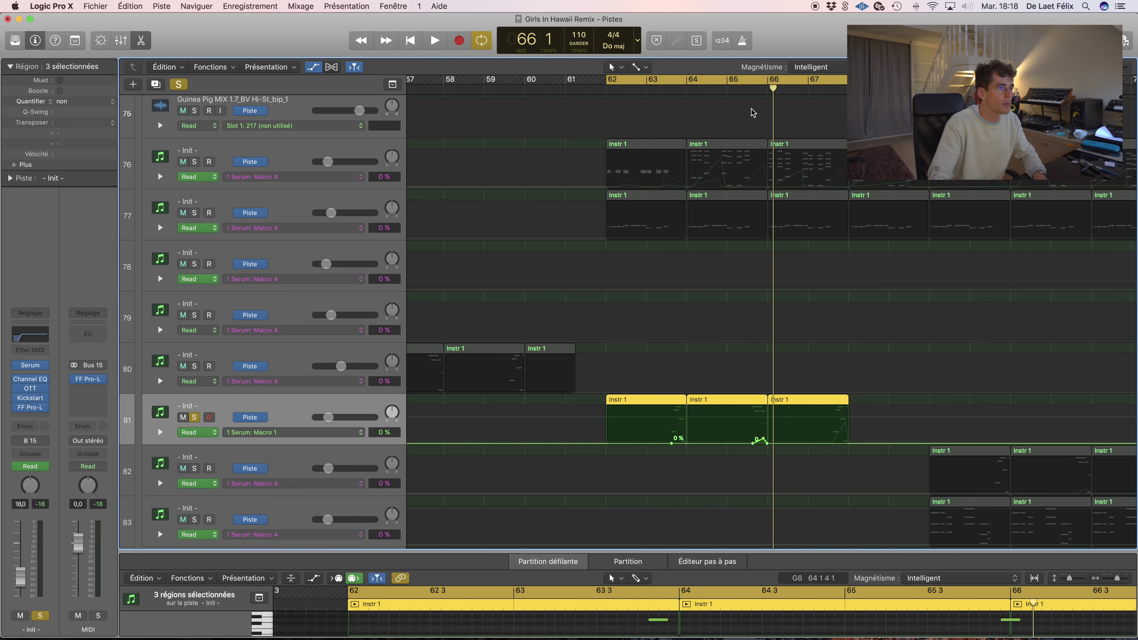
- Audition the soloed track 81, turn off its solo and play the full mix from bar 62
key(space)
key(space)
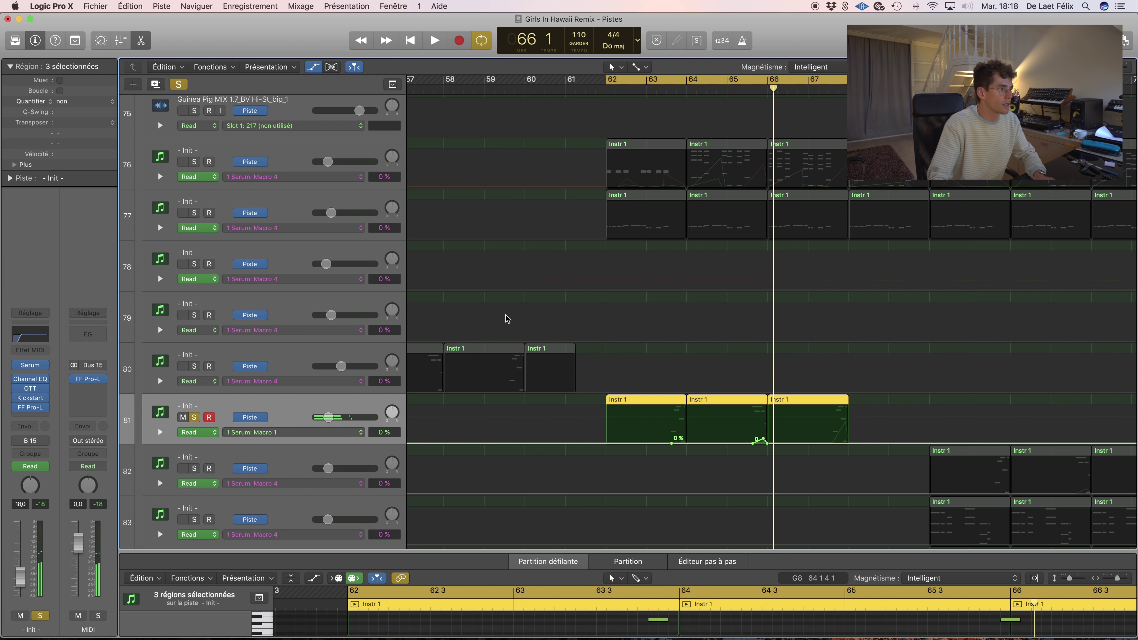
click(194, 417)
key(space)
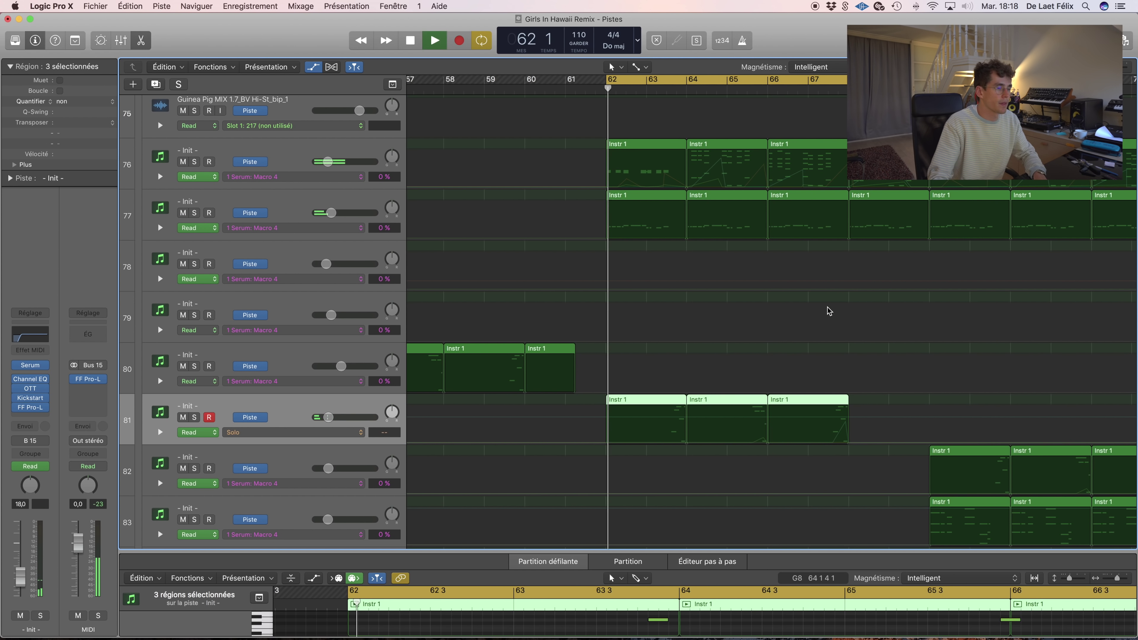
scroll(828, 311, down, 9)
key(space)
- Solo the KICK track, listen to it from bar 62, and turn its solo off again
scroll(828, 310, up, 9)
scroll(829, 311, down, 12)
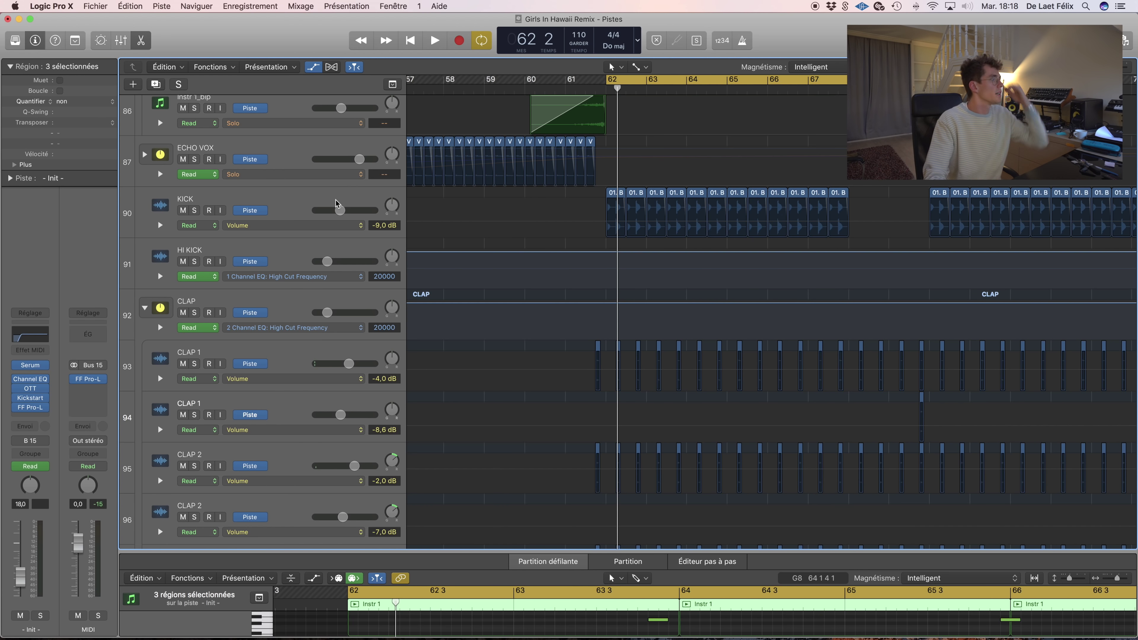
click(292, 206)
key(super+Right)
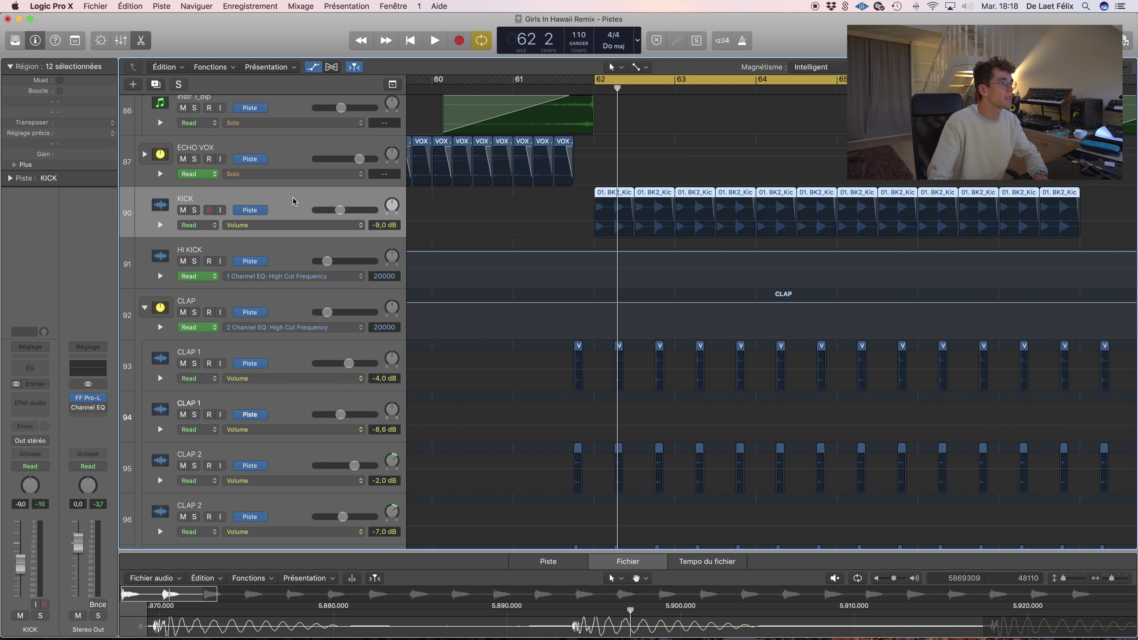
click(209, 209)
key(s)
key(space)
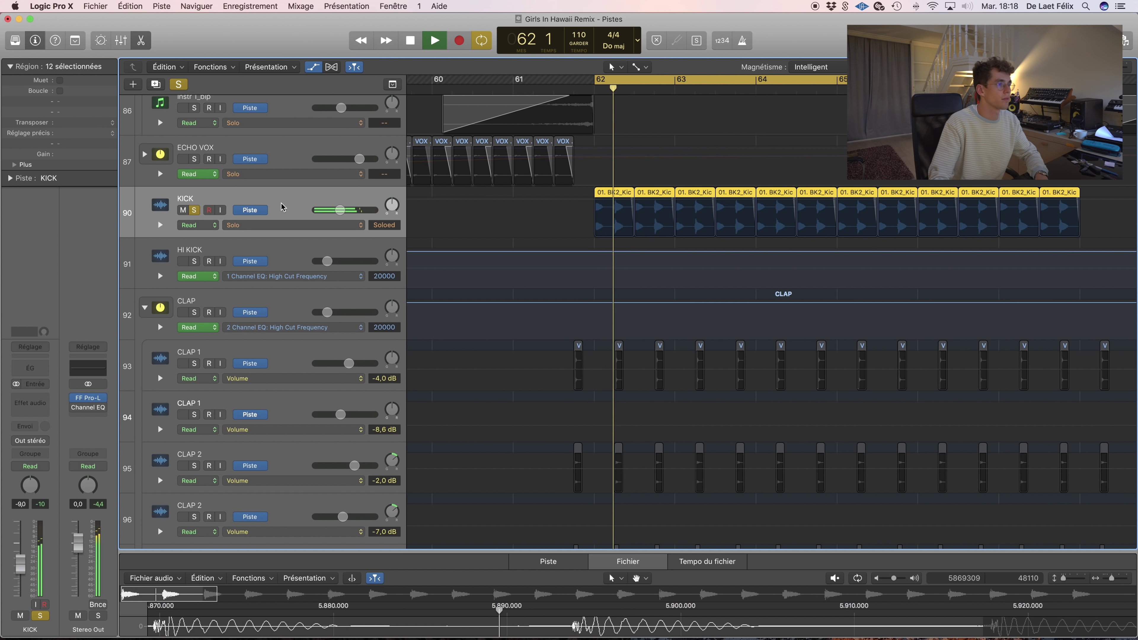
key(space)
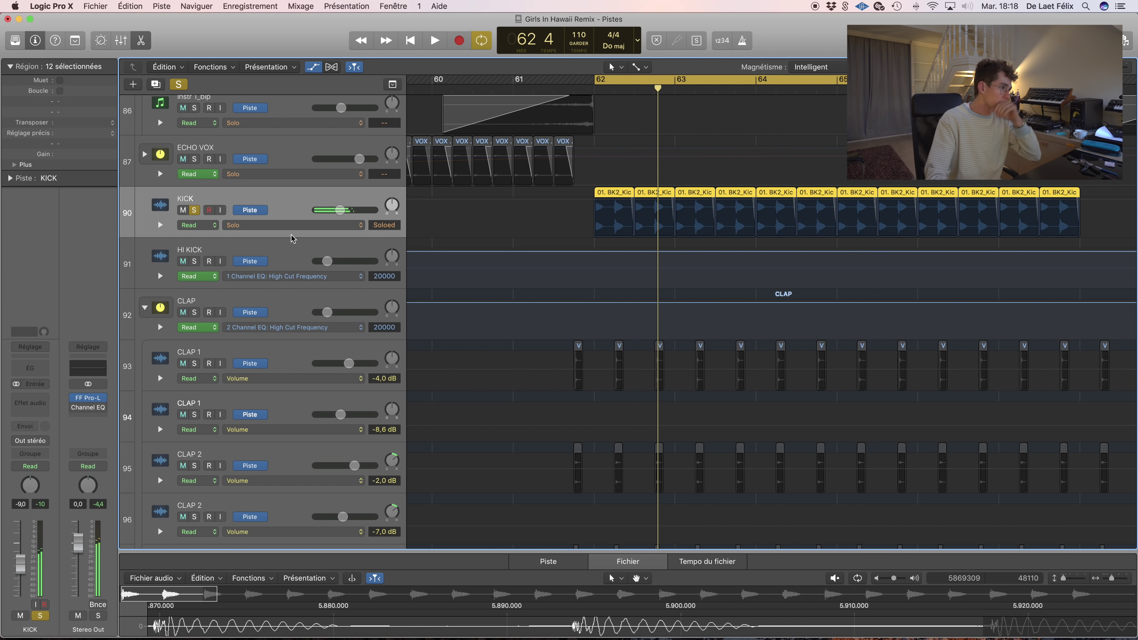
click(194, 210)
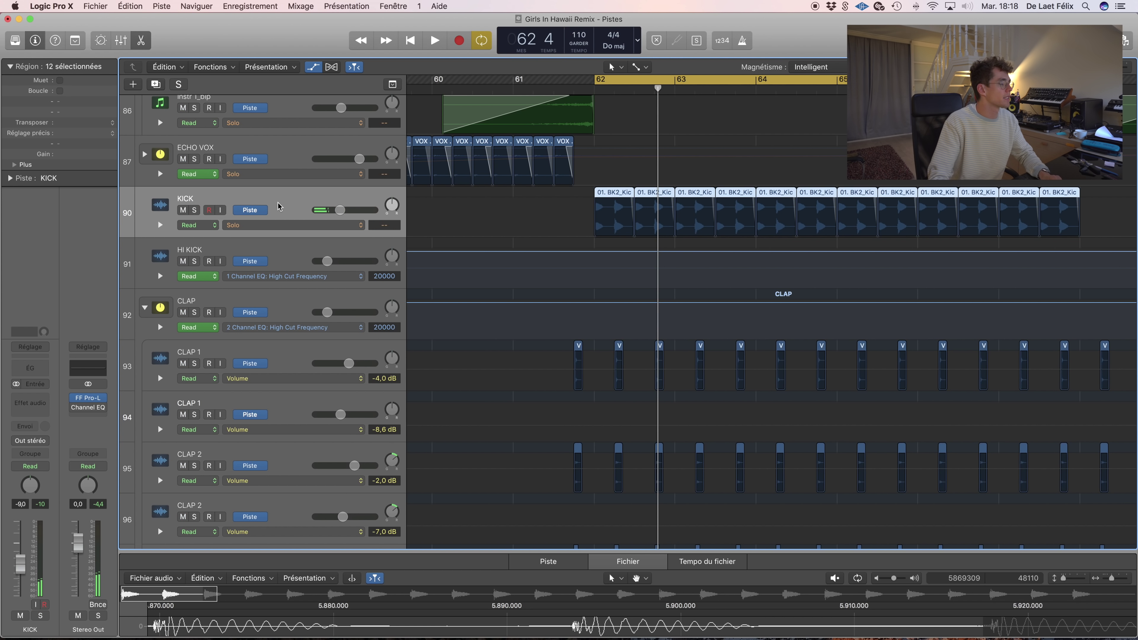
- Switch to Finder and browse the Splice library to its sounds > packs folder
key(super+Left)
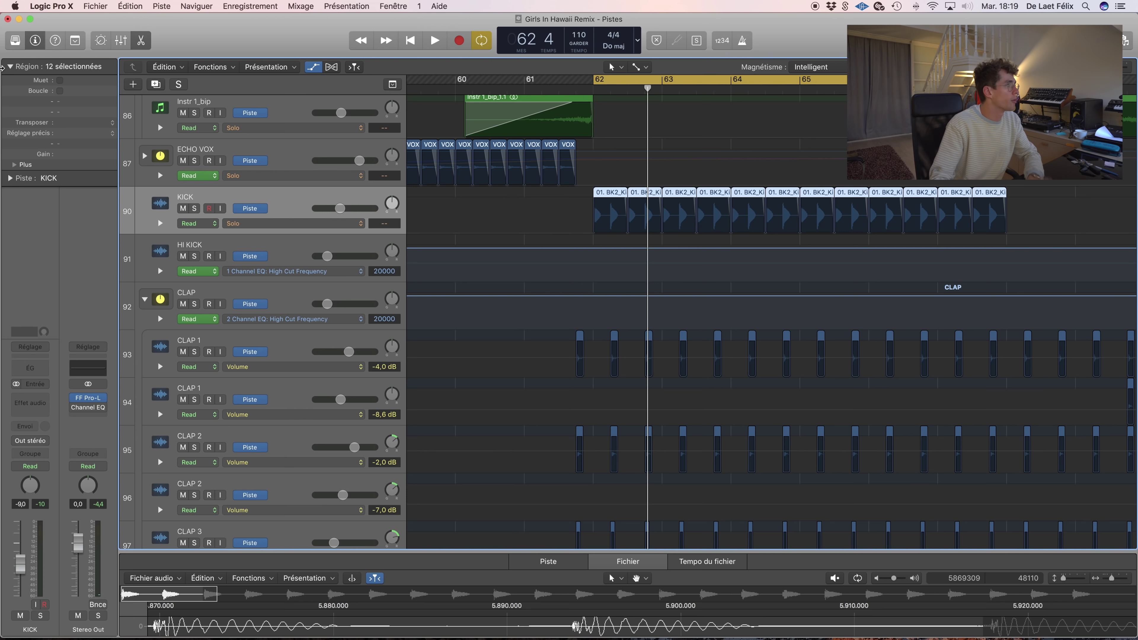
click(148, 618)
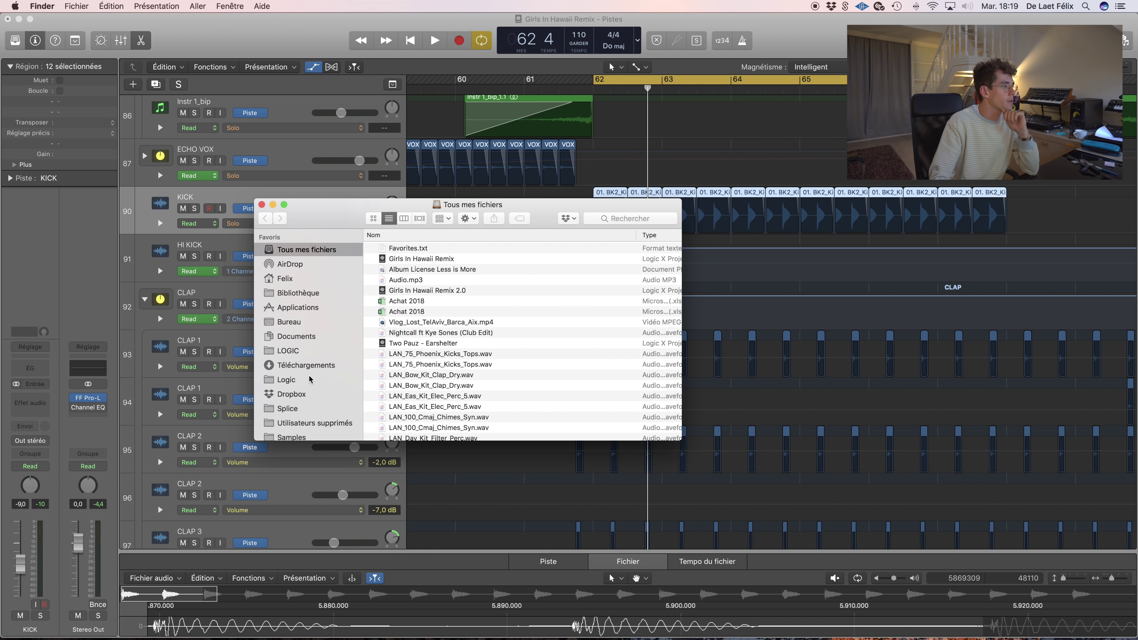
scroll(322, 419, down, 3)
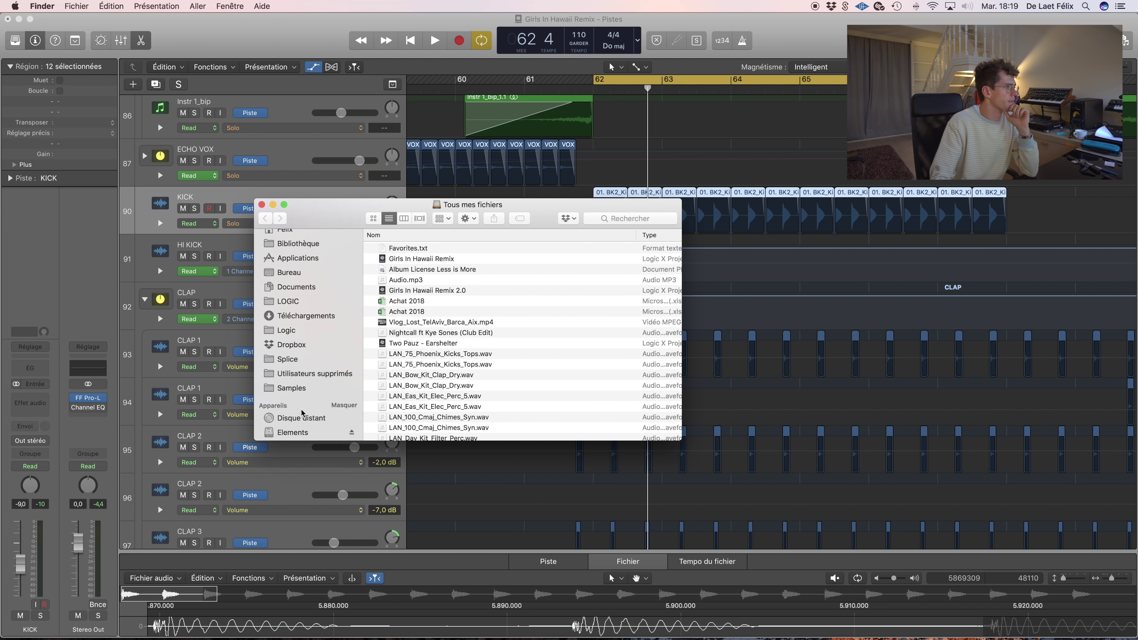
click(301, 363)
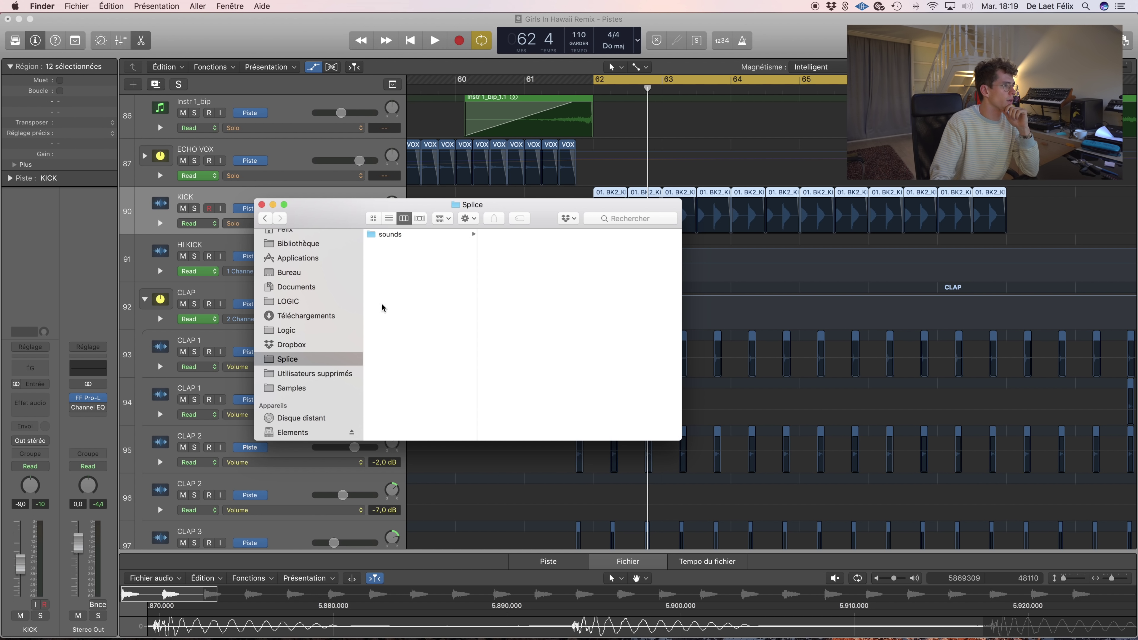
click(421, 236)
click(502, 235)
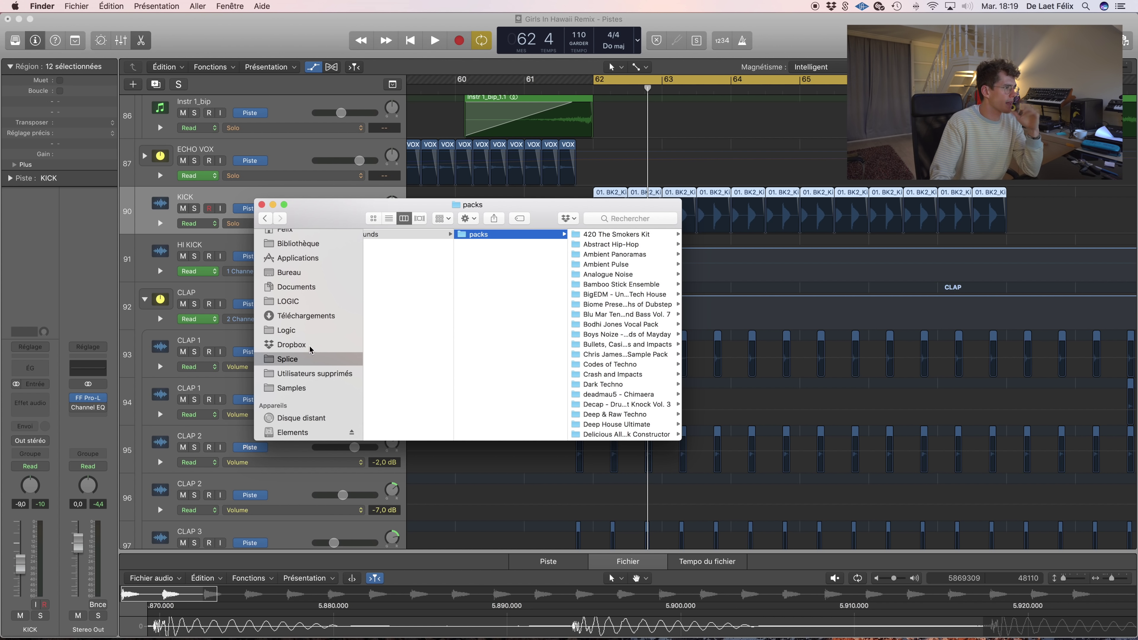
- Find the Kicks folder under Samples > 2017 > Billy Kenny - Wav Samples > Drum Hits
click(301, 387)
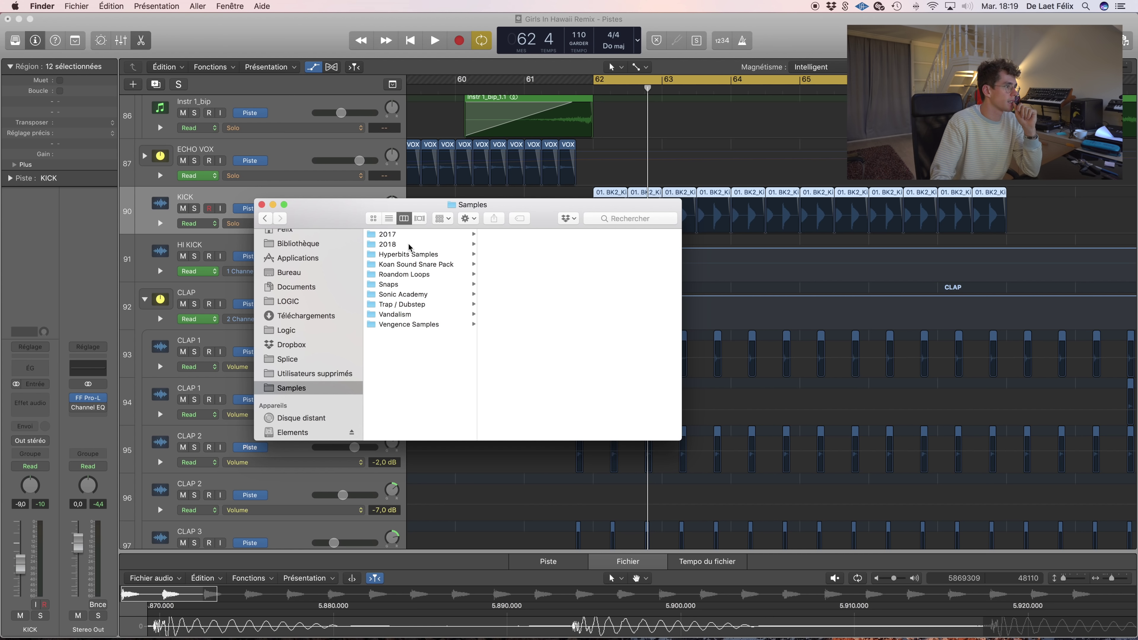
click(450, 244)
click(430, 234)
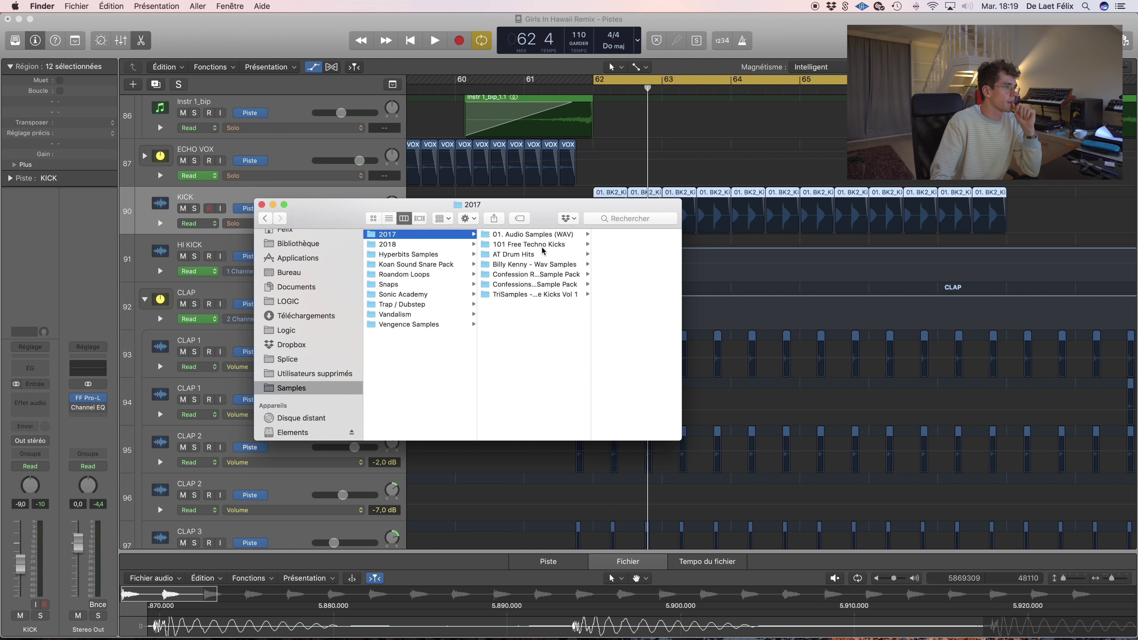
click(545, 265)
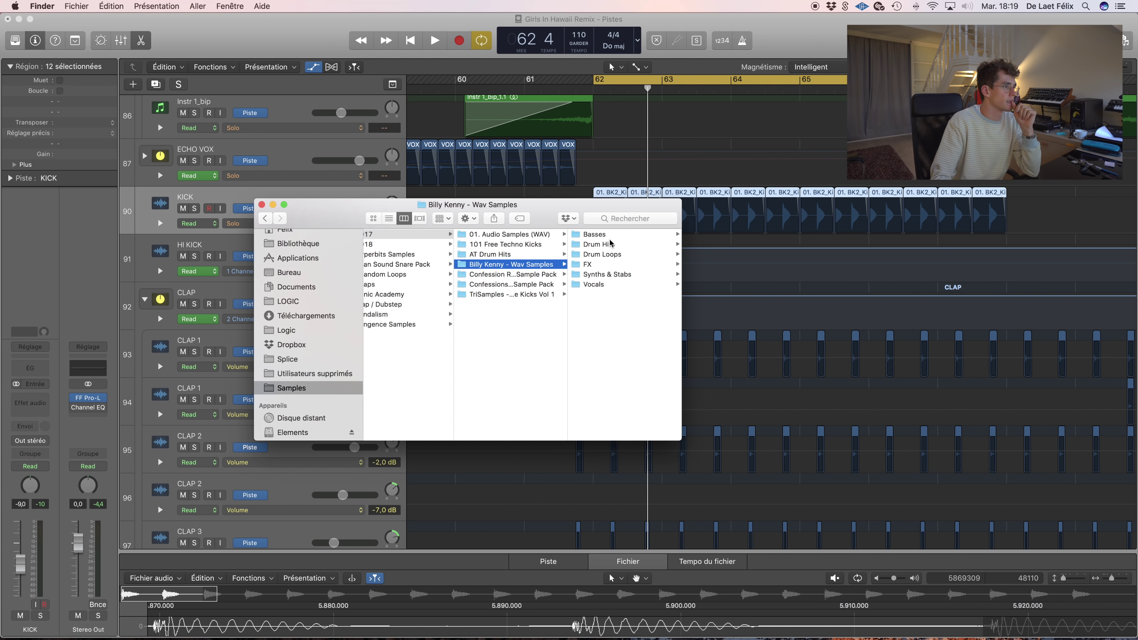
click(616, 255)
click(555, 246)
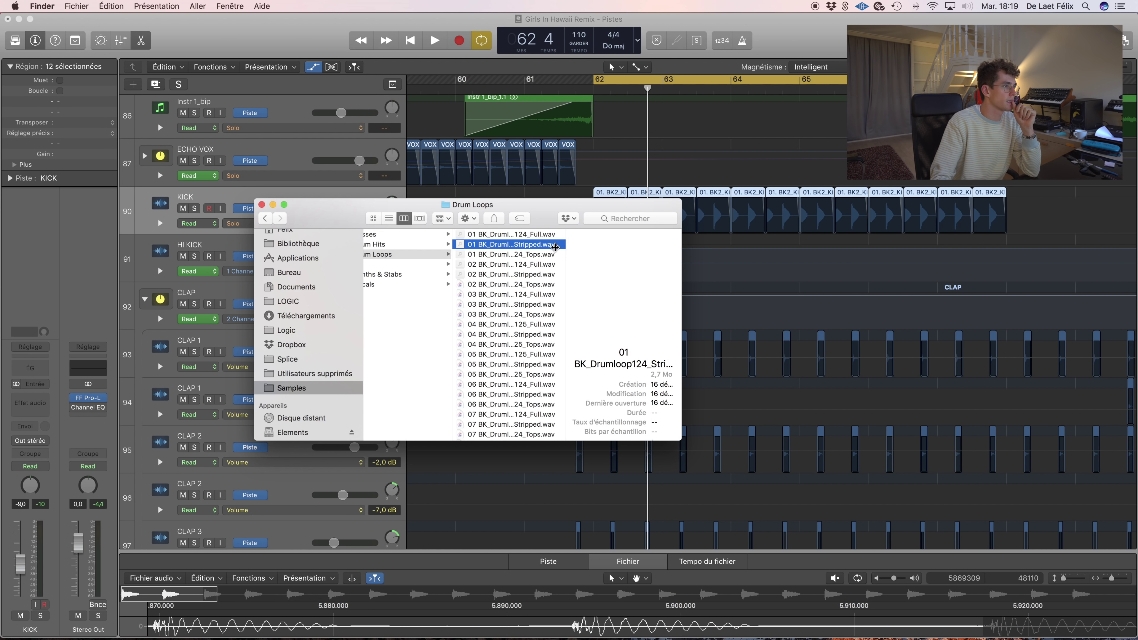
click(443, 246)
click(502, 264)
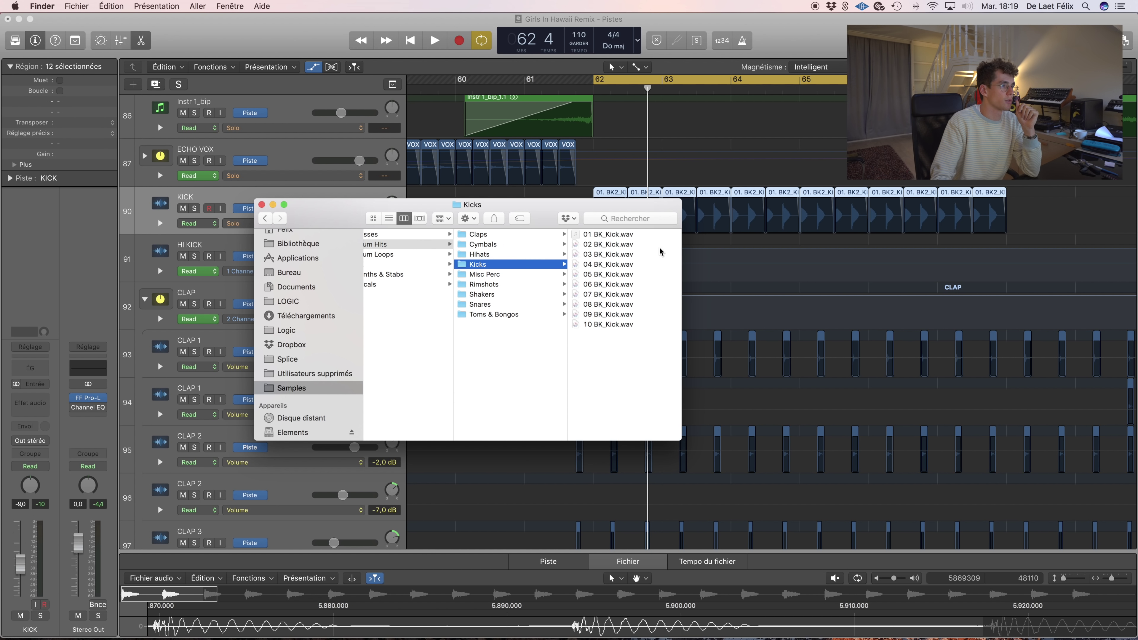
- Preview the kick samples from 01 BK_Kick.wav to 05 BK_Kick.wav and close the Finder window
click(628, 245)
key(space)
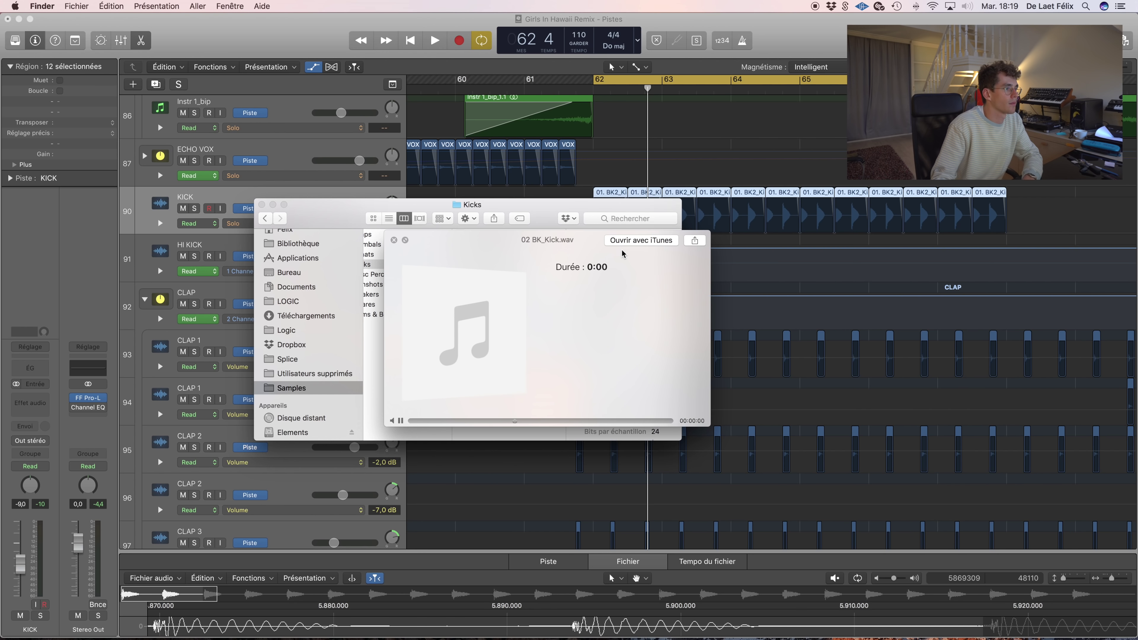
key(space)
scroll(507, 284, left, 5)
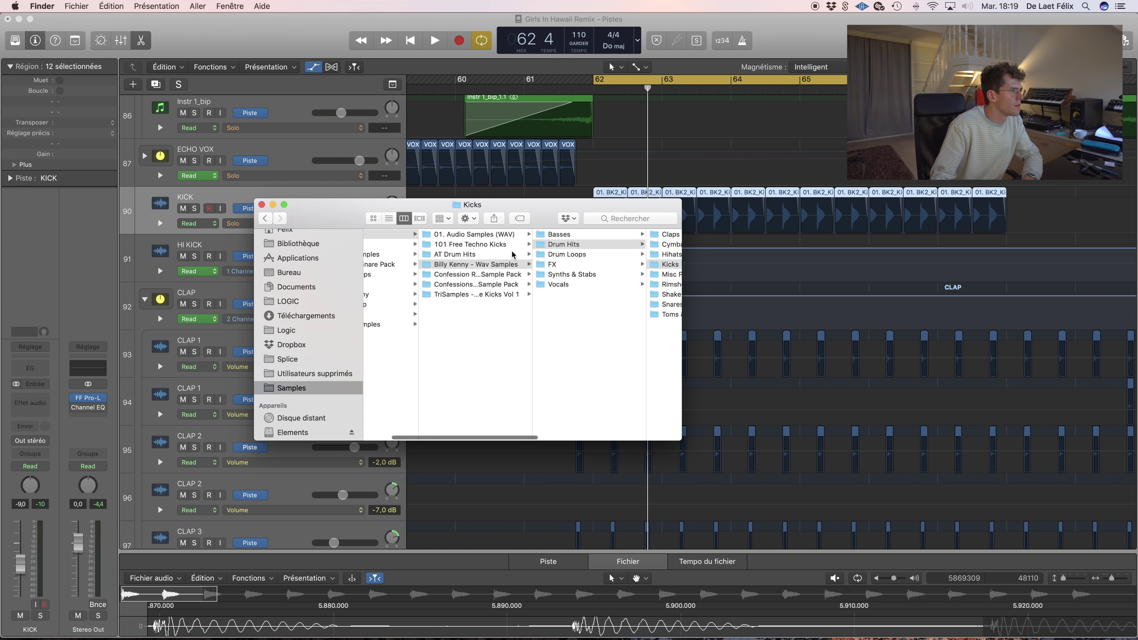
scroll(585, 265, right, 5)
key(Up)
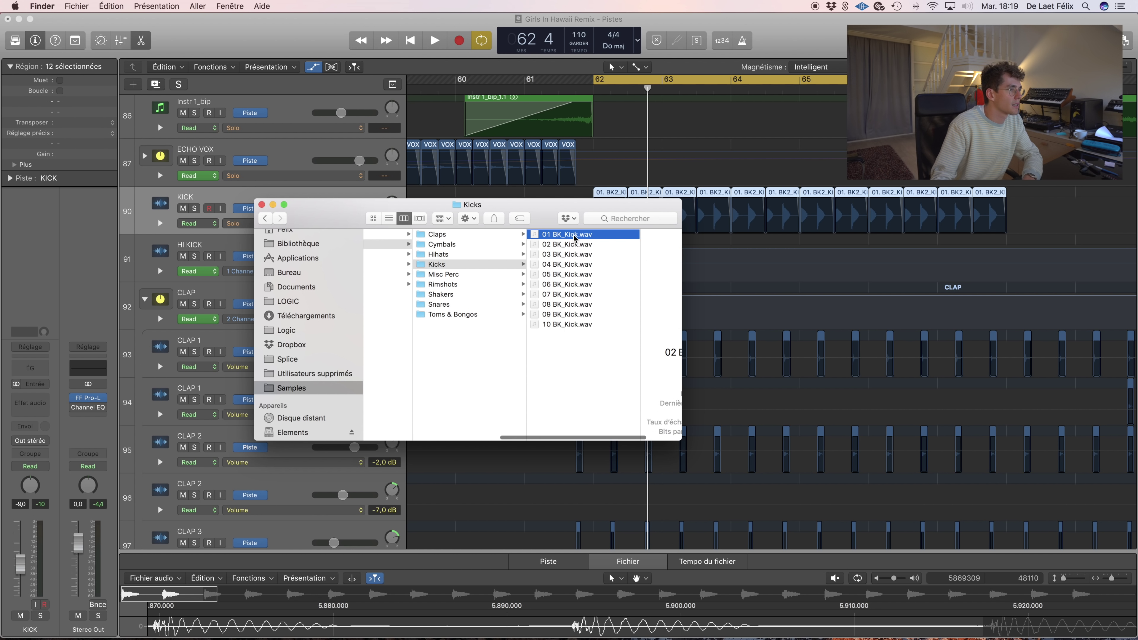
key(space)
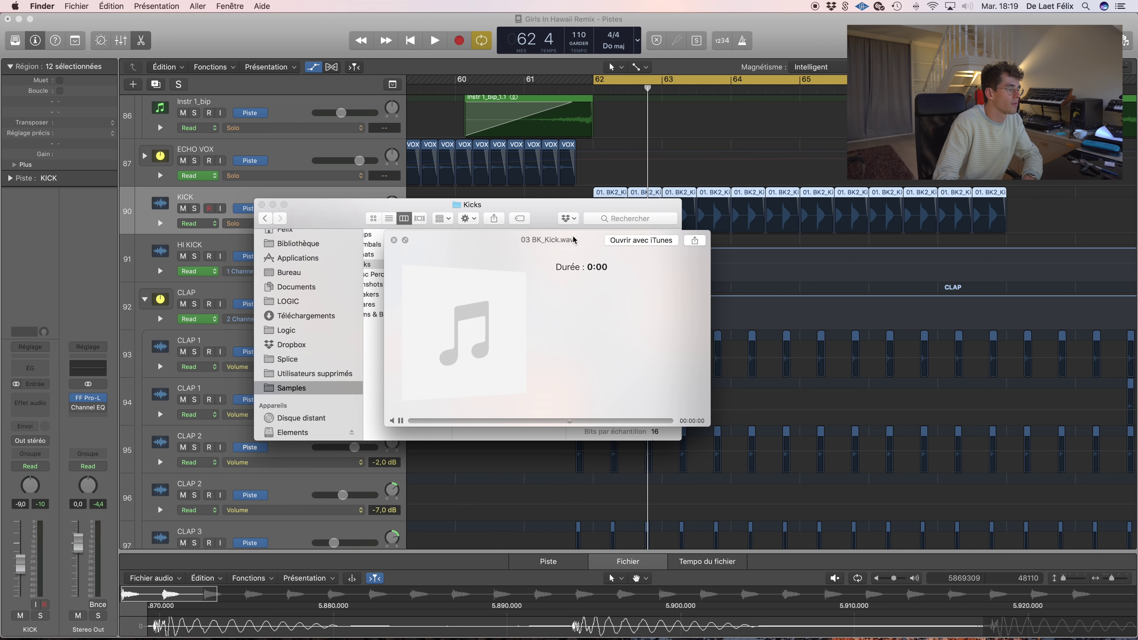
key(Down)
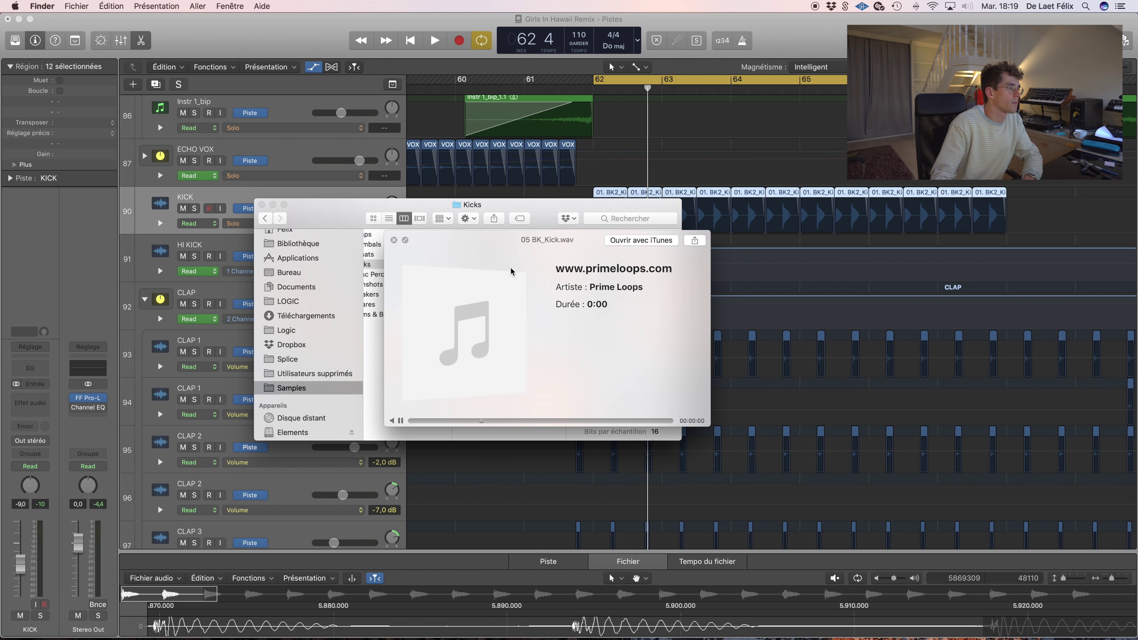
key(space)
scroll(512, 273, left, 3)
scroll(556, 278, left, 4)
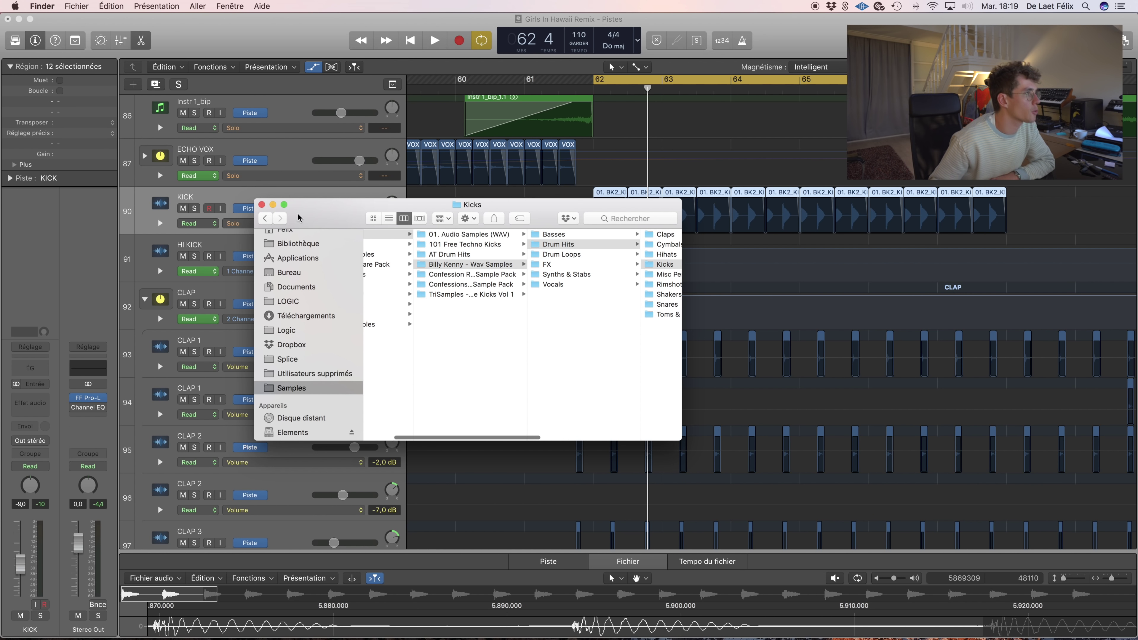
click(262, 205)
- Return to Logic Pro X and examine the KICK track's regions from bar 62, leaving them deselected
scroll(568, 236, up, 5)
scroll(568, 237, right, 3)
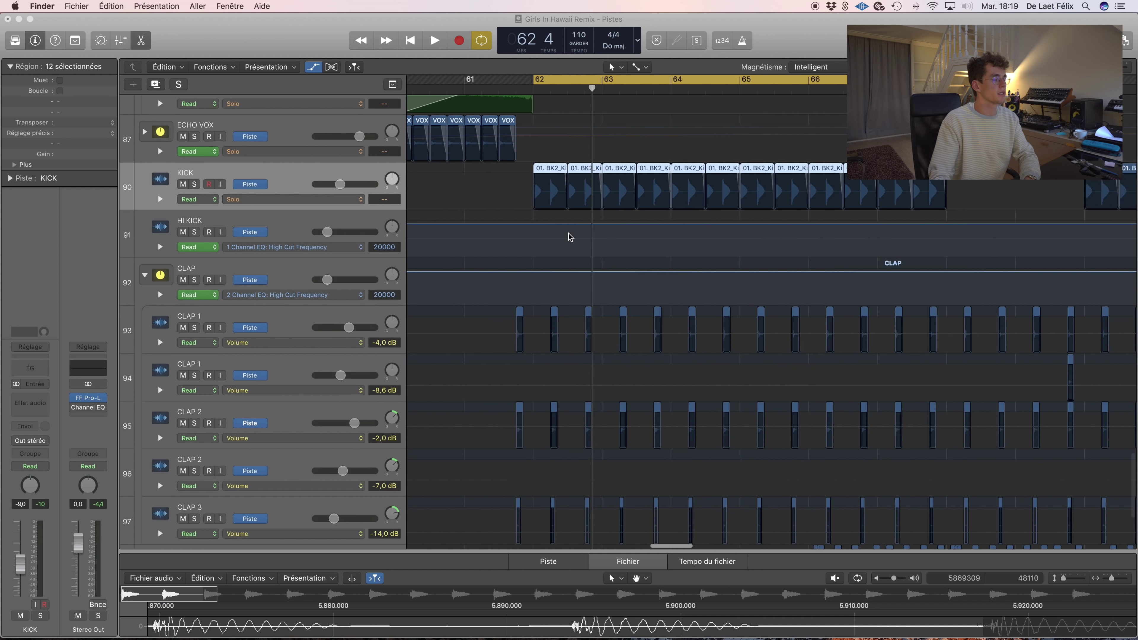
click(312, 282)
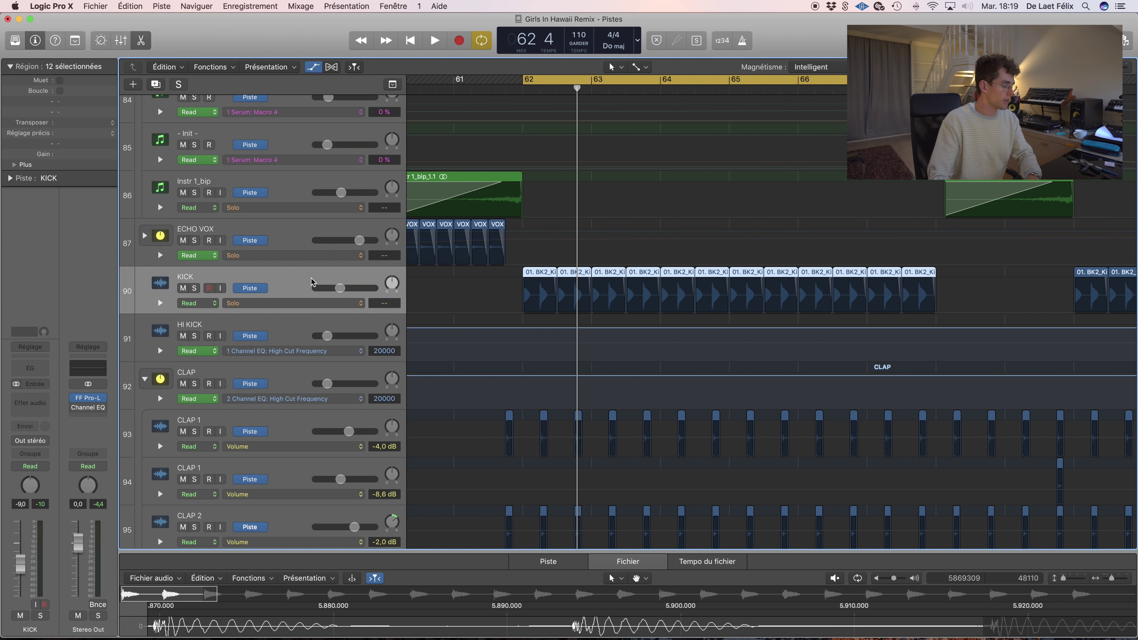
key(super+Left)
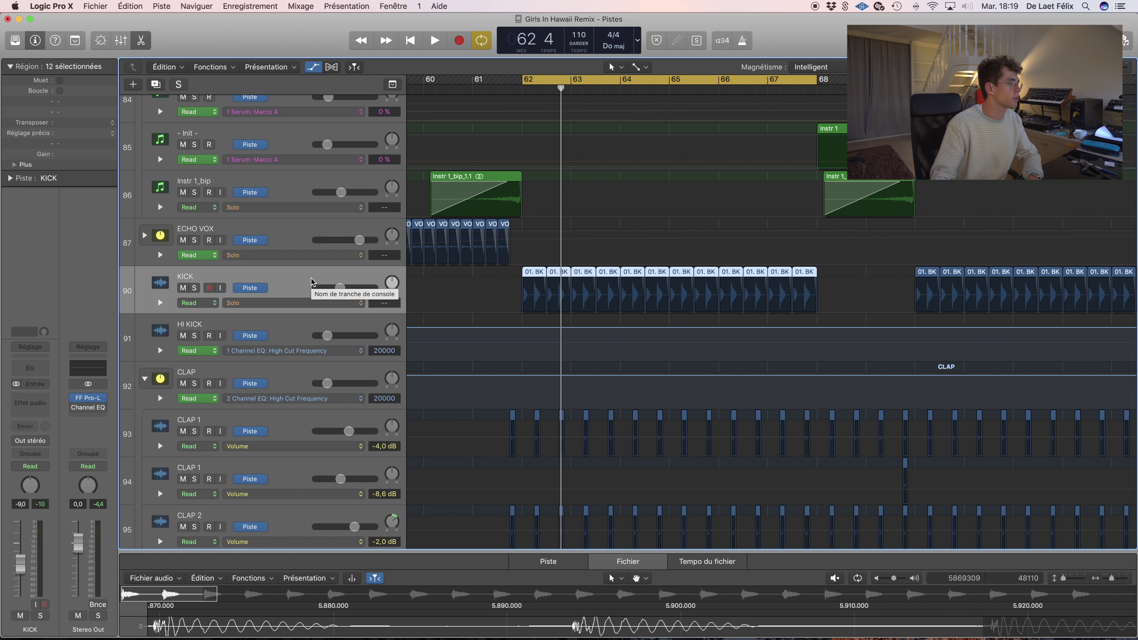
key(super+Right)
key(super+Right)
key(super+Right)
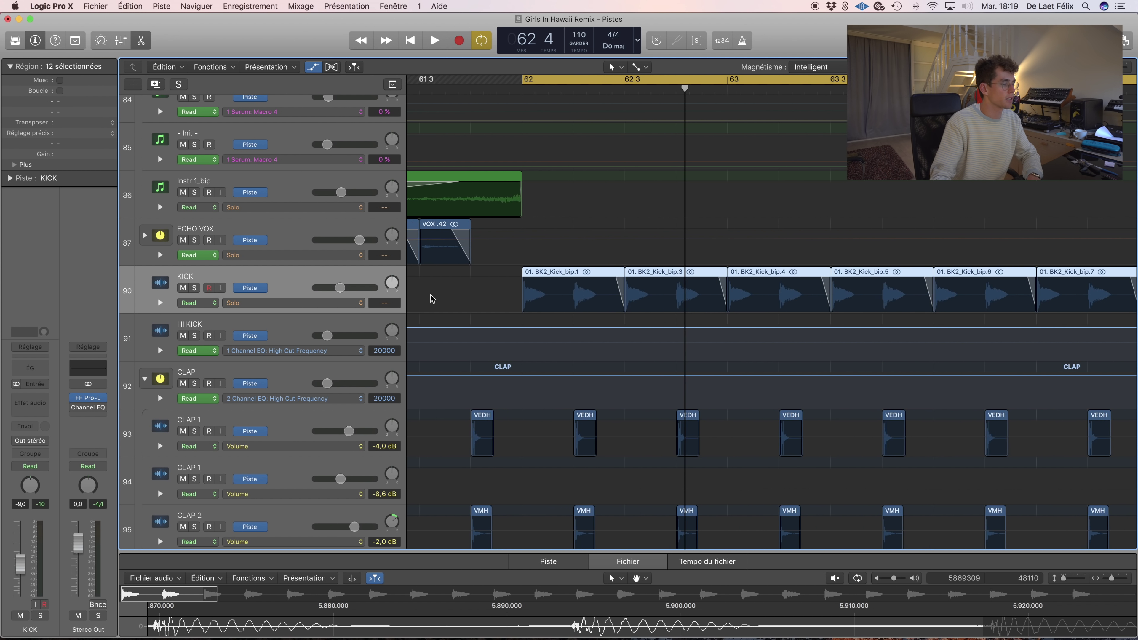
click(493, 276)
scroll(493, 277, left, 1)
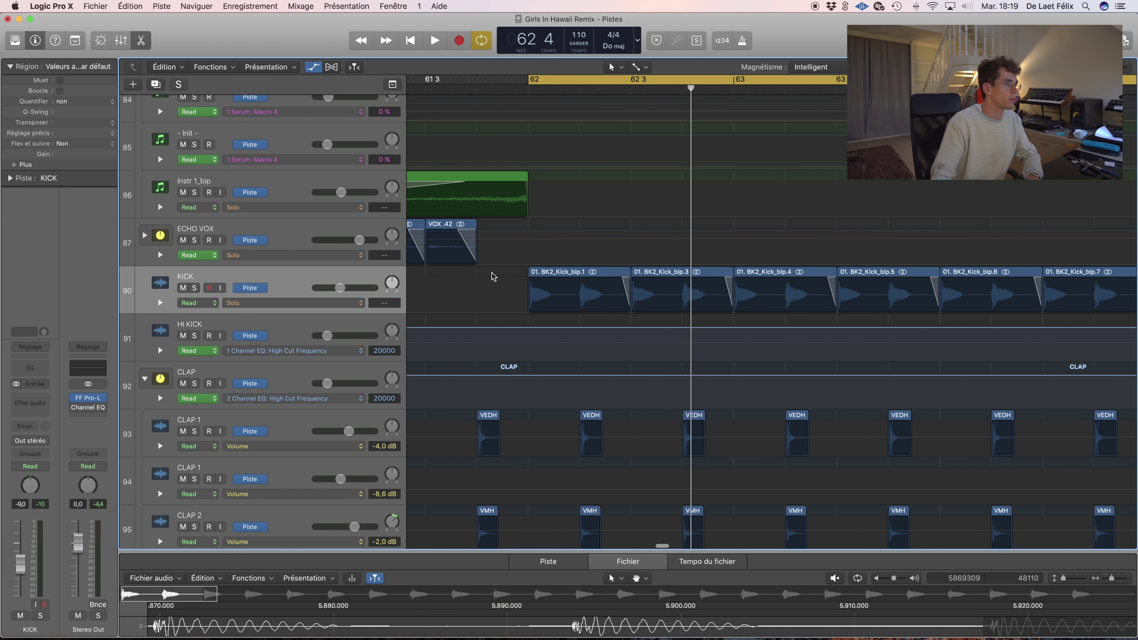
key(super+Left)
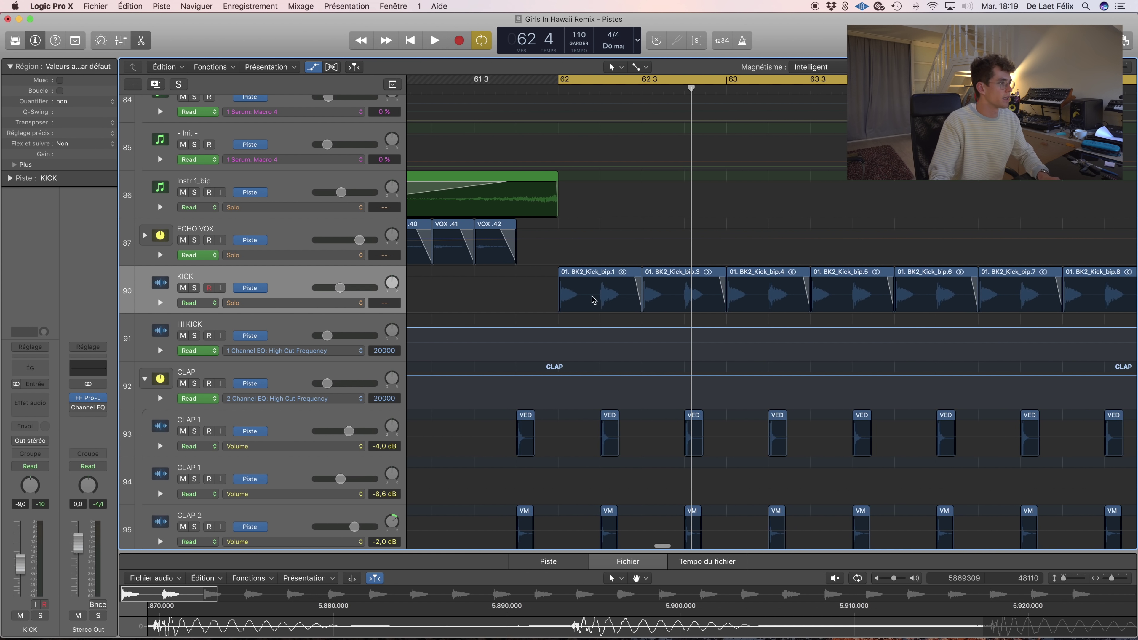
- Solo the KICK track and play it from bar 62
click(194, 288)
key(super+Left)
key(super+Left)
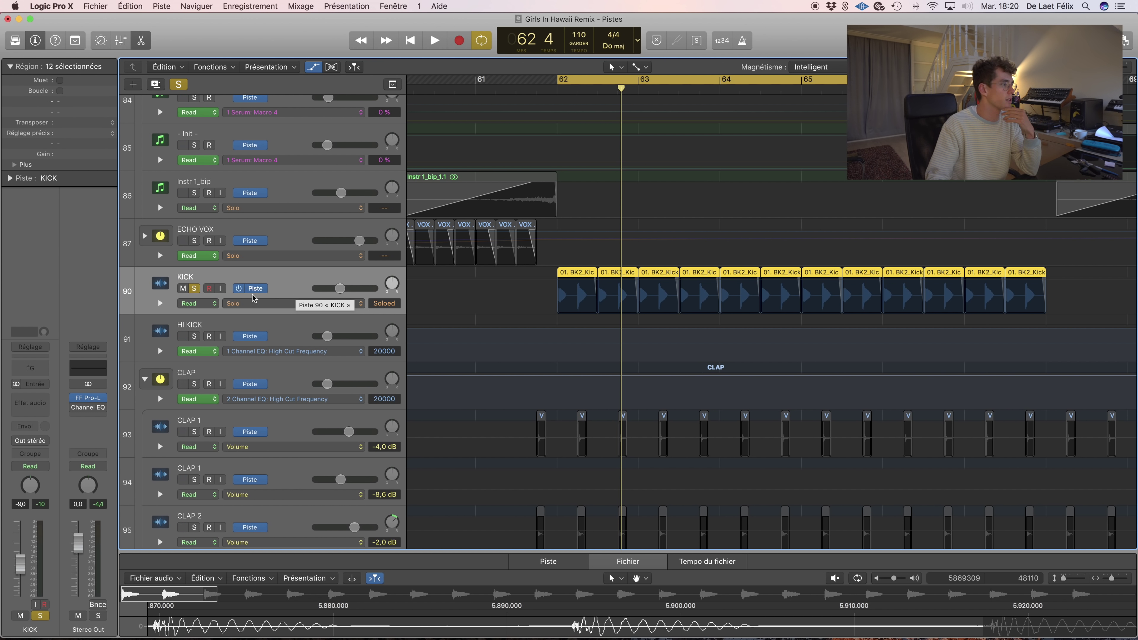
scroll(307, 273, down, 1)
key(space)
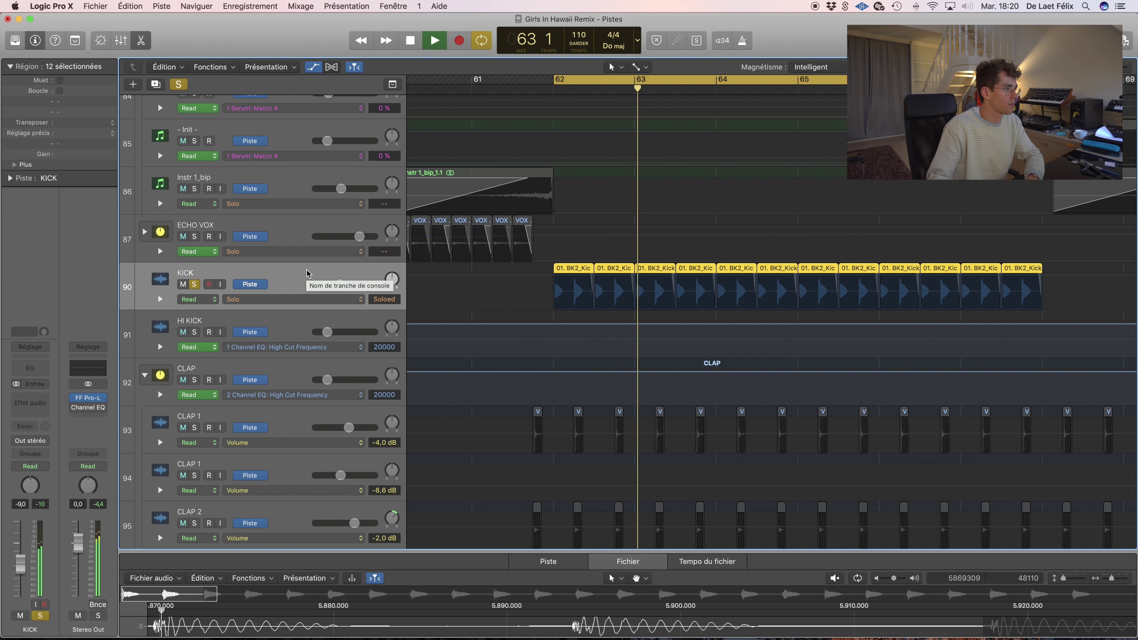
key(space)
- Solo the CLAP group alongside the kick and play them together from bar 62
scroll(247, 286, down, 5)
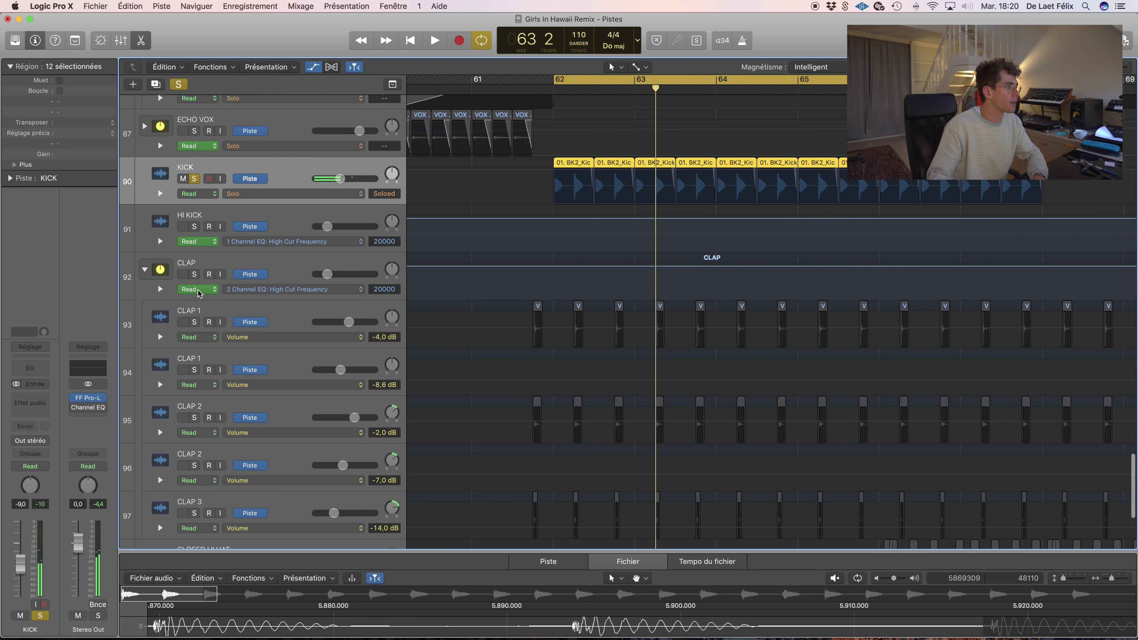
click(194, 274)
key(space)
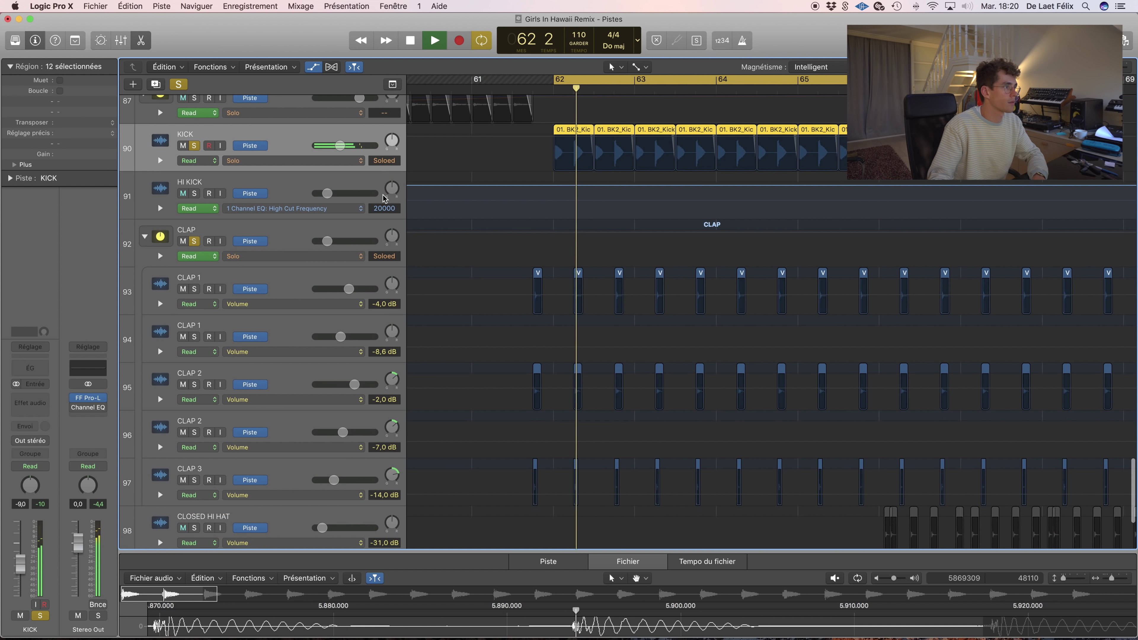
key(space)
- Turn off the solo on the KICK track and the CLAP group, and select the first CLAP 1 track
click(194, 177)
scroll(194, 179, down, 2)
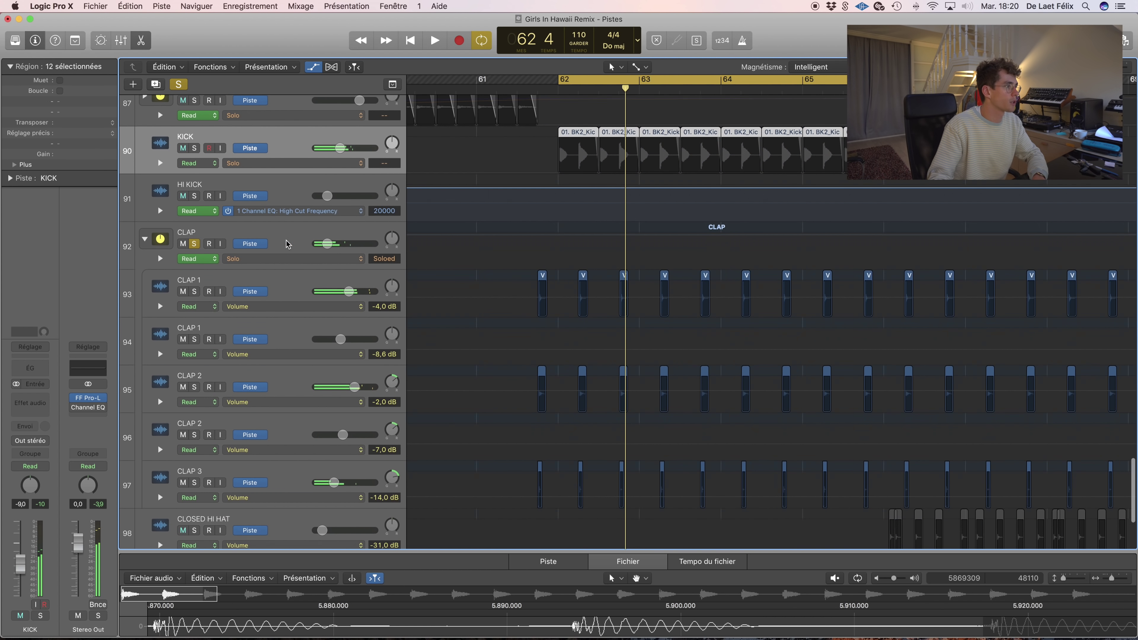
click(193, 242)
click(194, 290)
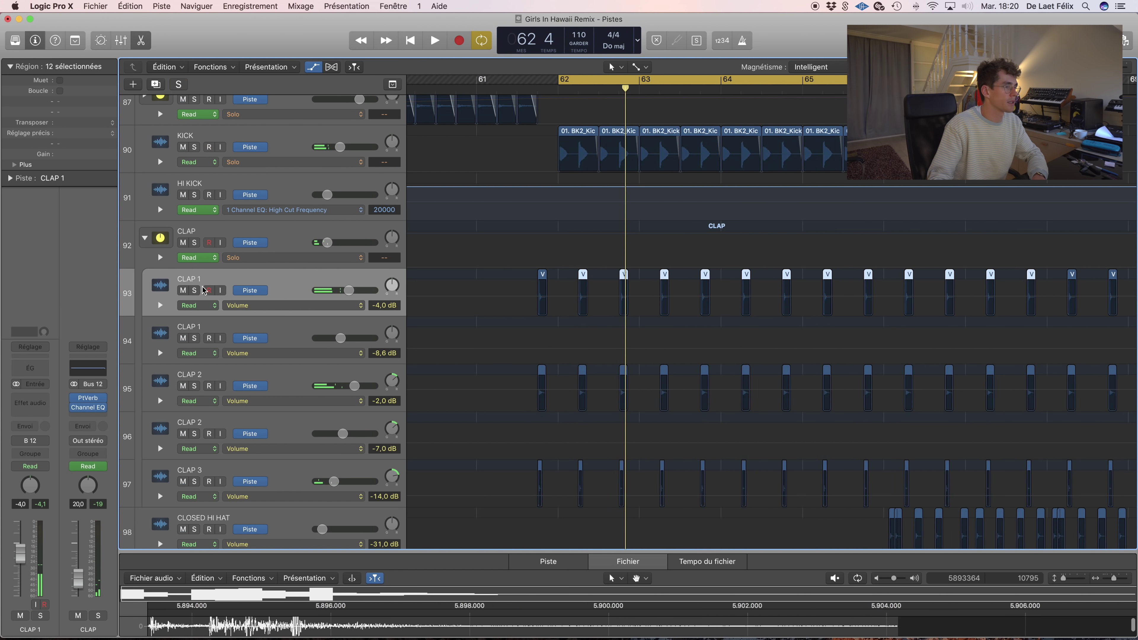
- Solo the first CLAP 1 track and play it from bar 62
scroll(230, 322, down, 3)
key(space)
- Switch the solo from CLAP 1 to the first CLAP 2 track and play it from bar 62
key(space)
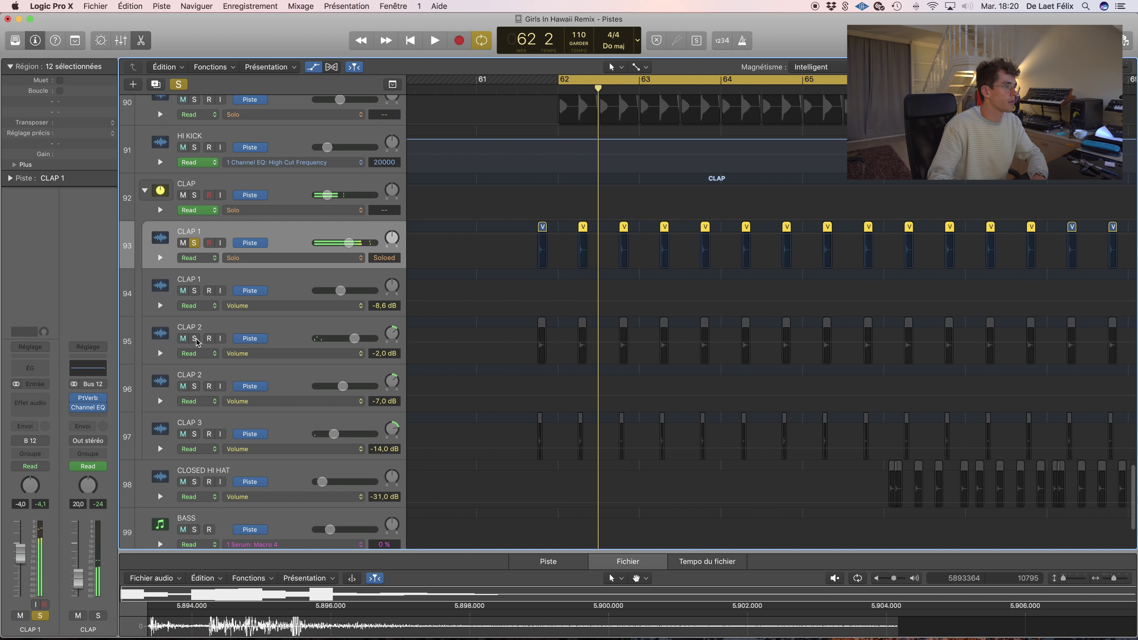
click(195, 338)
click(195, 244)
- Switch the solo from CLAP 2 to the CLAP 3 track and play it from bar 62
key(space)
key(space)
click(195, 338)
click(194, 434)
key(space)
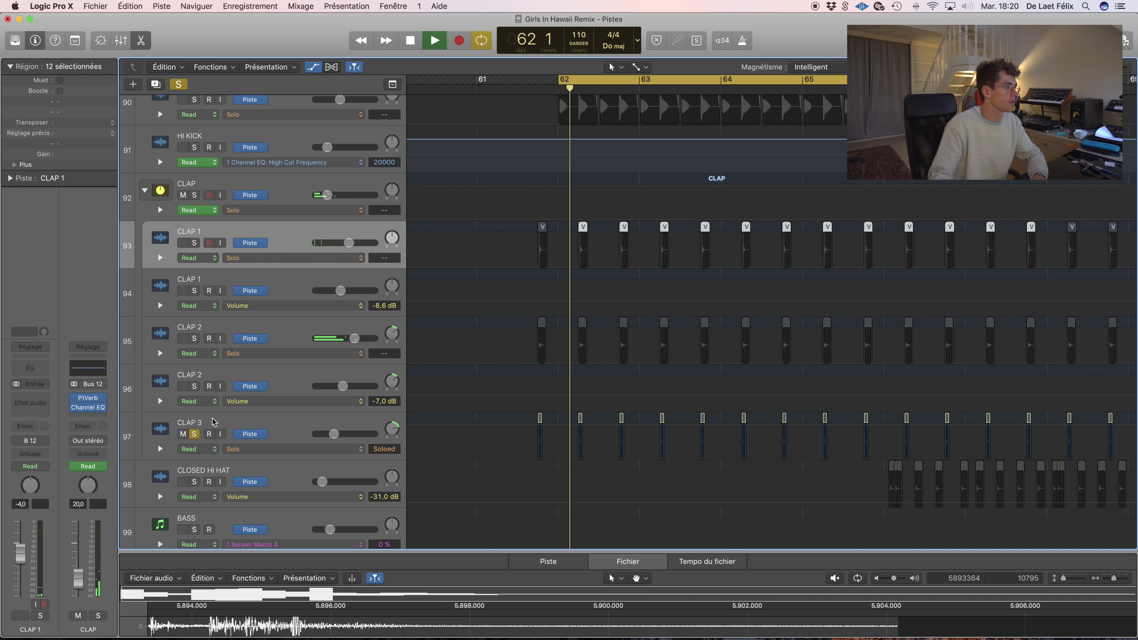
scroll(209, 341, down, 1)
- Solo the CLAP group and the REVERSE CRASH 1 track and play them together
key(space)
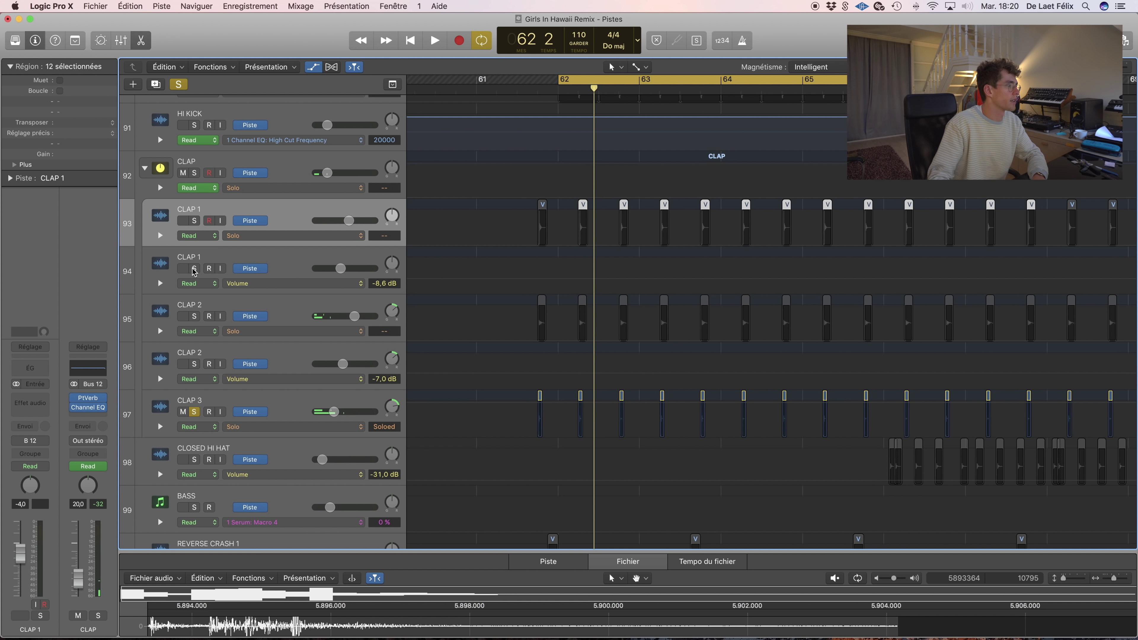
click(194, 172)
key(space)
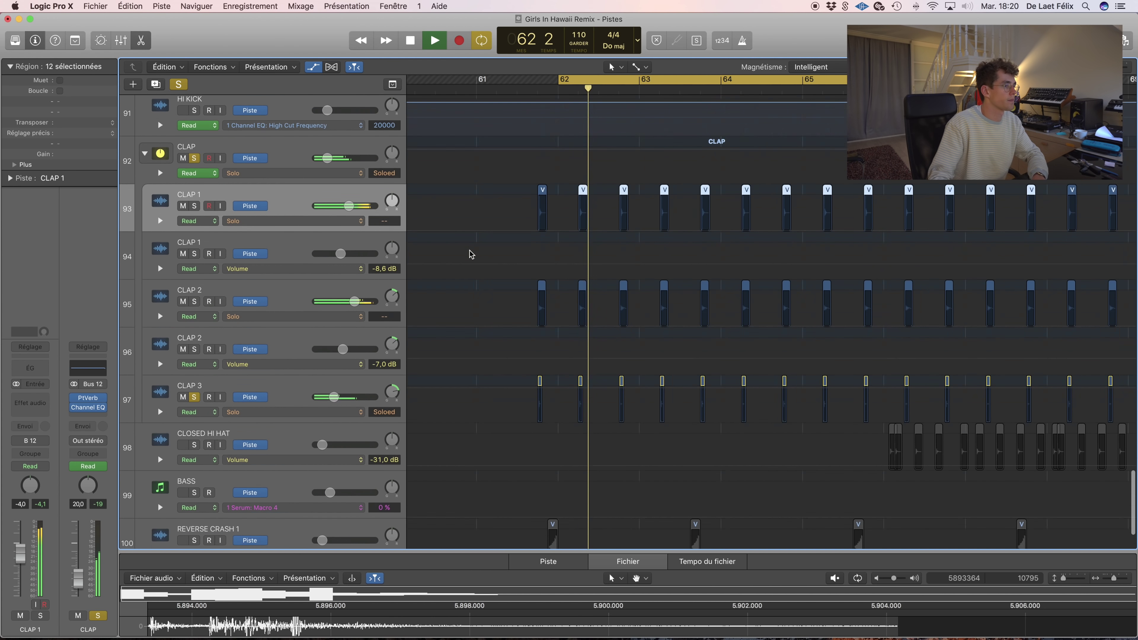
scroll(468, 253, down, 5)
click(194, 446)
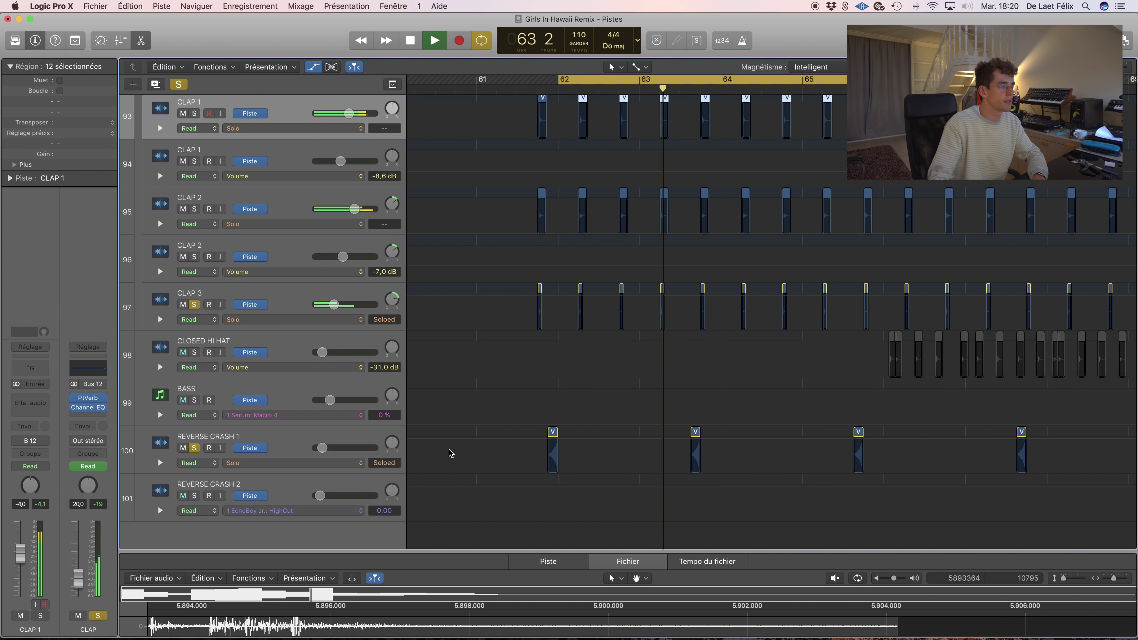
key(space)
key(space)
key(space)
- Move the playhead back into bar 61, solo the KICK track too and play it with the claps and reverse crash
key(comma)
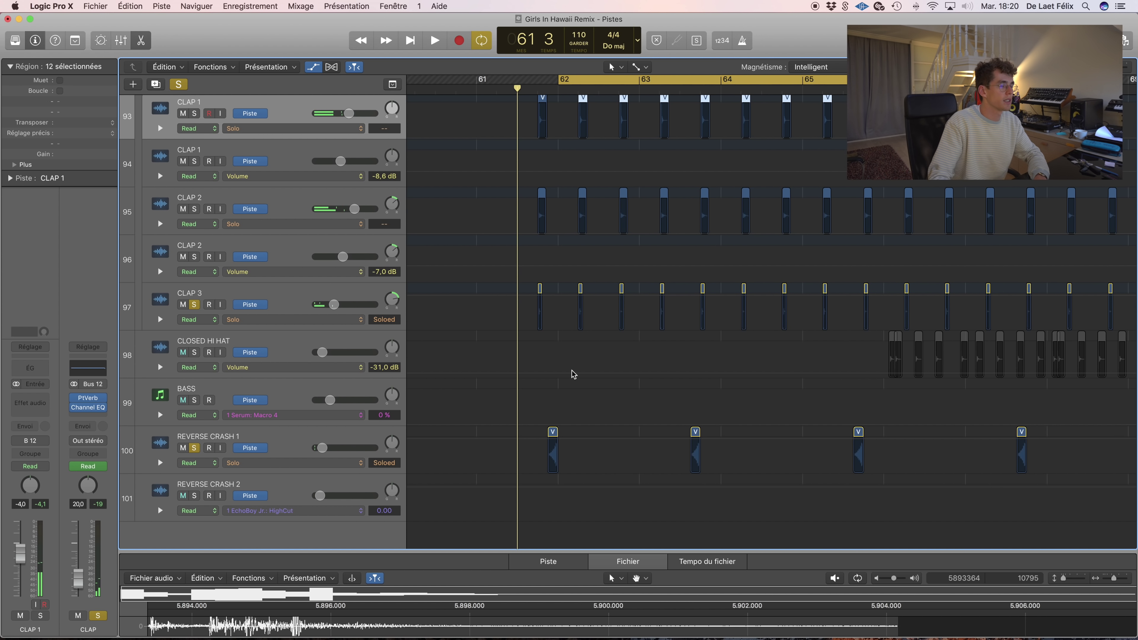
scroll(572, 376, up, 10)
scroll(574, 374, up, 2)
scroll(511, 293, down, 10)
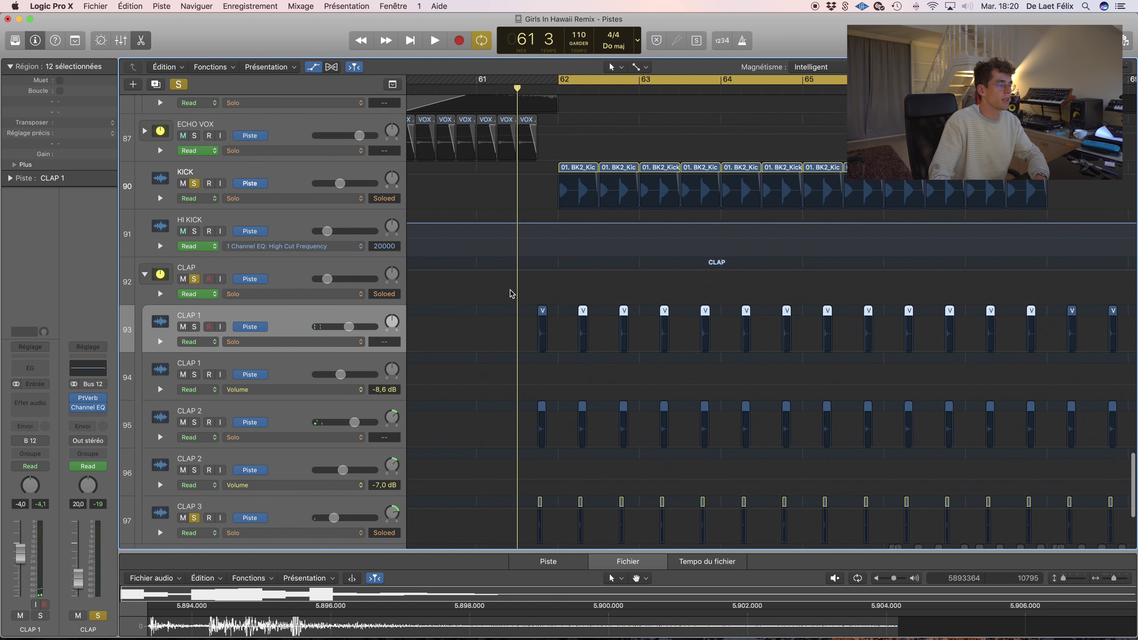
key(space)
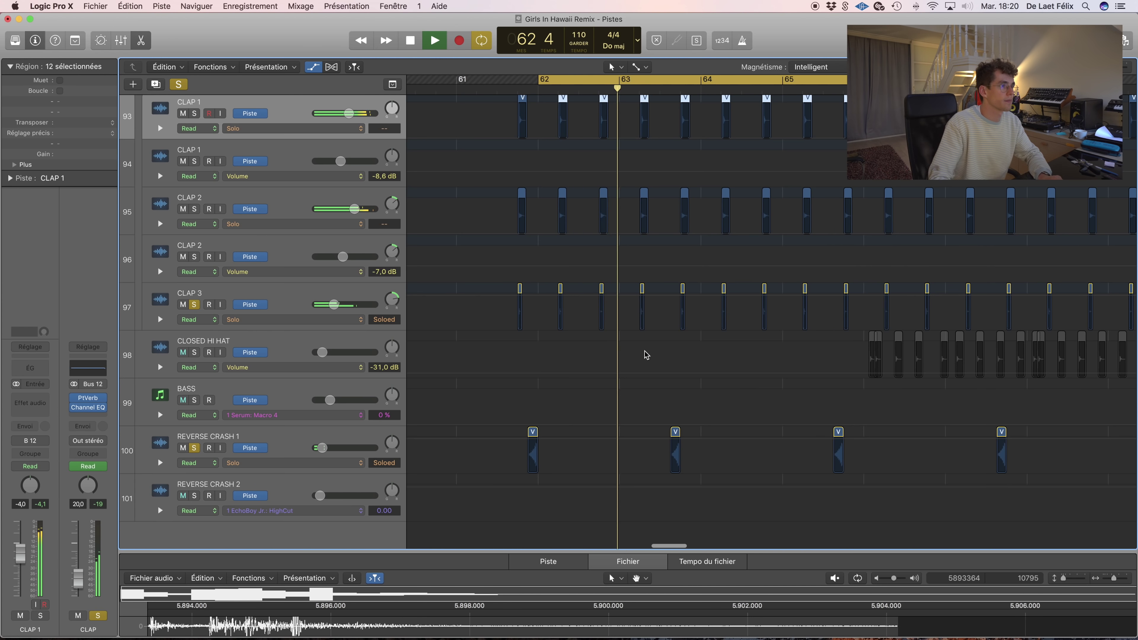
- Hide the track automation and solo the CLOSED HI HAT track alongside the other soloed drums during playback
key(a)
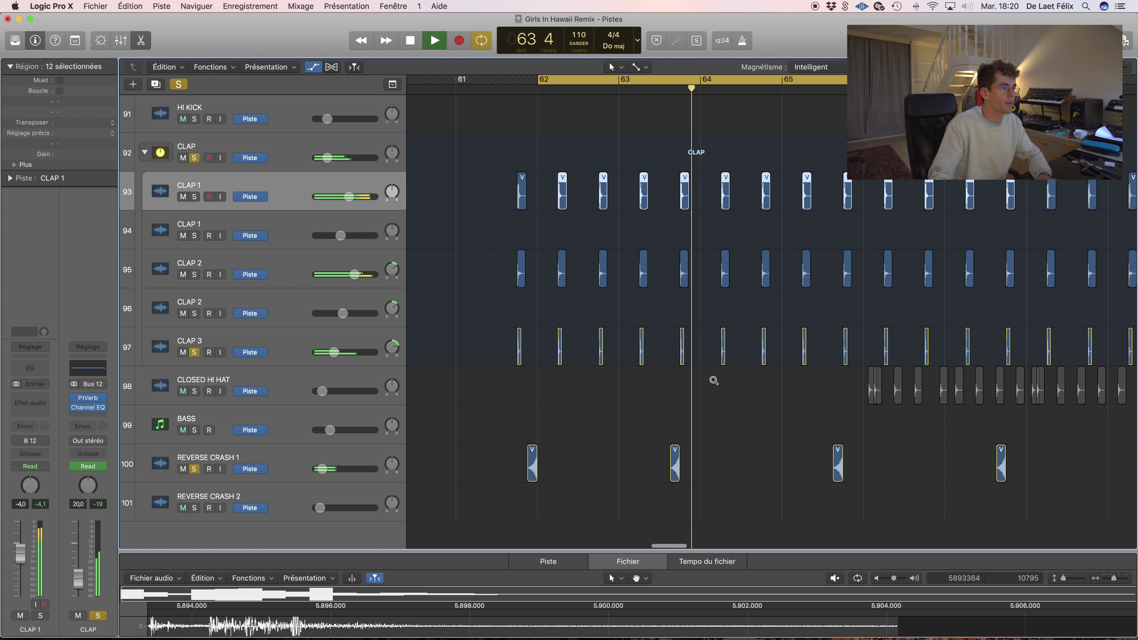
scroll(716, 384, down, 4)
scroll(715, 383, right, 3)
scroll(716, 384, right, 2)
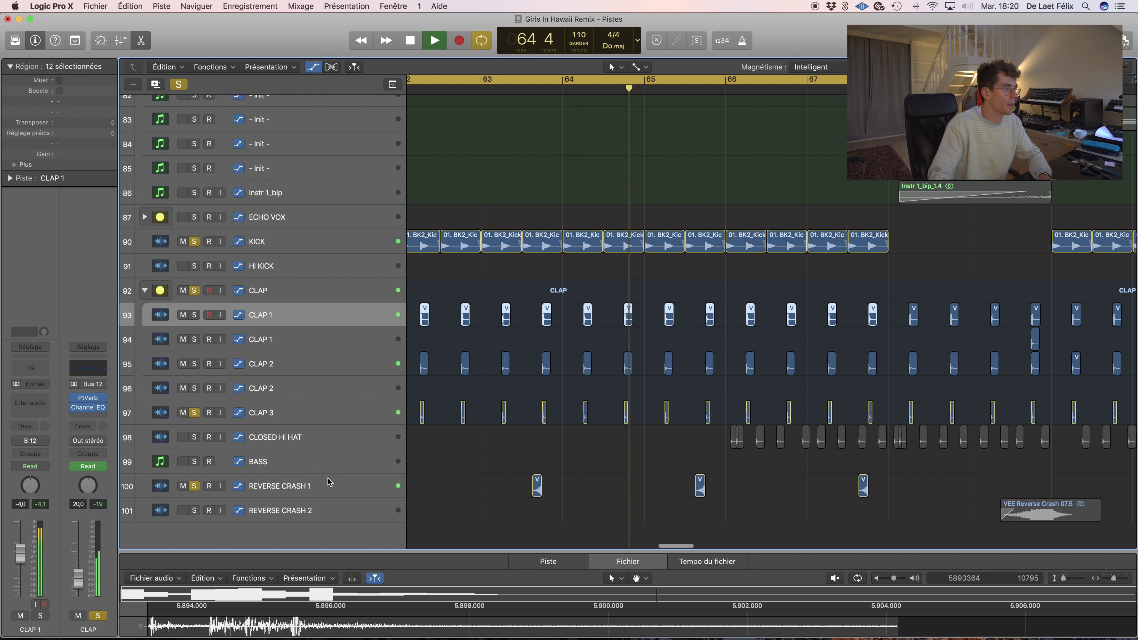
click(194, 436)
scroll(752, 457, down, 2)
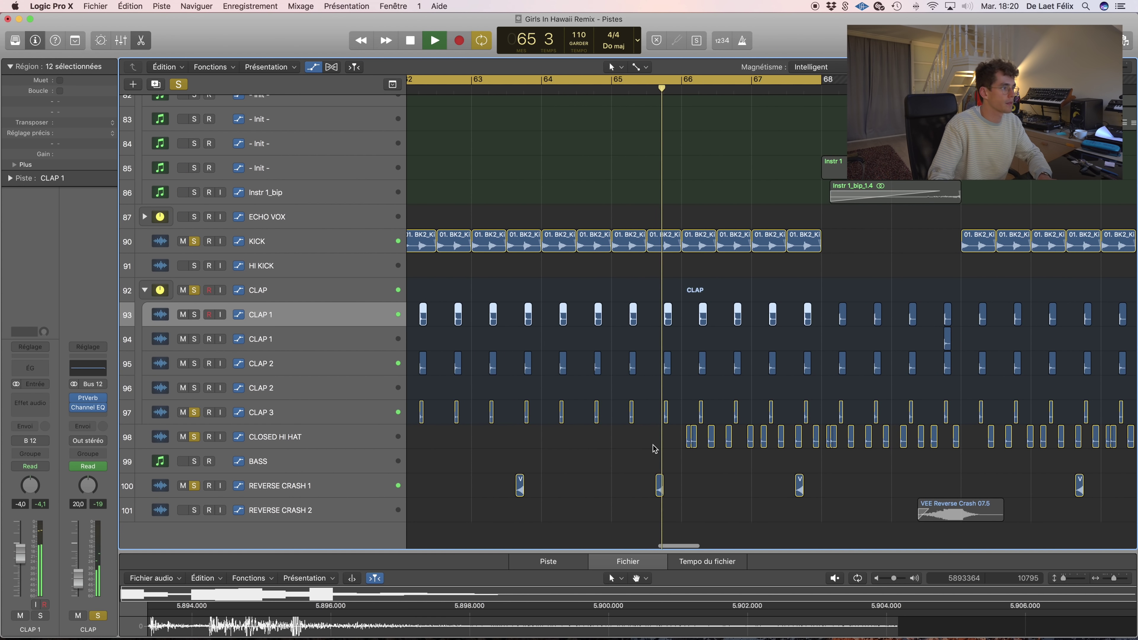
key(super+Left)
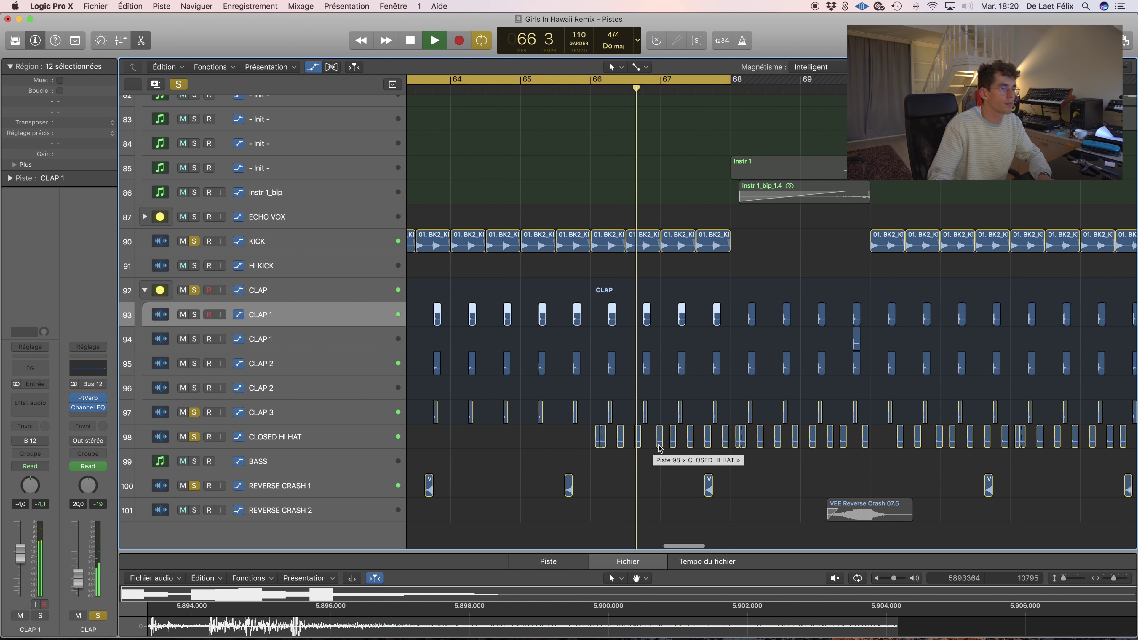
- Select the CLAP group, stop playback and examine the settings of its PlatinumVerb reverb, leaving the plug-in window closed
click(269, 292)
key(space)
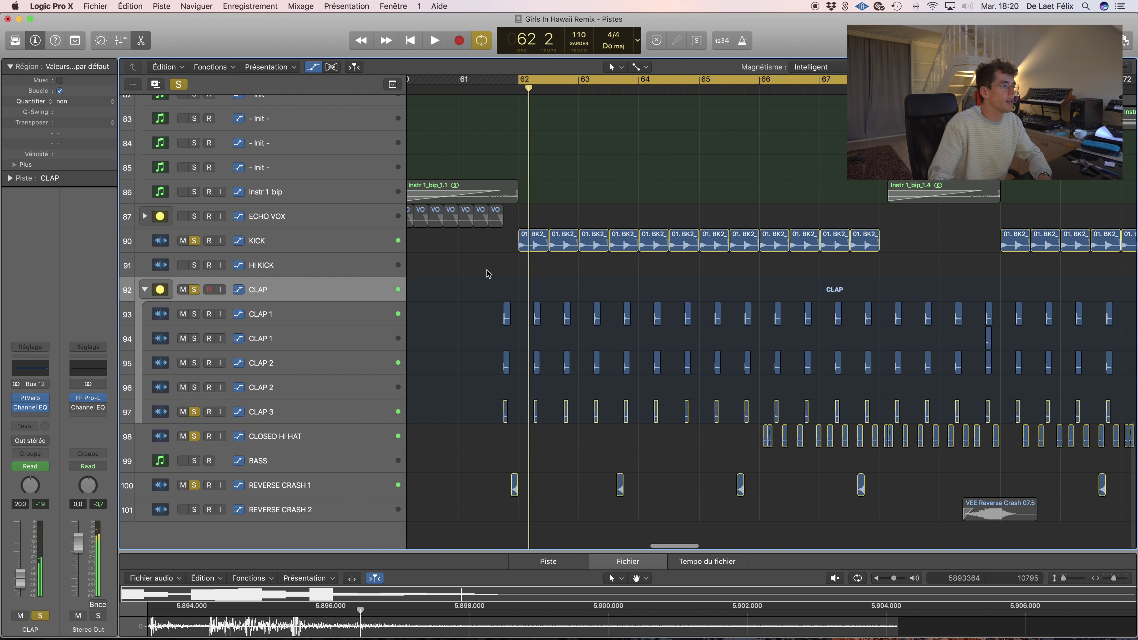
right_click(36, 397)
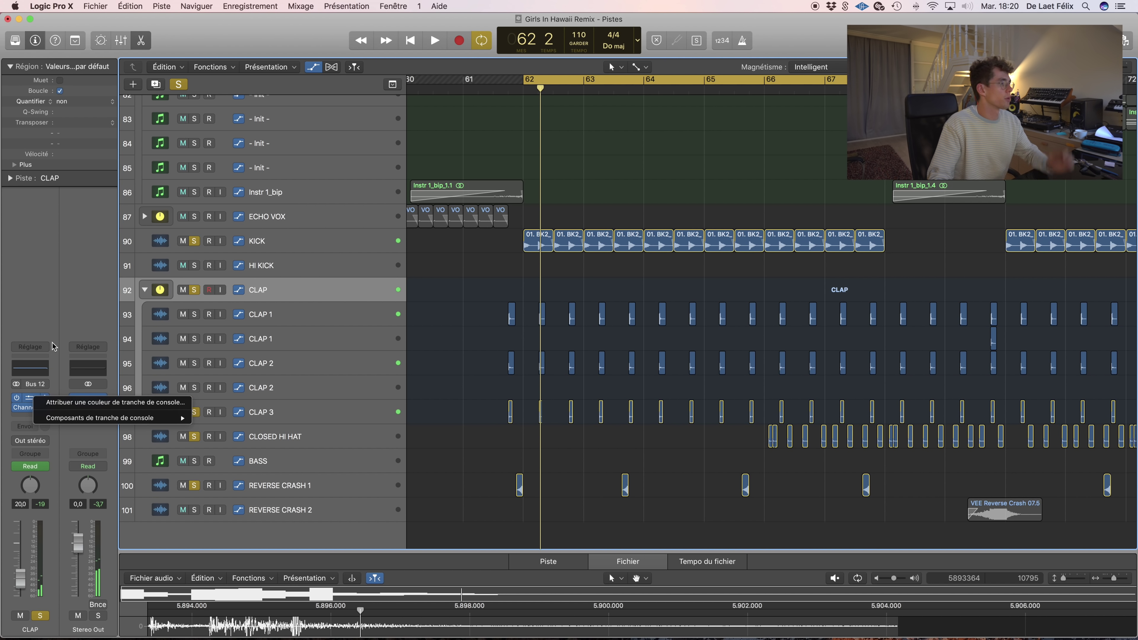
click(51, 331)
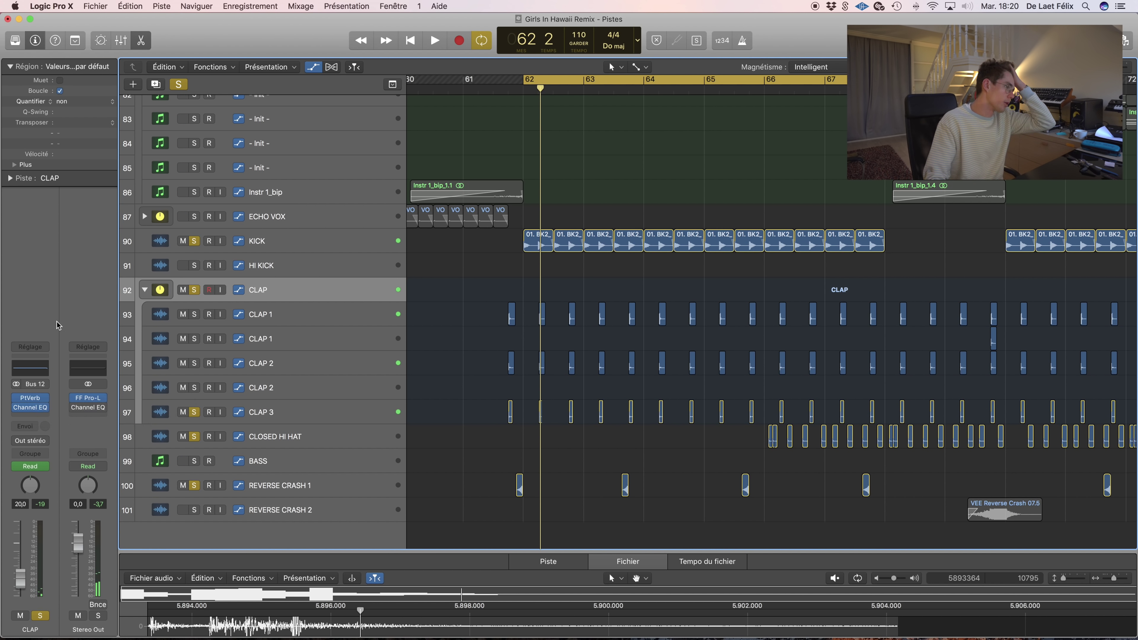
click(30, 399)
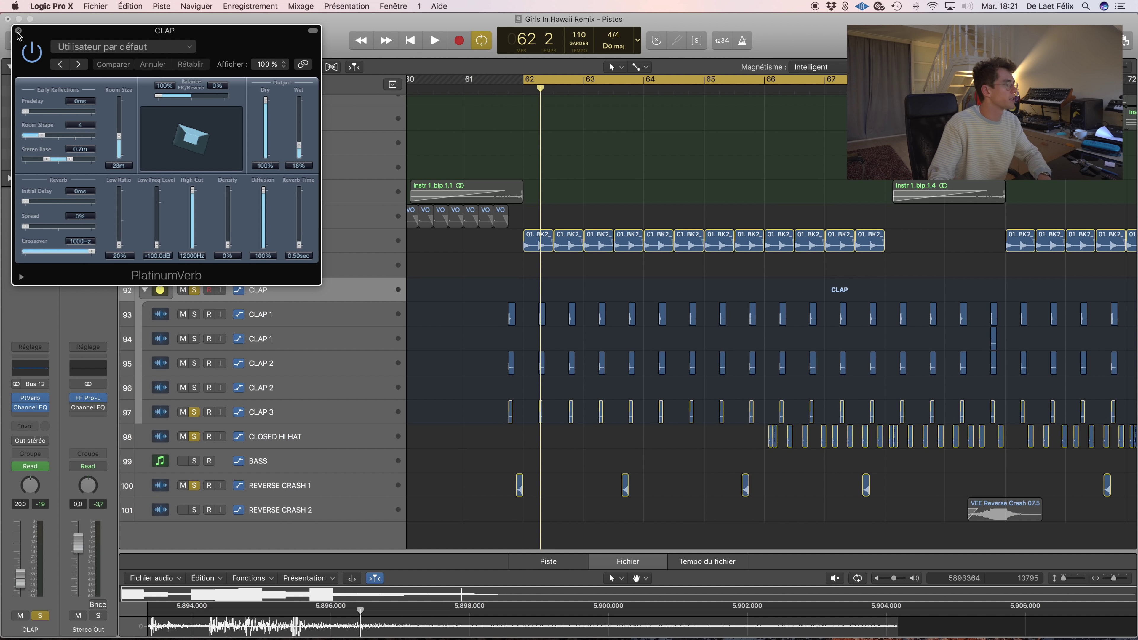
click(18, 31)
- Select the REVERSE CRASH 1 track and turn off all solos
click(354, 486)
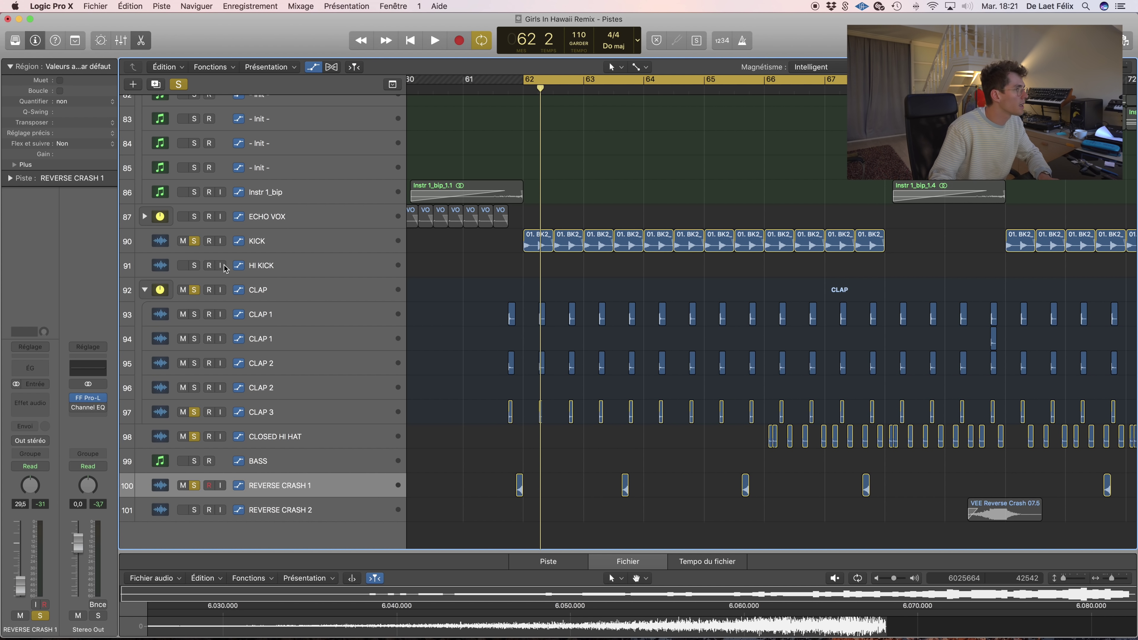
click(184, 88)
scroll(708, 368, up, 10)
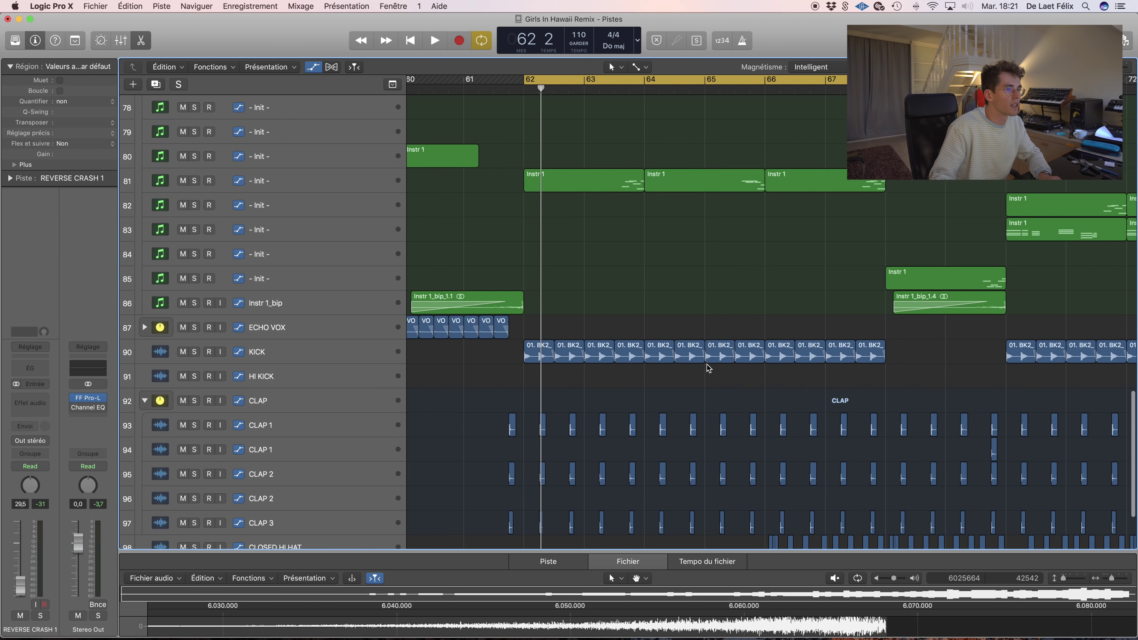
- Turn off cycle mode and go up to the drum and FX tracks
click(658, 88)
click(653, 80)
scroll(640, 139, up, 8)
scroll(639, 139, up, 4)
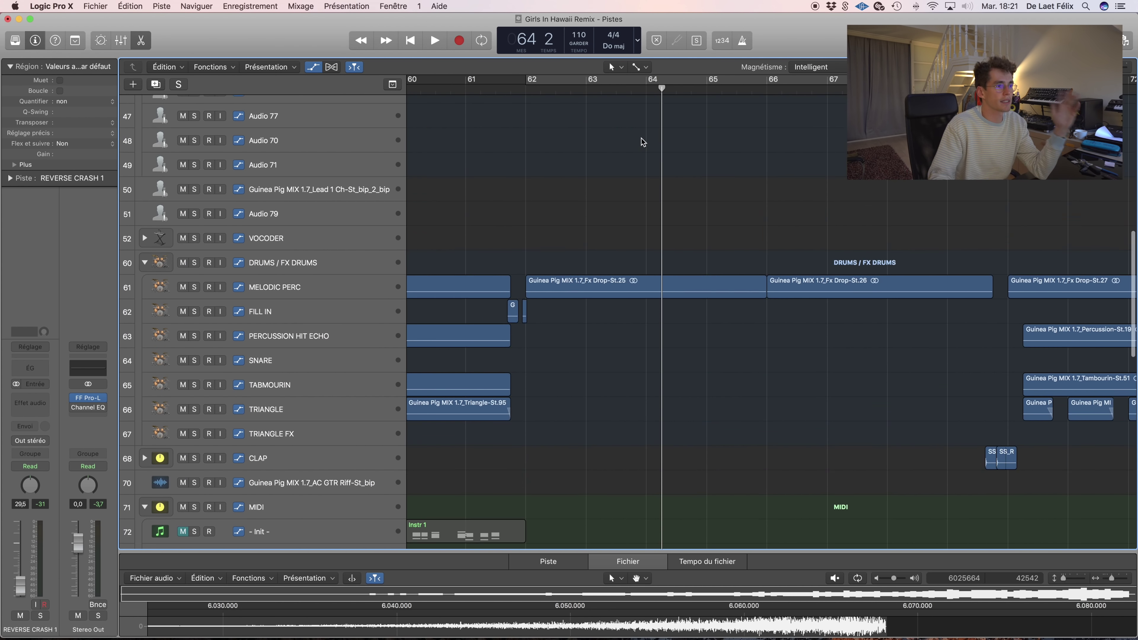
- Play the full mix from bar 61 and examine the drum, MIDI, kick and clap tracks as it runs
click(467, 90)
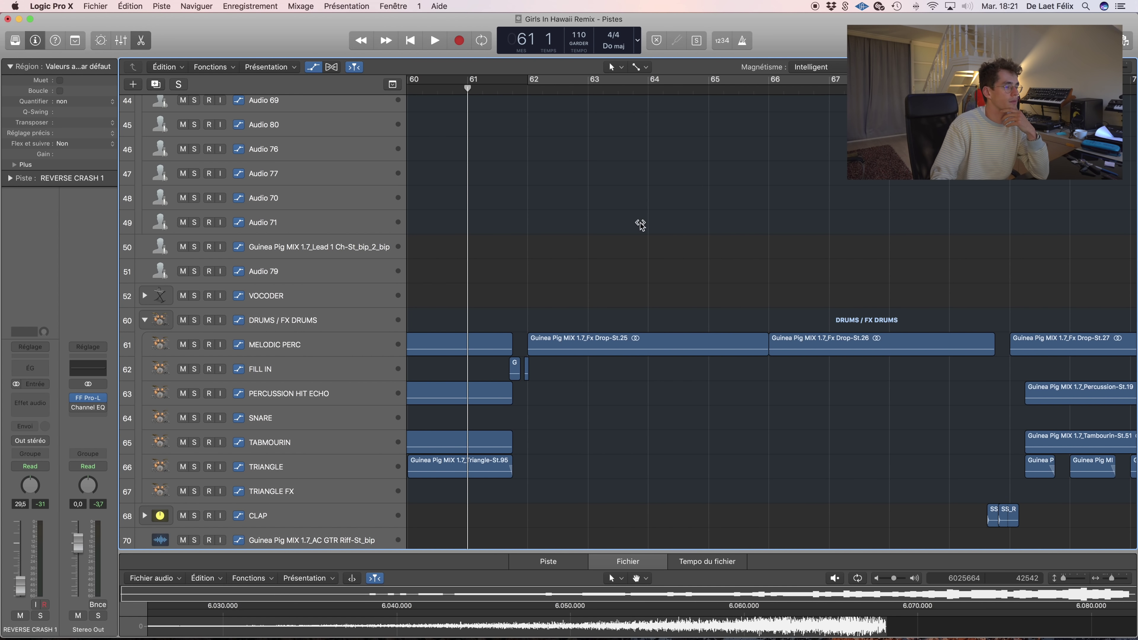
key(space)
scroll(630, 229, down, 3)
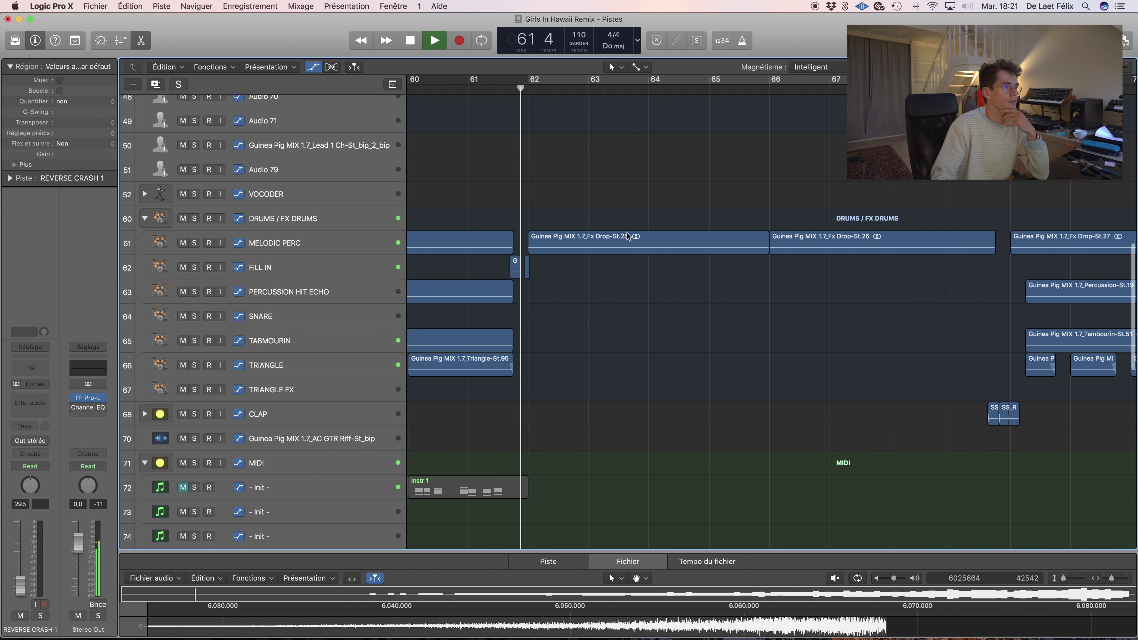
scroll(628, 236, down, 8)
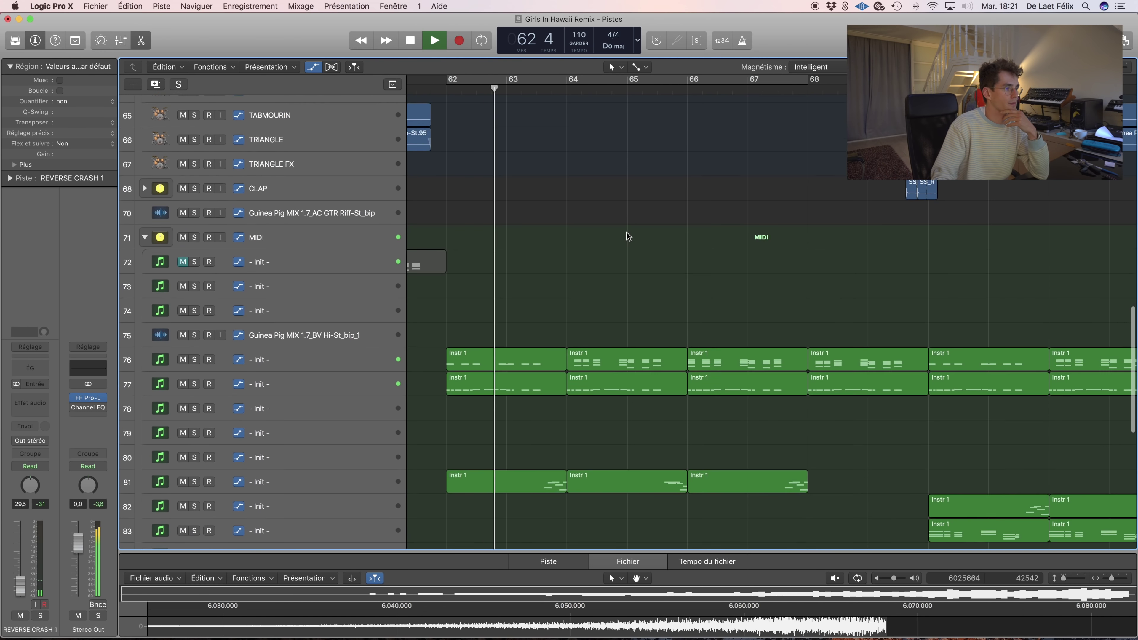
scroll(628, 236, down, 4)
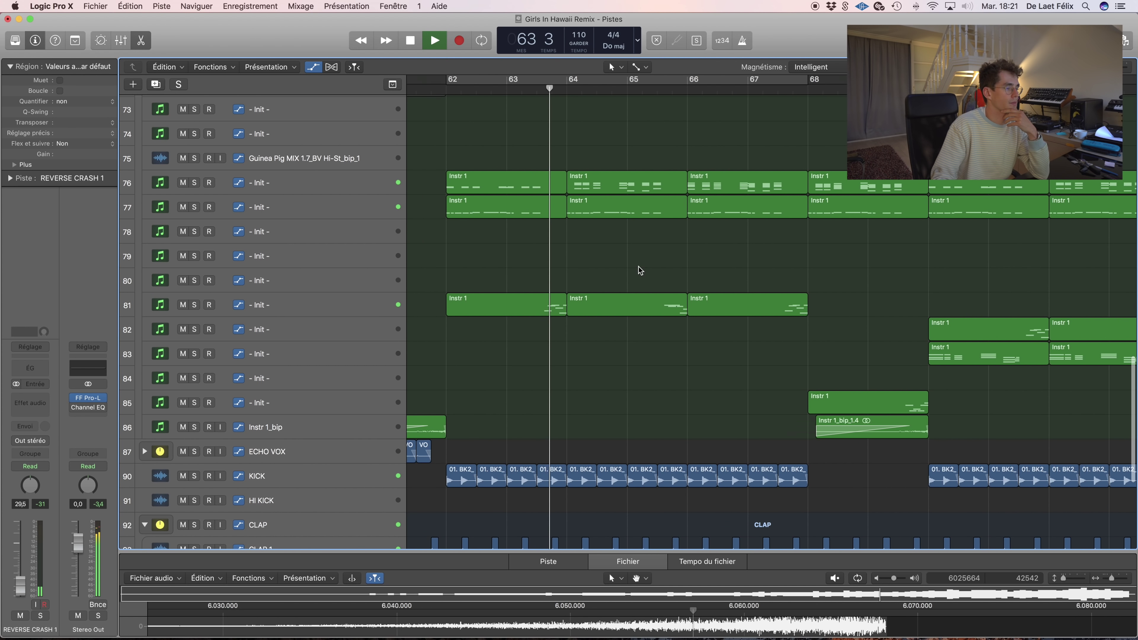
scroll(638, 268, up, 1)
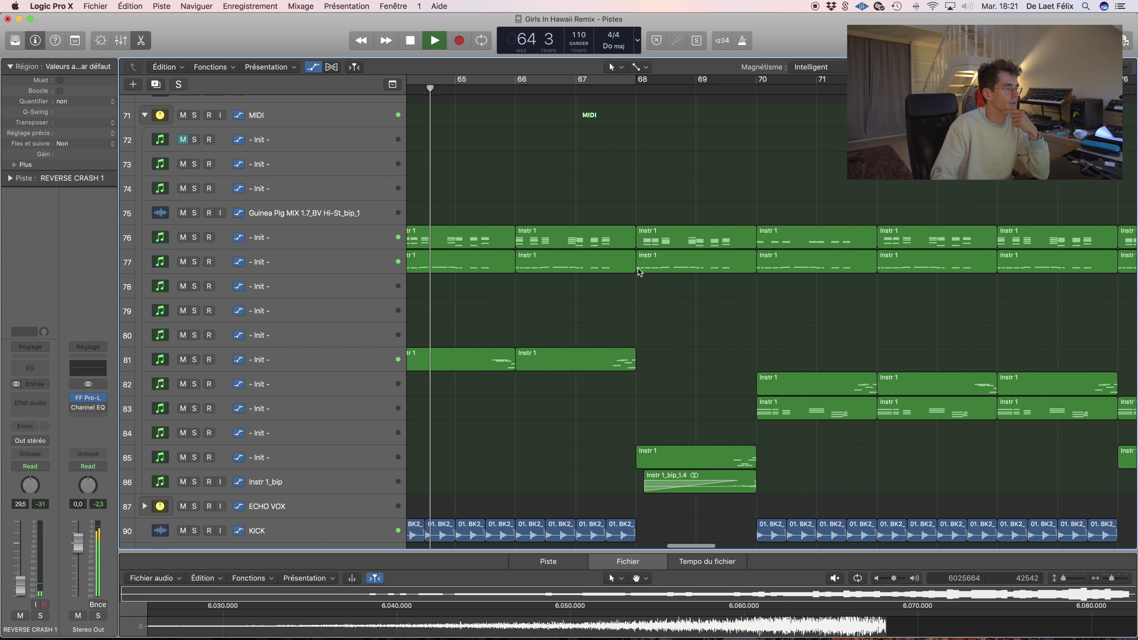
scroll(637, 269, down, 5)
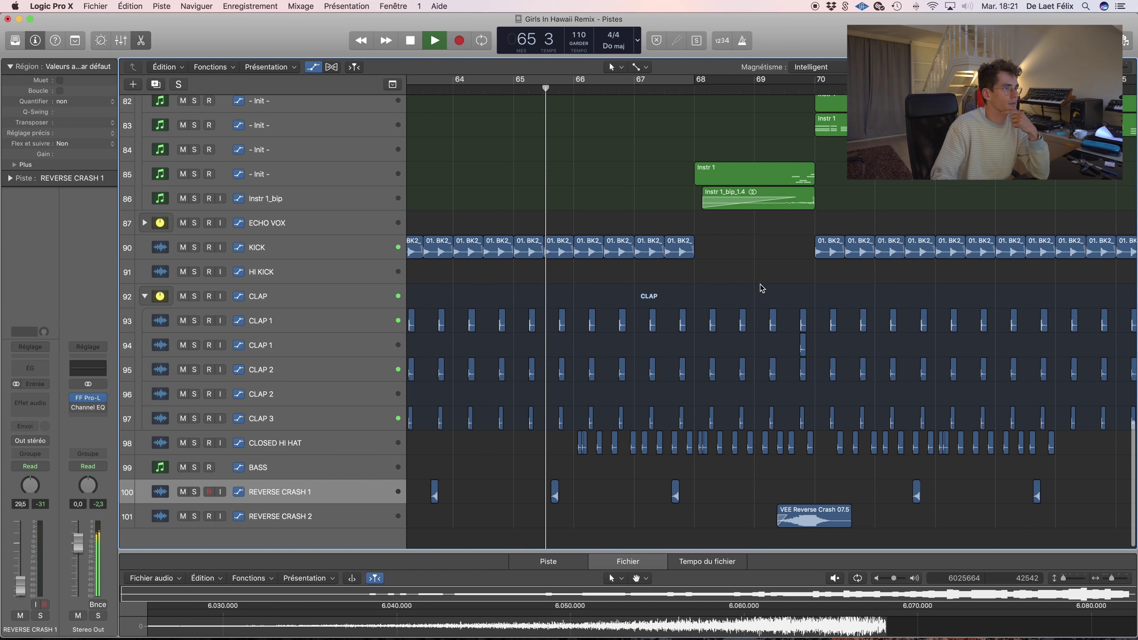
scroll(761, 284, up, 6)
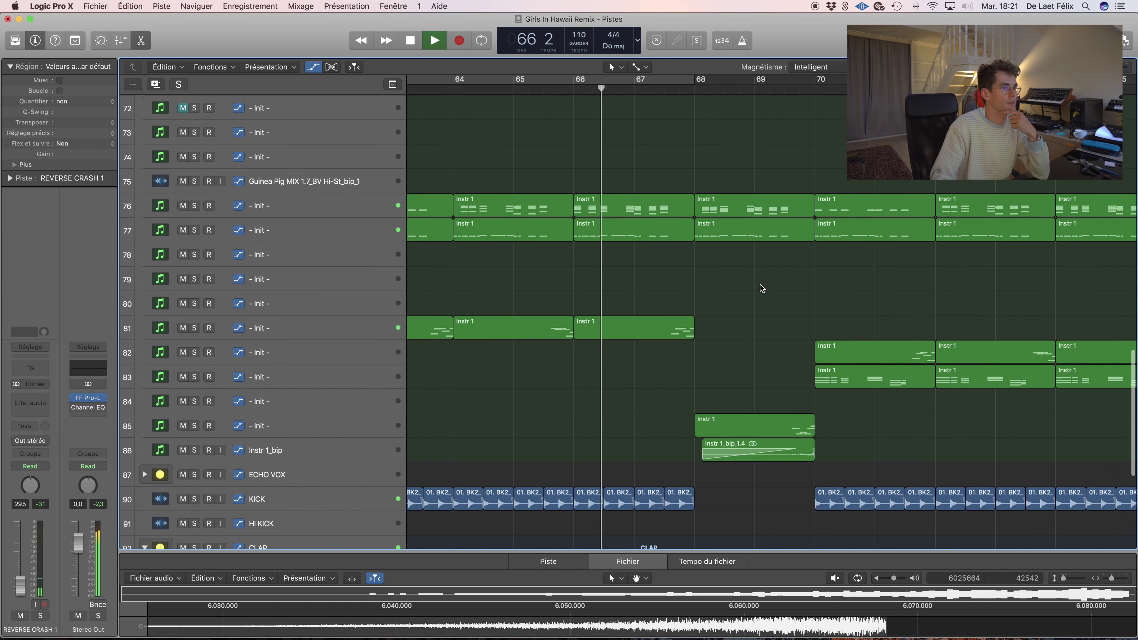
- Keep the mix playing past bar 70 and examine the arrangement in overview, including the lead vocals, percussion and keys
scroll(760, 286, down, 5)
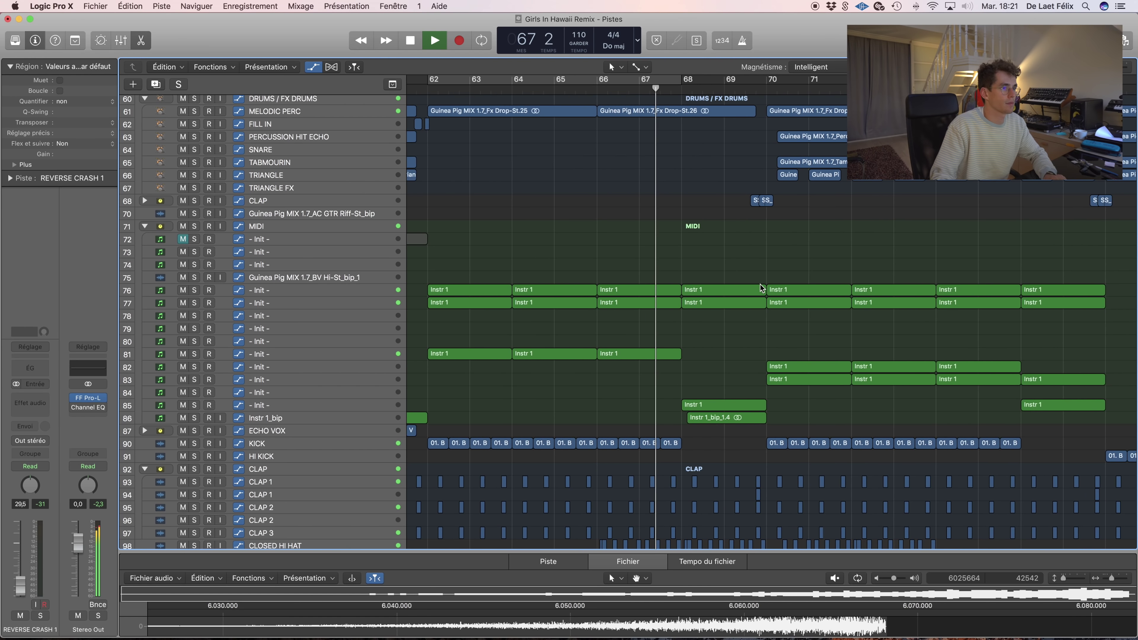
scroll(761, 285, up, 8)
scroll(760, 285, down, 8)
scroll(761, 284, right, 1)
scroll(761, 285, down, 2)
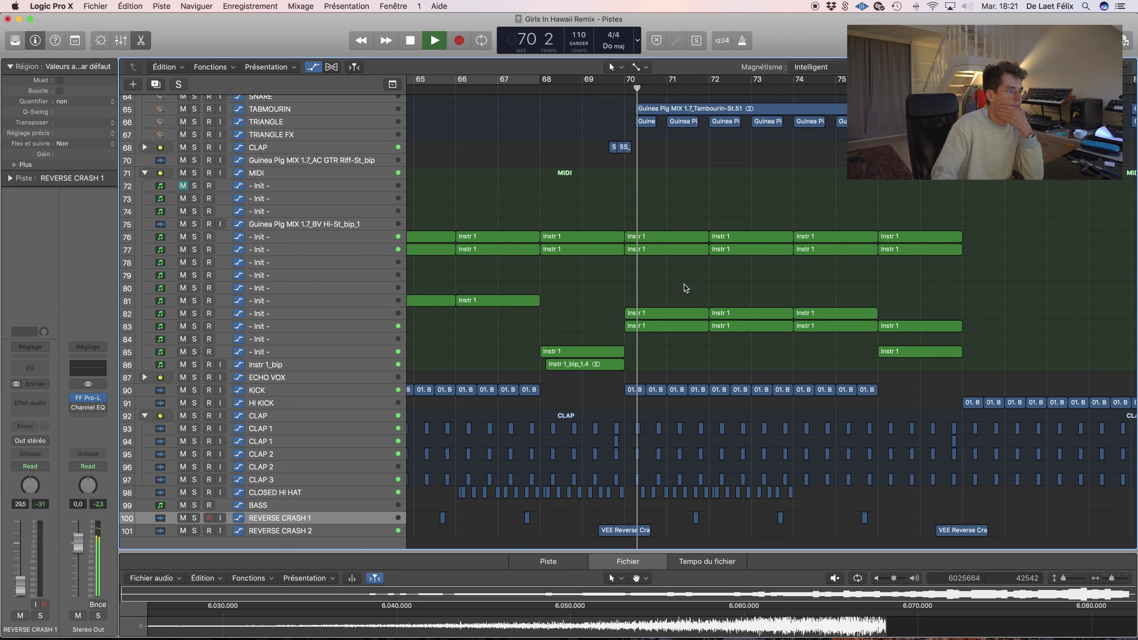
scroll(684, 285, up, 10)
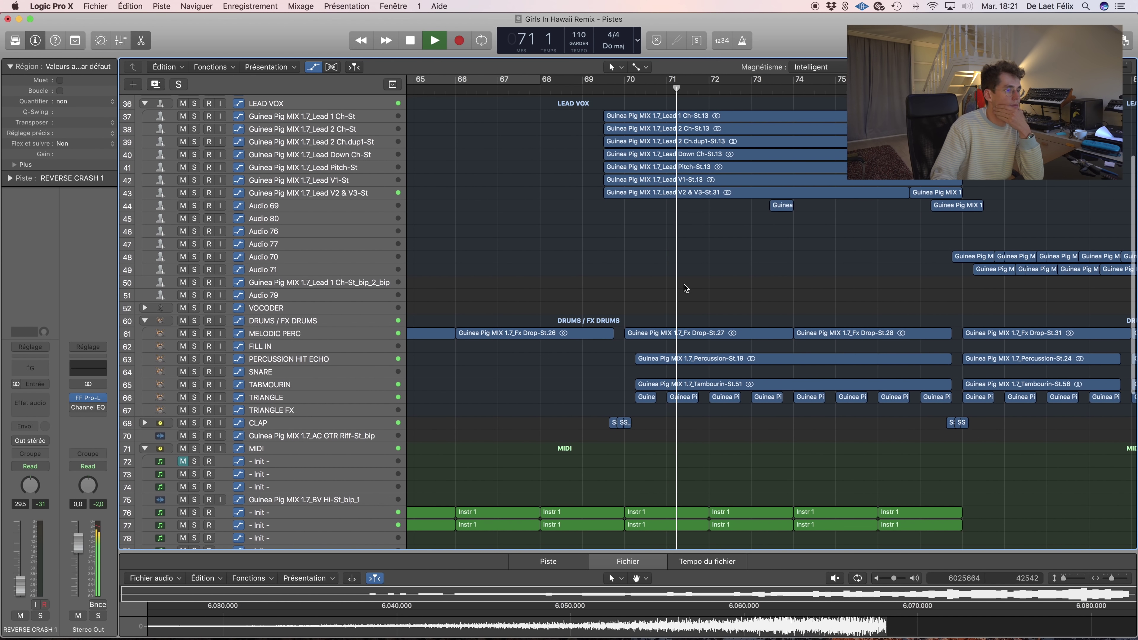
scroll(695, 268, down, 4)
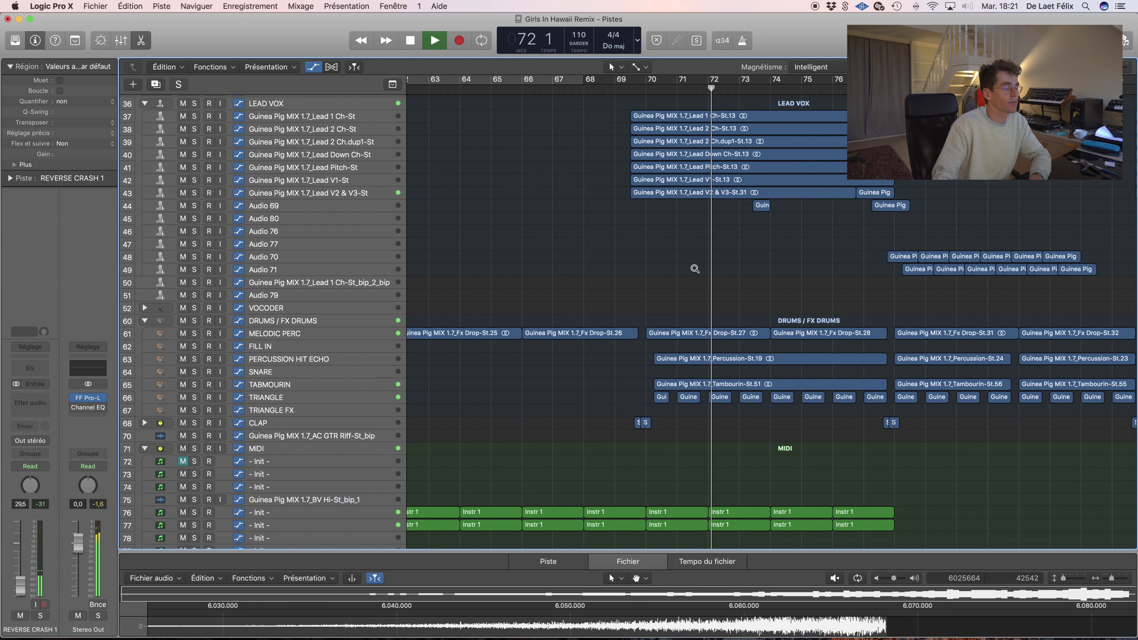
scroll(692, 267, down, 3)
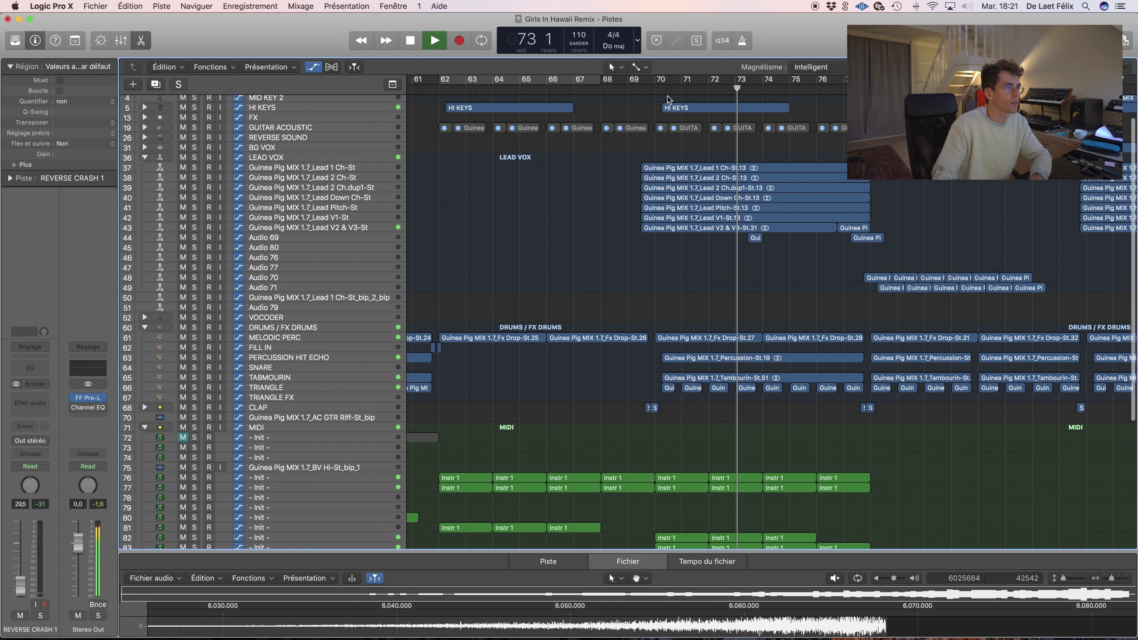
scroll(679, 107, up, 3)
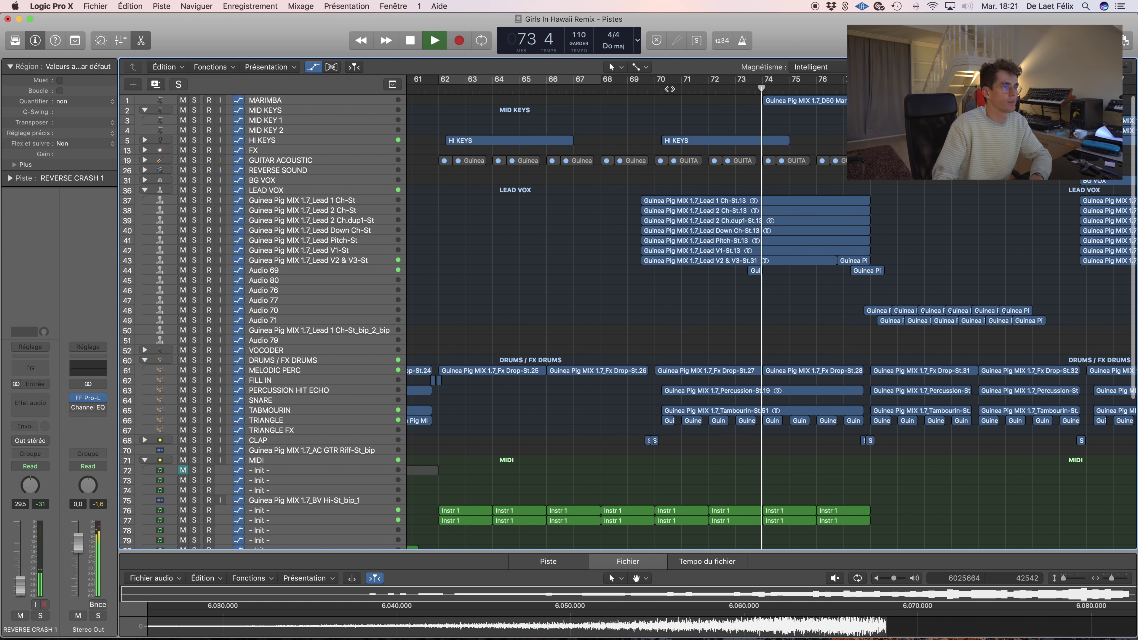
- Set a cycle range from bar 70 to 78 and turn cycle mode back off
drag(659, 85, 844, 148)
scroll(844, 148, right, 3)
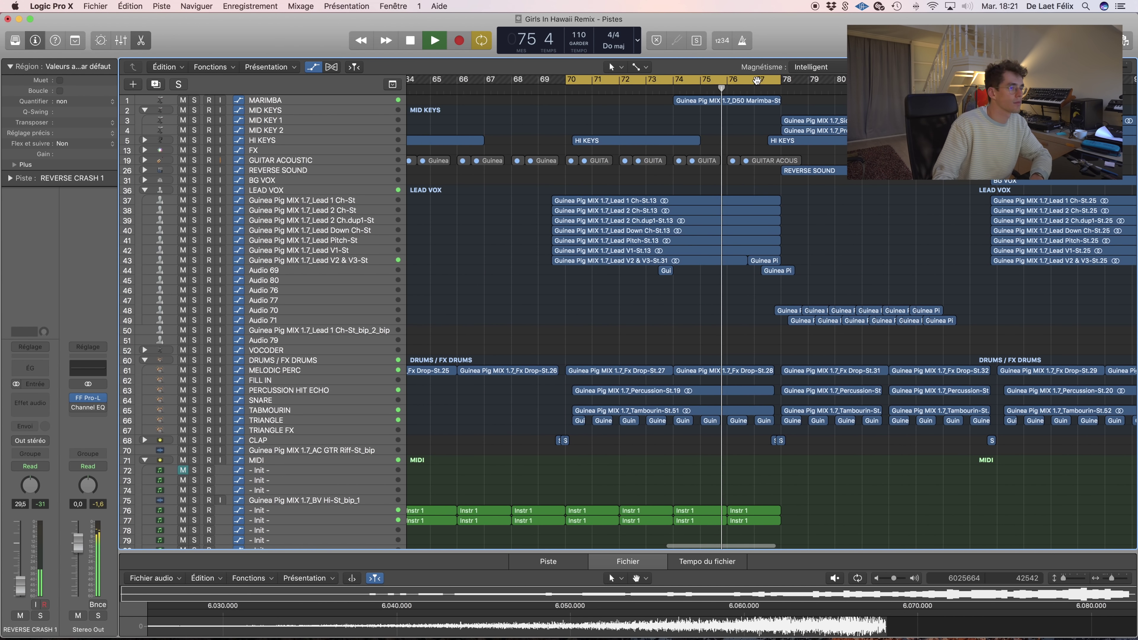
click(772, 79)
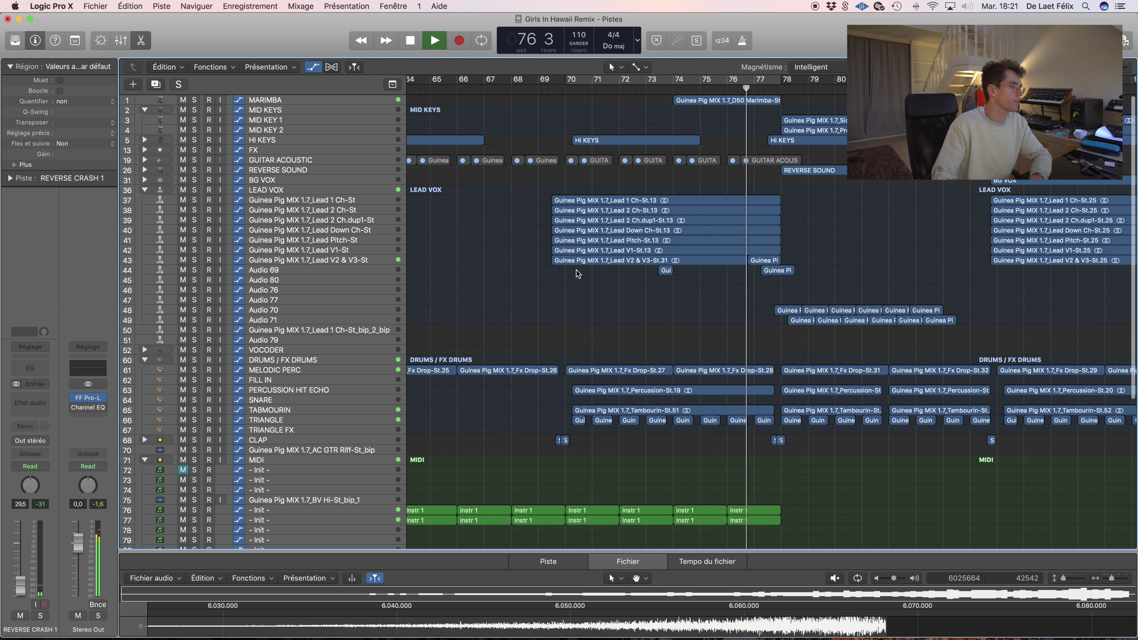
- Stop playback and go down to the drum tracks of the section from bar 70
key(space)
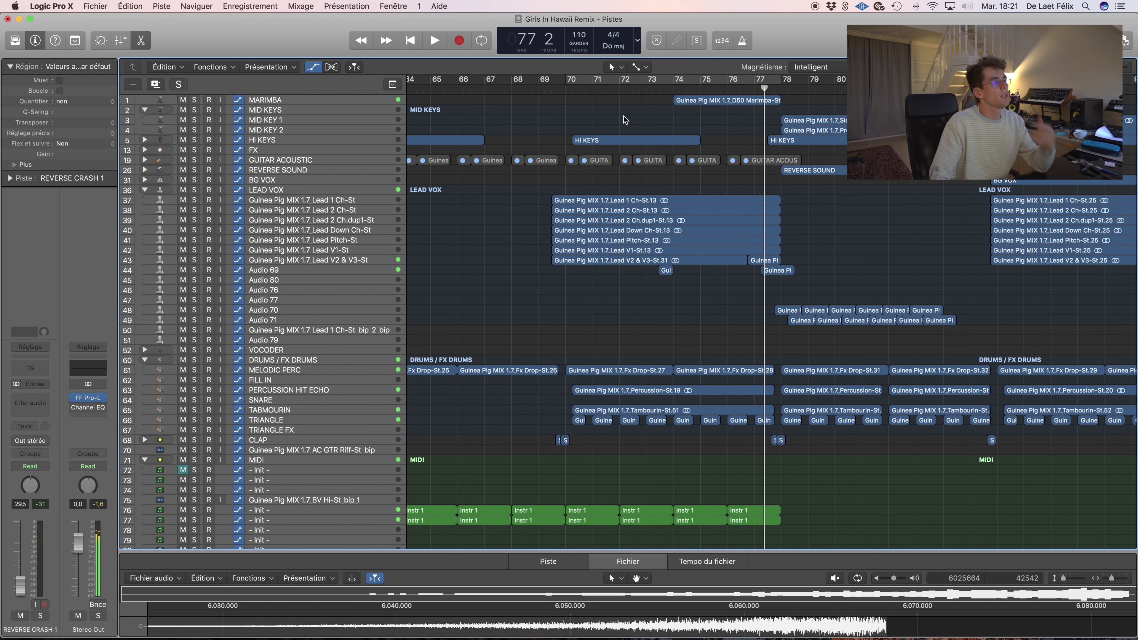
scroll(601, 233, down, 3)
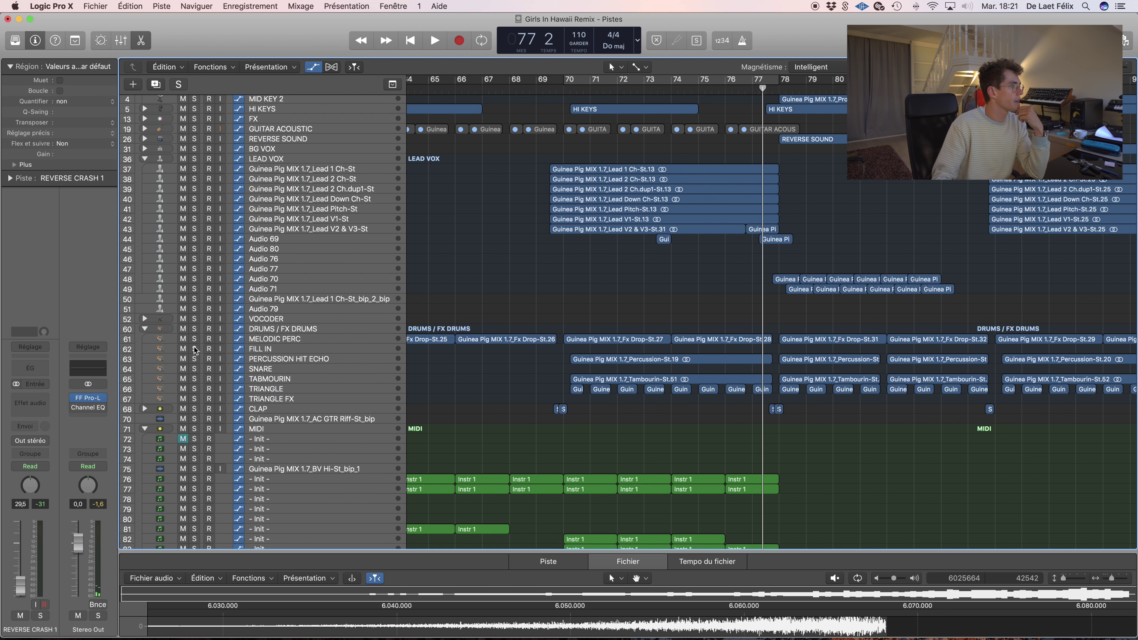
- Solo the DRUMS / FX DRUMS group, play it from bar 70, and stop and release the solo
click(194, 329)
click(569, 88)
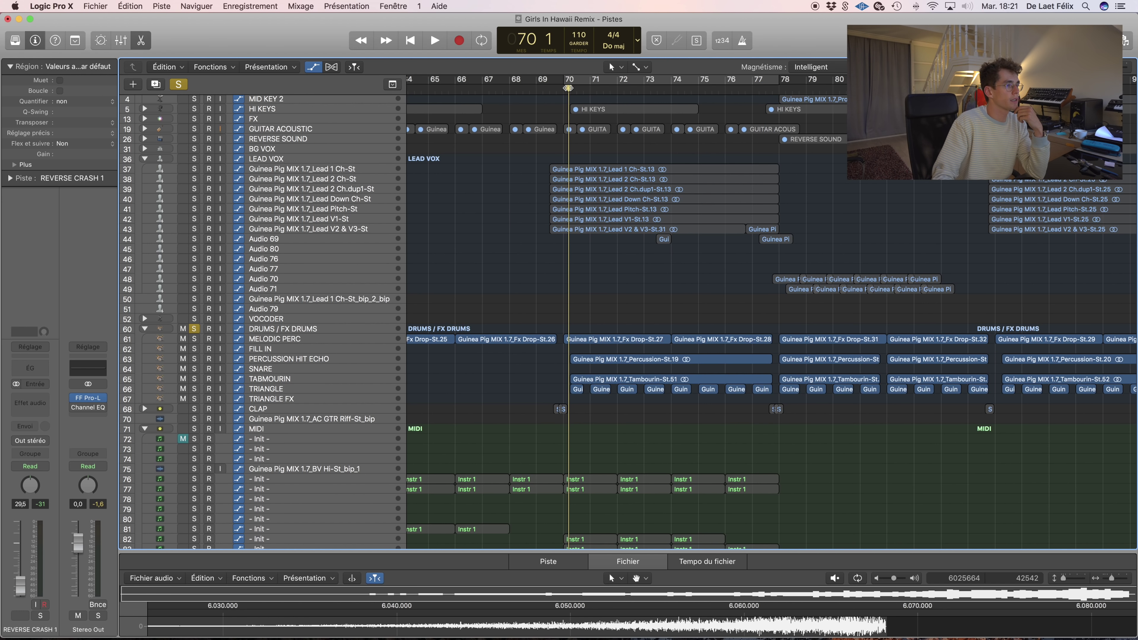
key(space)
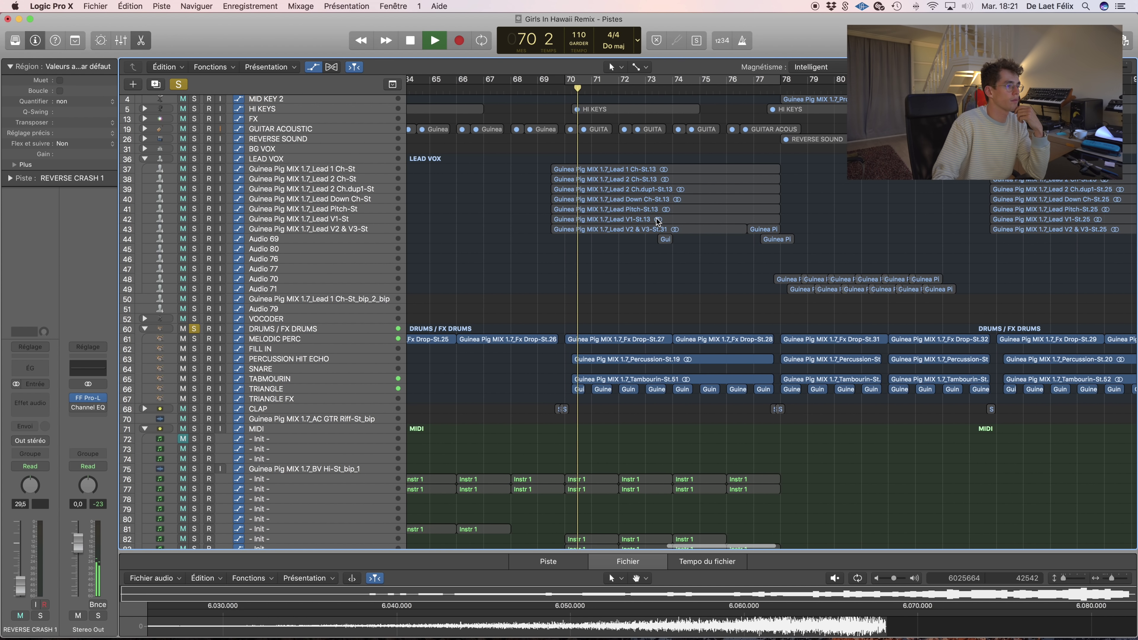
key(space)
click(194, 329)
scroll(677, 292, right, 1)
scroll(678, 292, right, 3)
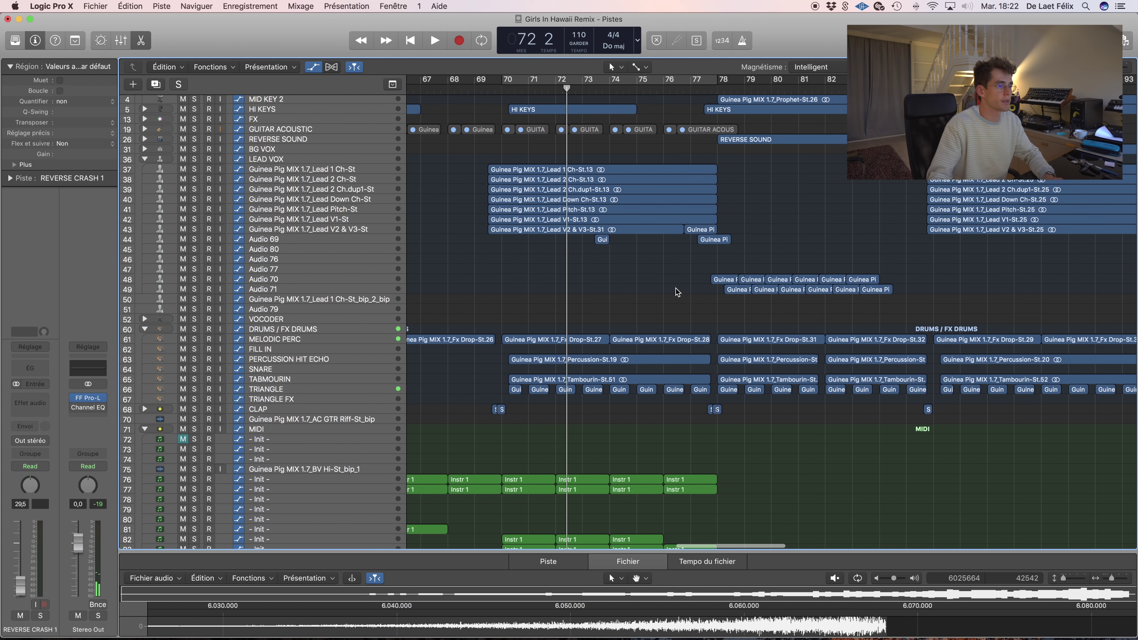
key(super+Down)
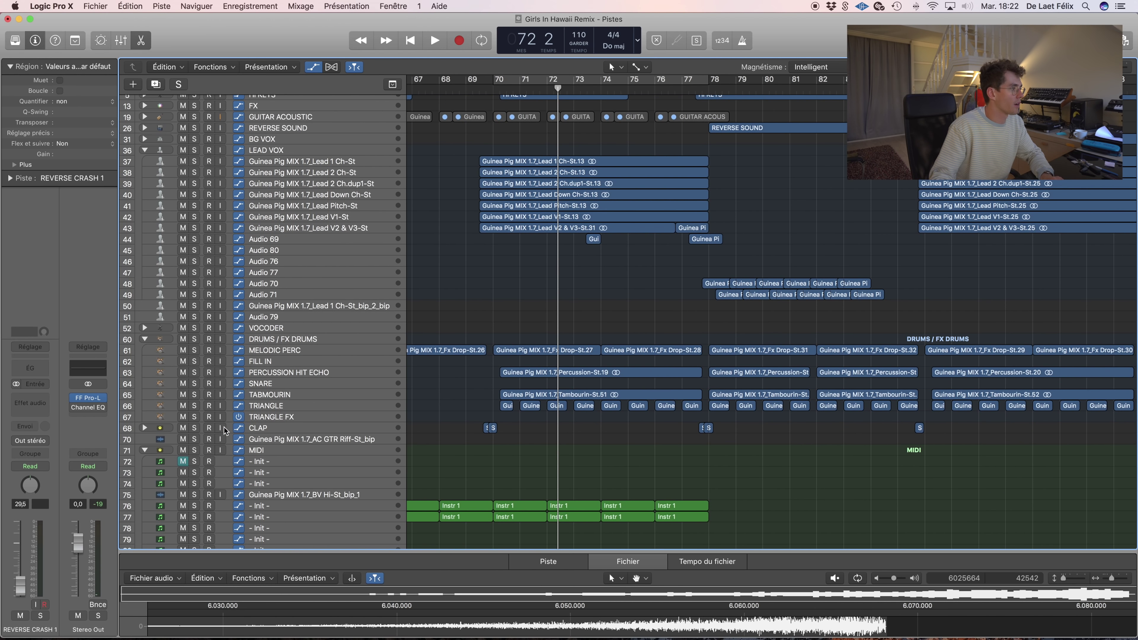
- Solo the CLAP track above the MIDI group, play it from bar 69 beat 3, and release the solo
click(195, 428)
click(478, 92)
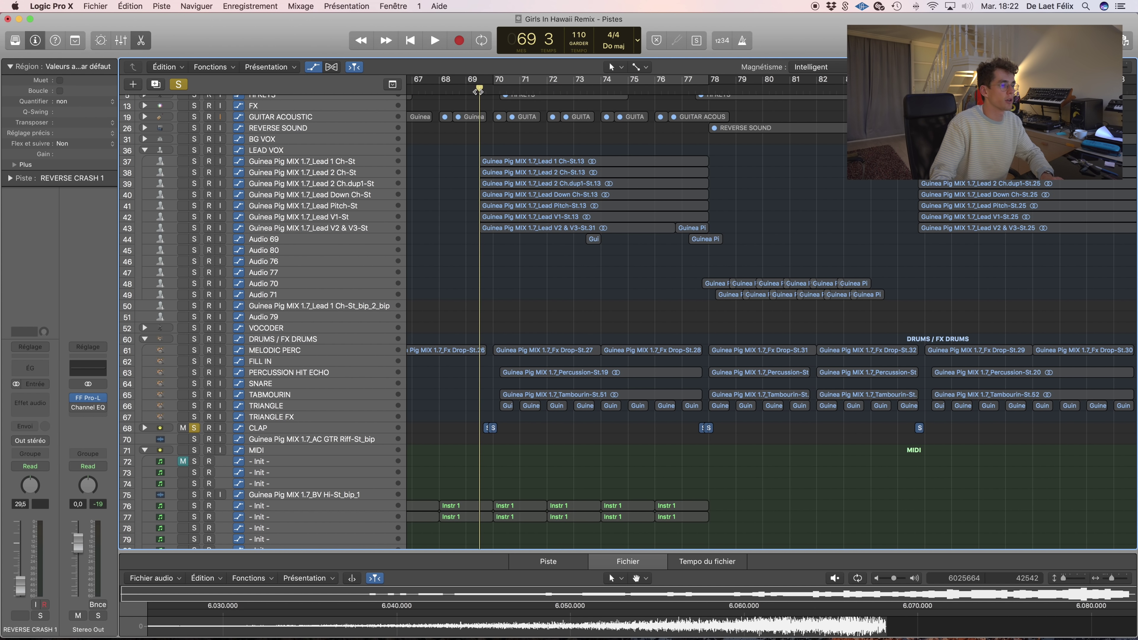
key(space)
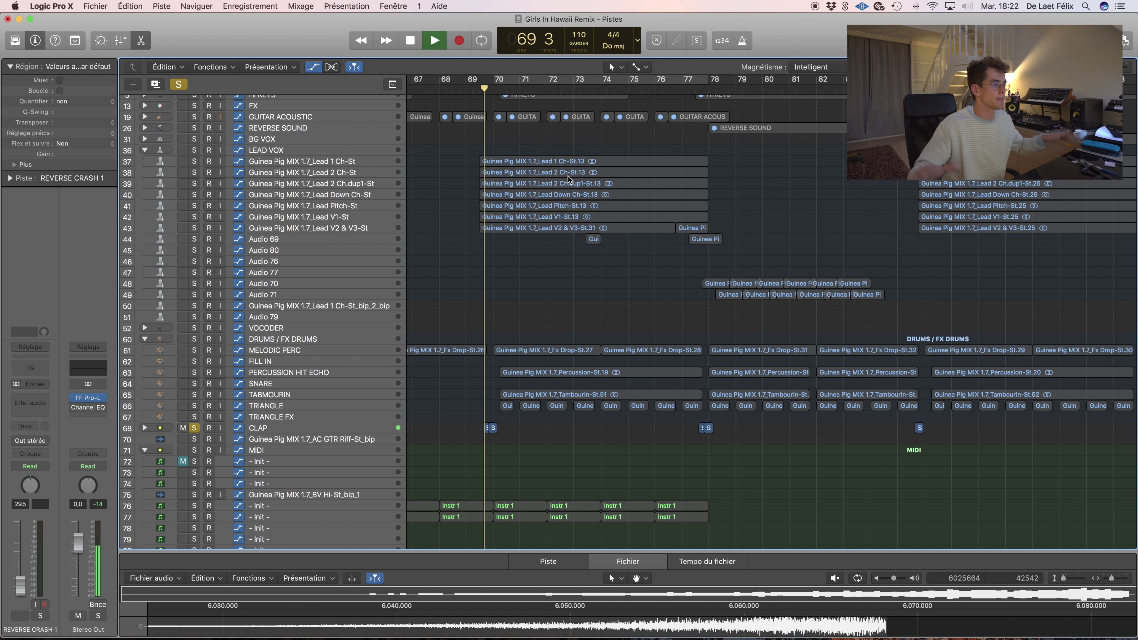
click(195, 428)
- Play the full mix into bar 70, stop it, and examine the two SS_RUD_Claps regions up close
click(466, 90)
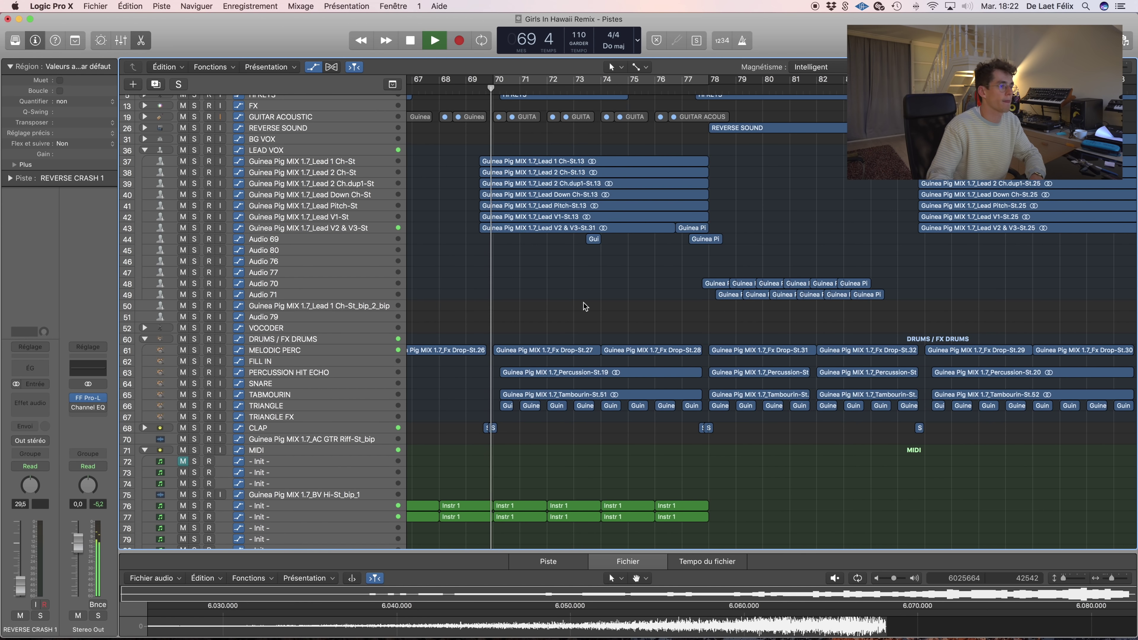
ctrl+alt+click(578, 316)
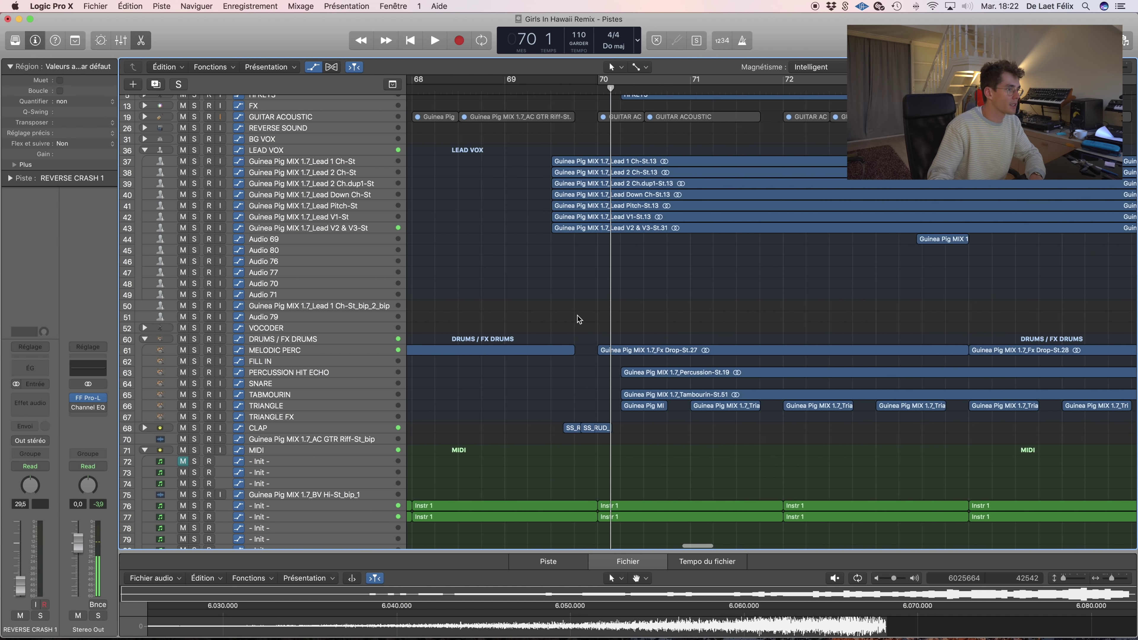
scroll(578, 316, left, 3)
scroll(579, 319, down, 6)
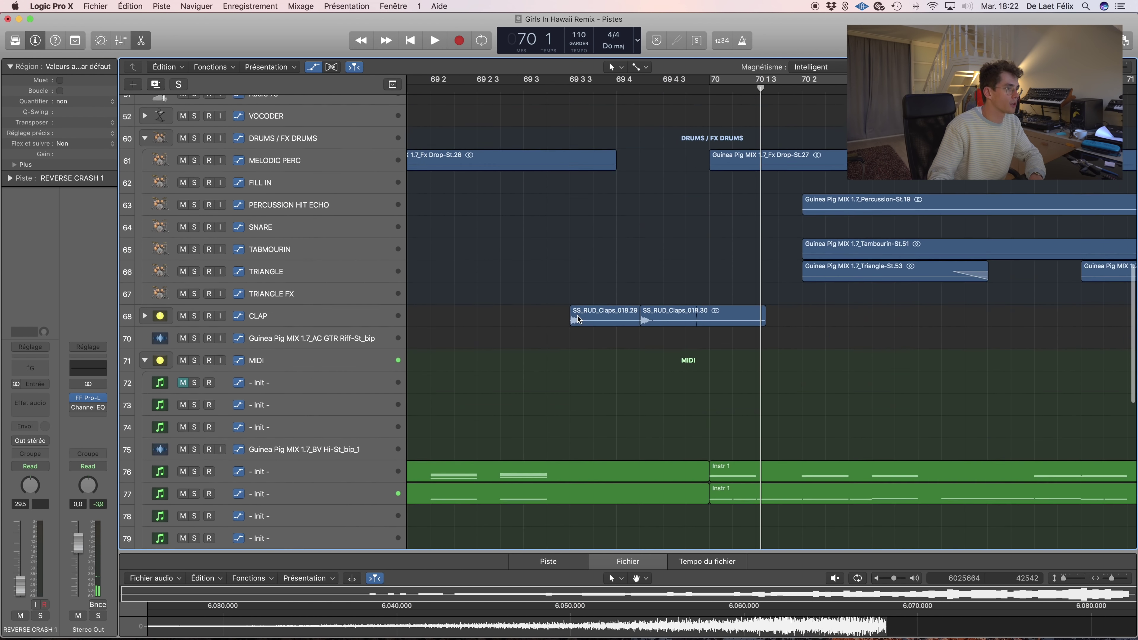
scroll(579, 320, up, 1)
- Play the full mix from bar 69 beat 2 and examine the percussion, MIDI, kick and clap tracks
click(428, 86)
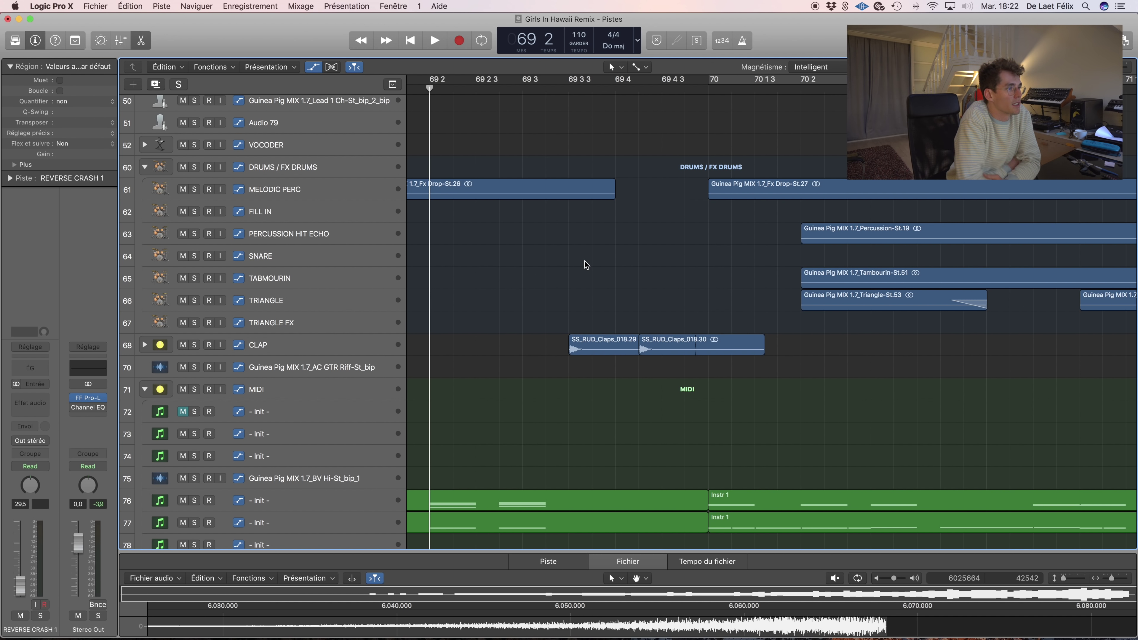
key(space)
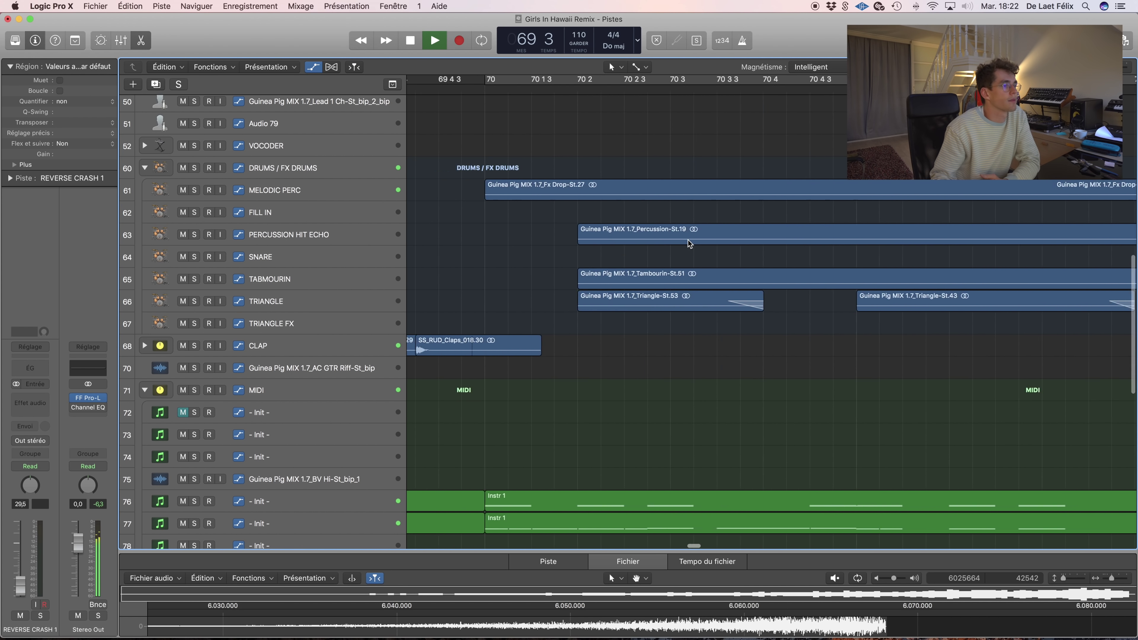
scroll(688, 239, down, 5)
scroll(689, 240, left, 5)
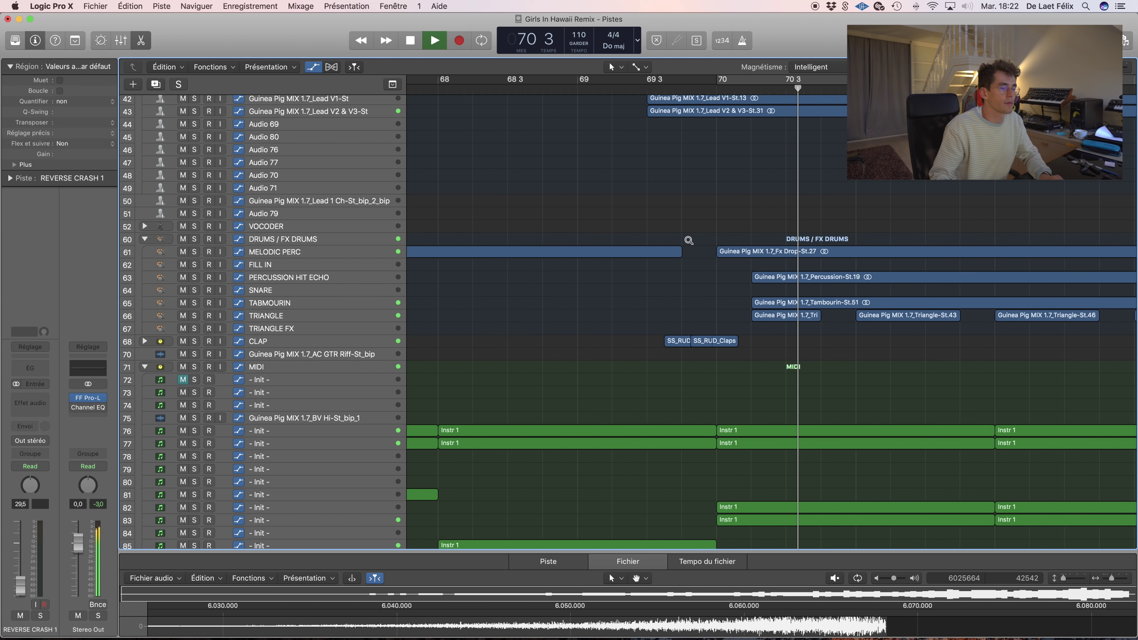
scroll(689, 241, left, 4)
scroll(674, 243, down, 5)
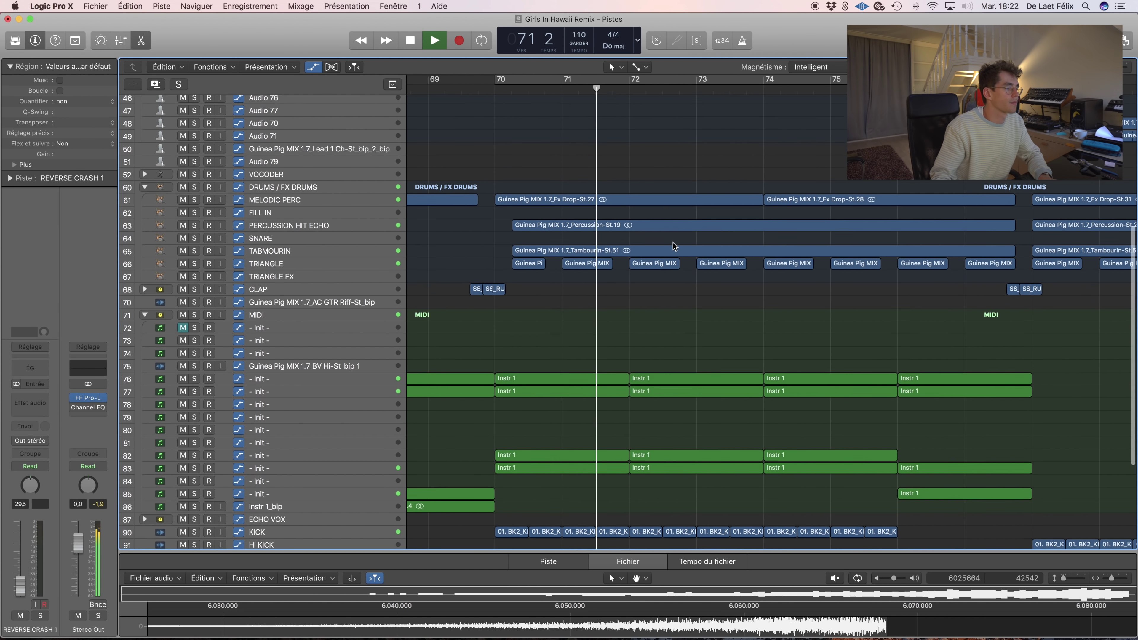
scroll(674, 243, down, 6)
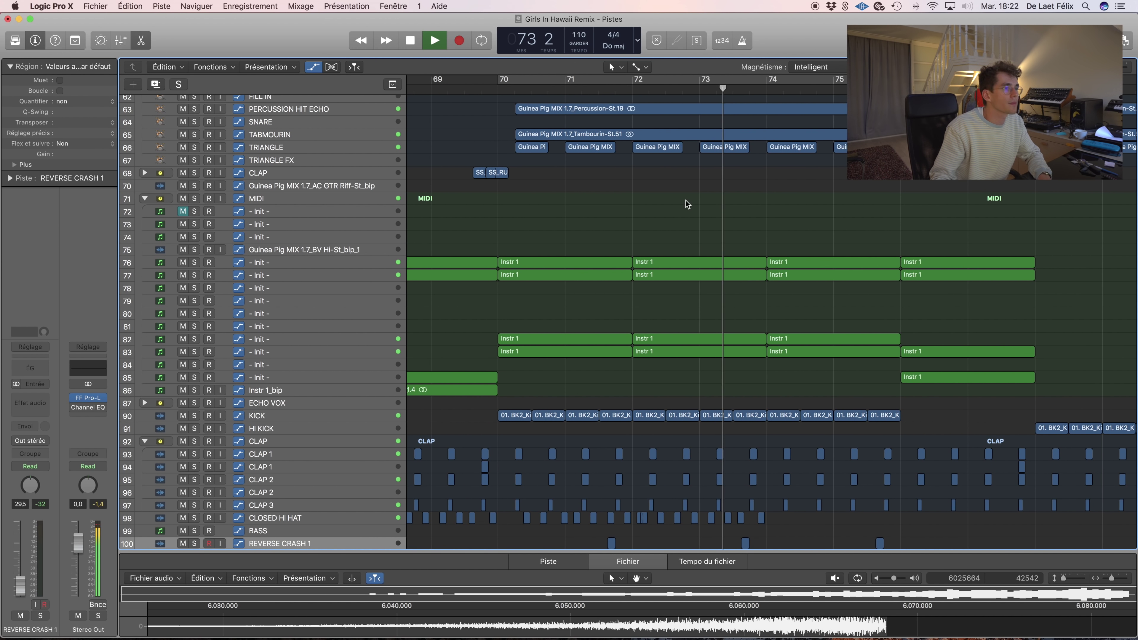
- Stop playback and turn on cycle mode for the range starting at bar 70
key(space)
click(575, 82)
scroll(539, 264, down, 1)
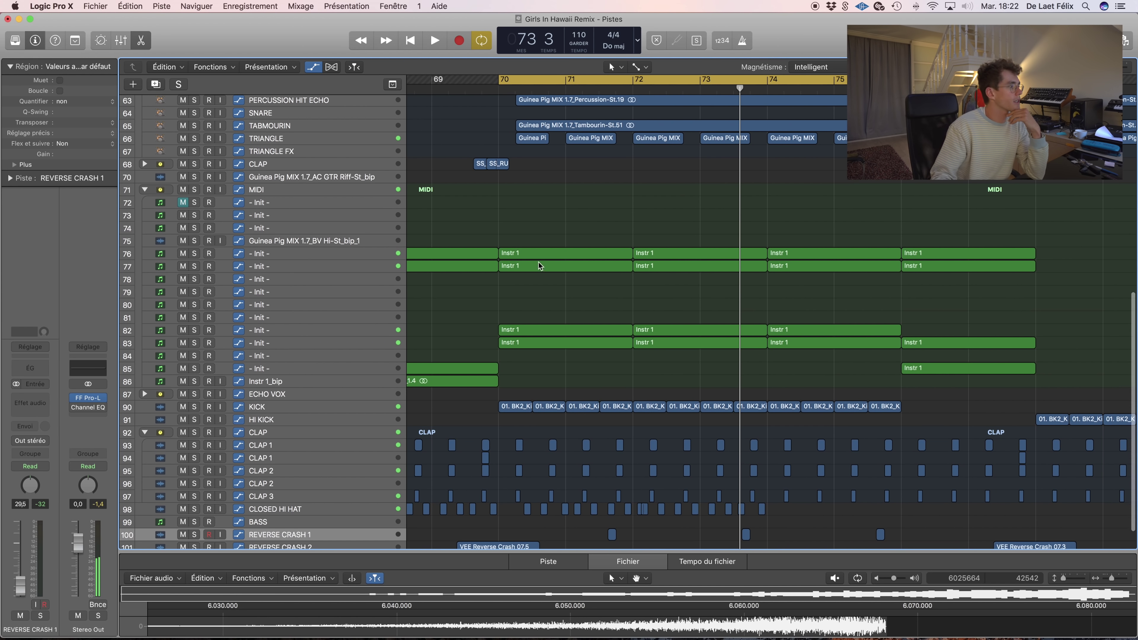
ctrl+alt+click(620, 306)
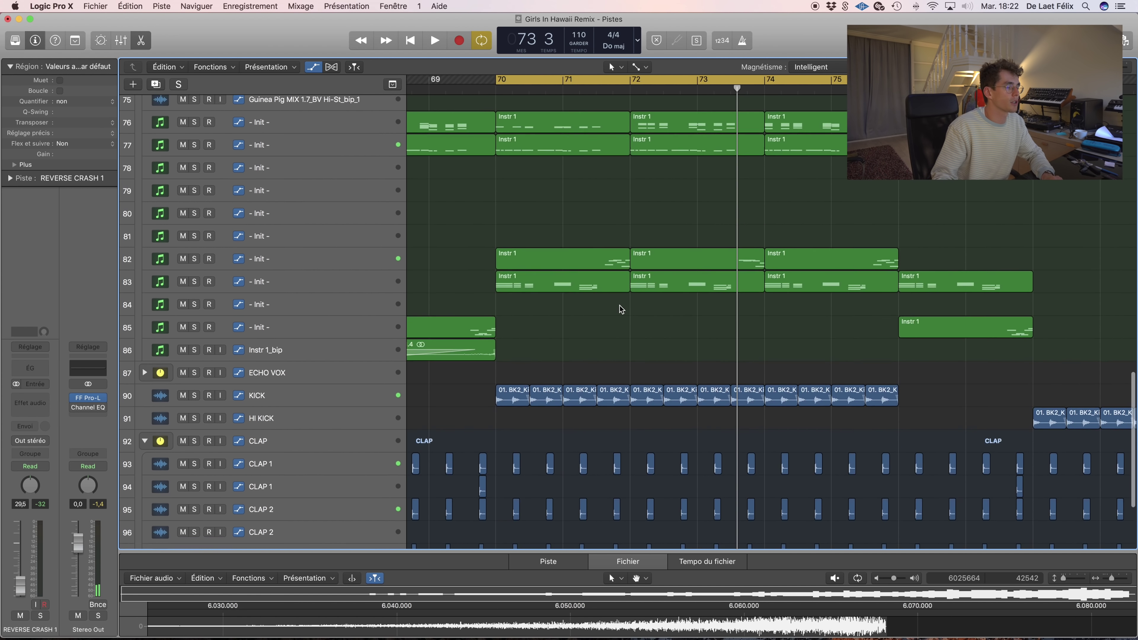
scroll(620, 306, left, 1)
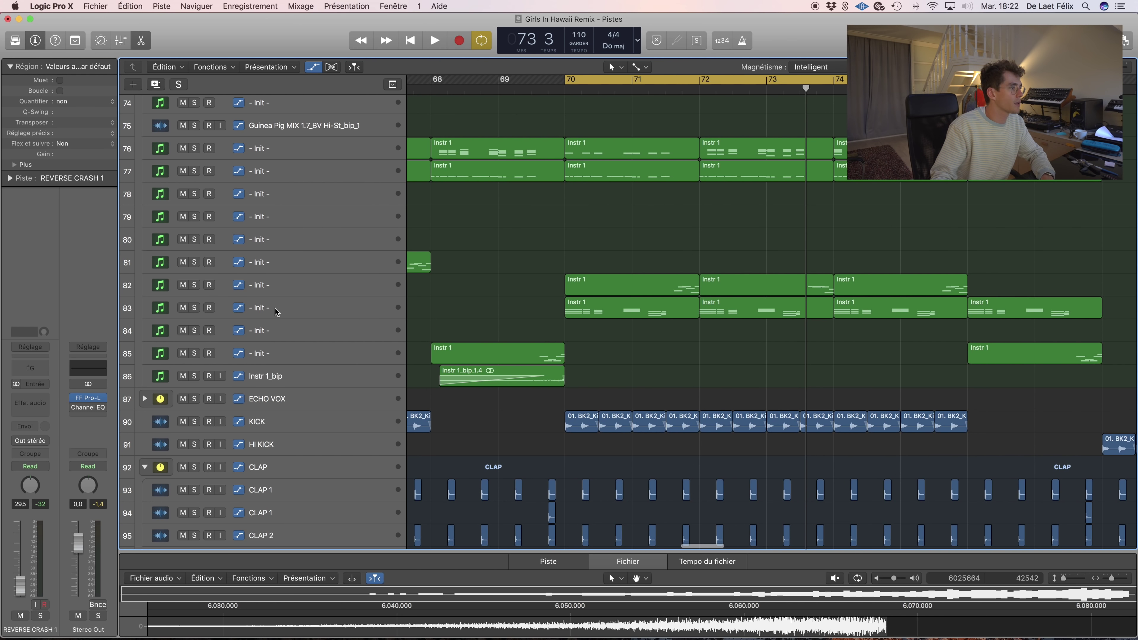
- Solo MIDI track 83 and open its Serum instrument beside the regions, with the track's insert effects bypassed
click(173, 312)
click(193, 308)
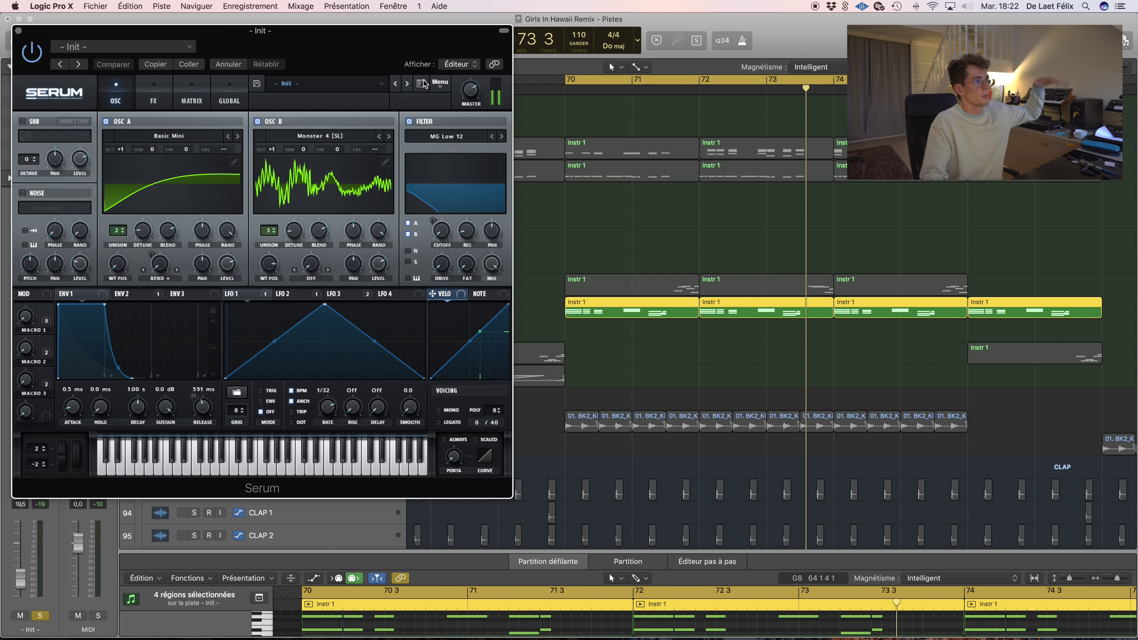
drag(314, 32, 888, 78)
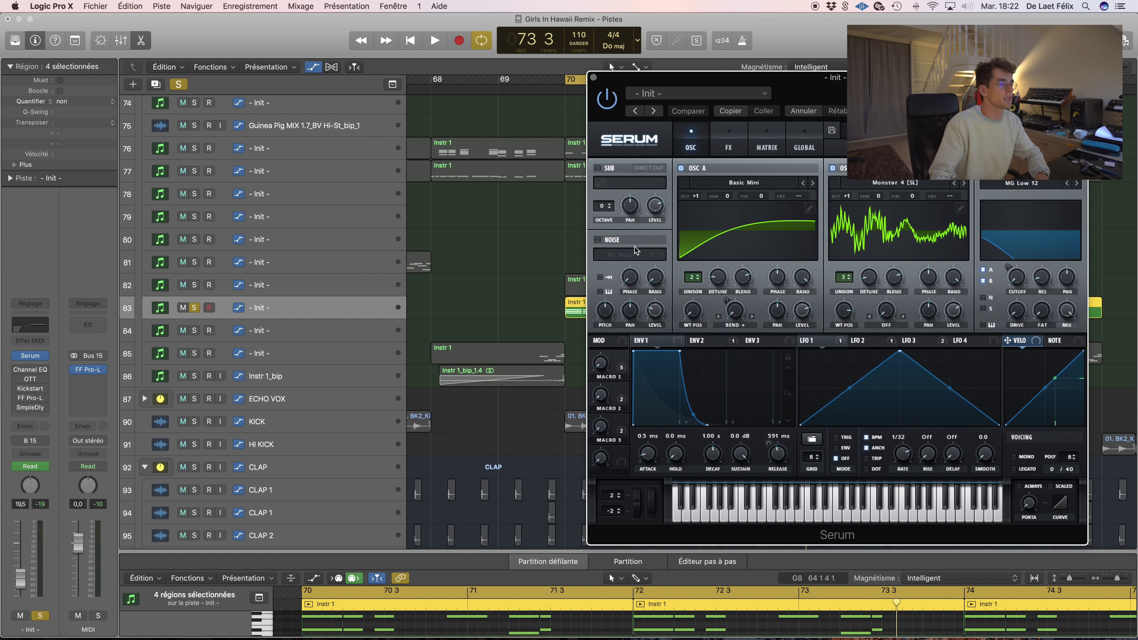
drag(925, 78, 400, 69)
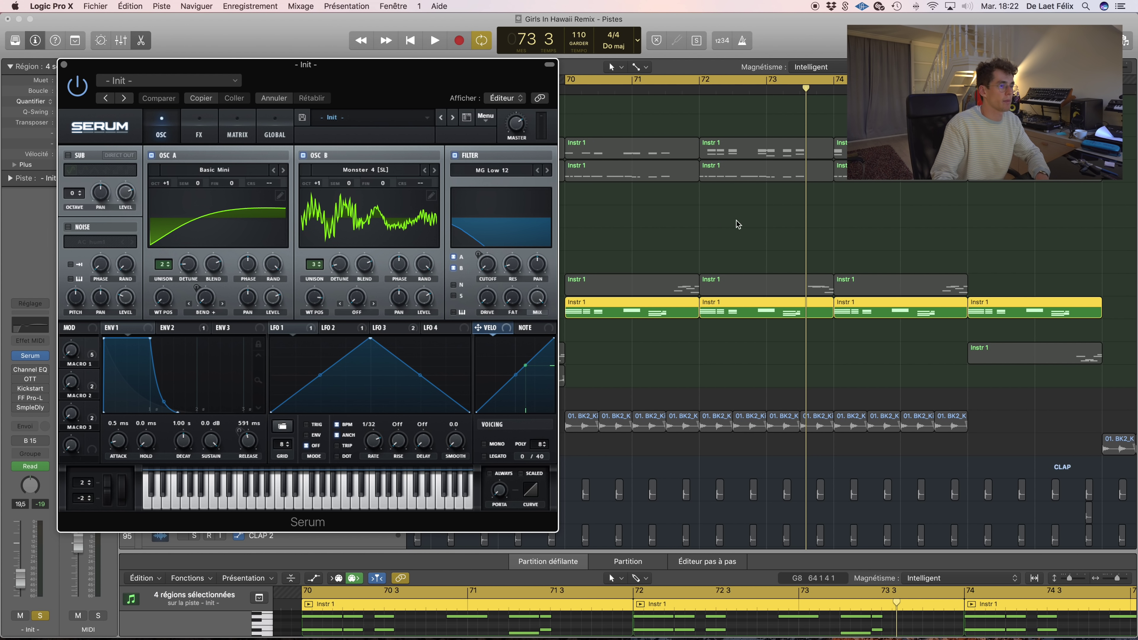
- Play the soloed track 83 within the cycle range and examine its Serum patch, then stop
click(723, 225)
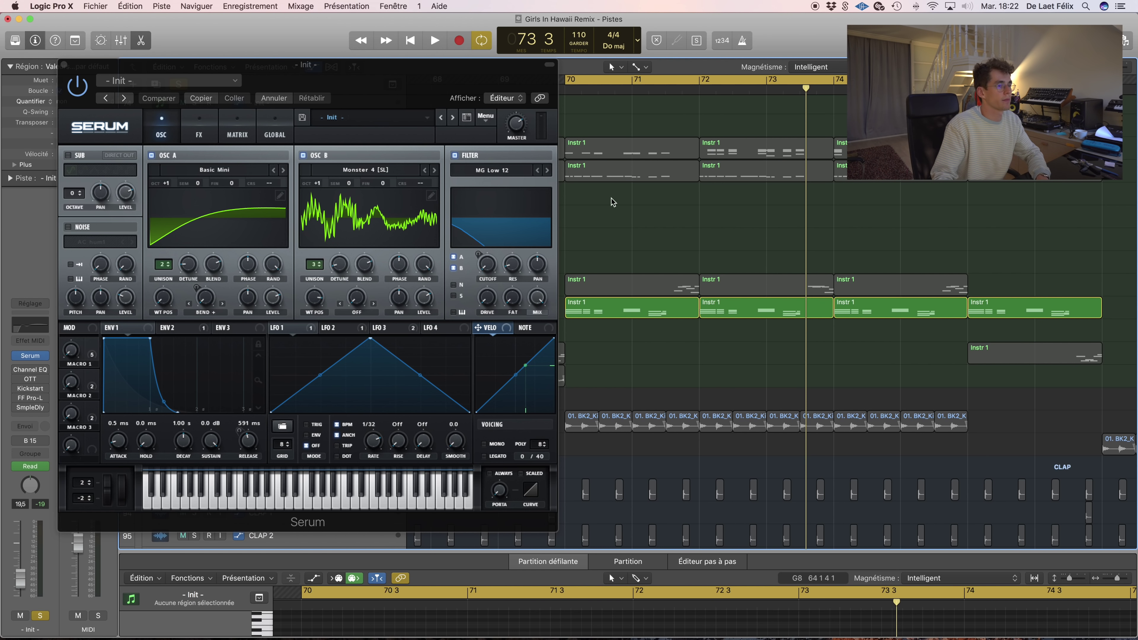
key(space)
drag(385, 83, 441, 81)
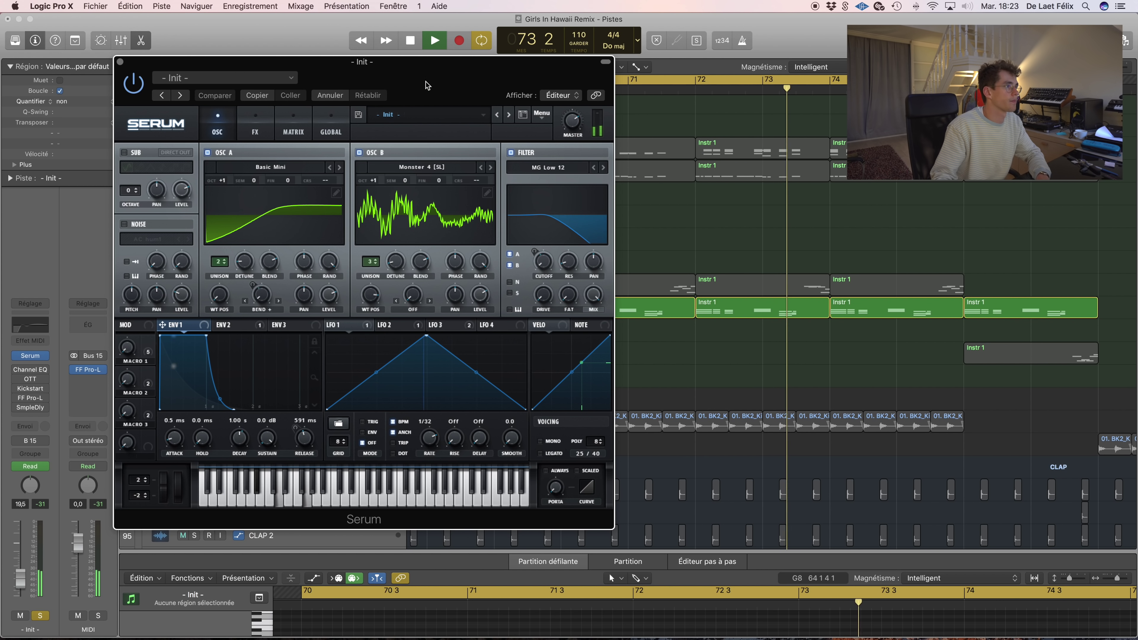
key(space)
drag(427, 85, 488, 86)
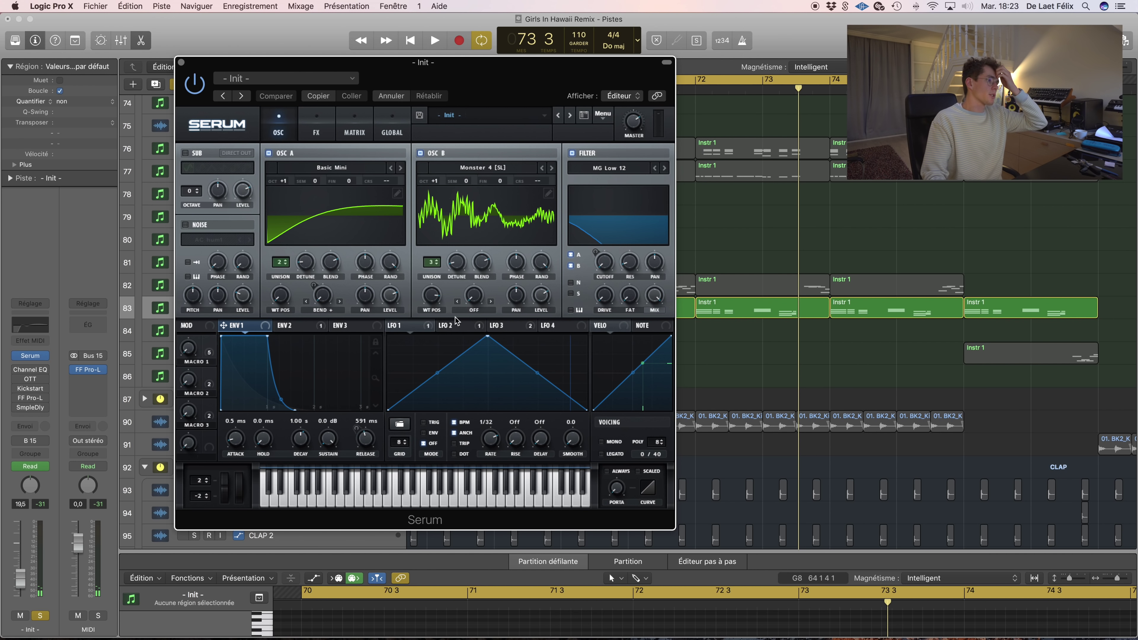
- Show LFO 2 in Serum and play the cycle from bar 70 to examine the modulation on oscillator A's bend
click(461, 331)
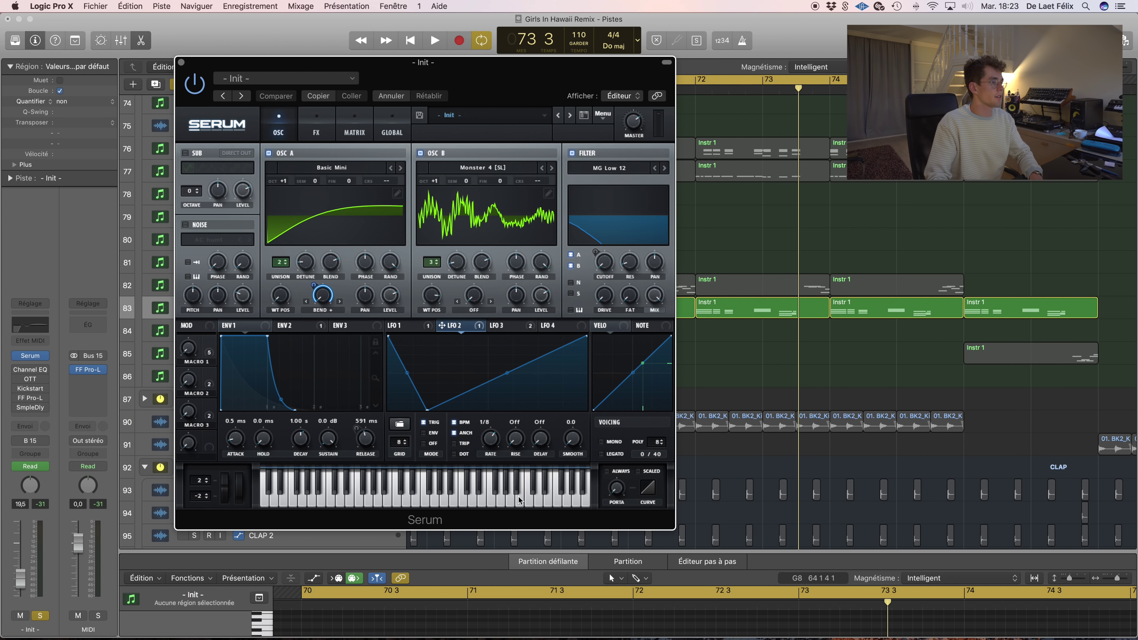
key(space)
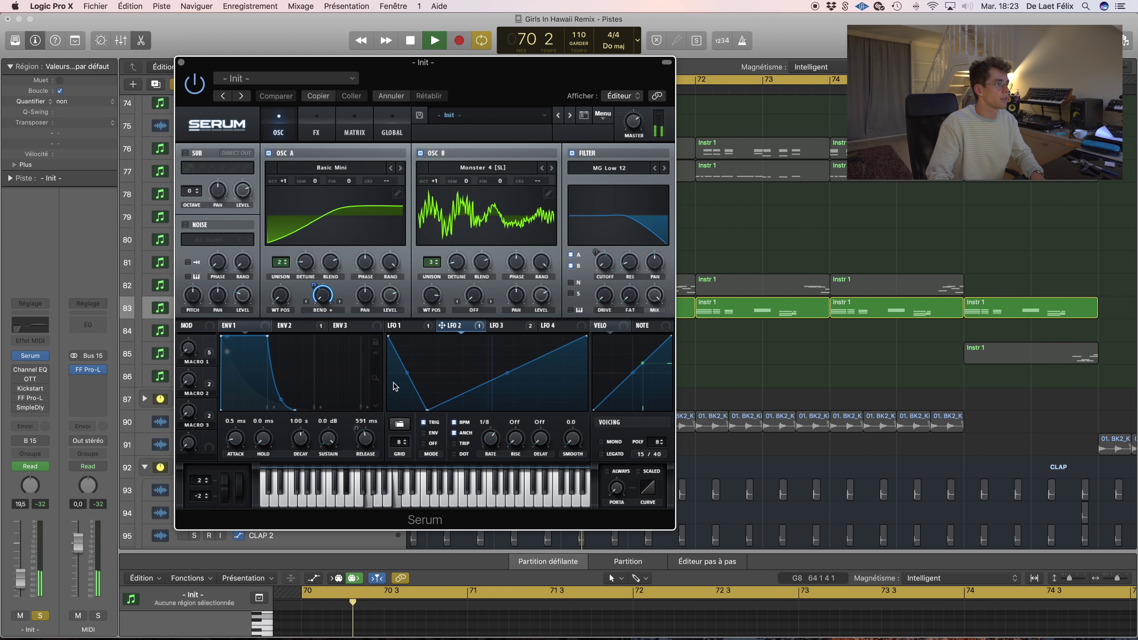
key(space)
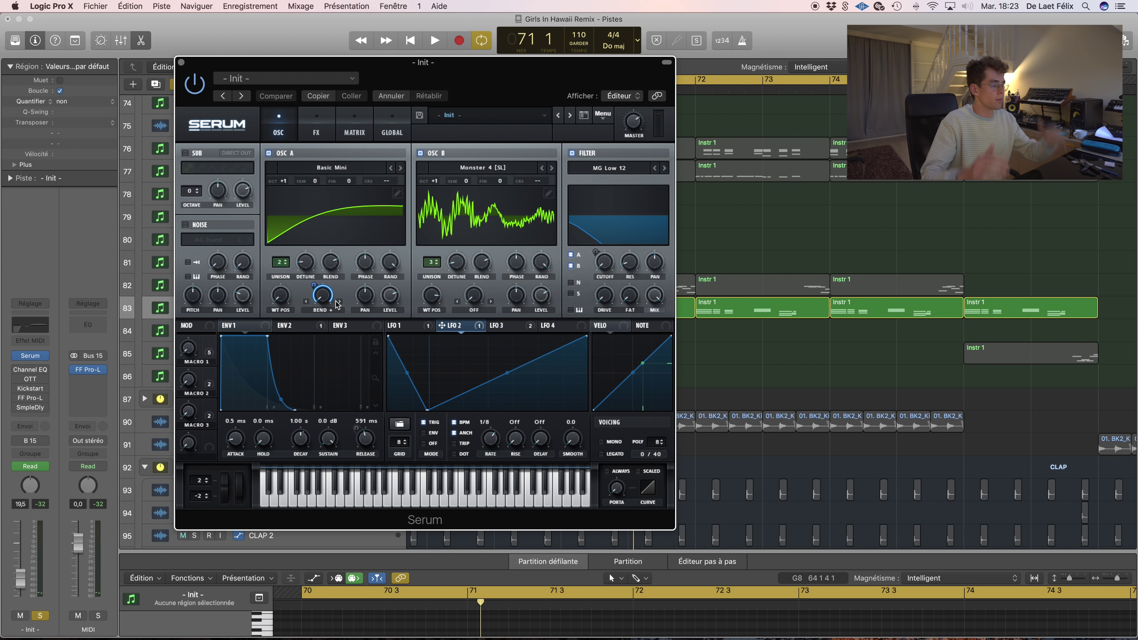
- Close Serum, play the soloed track from bar 70, and re-enable its Channel EQ and OTT effects
drag(201, 67, 351, 97)
key(space)
click(331, 92)
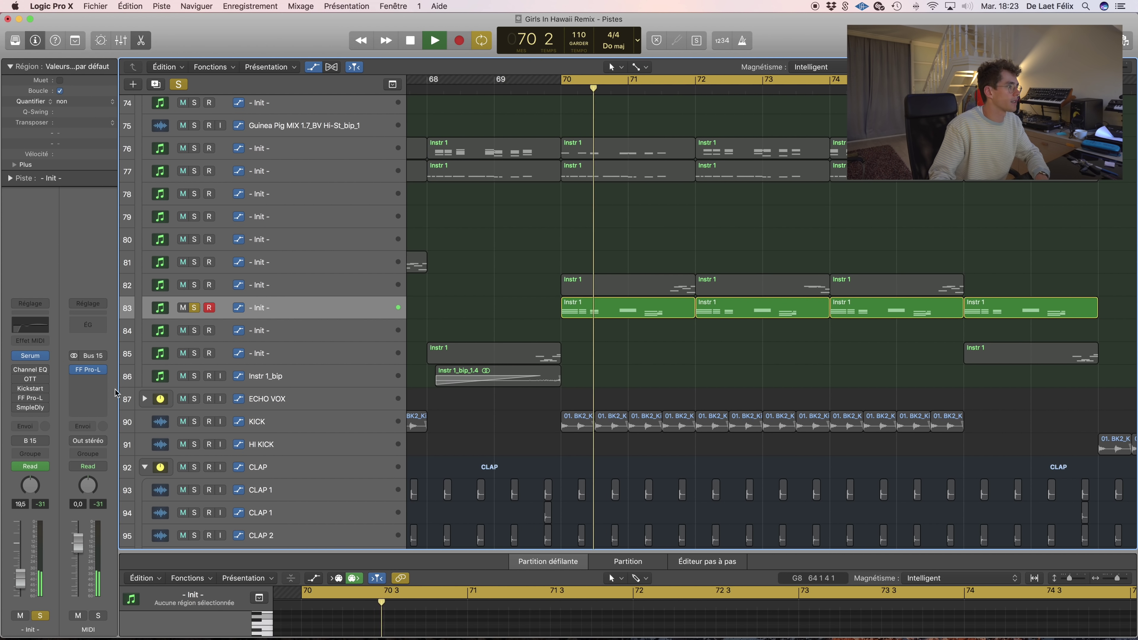
key(space)
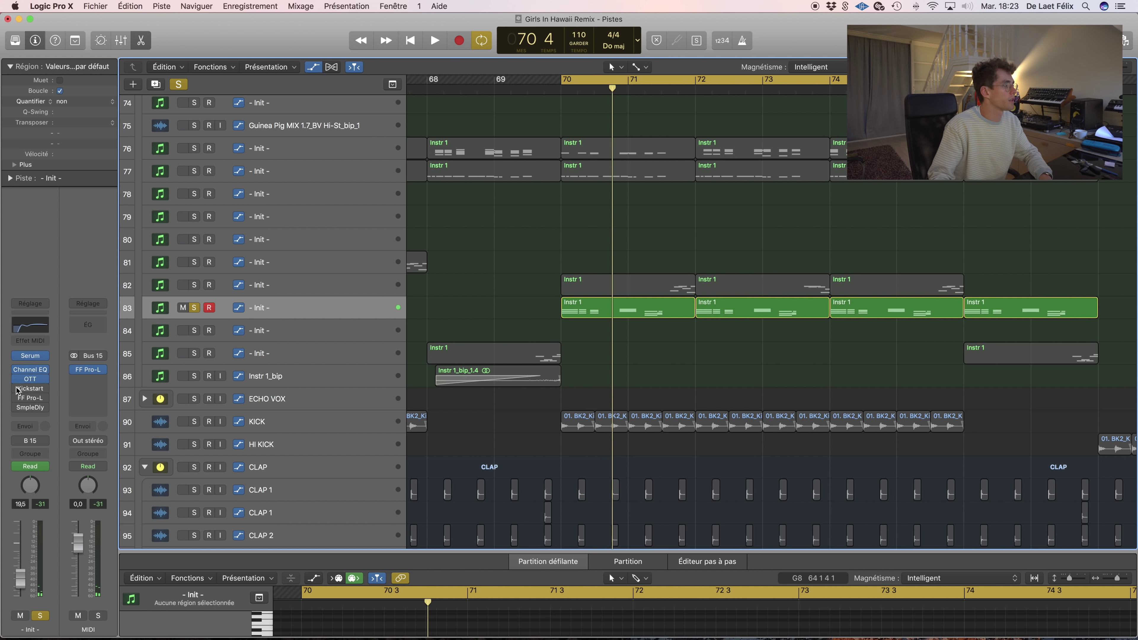
- Re-enable the remaining effects on track 83 and examine its Kickstart and Sample Delay settings
click(33, 389)
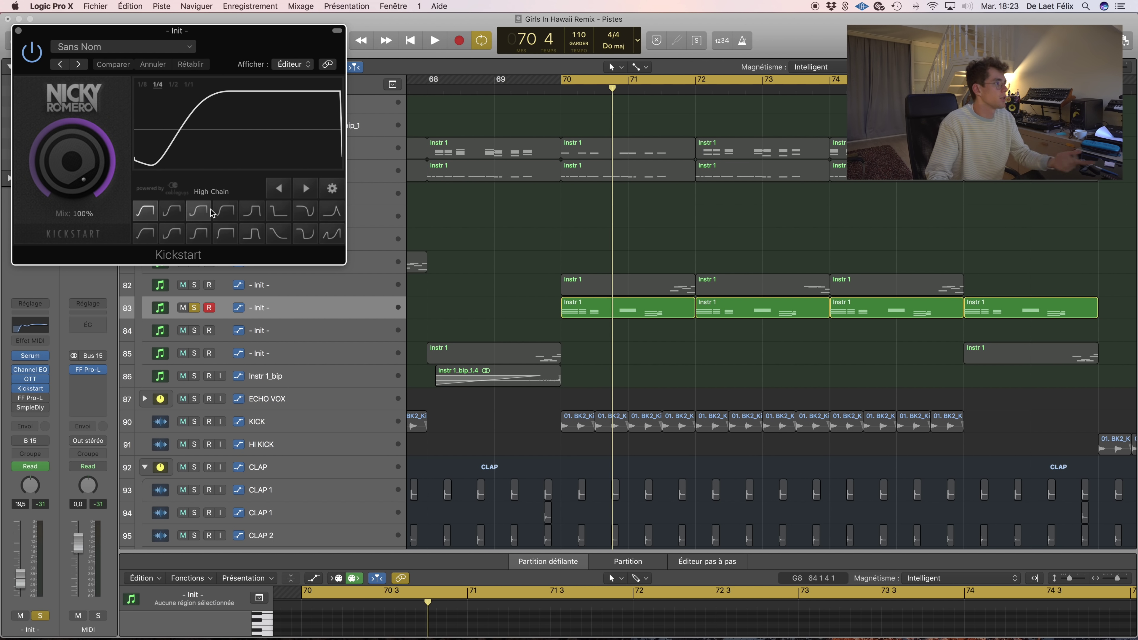
click(19, 32)
click(258, 339)
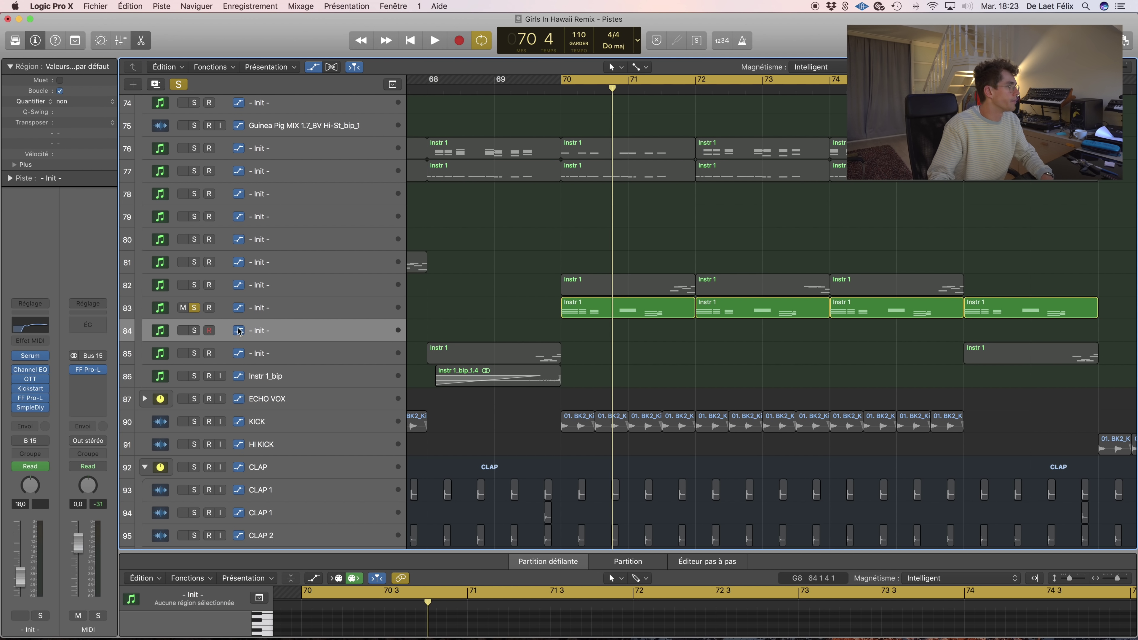
key(Up)
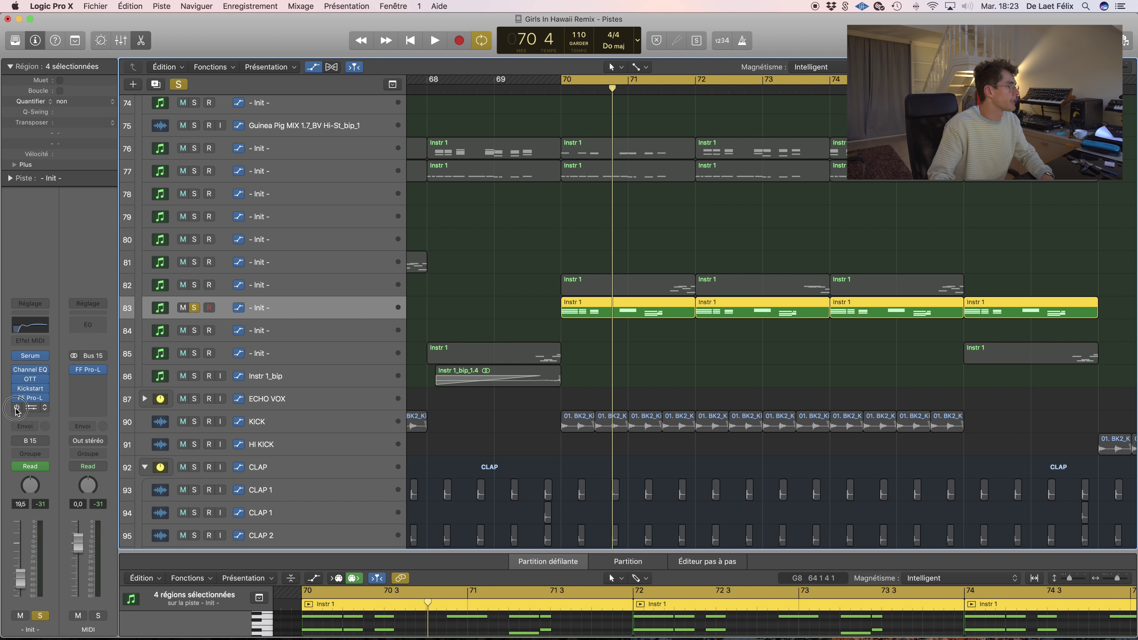
click(34, 410)
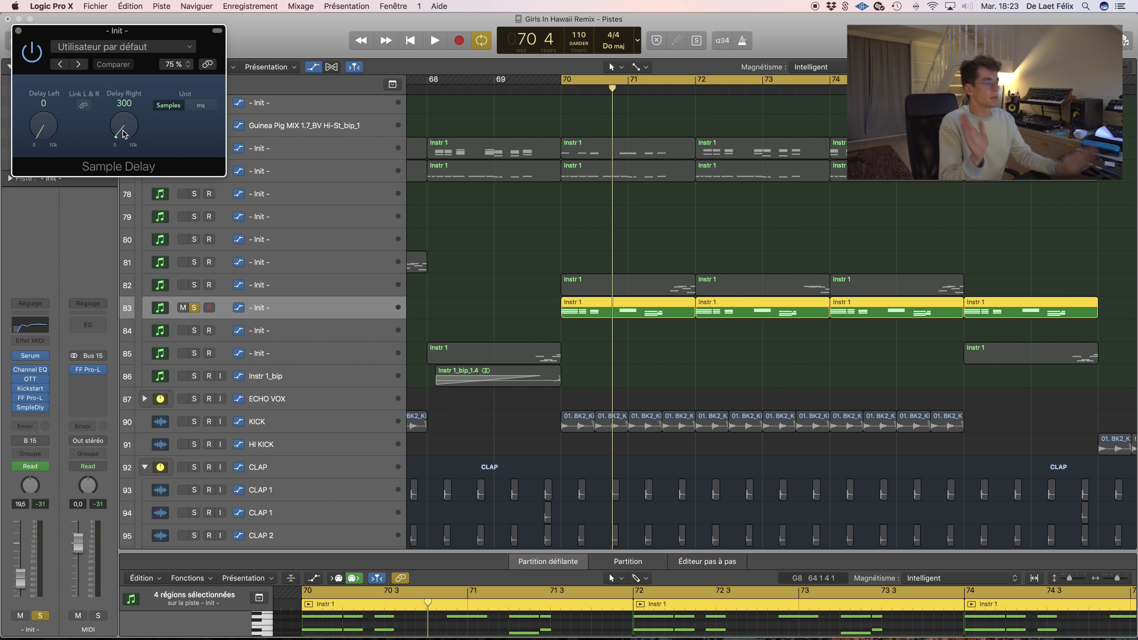
click(17, 31)
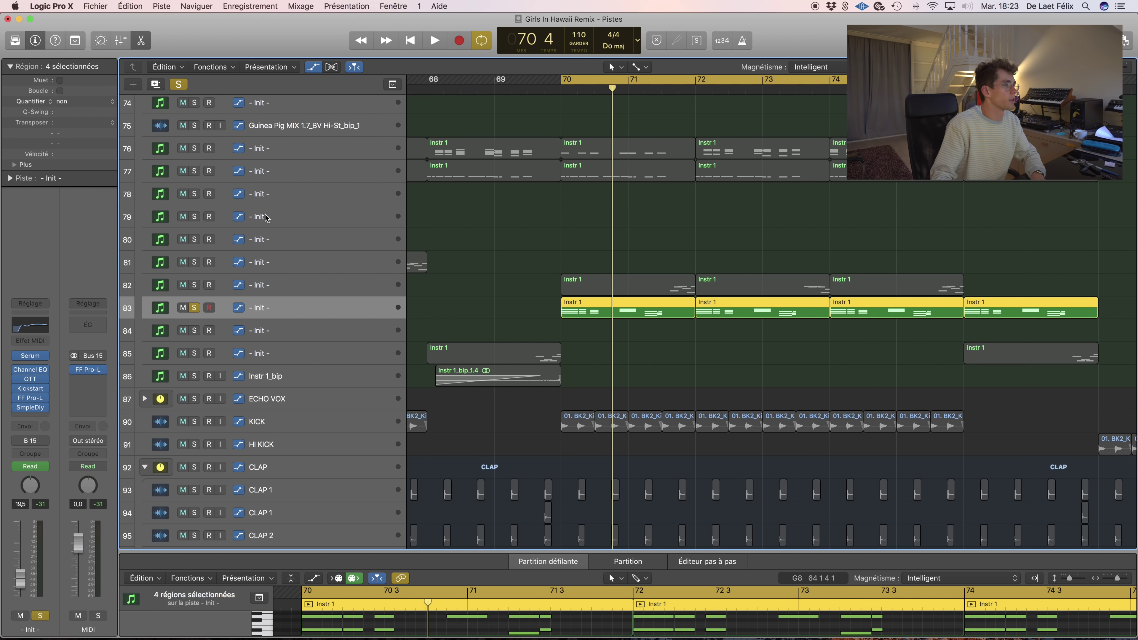
- Play the soloed track 83 from the middle of bar 69 into bar 71, then stop
click(528, 88)
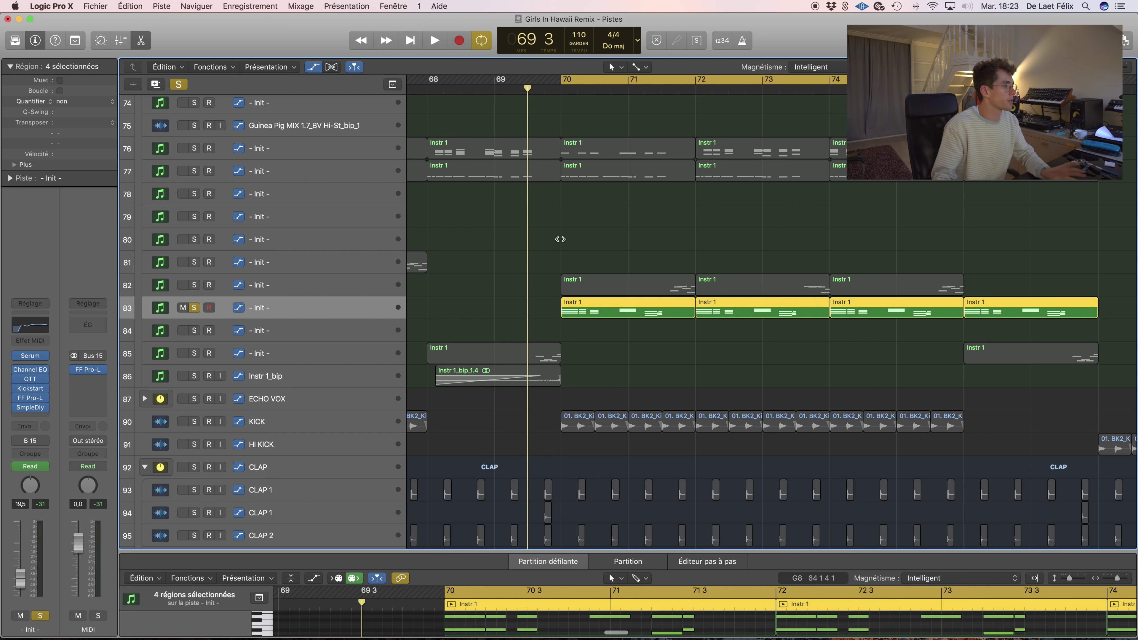
key(space)
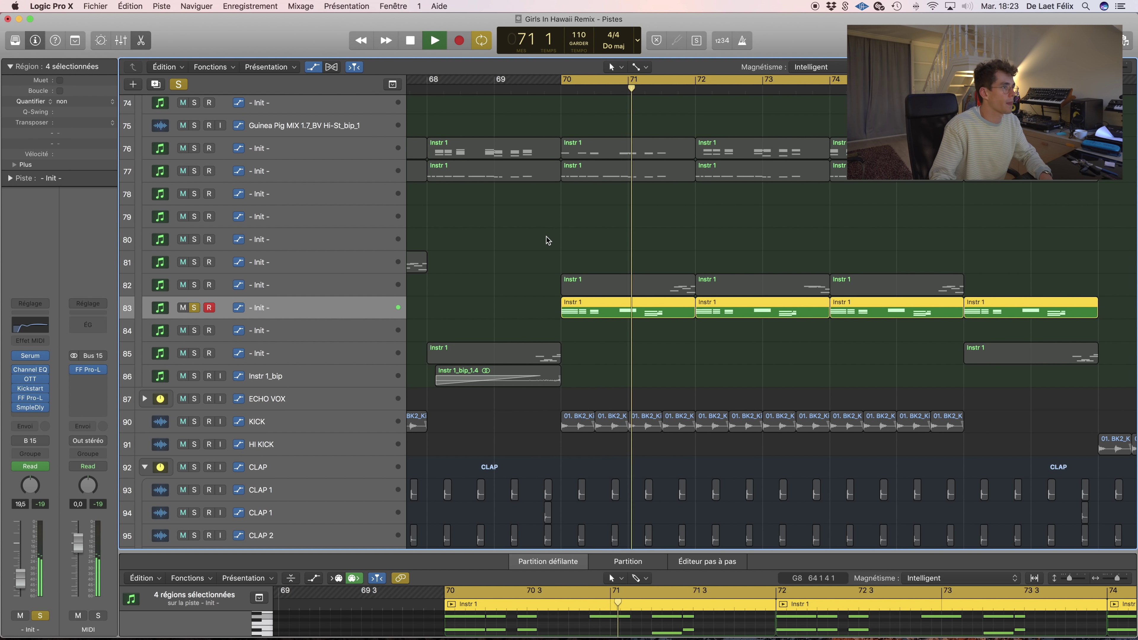
key(space)
- Solo tracks 76, 77 and 82 alongside track 83 and play them together from bar 71, then stop
click(194, 170)
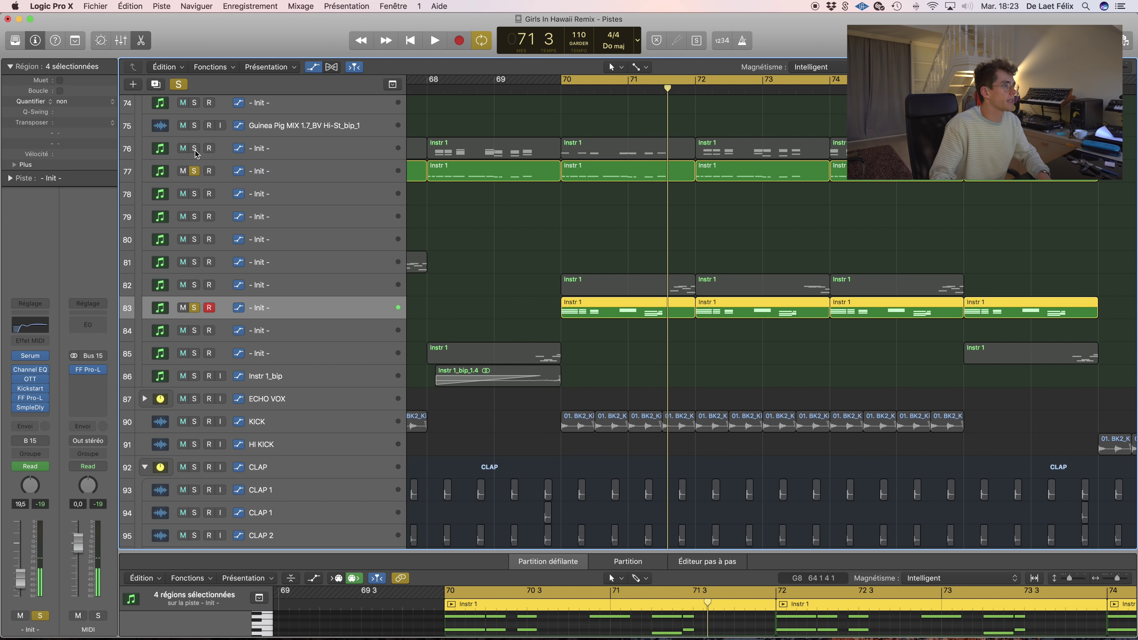
click(194, 148)
click(194, 285)
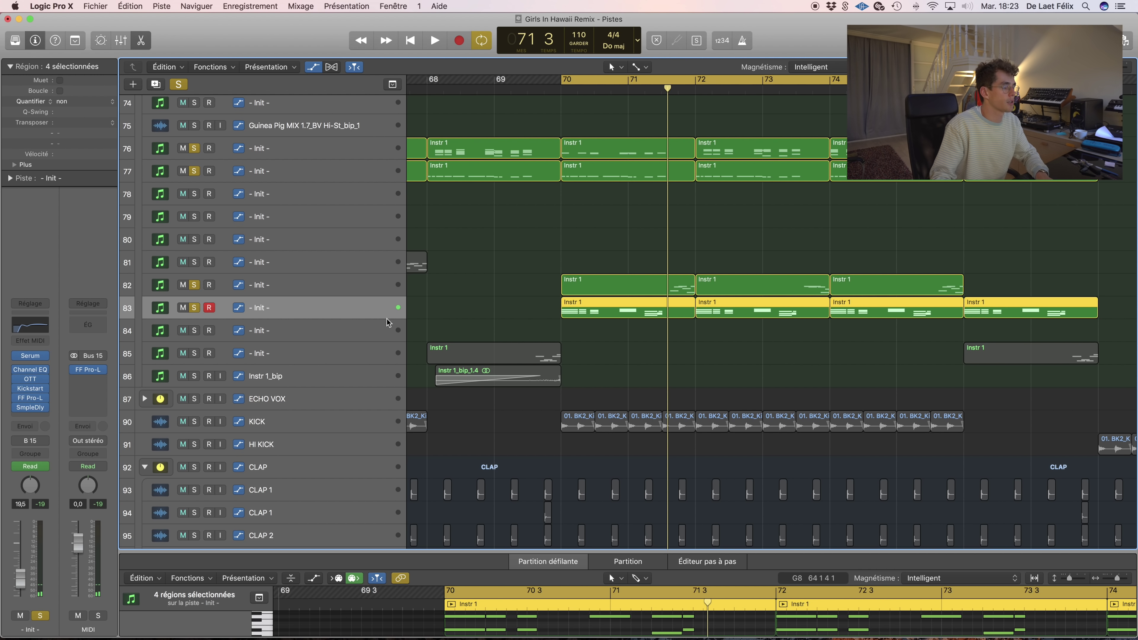
key(space)
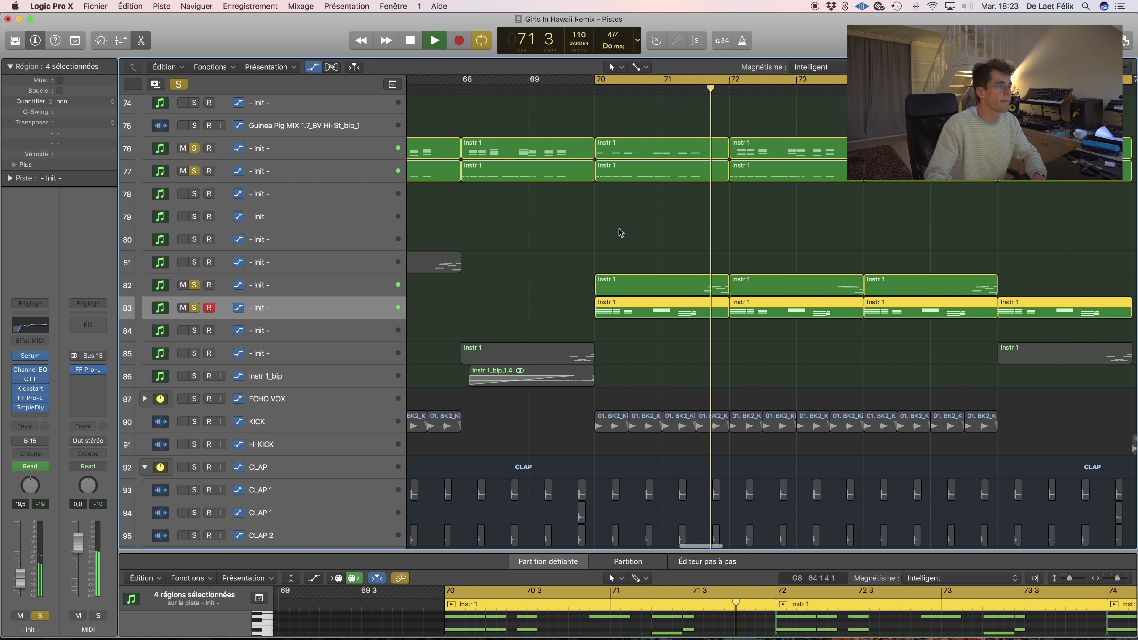
scroll(619, 228, left, 5)
scroll(599, 218, left, 2)
key(space)
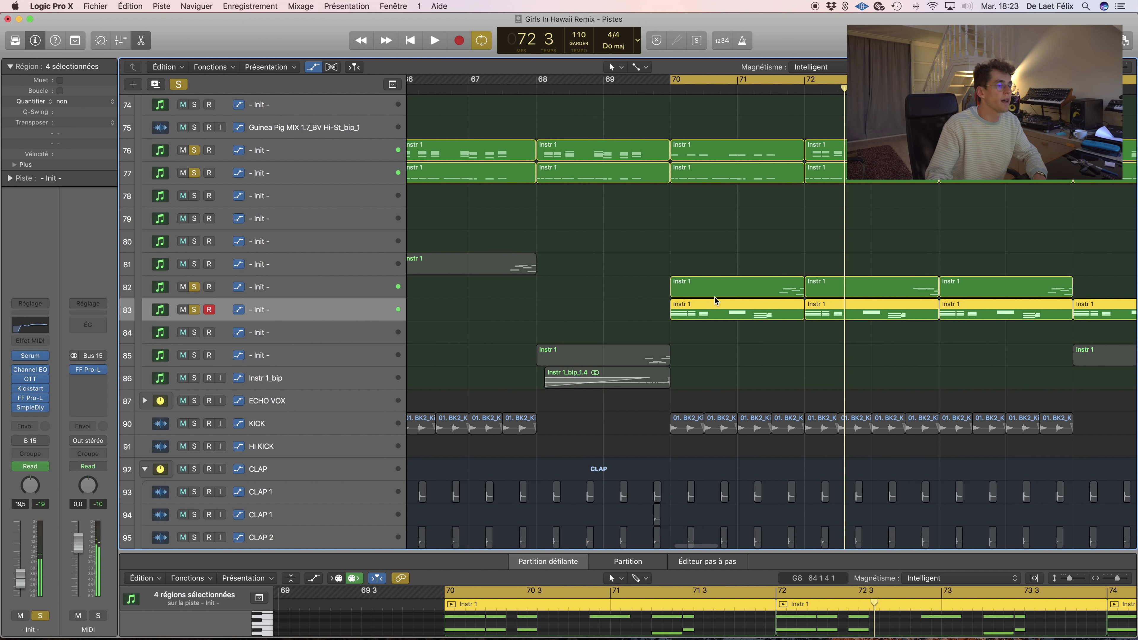
- Add track 81 to the soloed tracks and play them from the middle of bar 67, then stop
drag(604, 283, 964, 276)
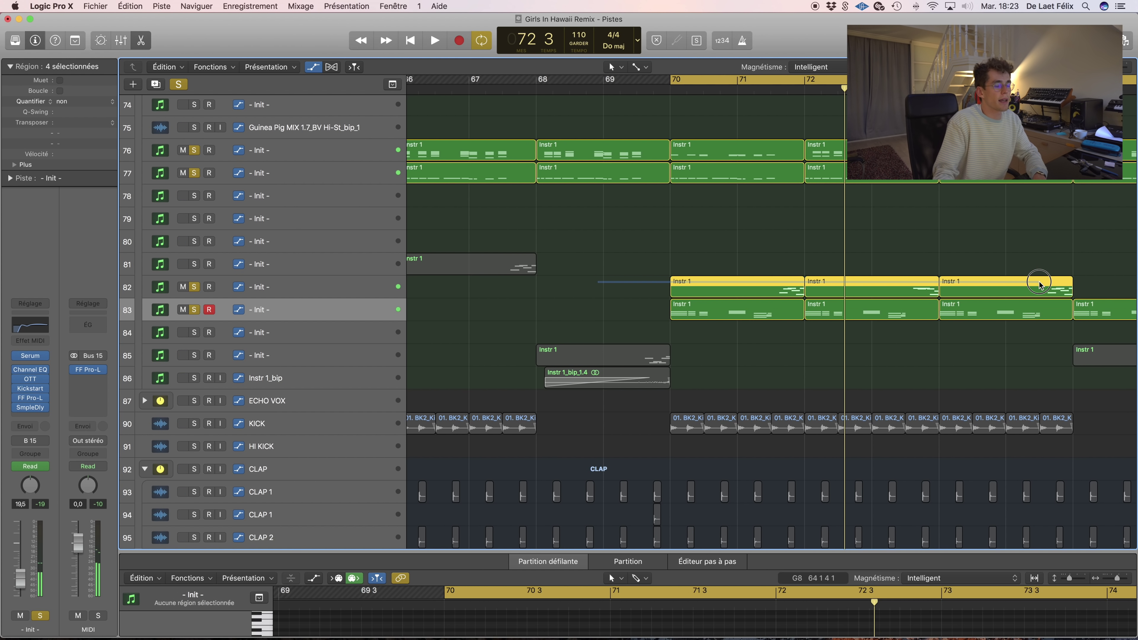
click(983, 268)
scroll(552, 247, left, 2)
click(195, 264)
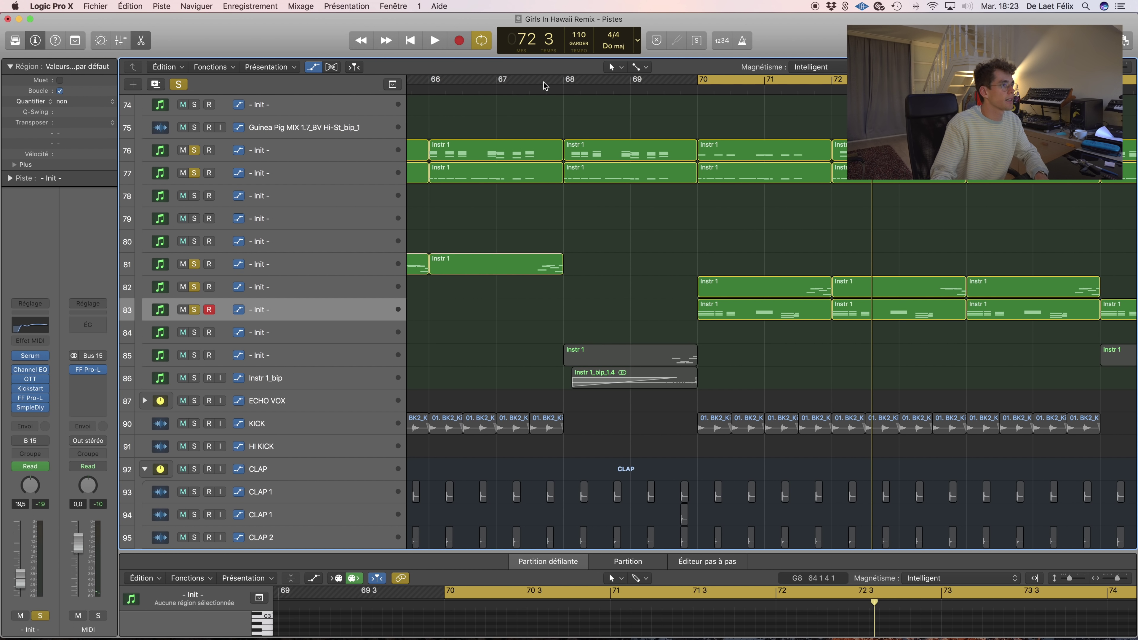
click(536, 88)
key(space)
key(space)
- Select track 82 and its three regions, and examine how they line up with the neighbouring MIDI and percussion tracks
scroll(738, 241, right, 5)
scroll(739, 241, up, 3)
scroll(739, 241, up, 5)
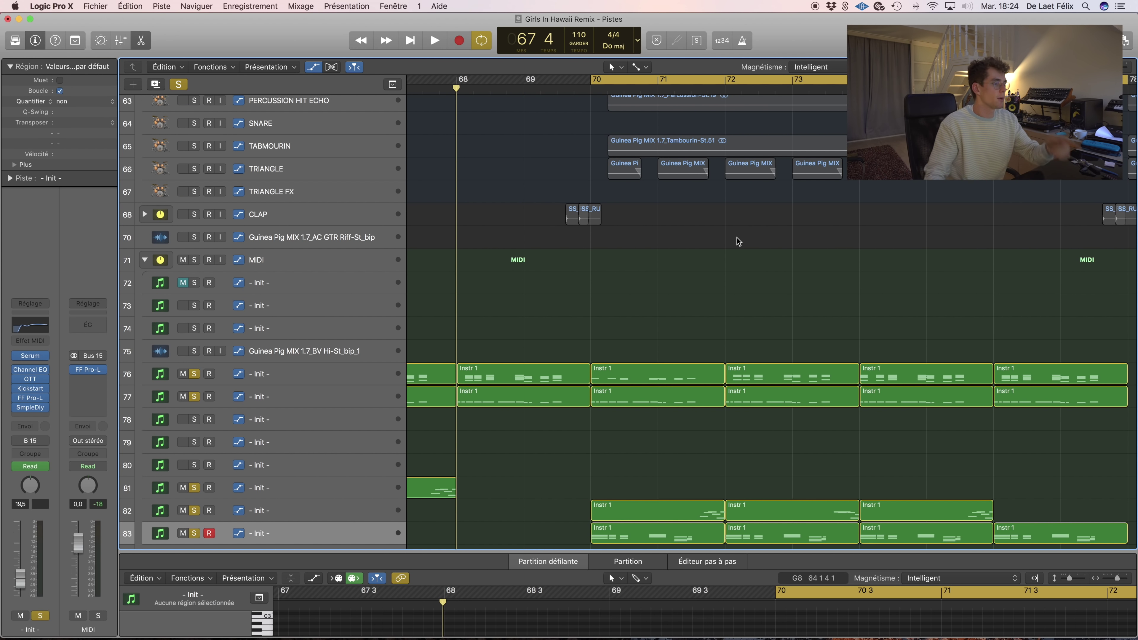
scroll(733, 255, down, 2)
drag(950, 461, 1004, 462)
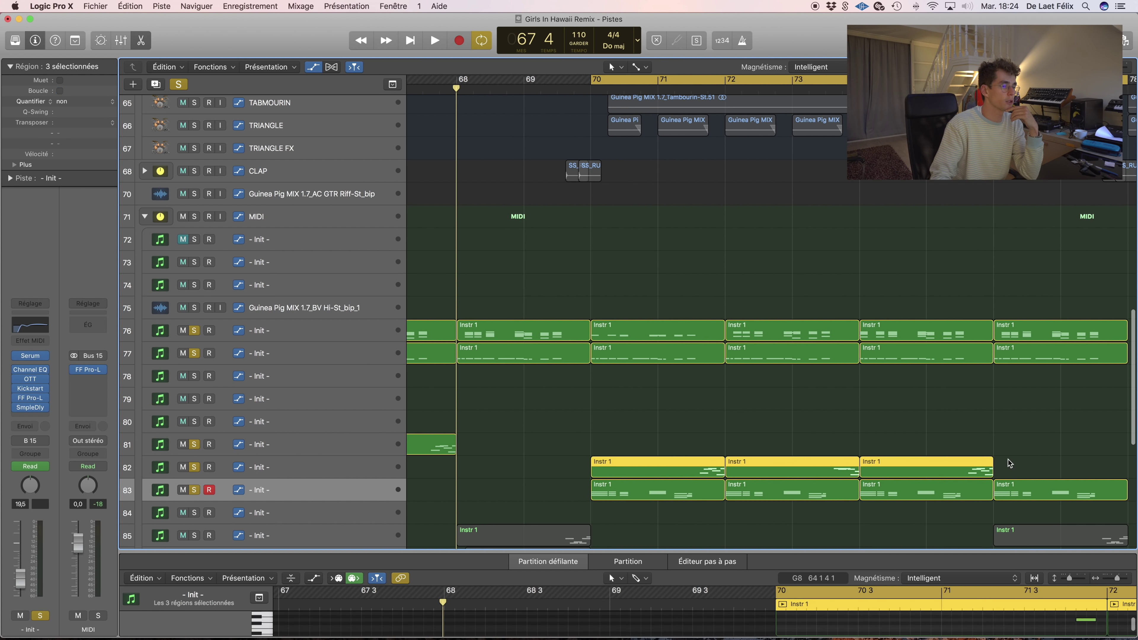
scroll(897, 462, left, 2)
scroll(896, 462, down, 1)
click(339, 444)
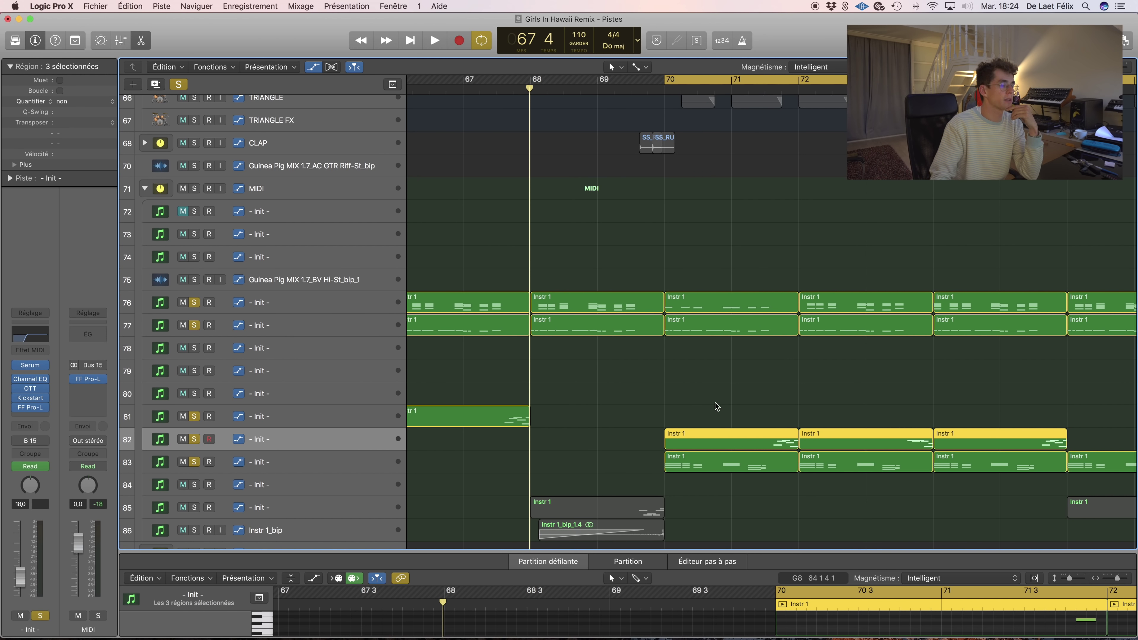
scroll(715, 403, up, 1)
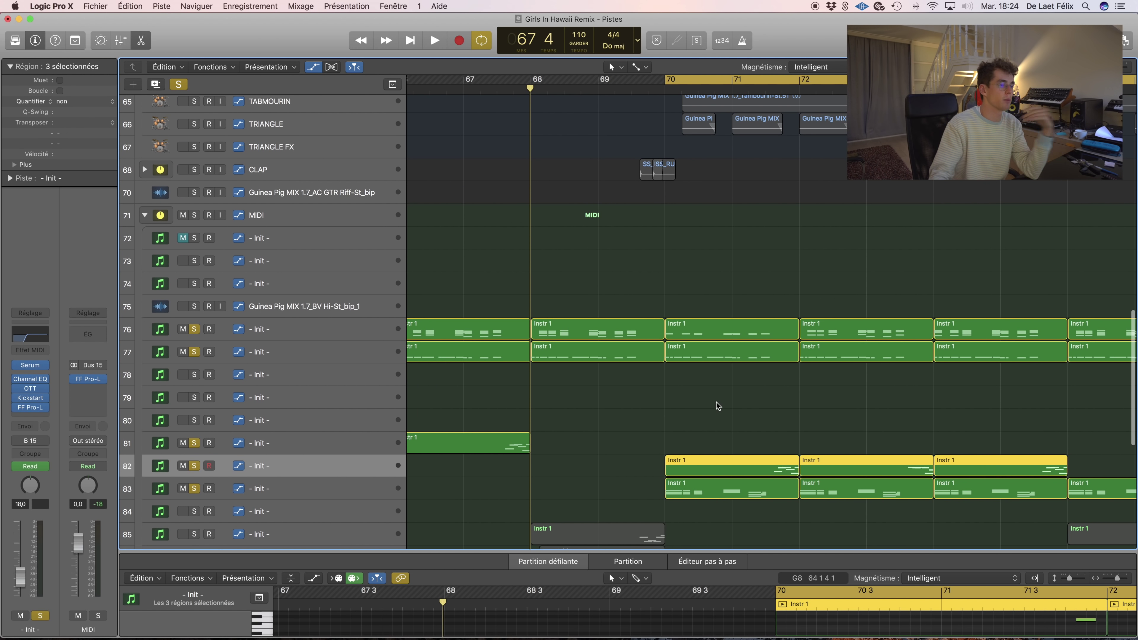
scroll(717, 405, down, 2)
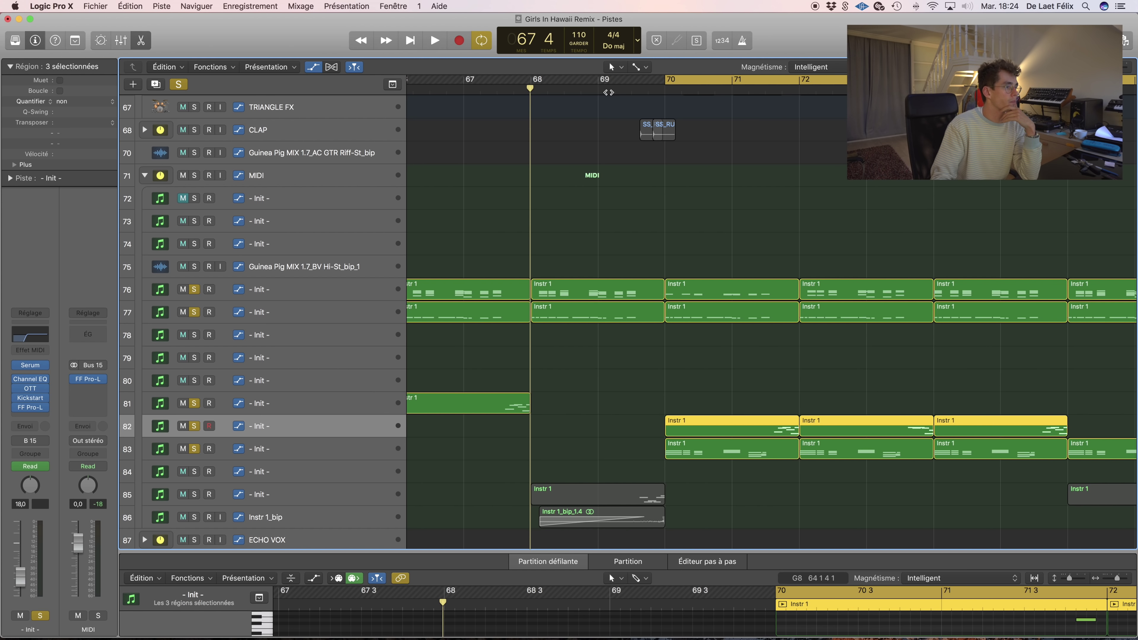
- Play the soloed tracks from the middle of bar 68 and add tracks 85 and 86 to the solo
click(577, 90)
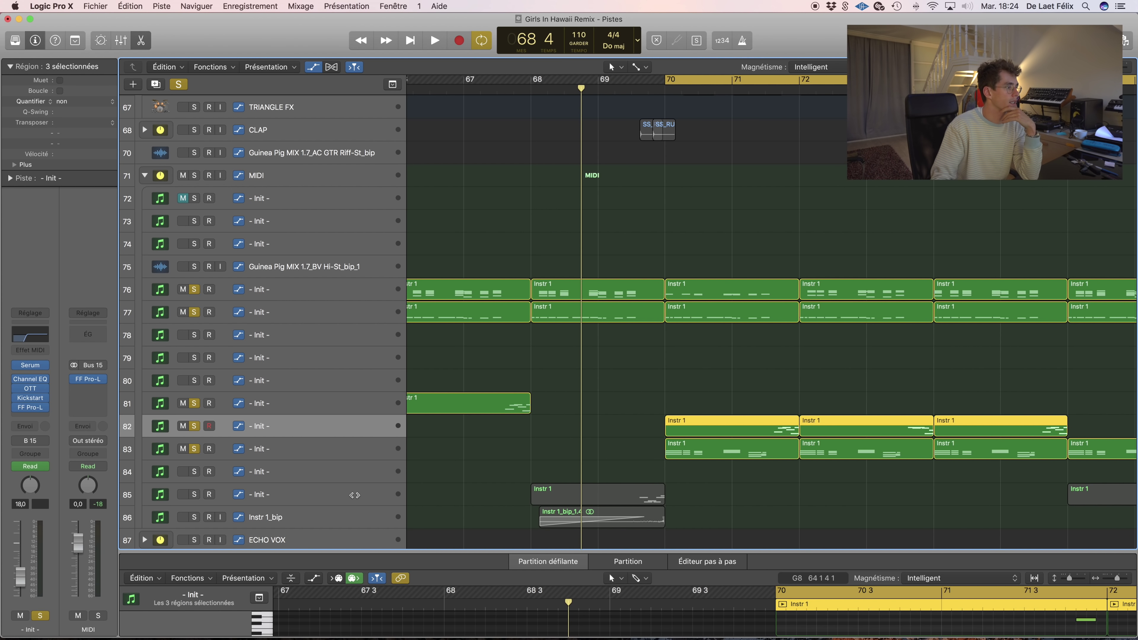
key(space)
scroll(355, 495, down, 3)
click(197, 430)
click(195, 426)
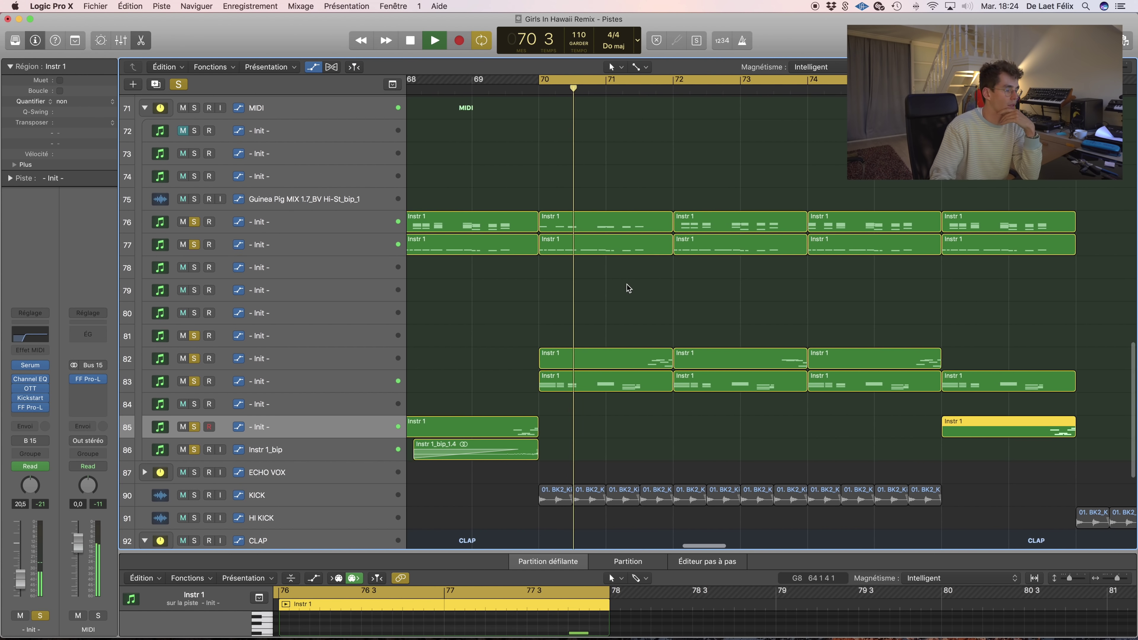
- Follow the soloed MIDI parts through bars 70 to 73, and clear all solos to hear the full arrangement
scroll(627, 288, left, 4)
scroll(627, 288, right, 2)
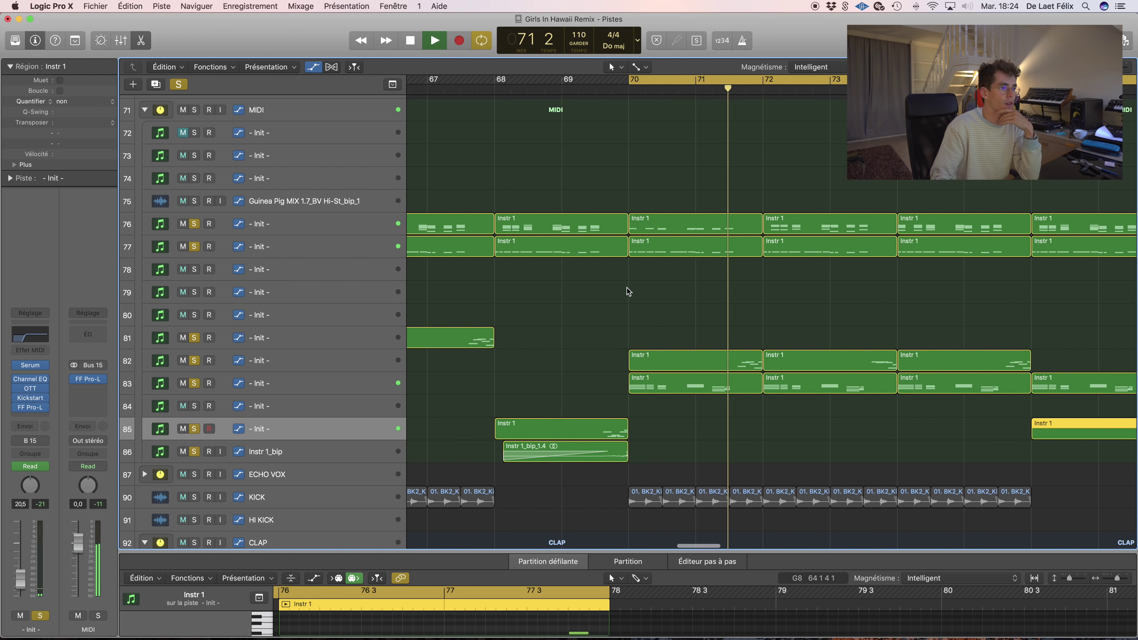
scroll(627, 291, right, 5)
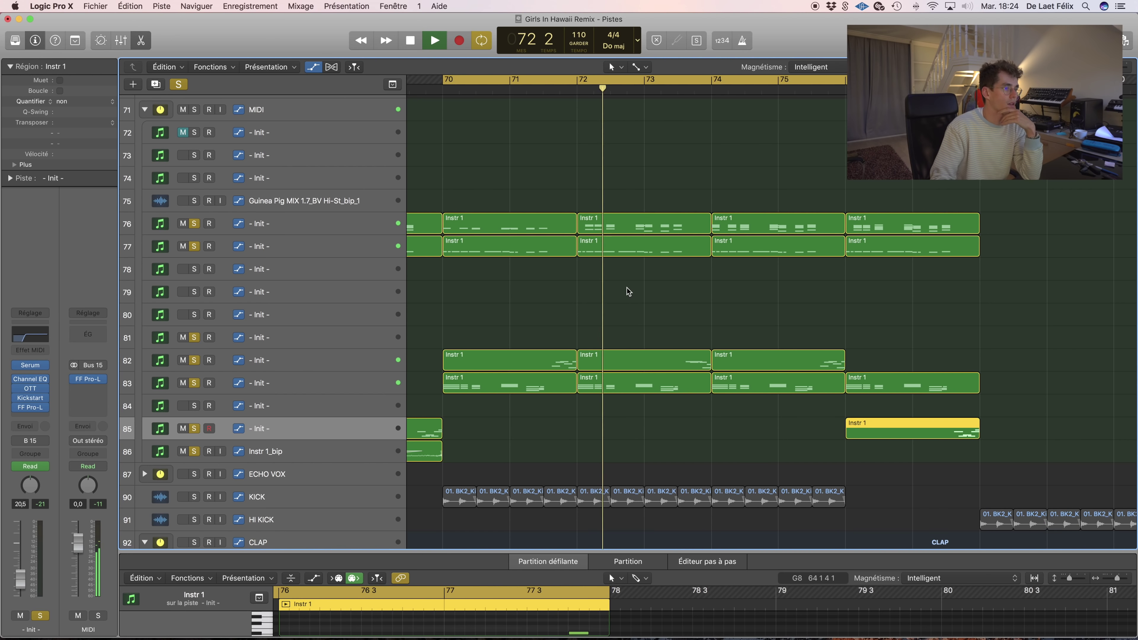
scroll(626, 288, right, 1)
scroll(627, 288, down, 2)
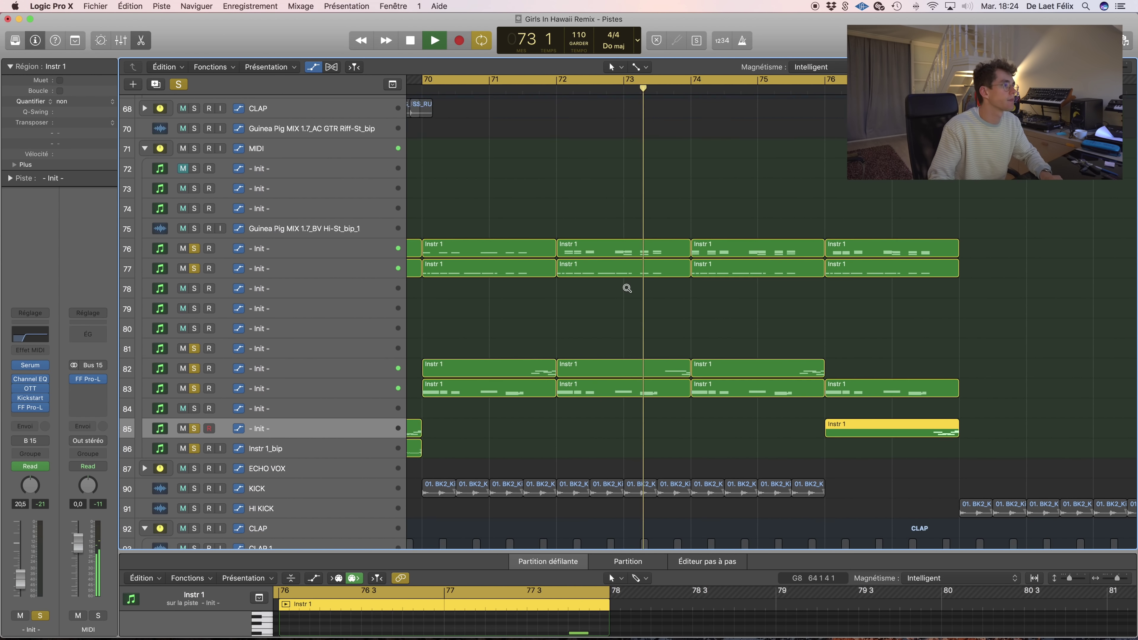
scroll(628, 289, down, 2)
click(178, 85)
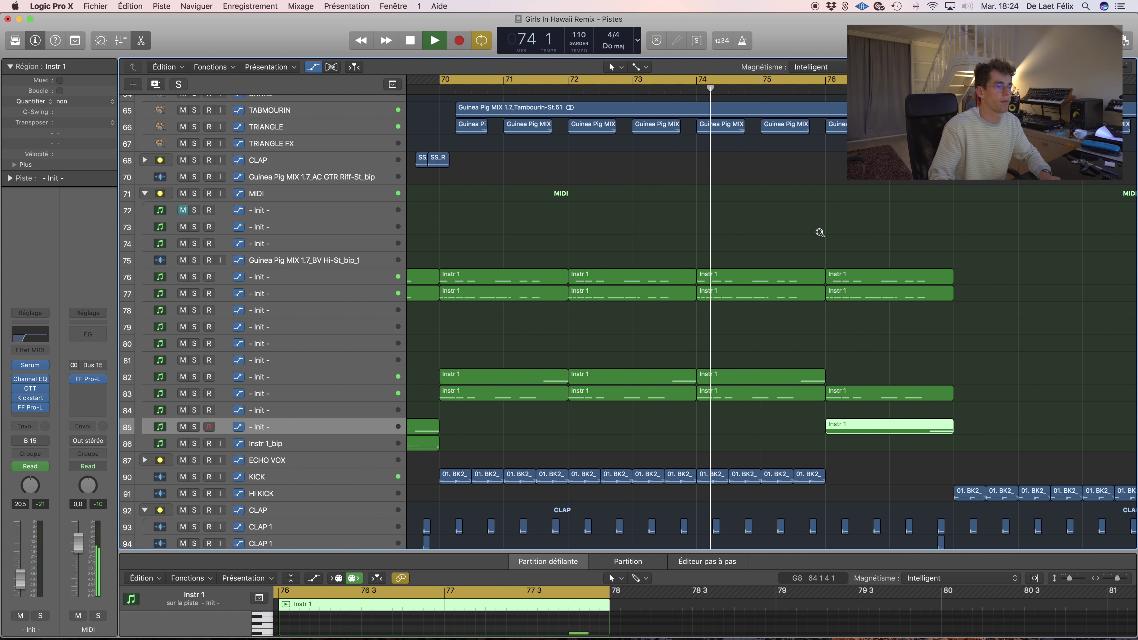
- Deselect the track 85 region and turn off cycle mode so playback continues past bar 78
scroll(820, 233, up, 15)
scroll(820, 231, down, 15)
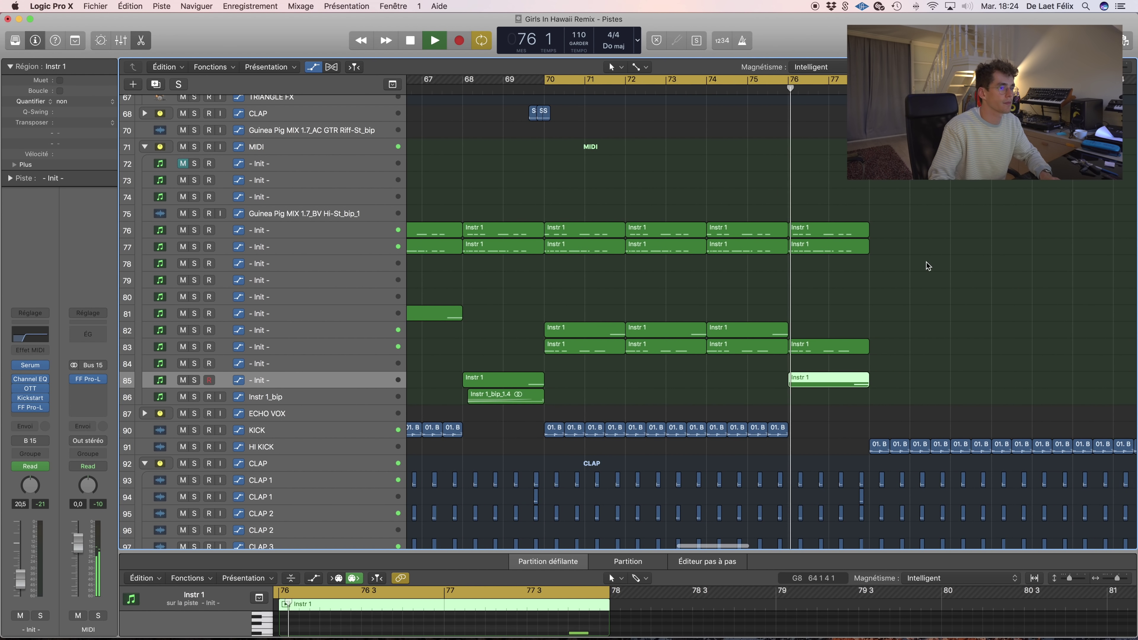
click(917, 262)
scroll(917, 262, right, 3)
key(c)
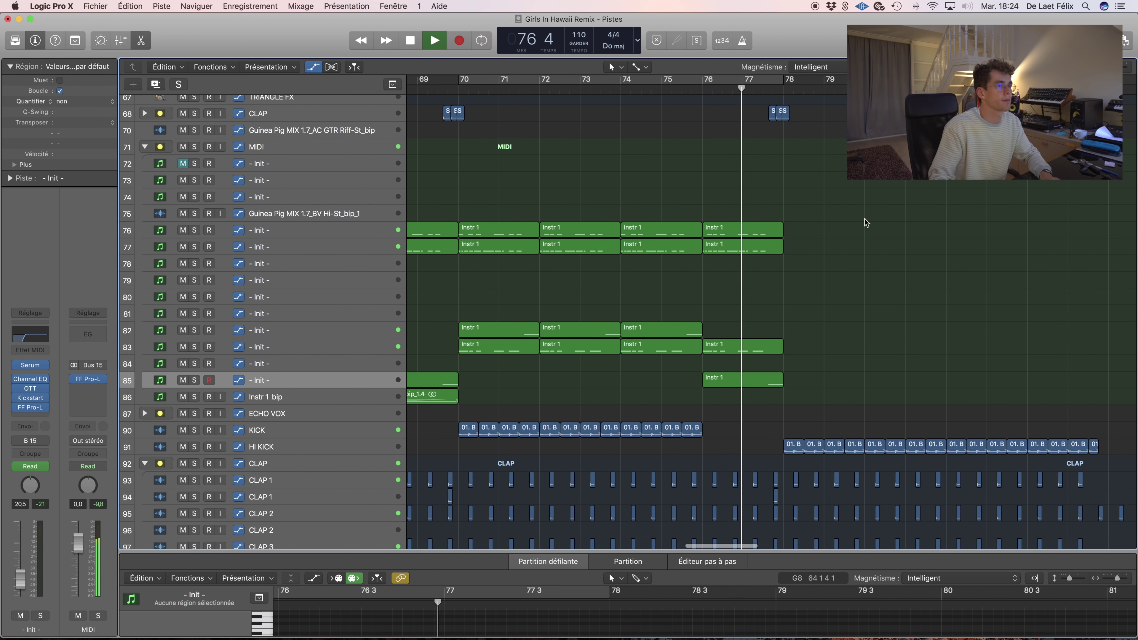
- Follow the full arrangement's drum, vocal and keys tracks past bar 78, then stop playback at bar 81
scroll(864, 222, up, 10)
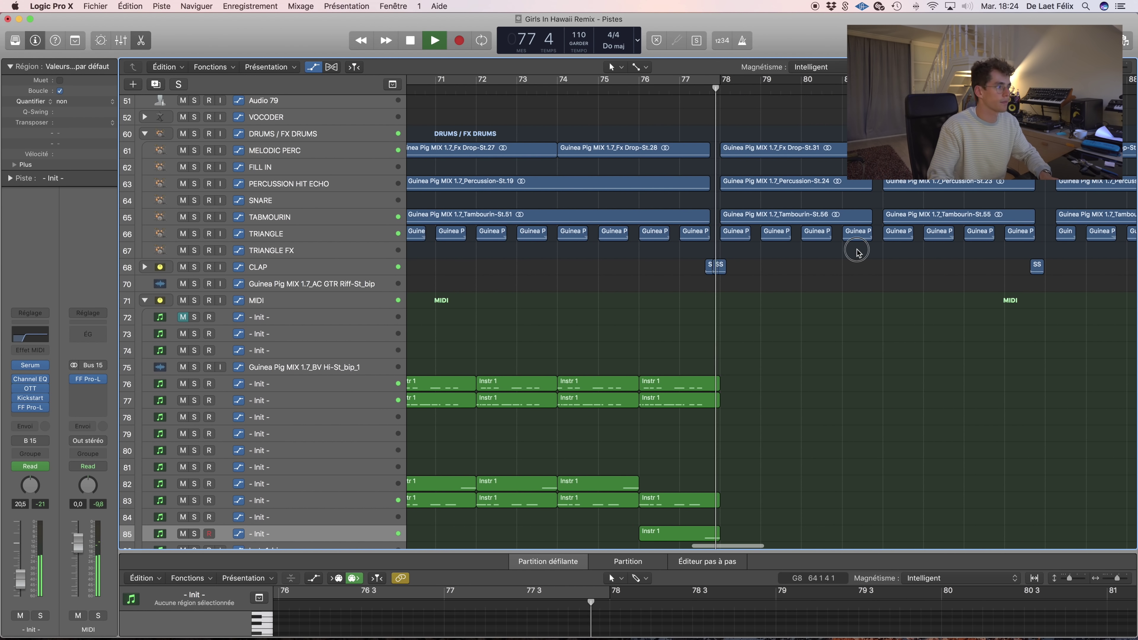
key(super+Right)
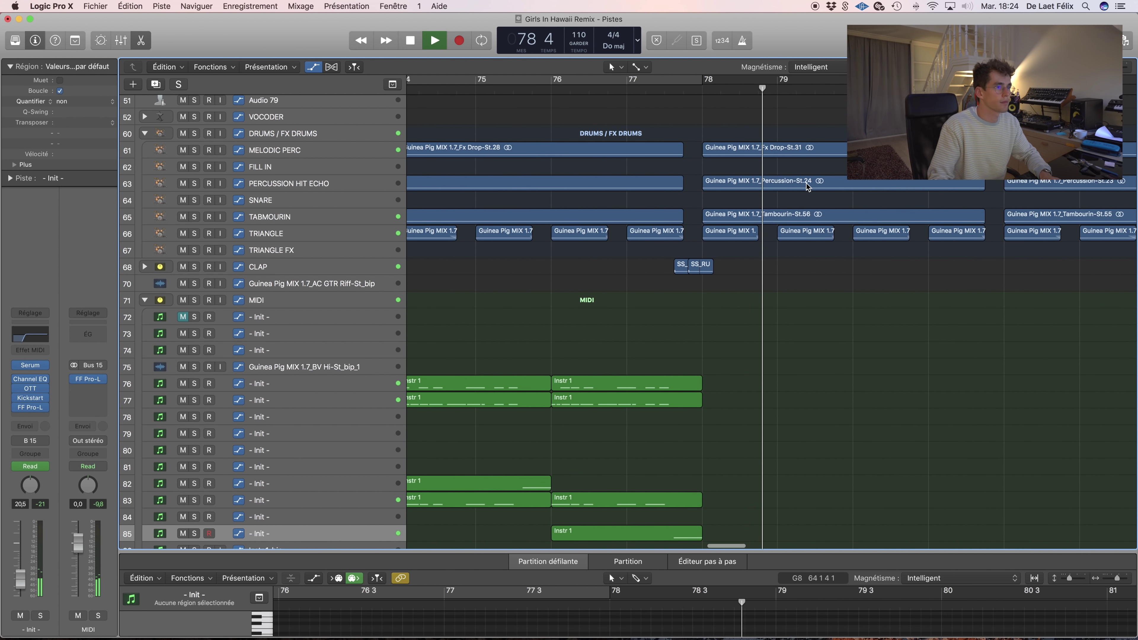
key(super+Left)
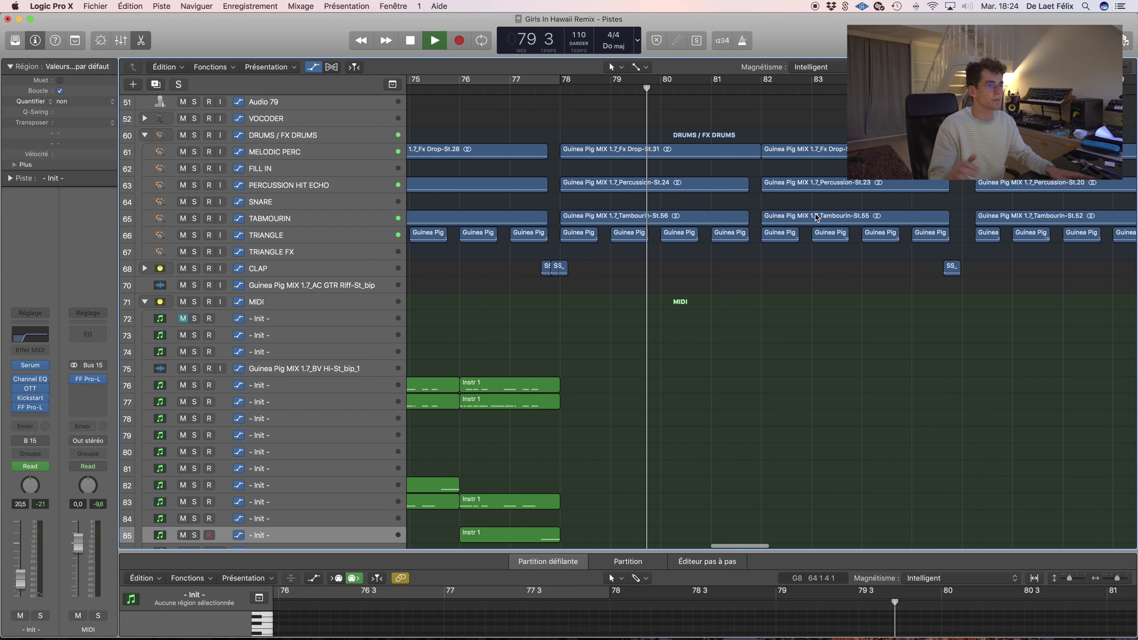
scroll(817, 218, up, 10)
scroll(815, 216, down, 2)
key(space)
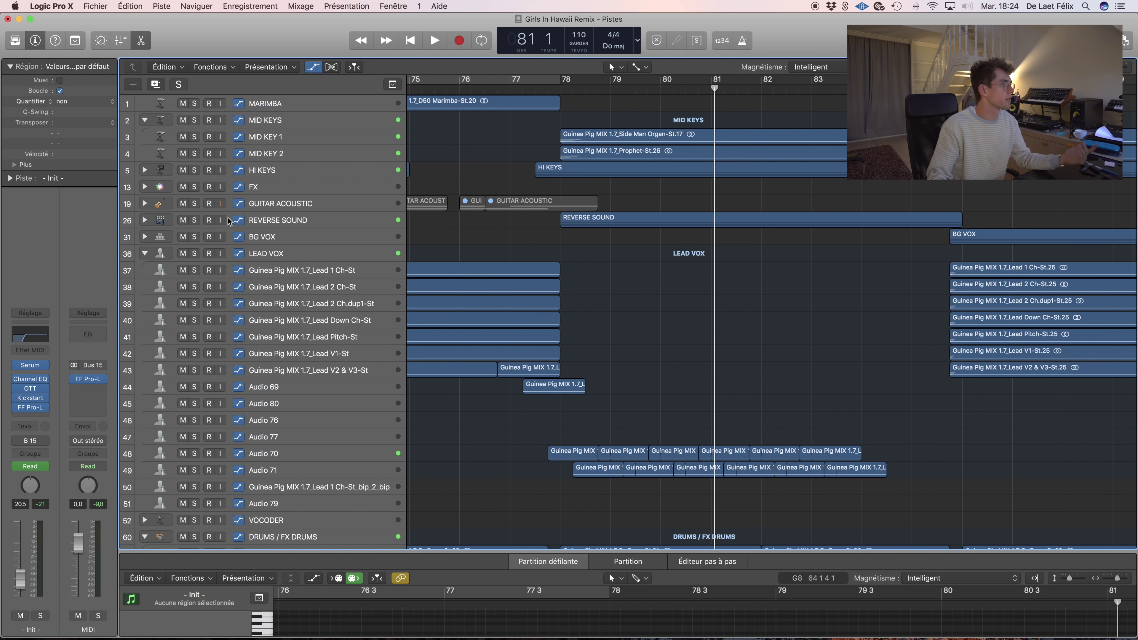
- Solo the REVERSE SOUND track stack and enlarge the track rows around it
click(228, 222)
key(s)
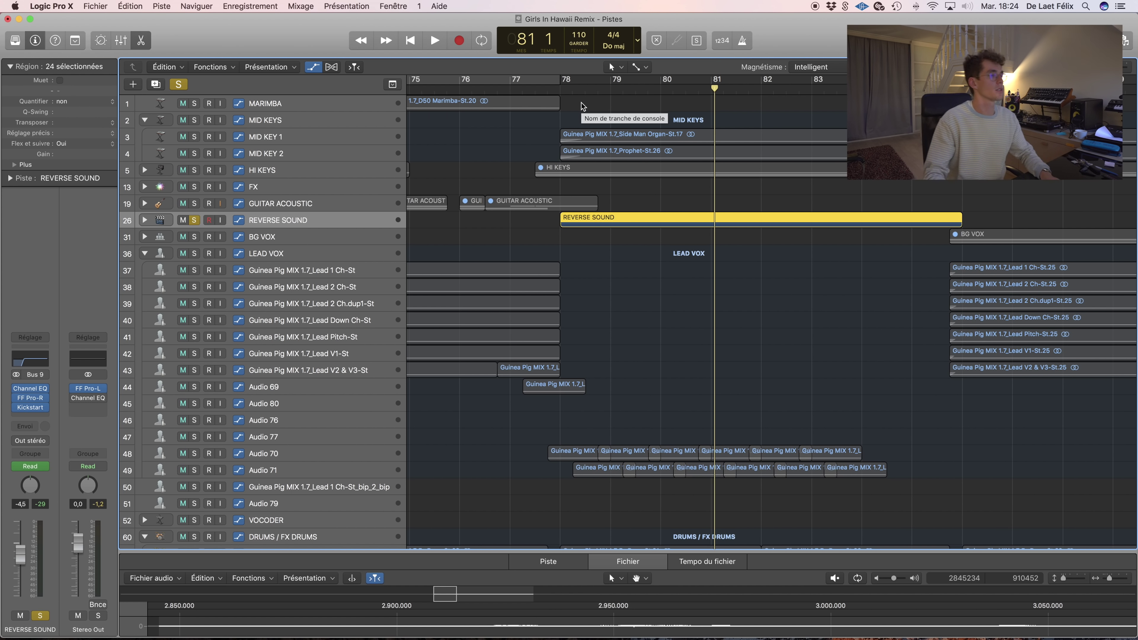
key(super+Down)
key(super+Down)
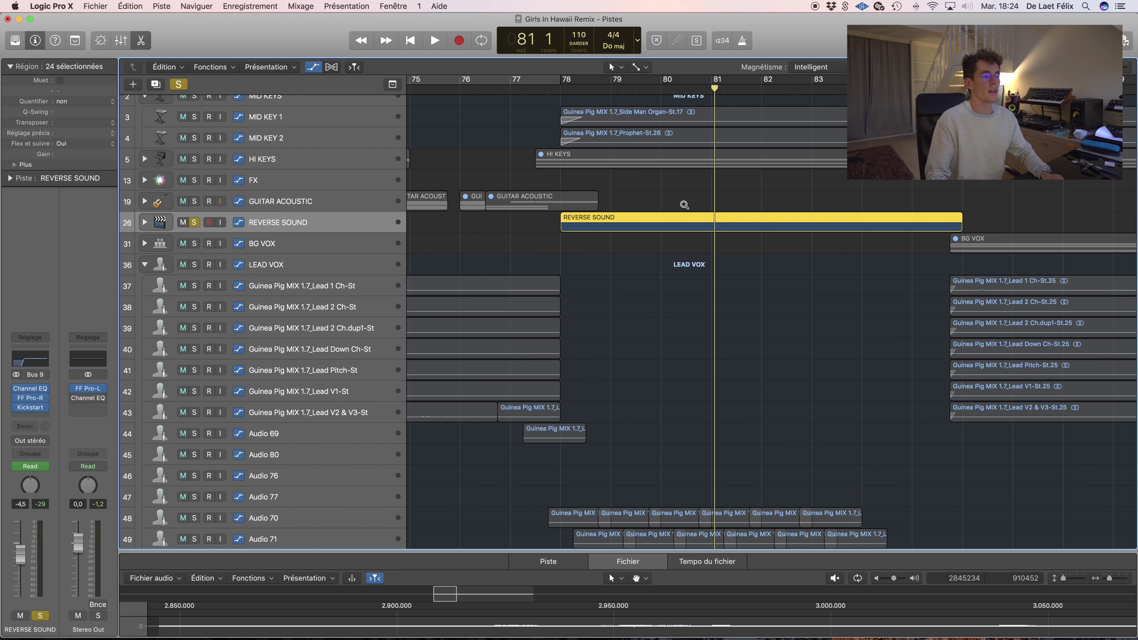
click(658, 262)
key(super+Down)
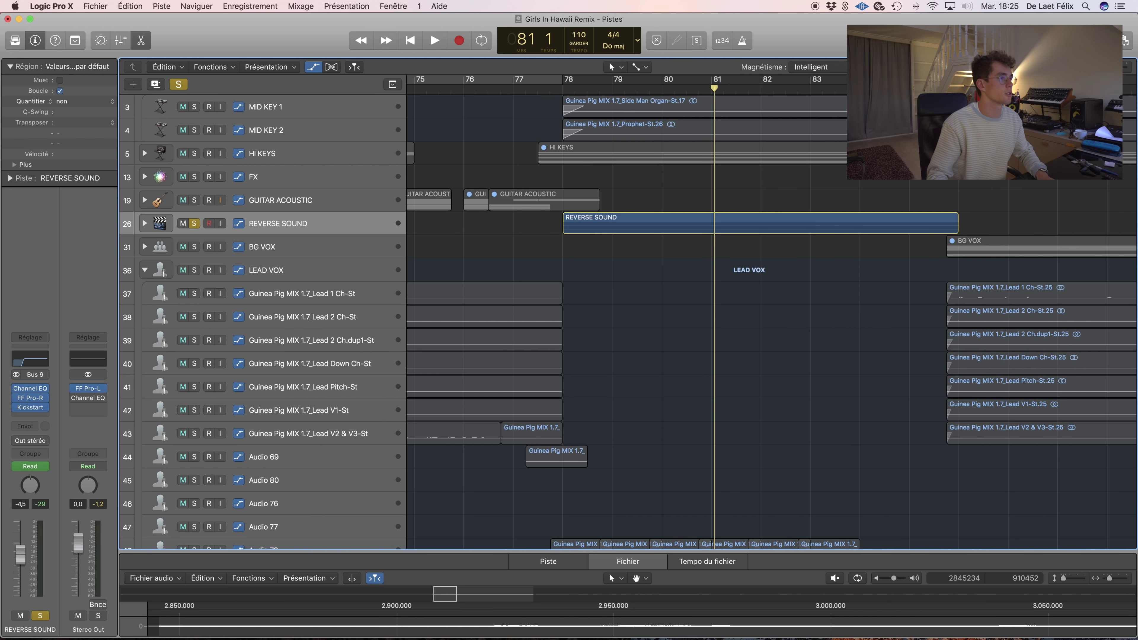
- Play the soloed REVERSE SOUND stack from bar 78, examine its subtracks while expanded, then collapse it and stop
click(561, 87)
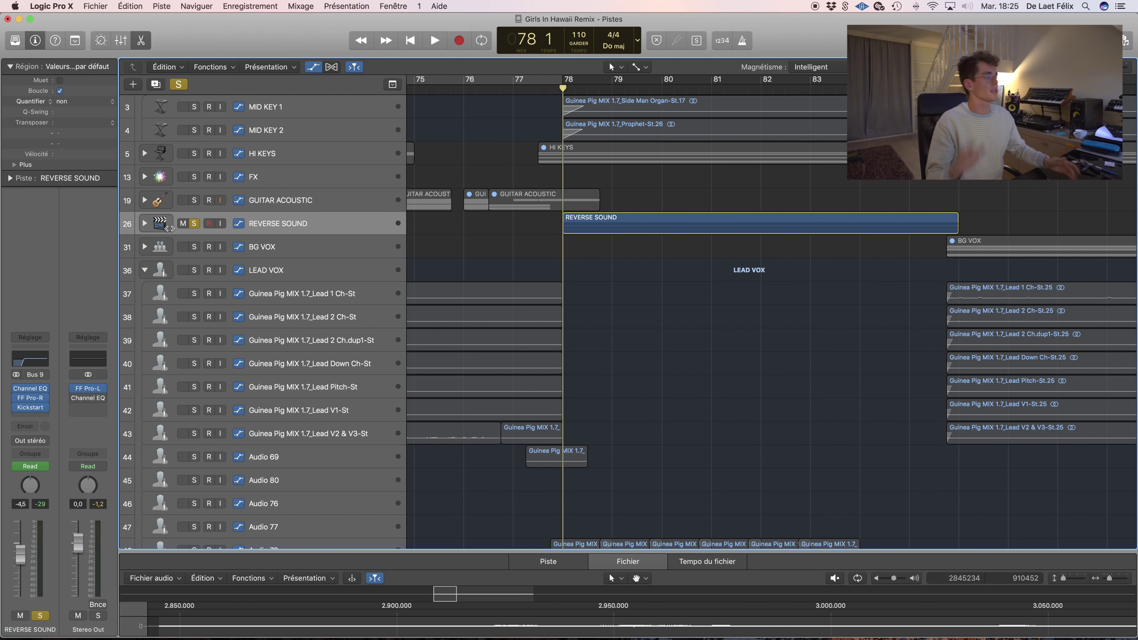
key(space)
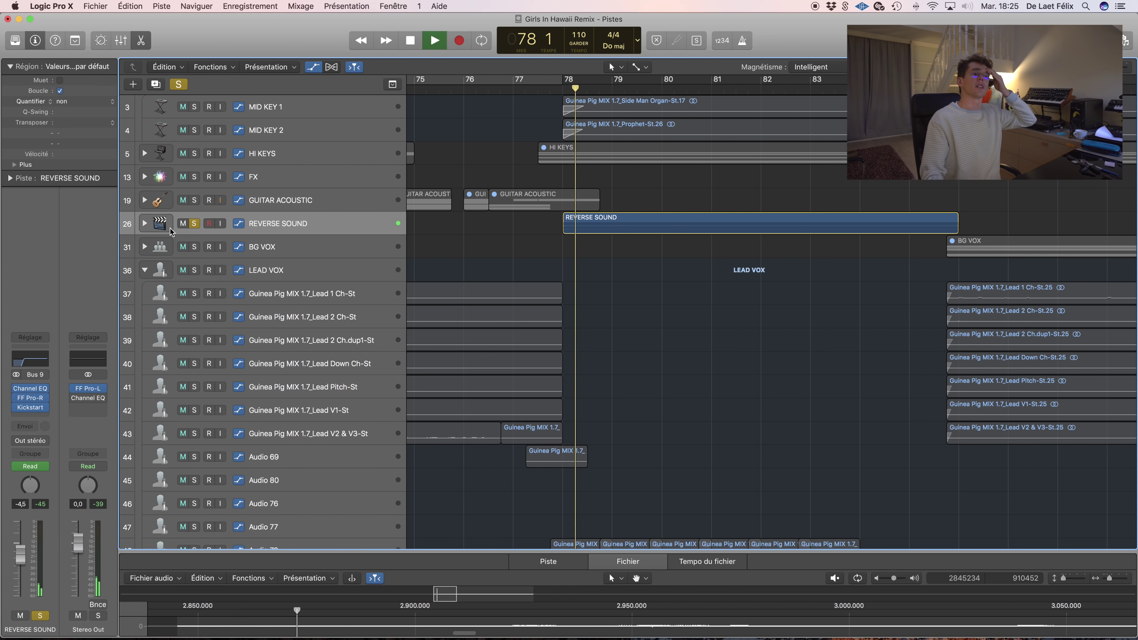
click(144, 224)
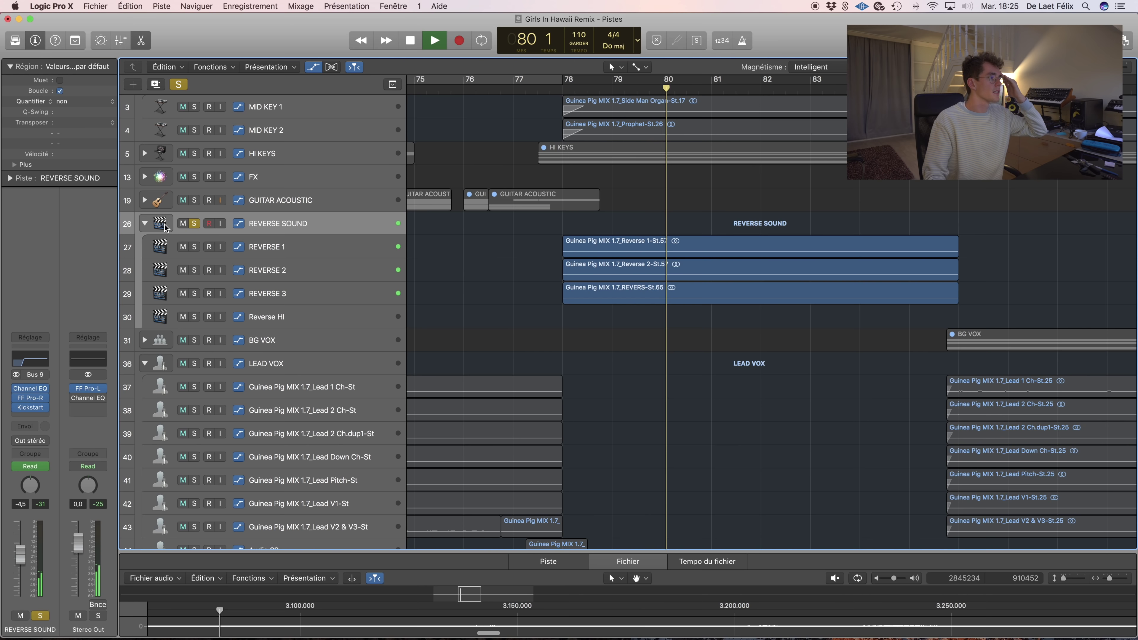
click(145, 223)
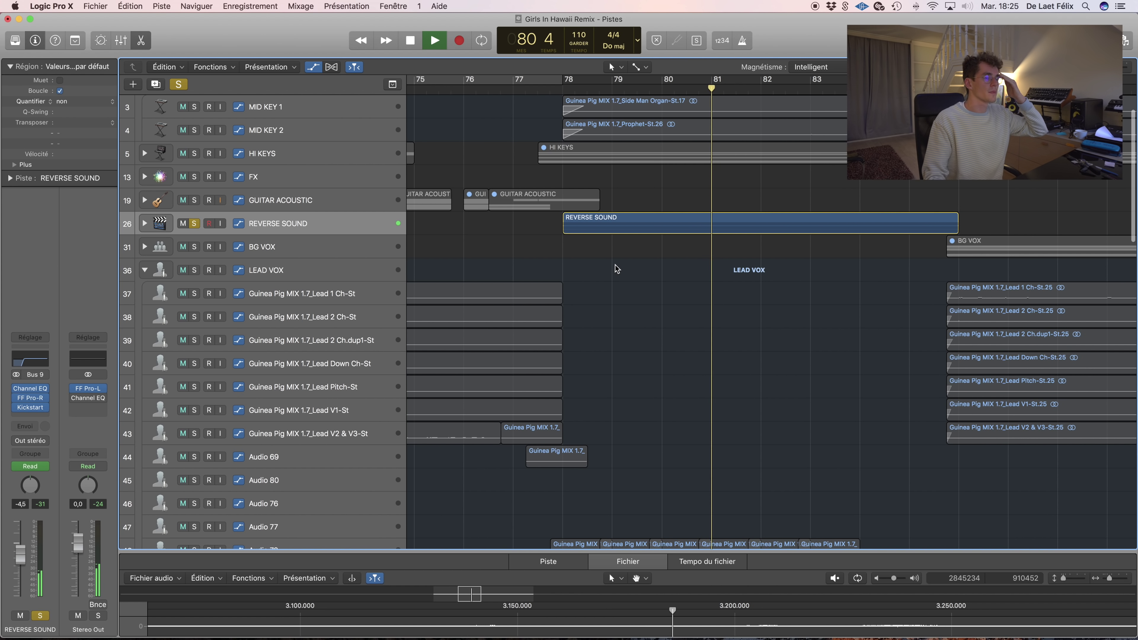
key(space)
- Remove the solo from REVERSE SOUND, solo the HI KEYS stack, and play it from bar 77
click(194, 224)
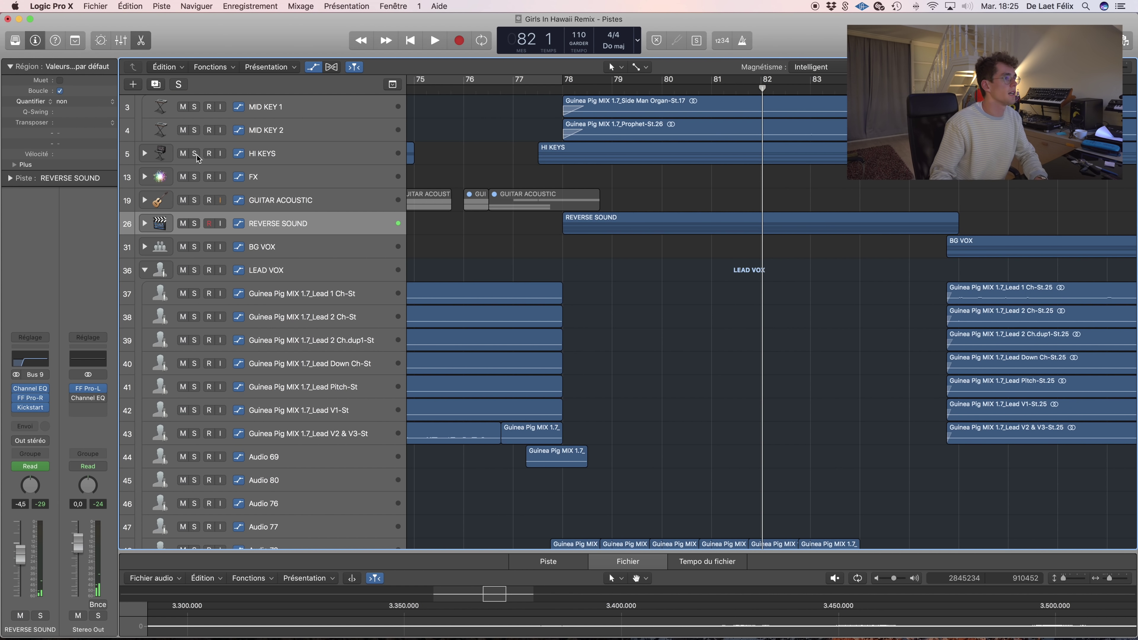
click(194, 153)
click(528, 89)
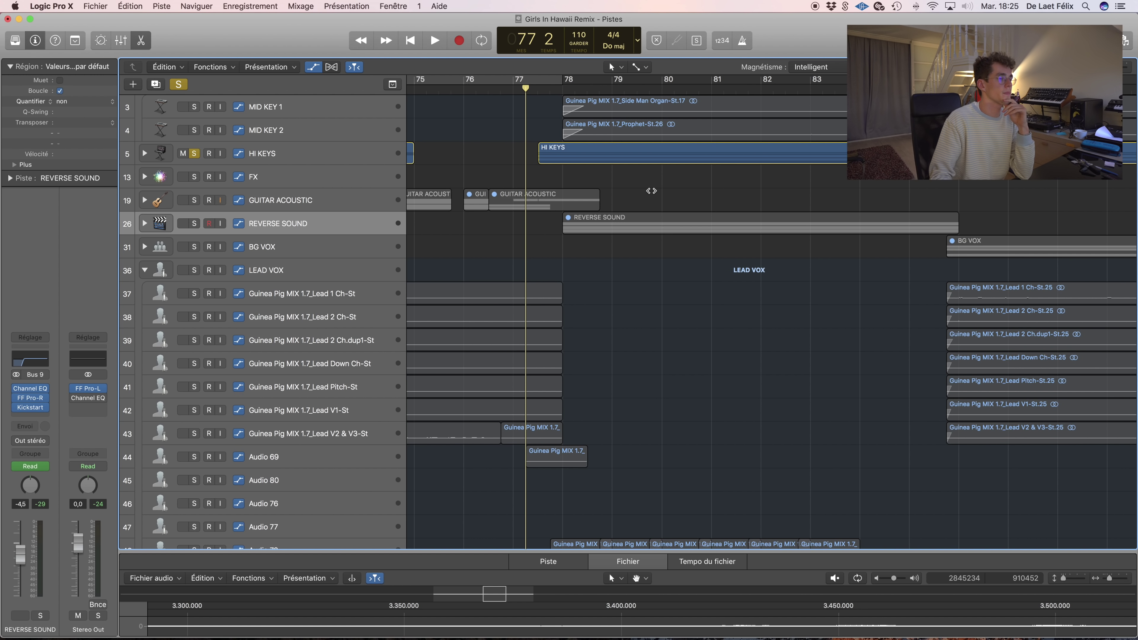
key(space)
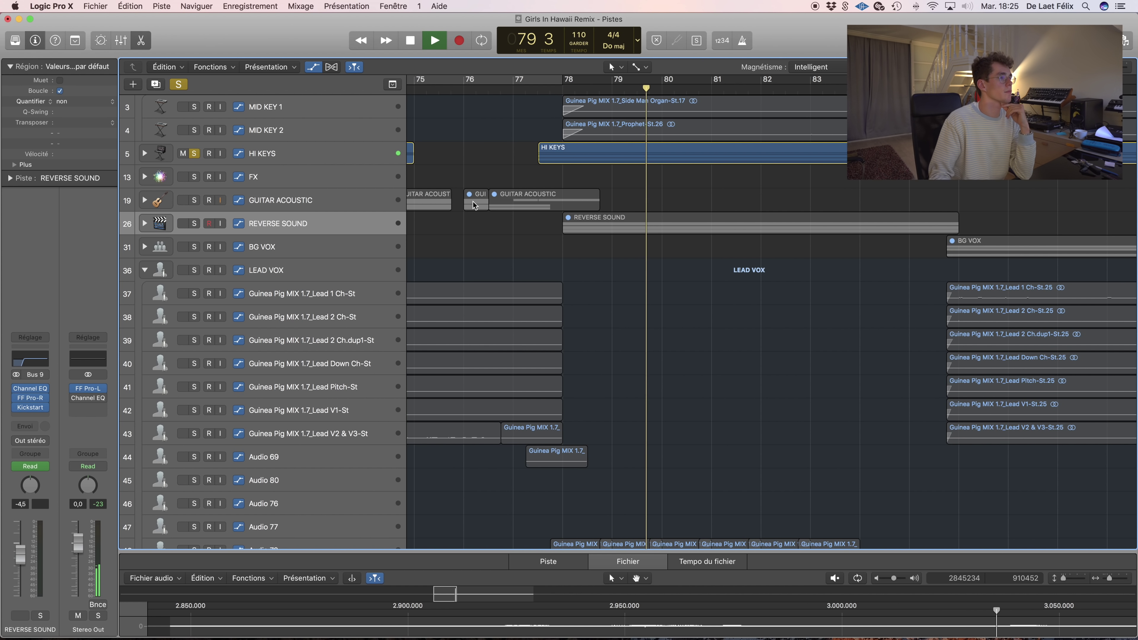
- Add solos to the REVERSE SOUND stack and the MID KEY 1 and MID KEY 2 tracks while playback continues
key(ctrl+s)
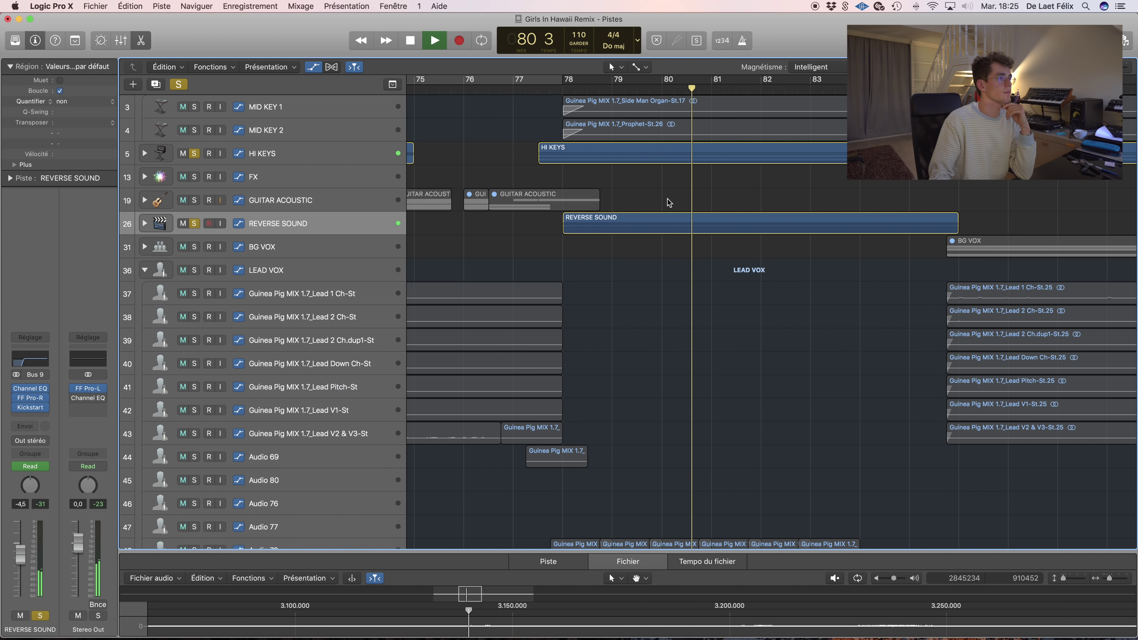
scroll(668, 202, right, 3)
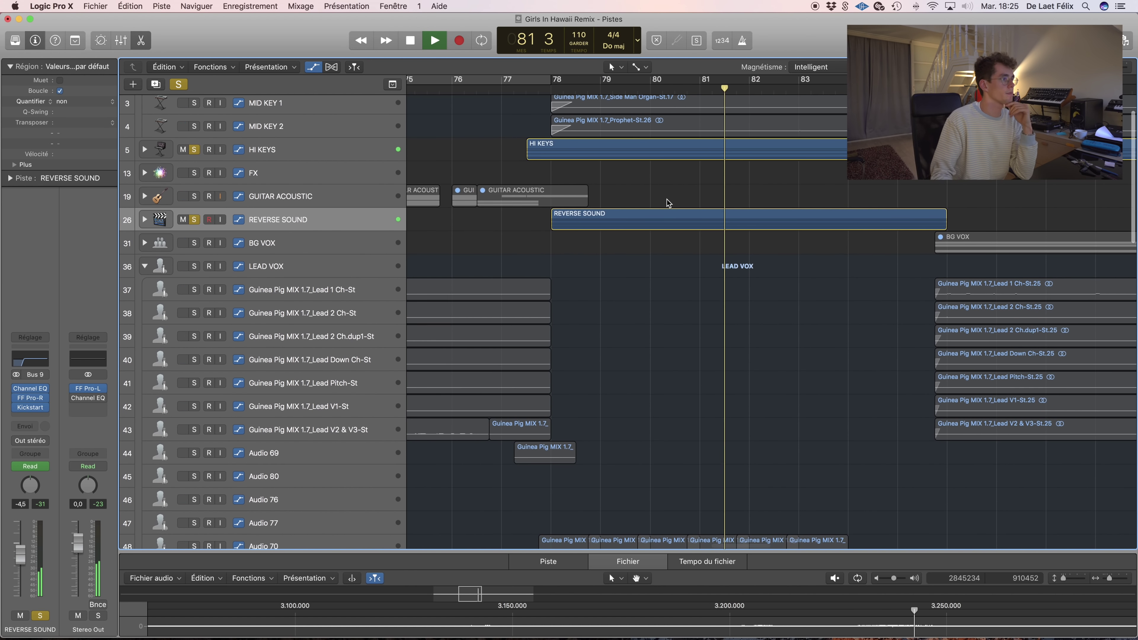
scroll(668, 201, up, 3)
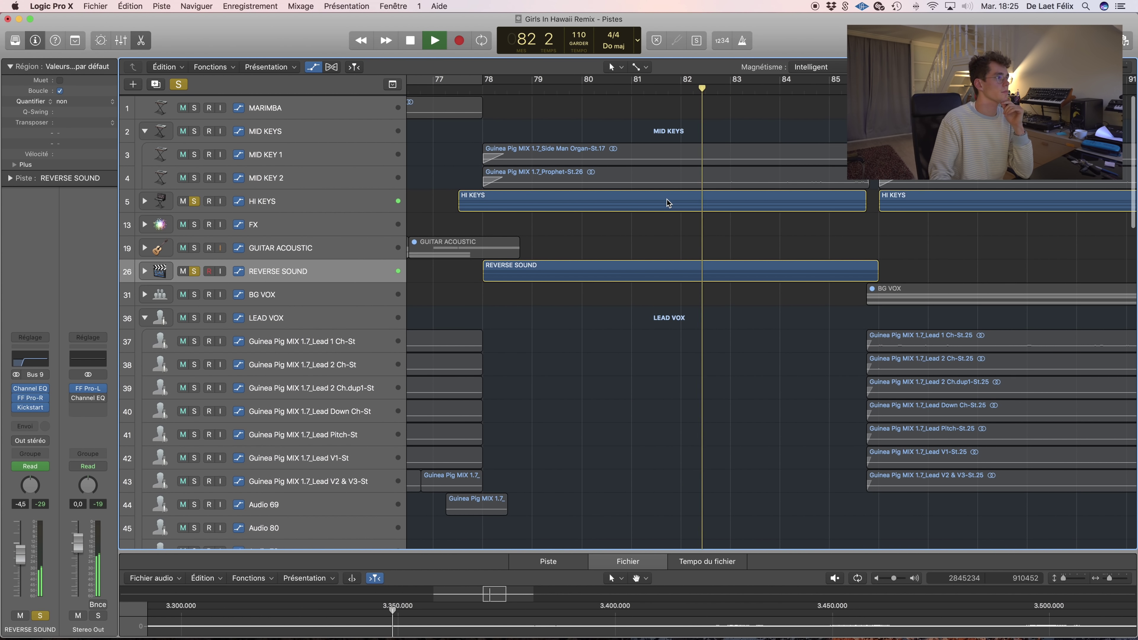
click(194, 174)
click(196, 153)
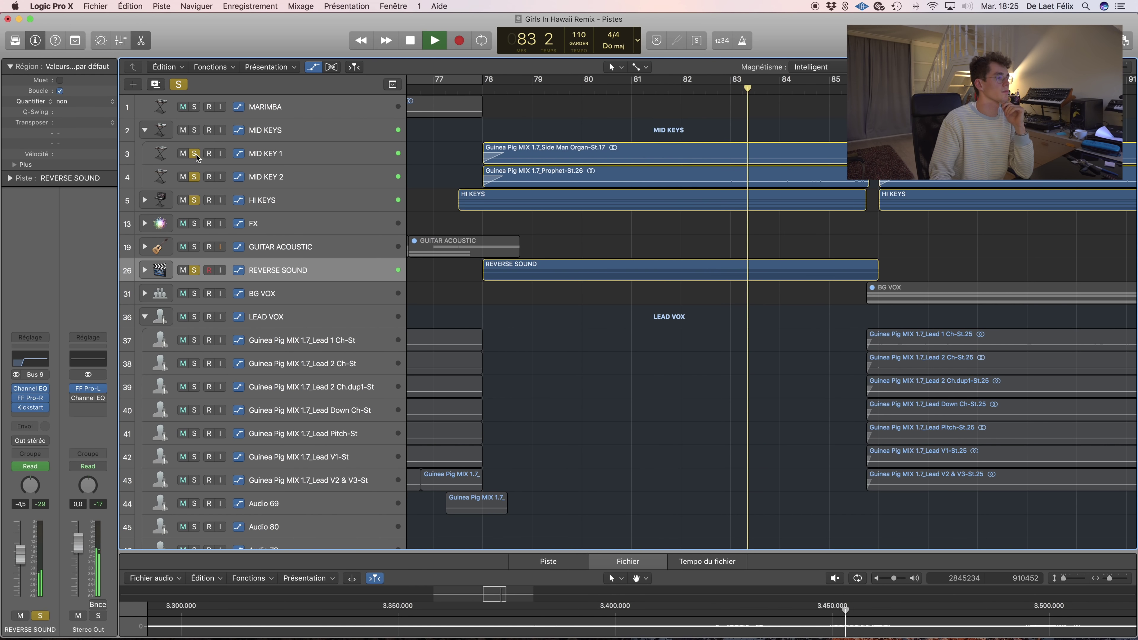
- Remove the solos from HI KEYS and REVERSE SOUND, clear the remaining solos, and stop playback
click(194, 200)
click(194, 270)
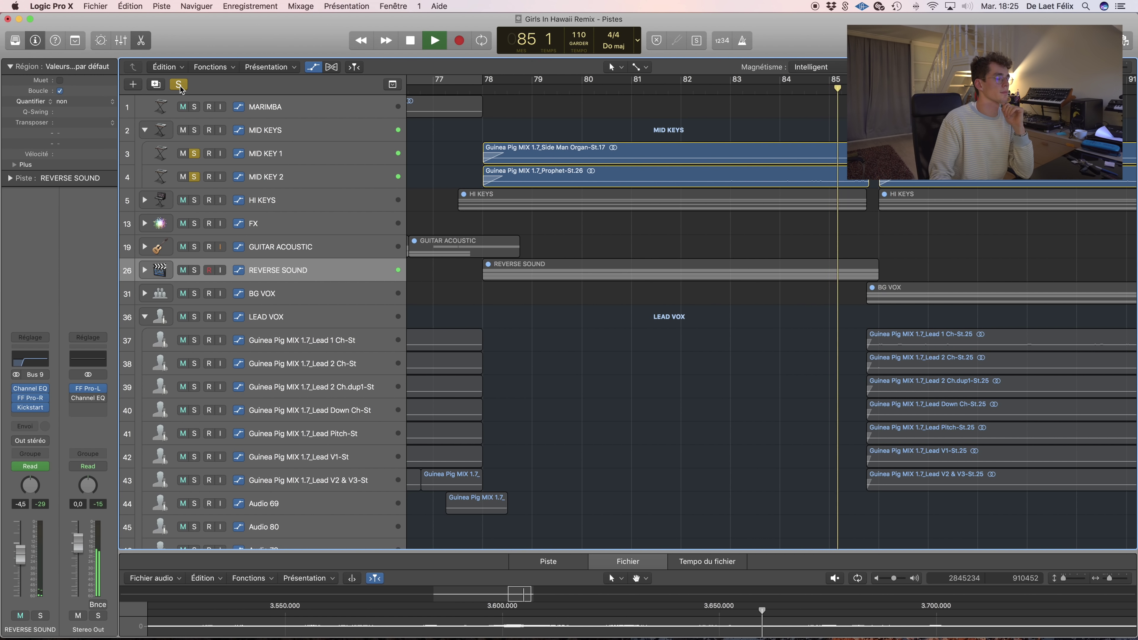
key(ctrl+alt+super+s)
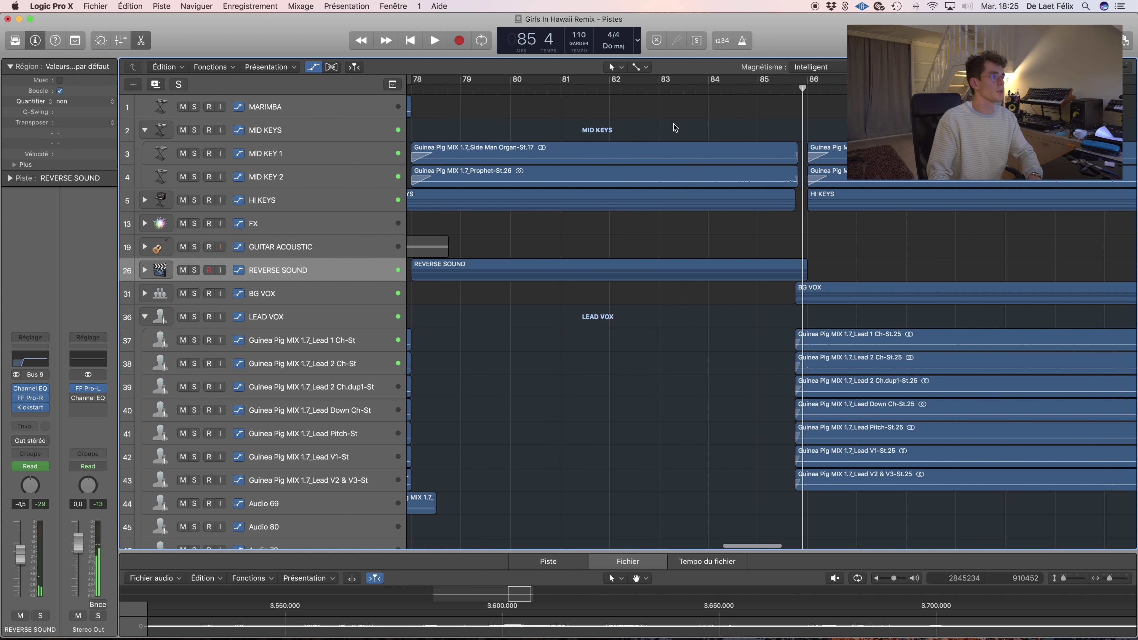
key(space)
- Solo the MID KEYS stack, play it from bar 81, and stop around bar 83
click(534, 166)
shift+click(533, 167)
click(194, 130)
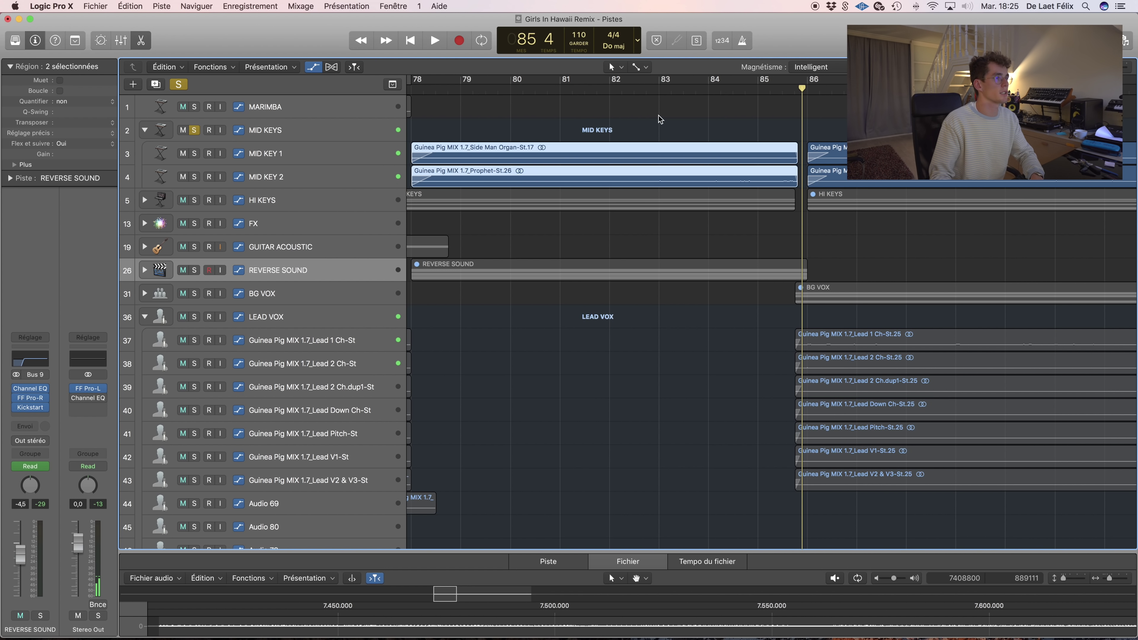
click(599, 91)
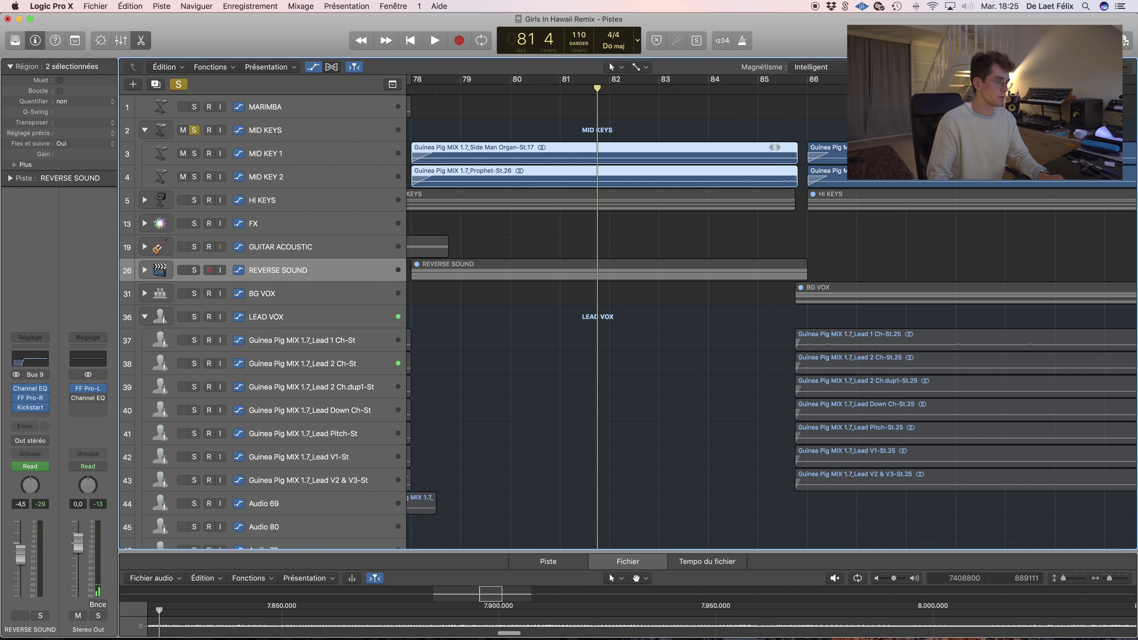
key(space)
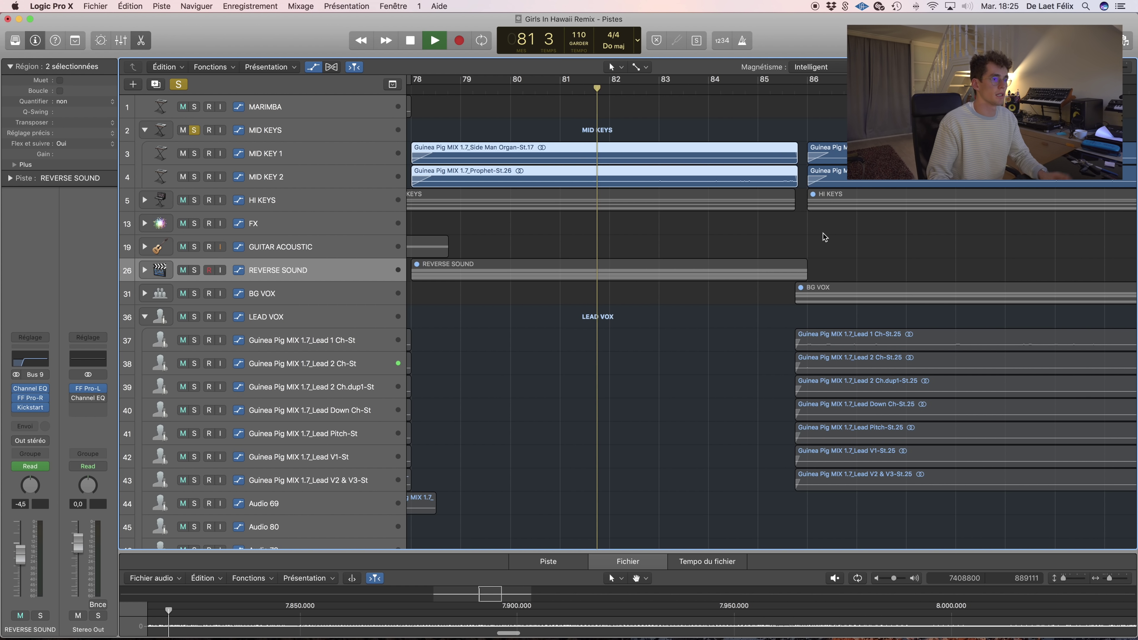
click(815, 246)
scroll(815, 247, right, 3)
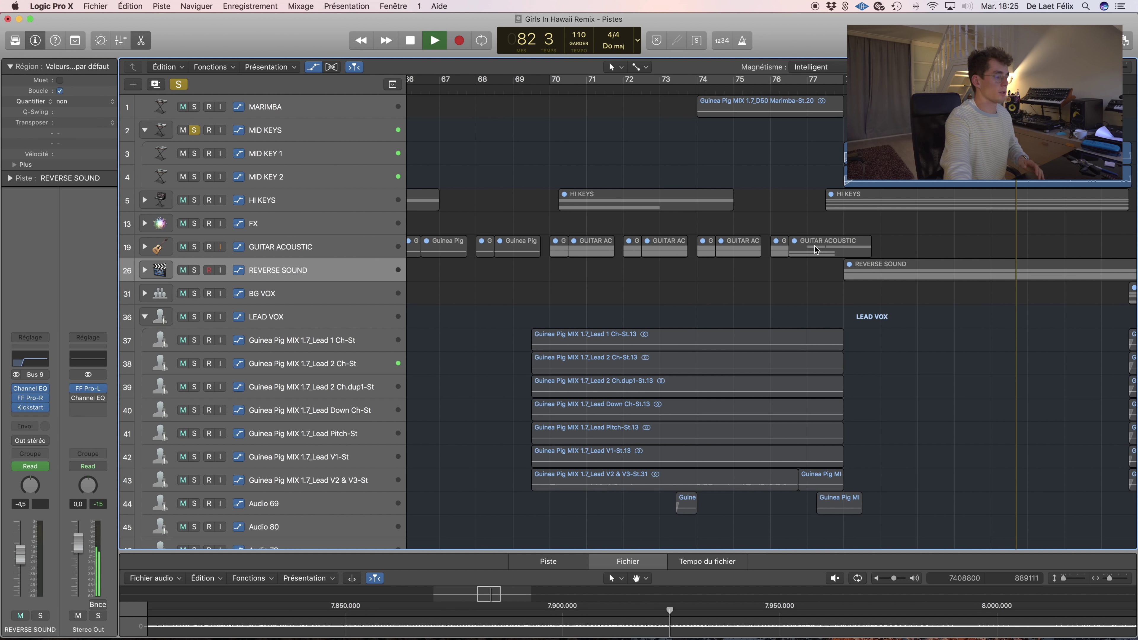
key(space)
- Remove the solo from MID KEYS and move the playhead to bar 85
scroll(852, 244, right, 10)
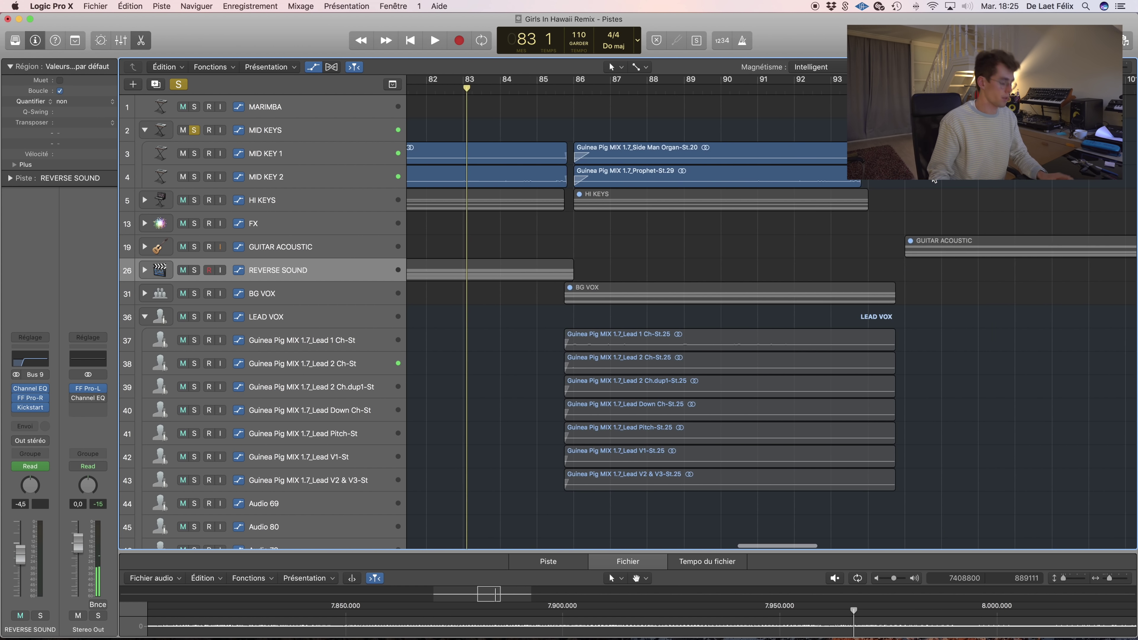
scroll(890, 242, down, 1)
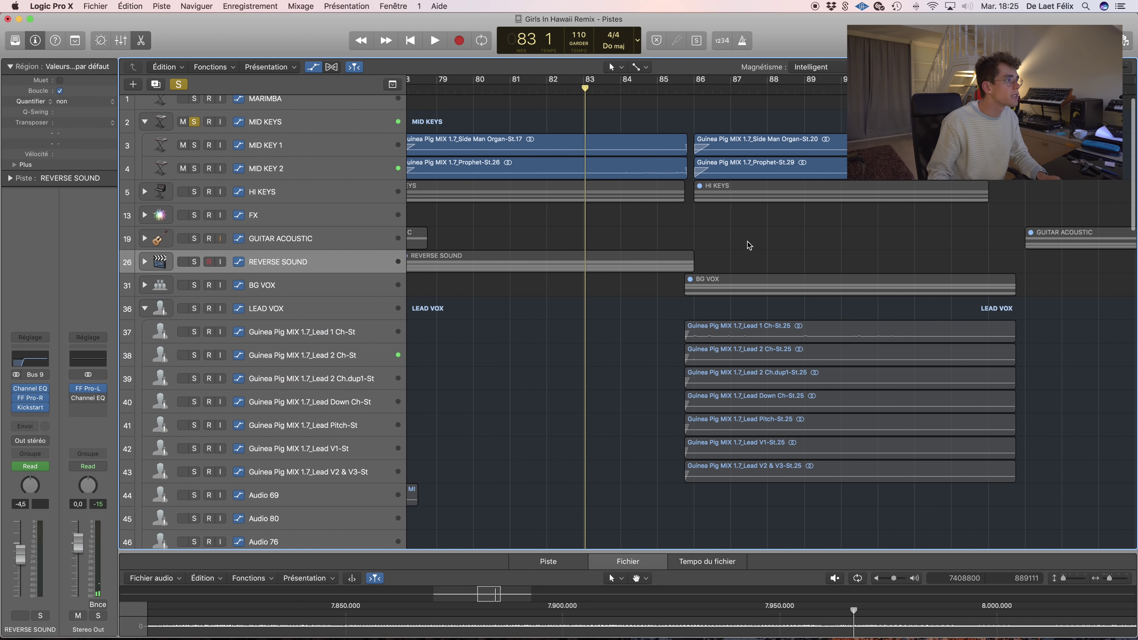
click(194, 122)
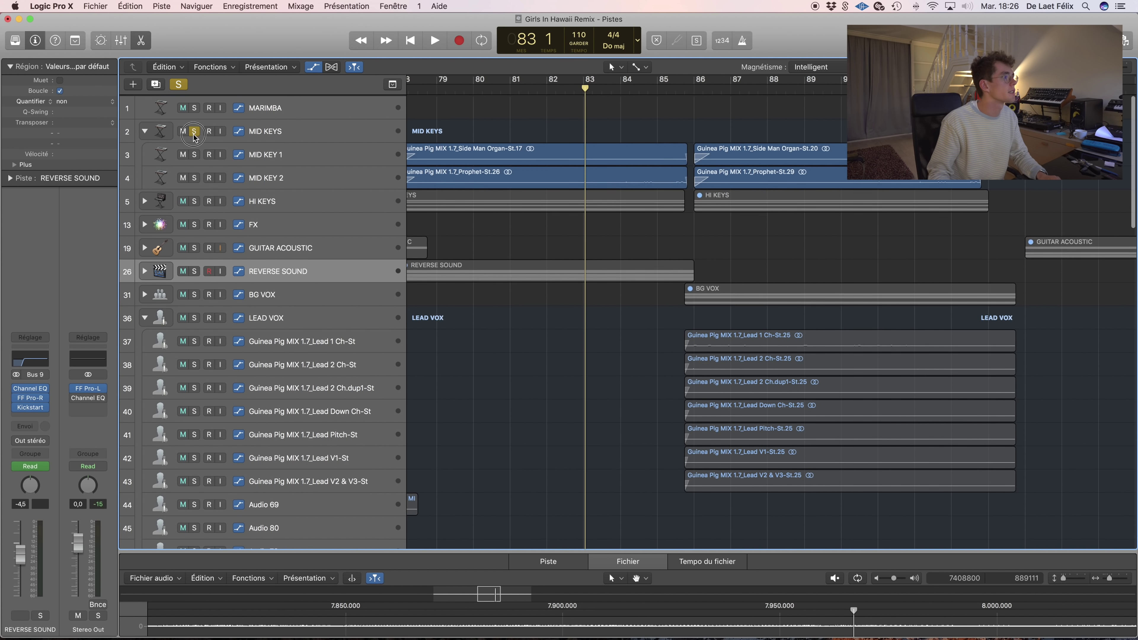
scroll(719, 190, down, 5)
scroll(701, 133, up, 2)
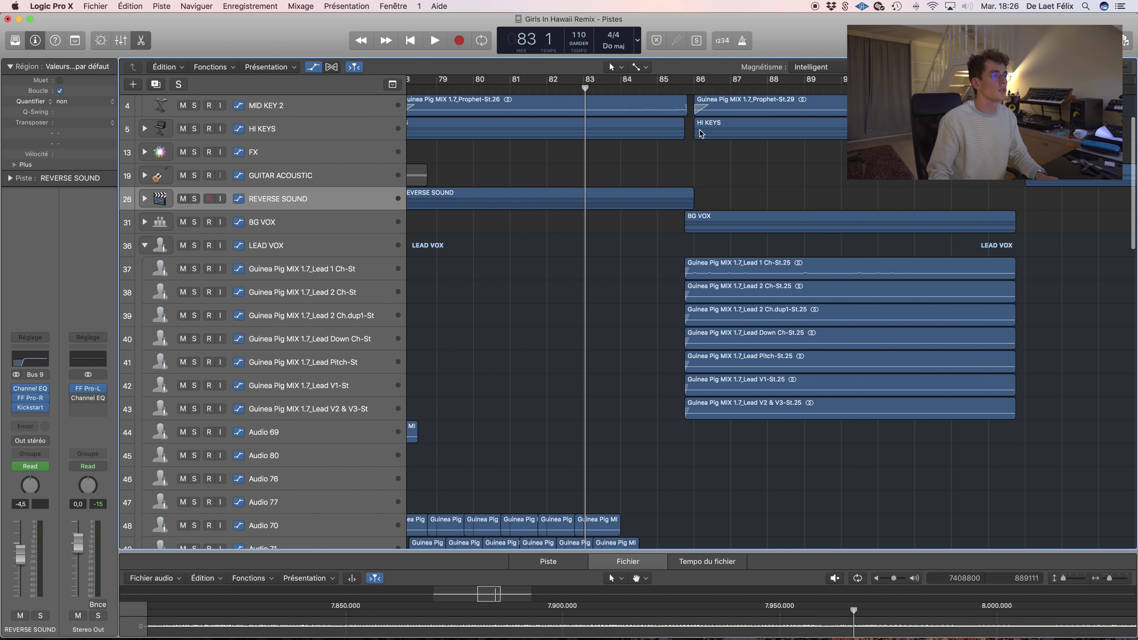
click(658, 89)
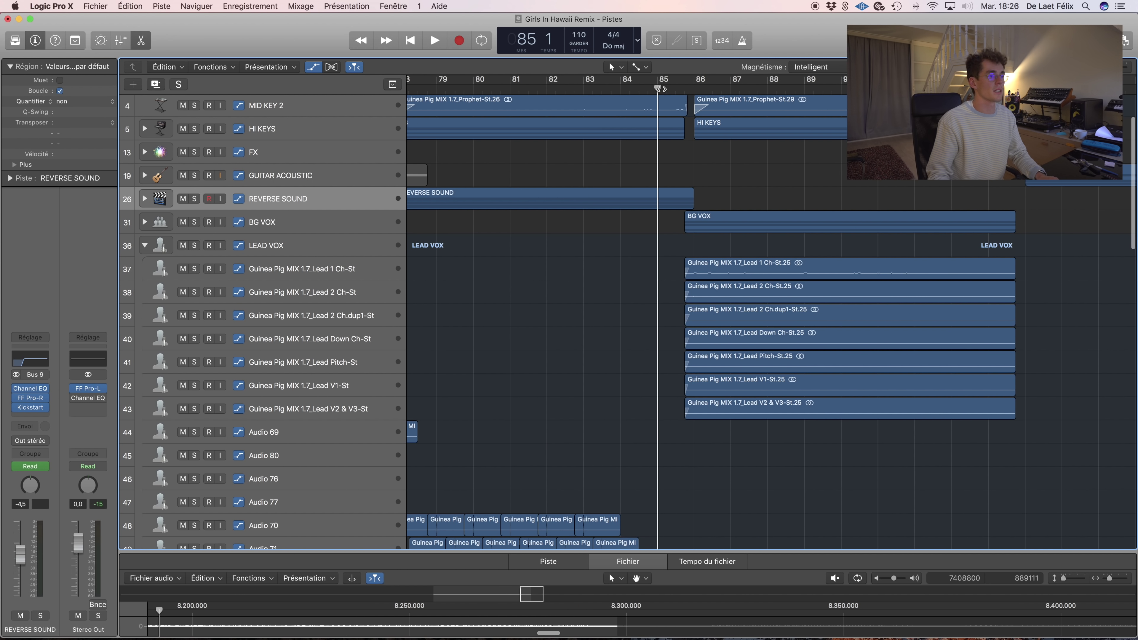
- Collapse the LEAD VOX stack and expand the BG VOX stack to show its subtracks
click(287, 224)
click(144, 245)
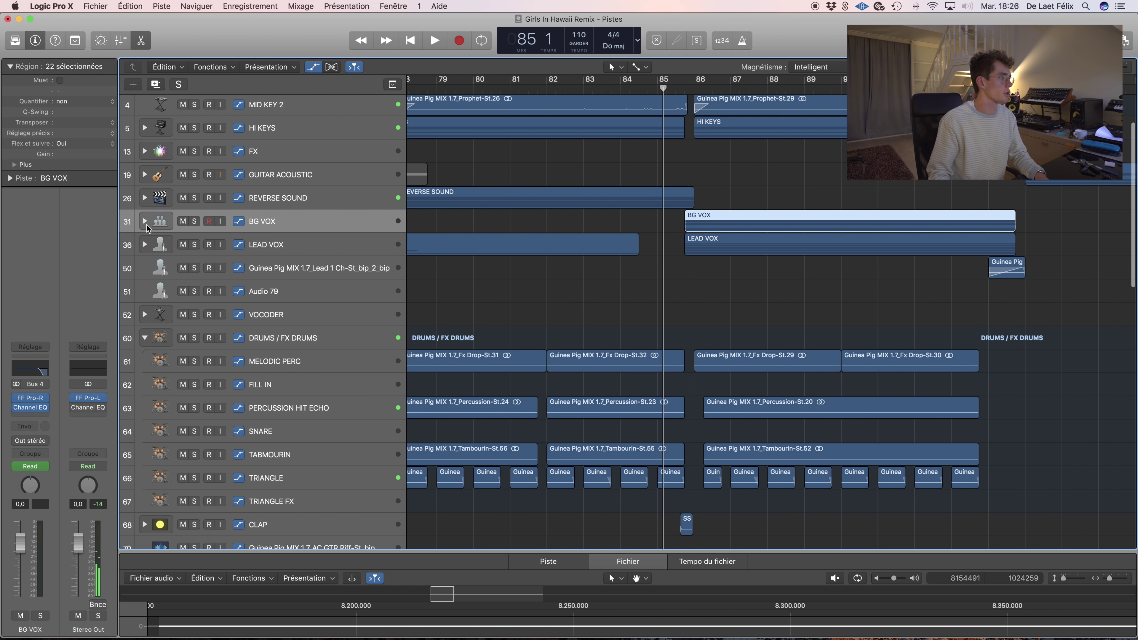
click(145, 222)
click(518, 261)
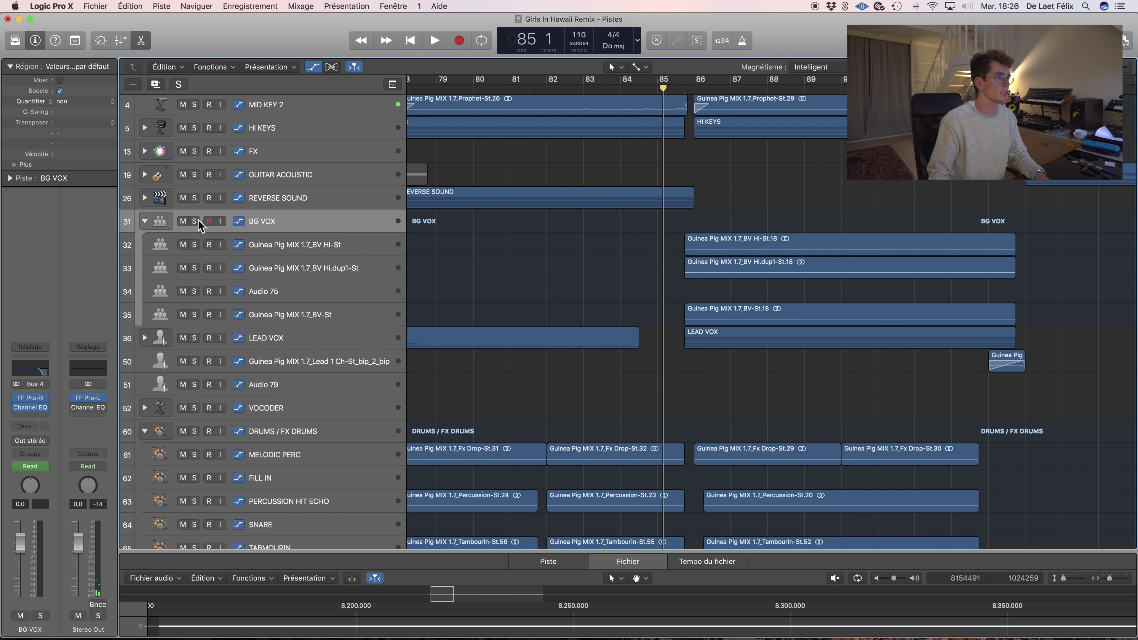
- Solo the BG VOX stack, play it from the end of bar 85 with enlarged track rows, and stop
click(198, 222)
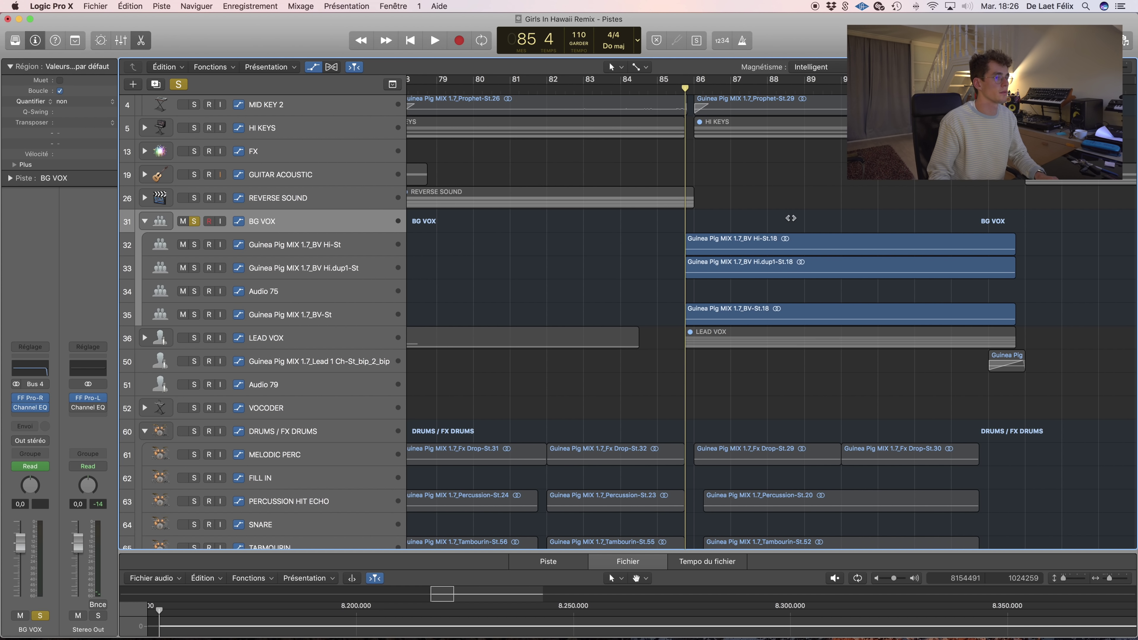
key(space)
scroll(791, 218, up, 3)
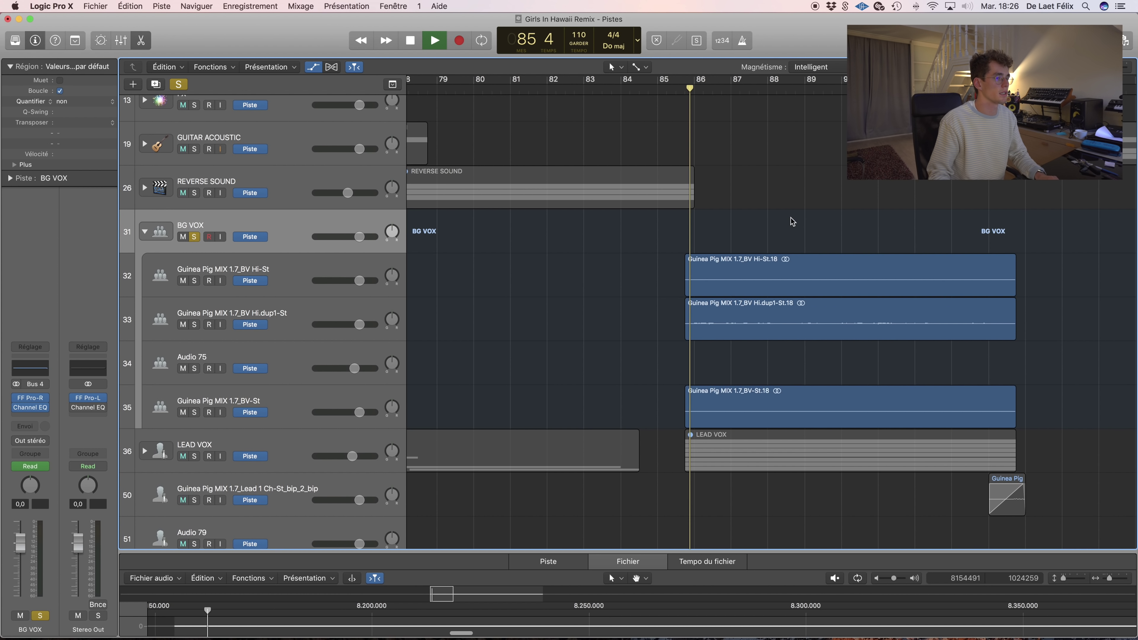
scroll(791, 219, up, 2)
key(super+Up)
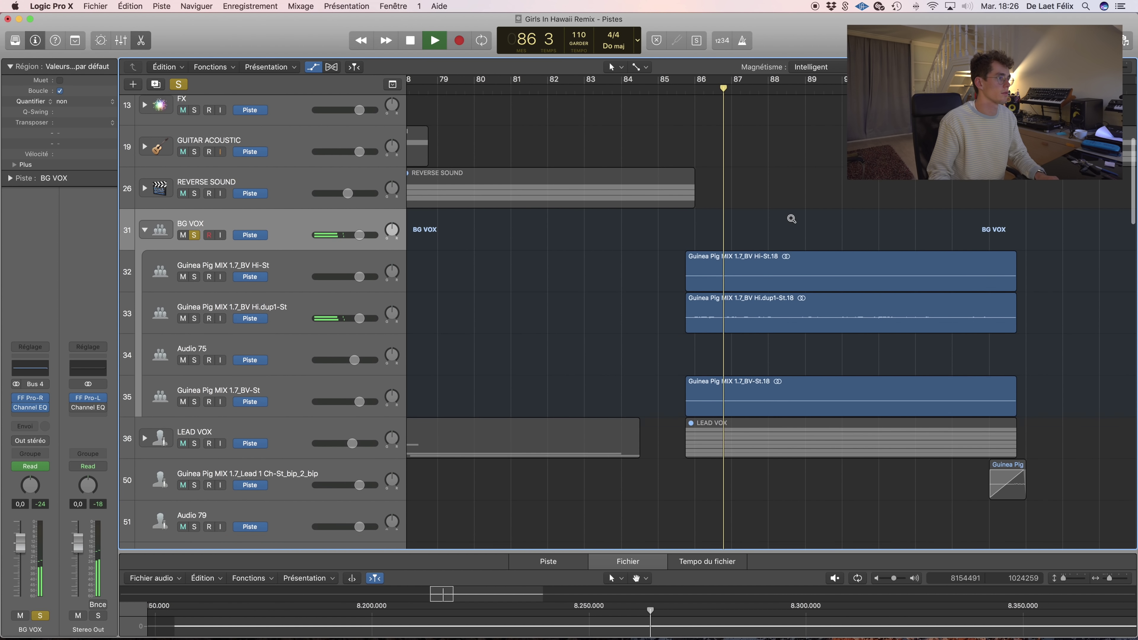
key(super+Up)
scroll(370, 292, down, 1)
key(space)
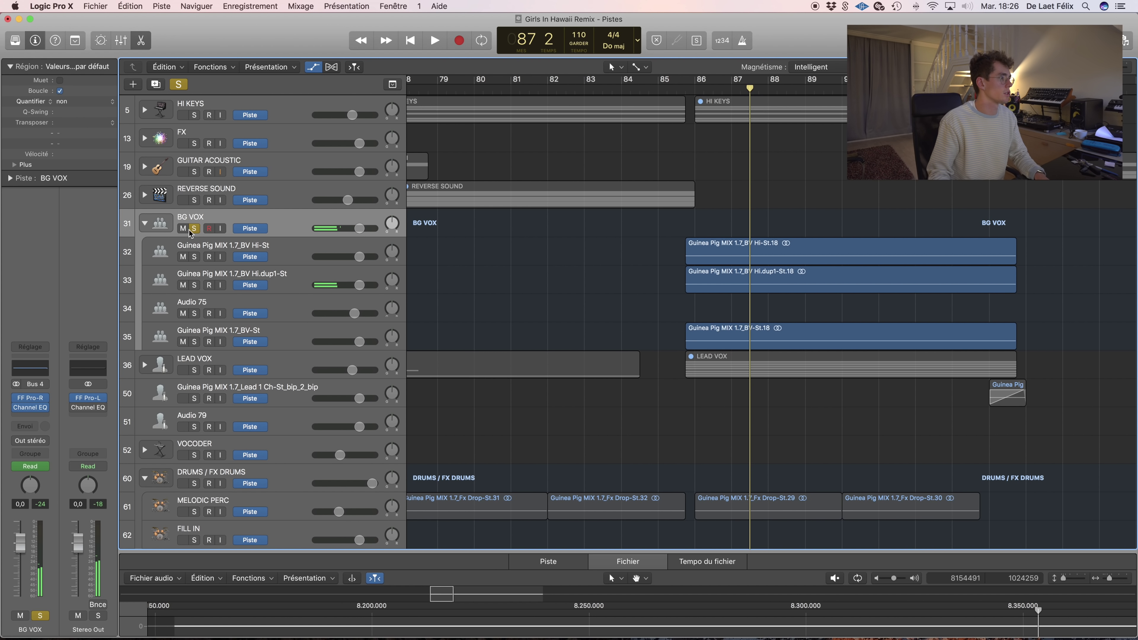
- Unsolo and collapse BG VOX, expand and solo the LEAD VOX stack, and return the playhead to bar 86
click(194, 230)
click(144, 224)
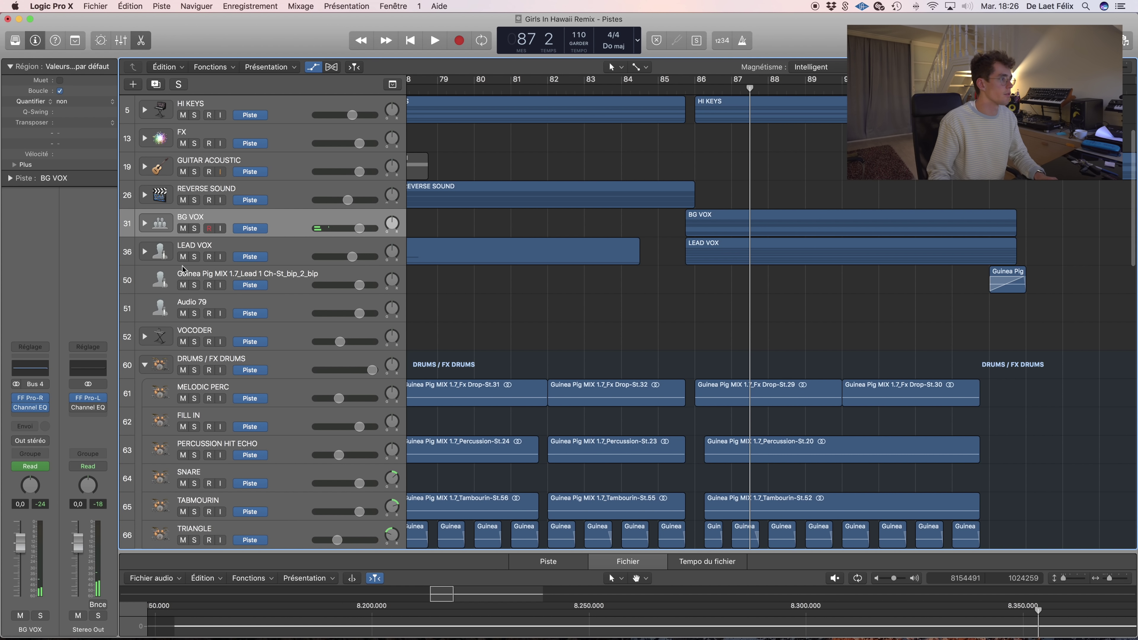
click(145, 252)
click(194, 257)
key(comma)
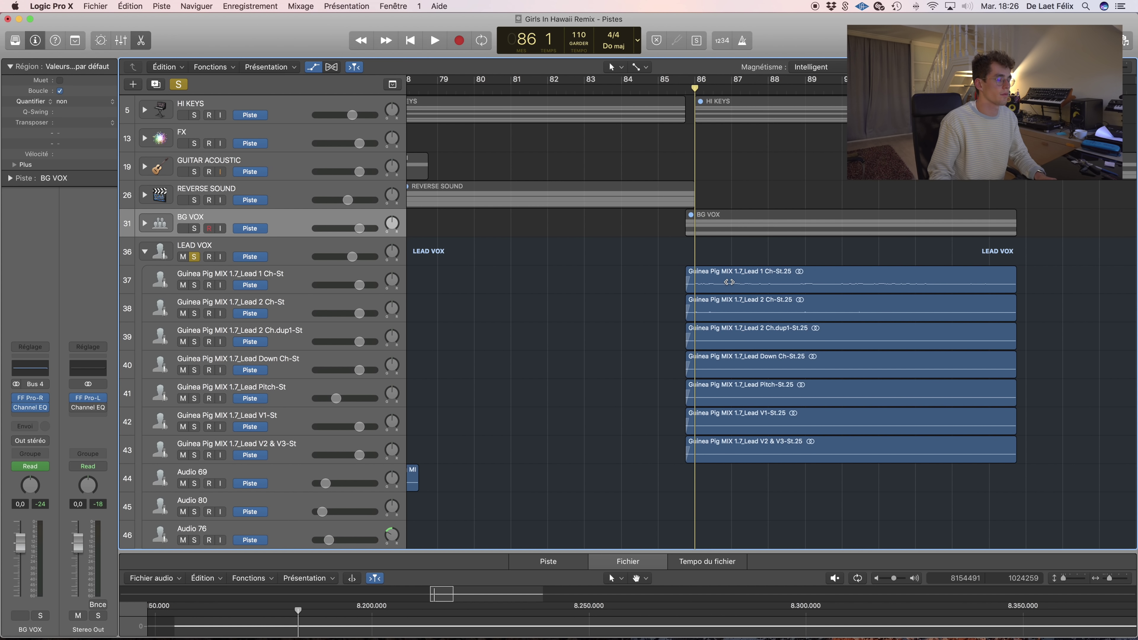
- Play the soloed LEAD VOX stack from bar 86, show the automation lanes to examine its subtracks, and stop
key(space)
key(a)
scroll(730, 285, down, 5)
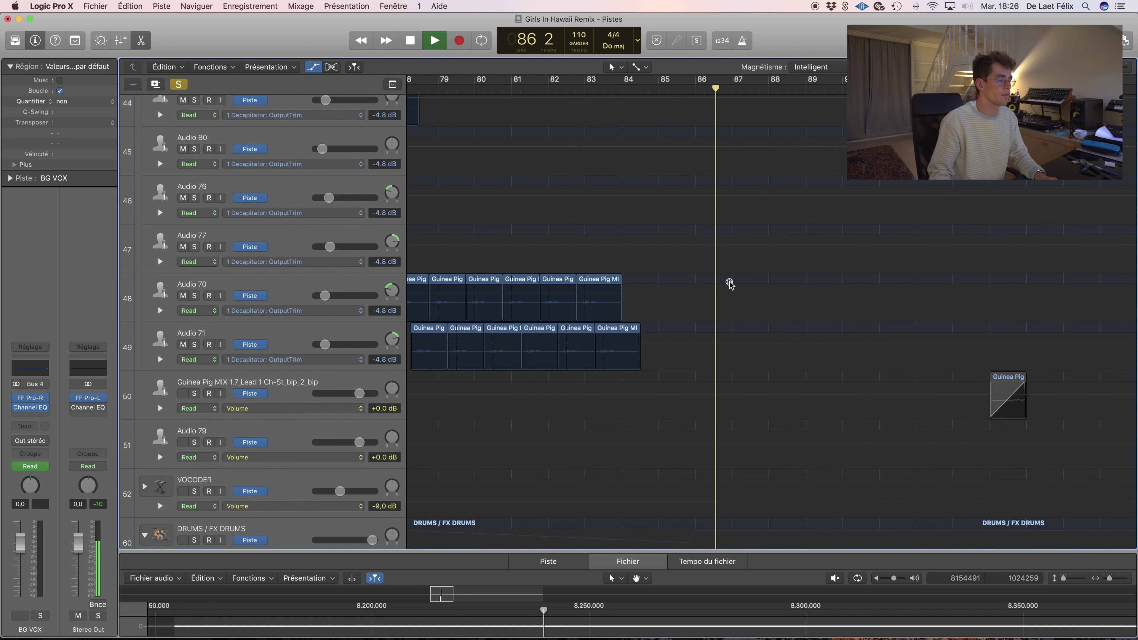
scroll(732, 285, up, 1)
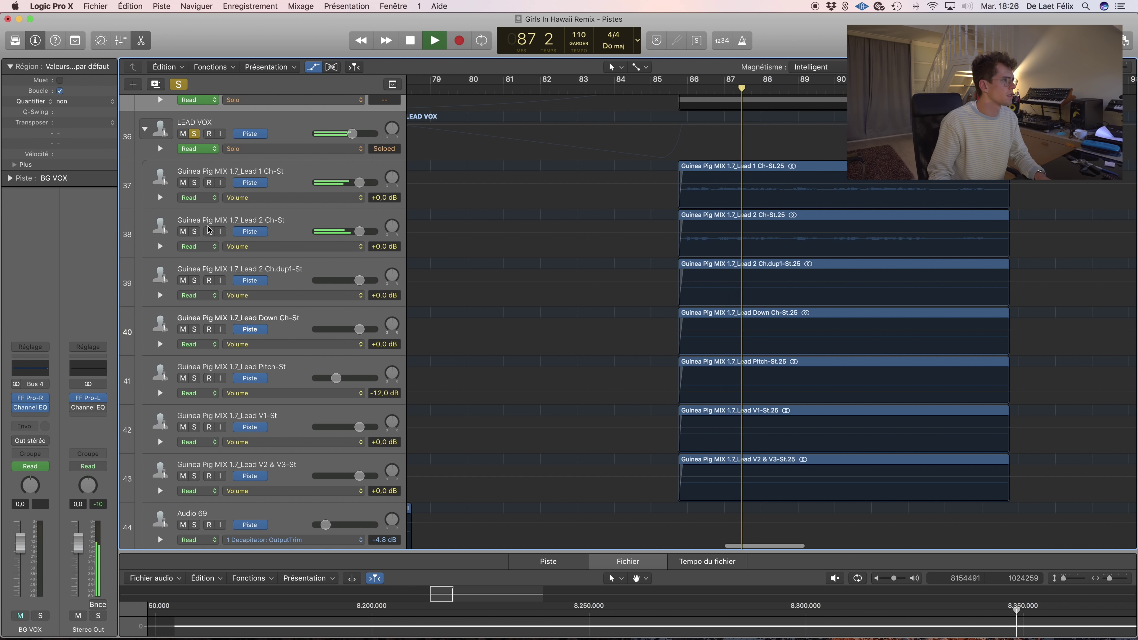
key(space)
- Replace the LEAD VOX solo with solos on its Lead 1 Ch and Lead 2 Ch tracks and play from bar 85
click(194, 134)
click(678, 87)
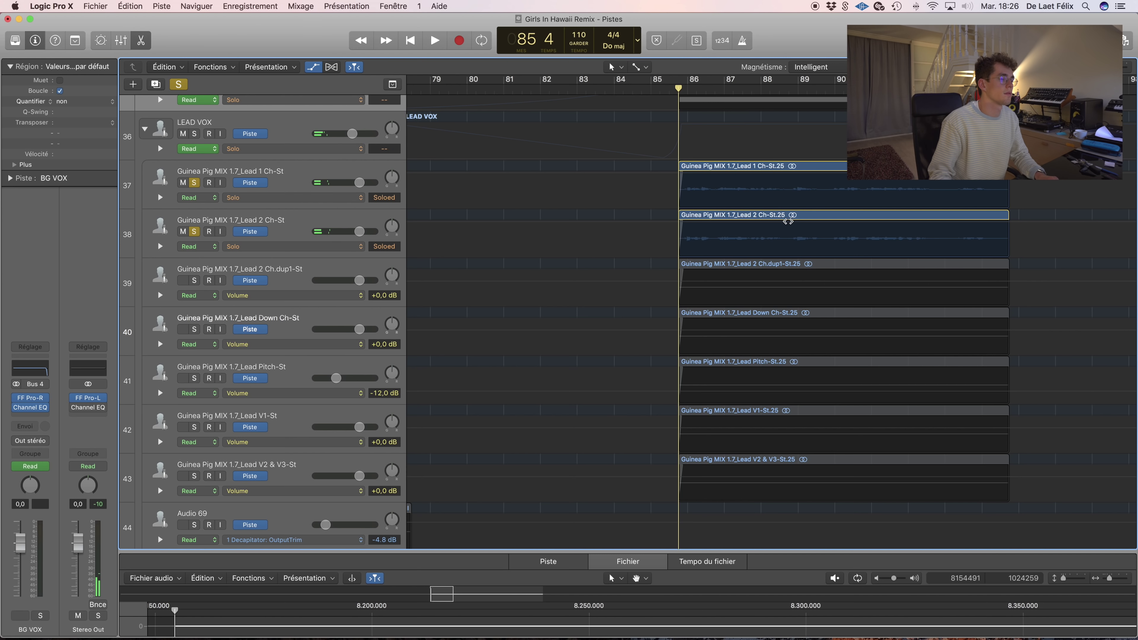
key(space)
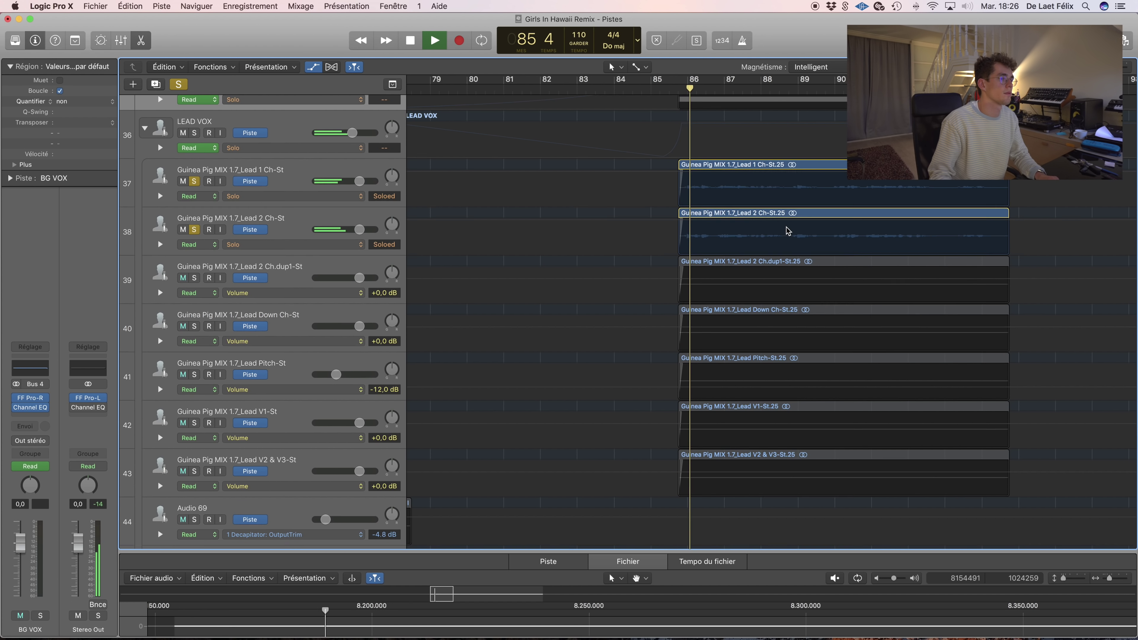
- Hide the automation lanes, add BG VOX to the soloed lead vocals, listen to the combination, and stop playback
key(a)
key(super+Left)
scroll(580, 224, up, 5)
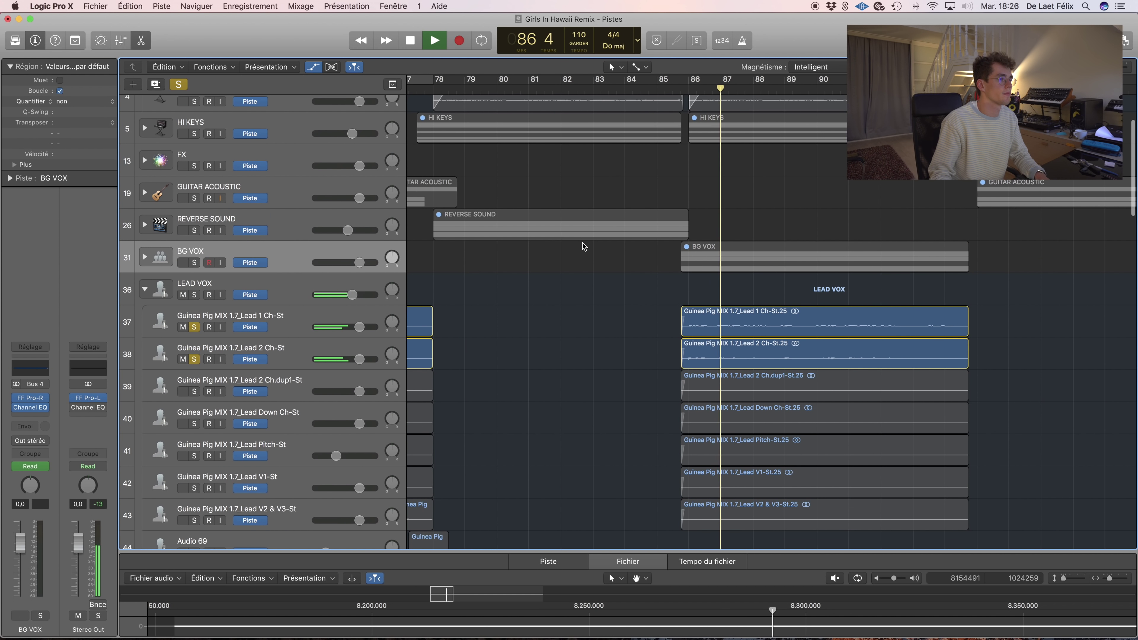
click(195, 262)
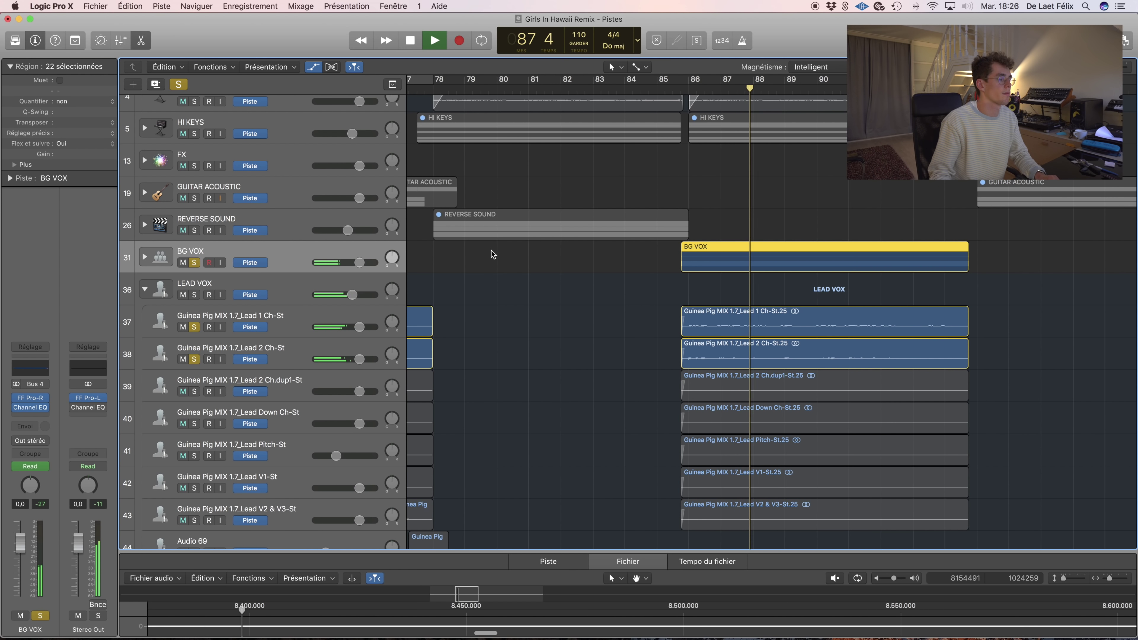
key(a)
scroll(523, 286, down, 4)
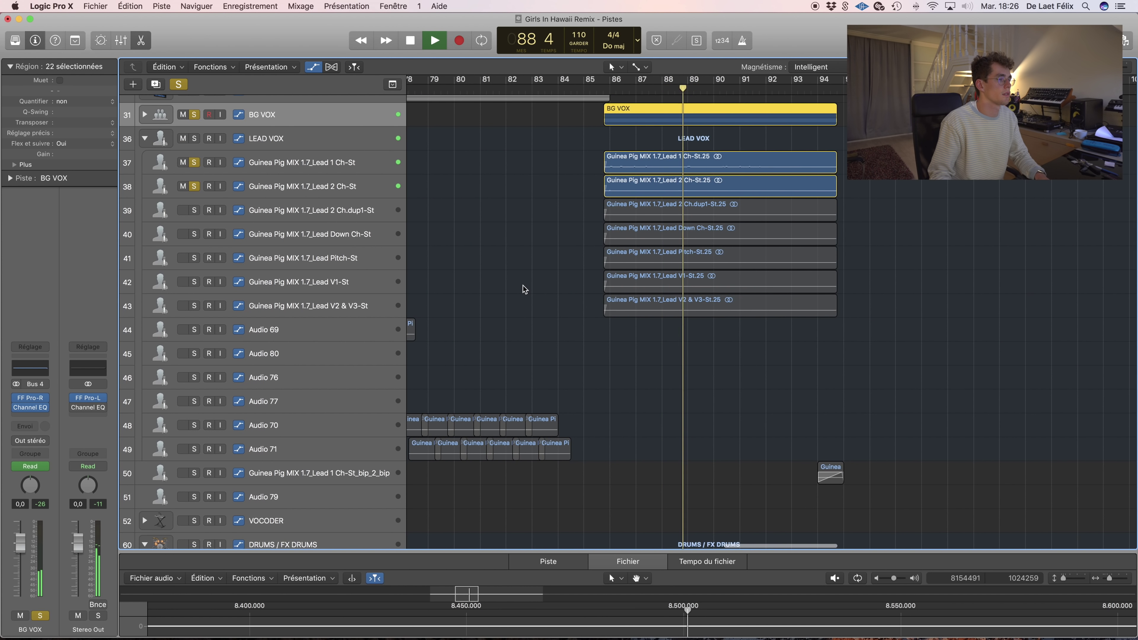
key(space)
- Clear all solos and select the Lead 2 Ch track in the LEAD VOX stack
click(182, 85)
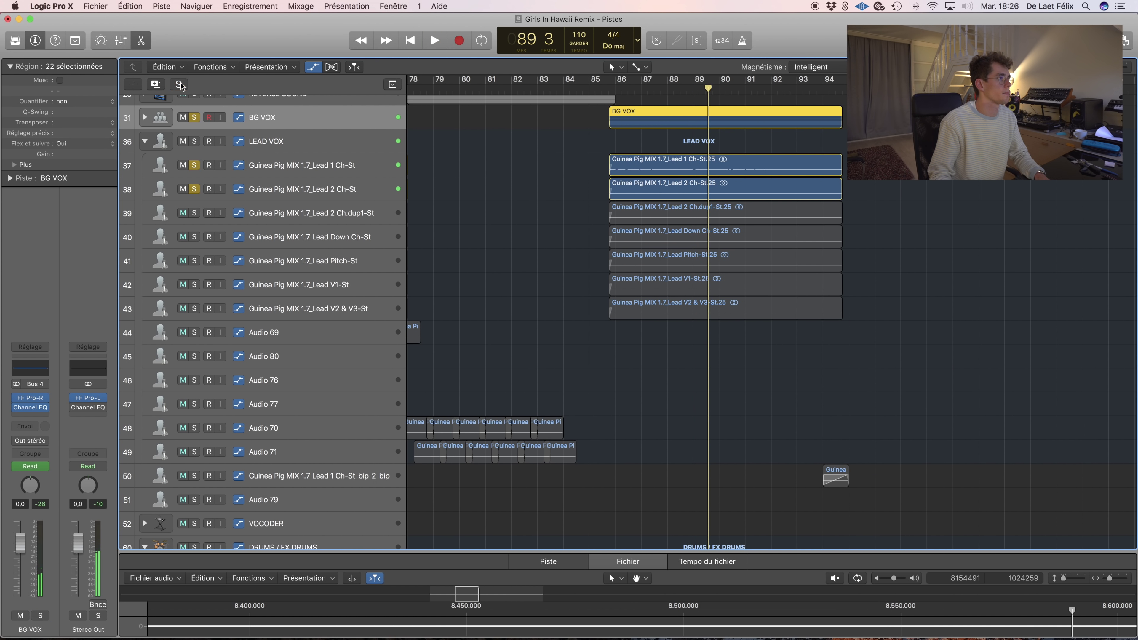
click(485, 222)
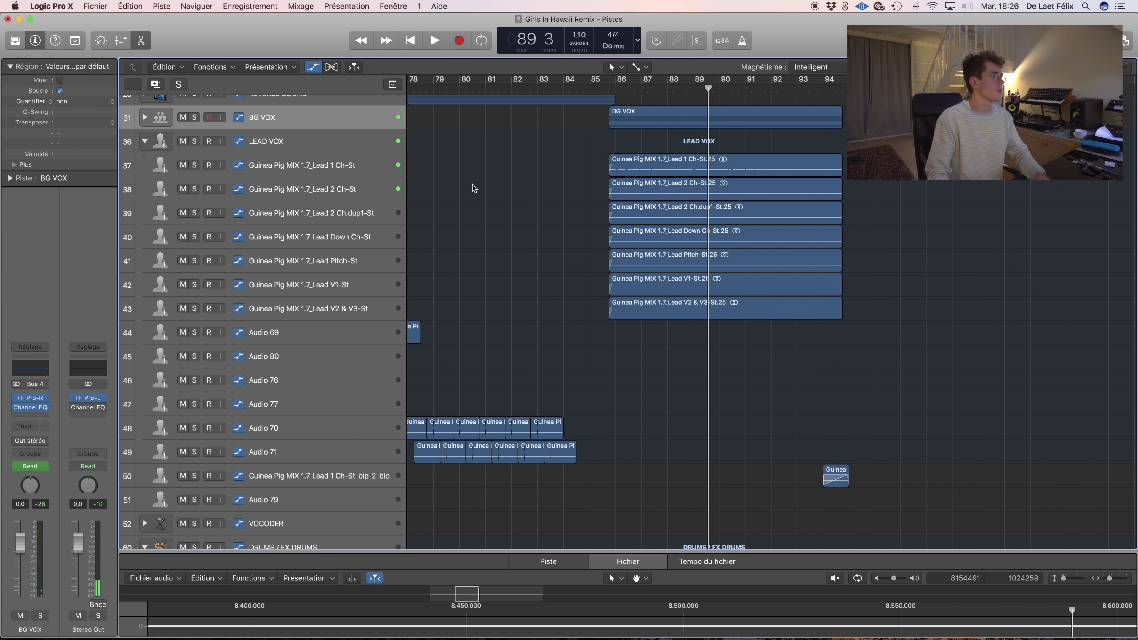
click(345, 170)
click(343, 190)
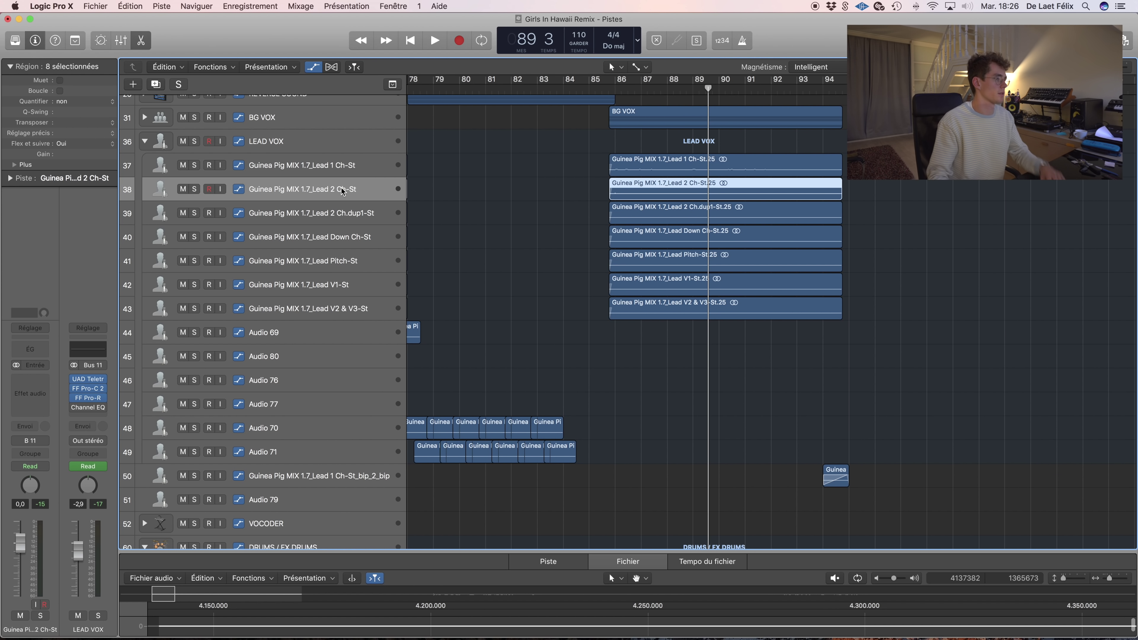
- Clear the region selection, check the drum tracks below the vocals, and move the playhead to bar 84
click(527, 233)
scroll(528, 238, down, 10)
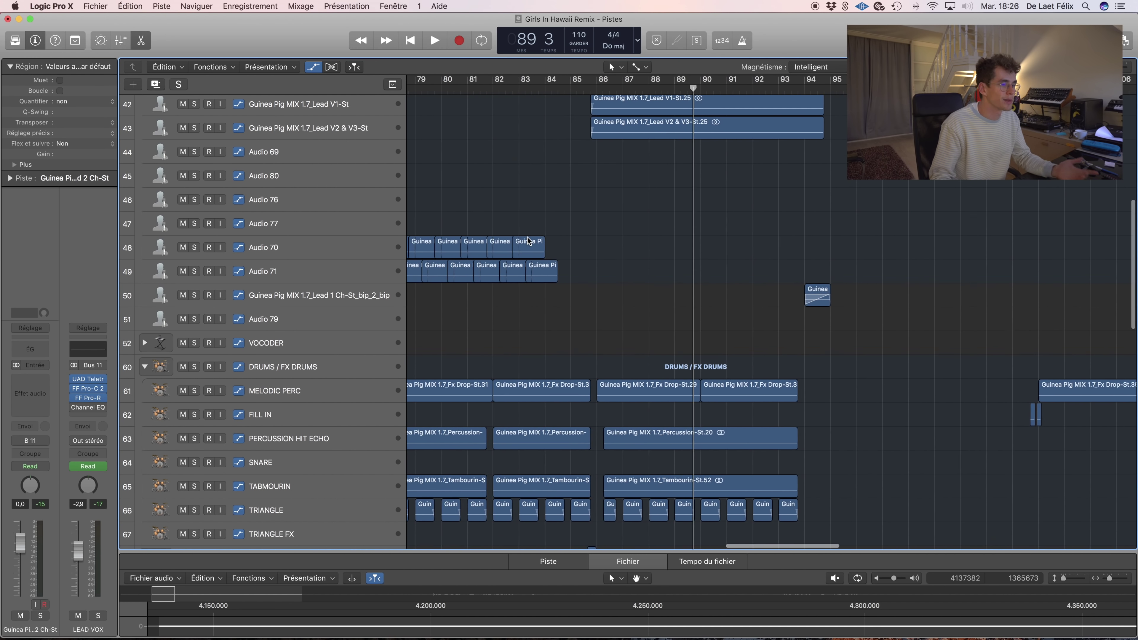
scroll(528, 238, up, 3)
click(538, 86)
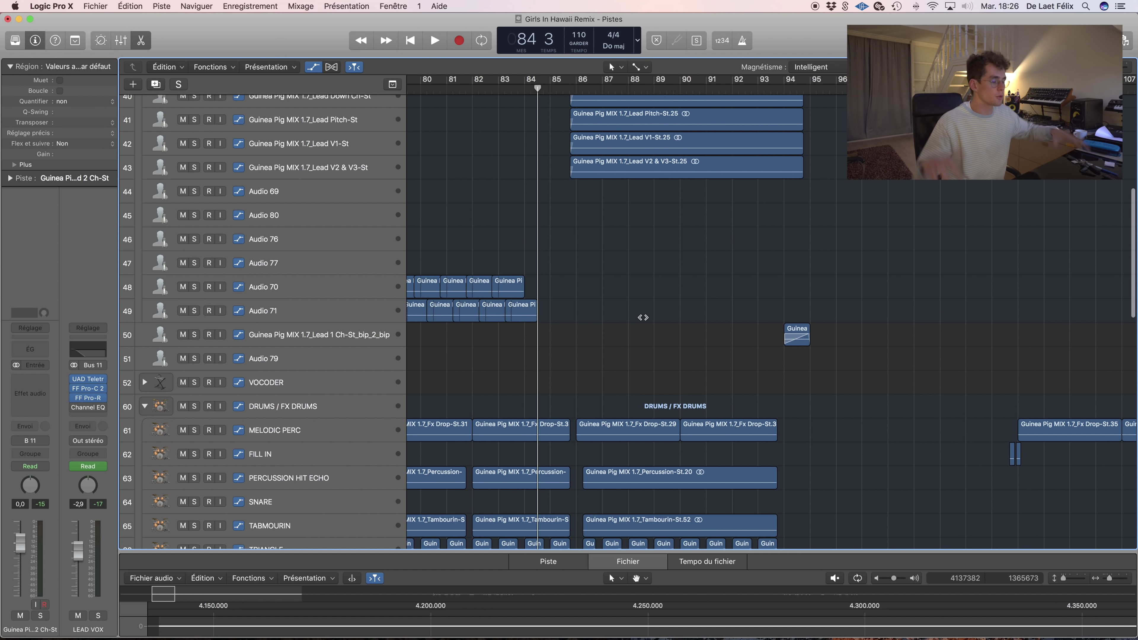
- Play the mix from bar 84 while checking the tracks of the DRUMS / FX DRUMS stack
scroll(643, 318, down, 6)
key(space)
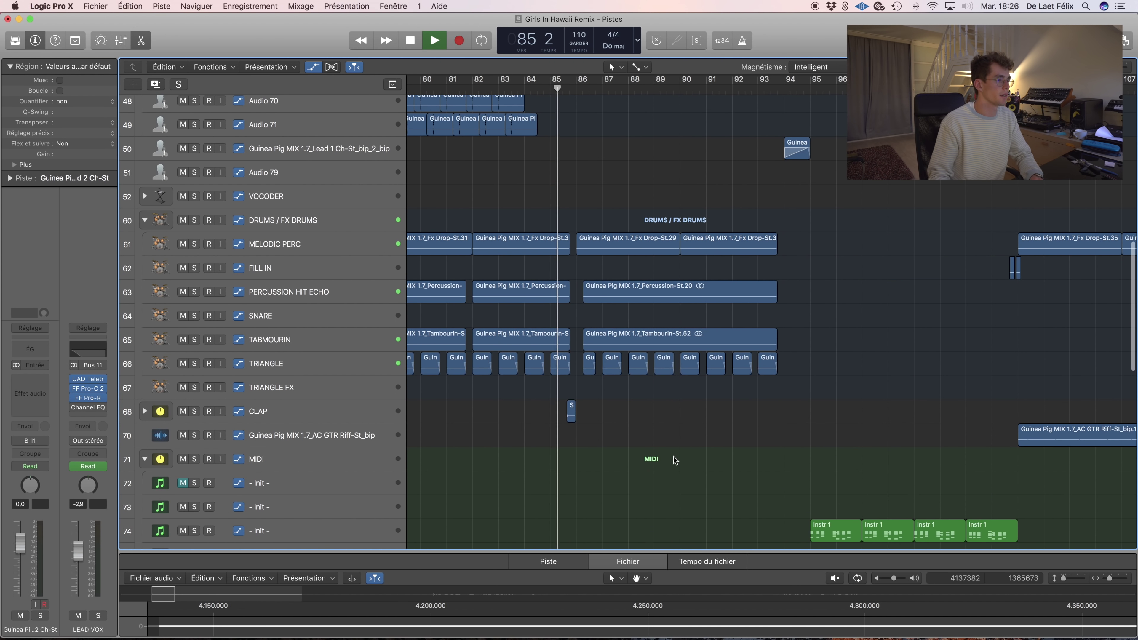
scroll(668, 440, down, 2)
scroll(668, 440, left, 2)
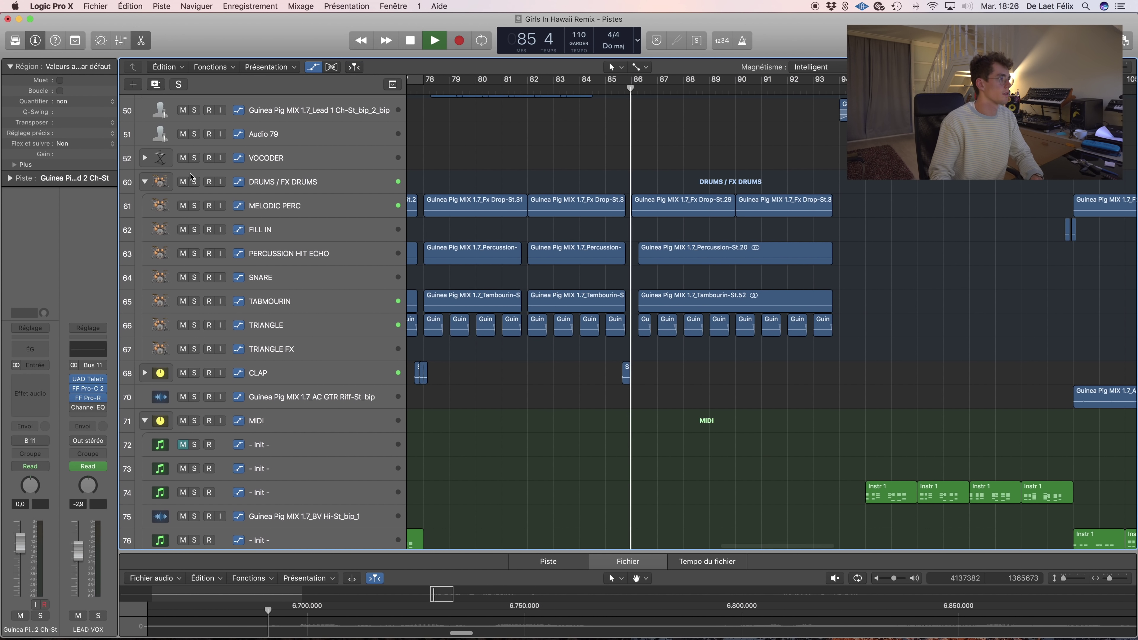
- Select the DRUMS / FX DRUMS stack, stop playback, and show the automation lanes
click(276, 188)
key(space)
click(314, 67)
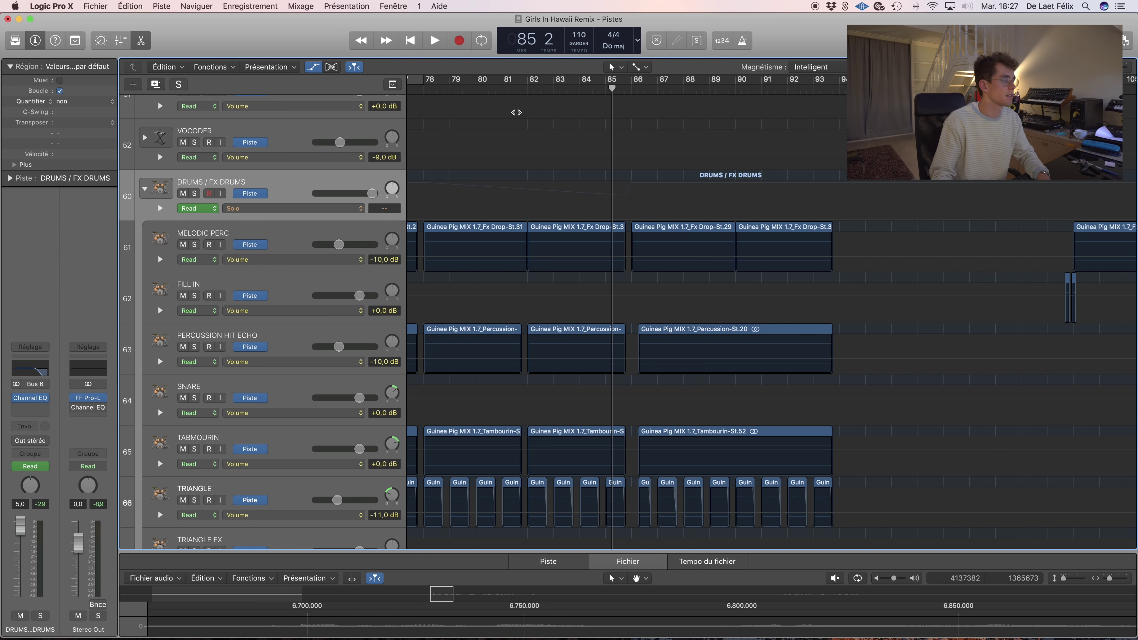
- Play from bar 85, follow the clap, hi-hat and bass tracks further down, and stop playback
key(space)
scroll(538, 119, right, 3)
scroll(561, 124, down, 10)
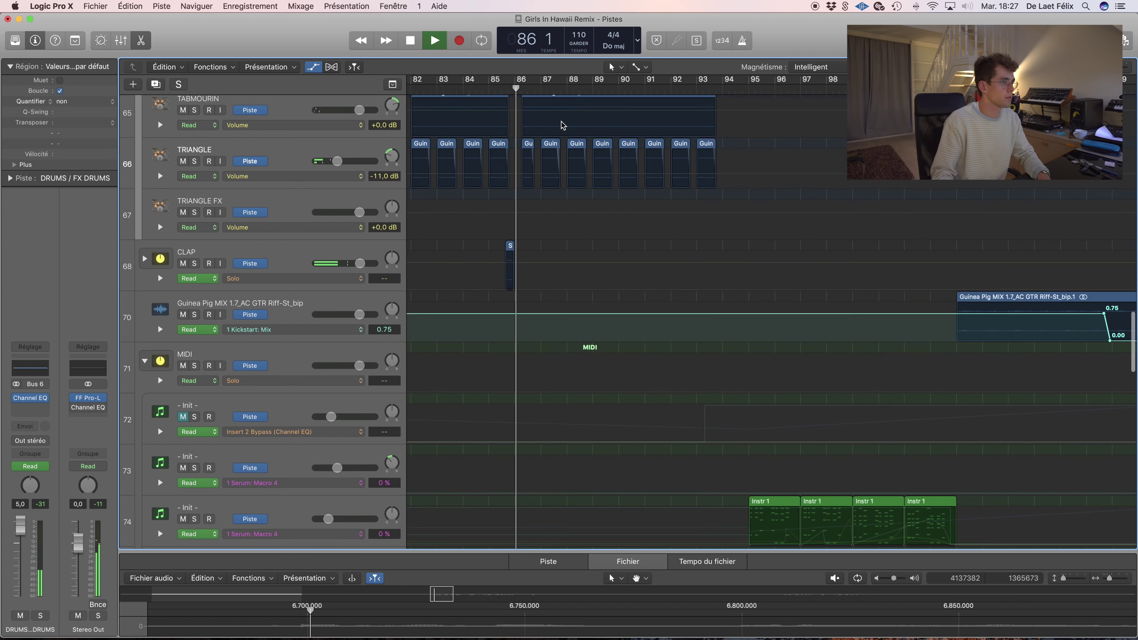
scroll(564, 126, down, 15)
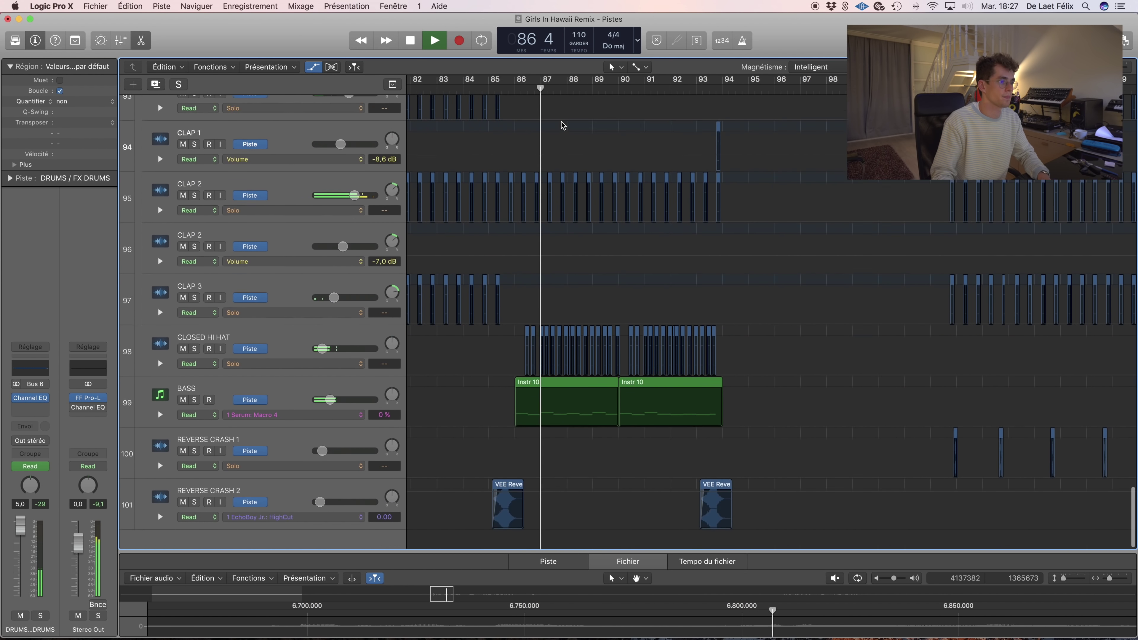
scroll(561, 122, down, 2)
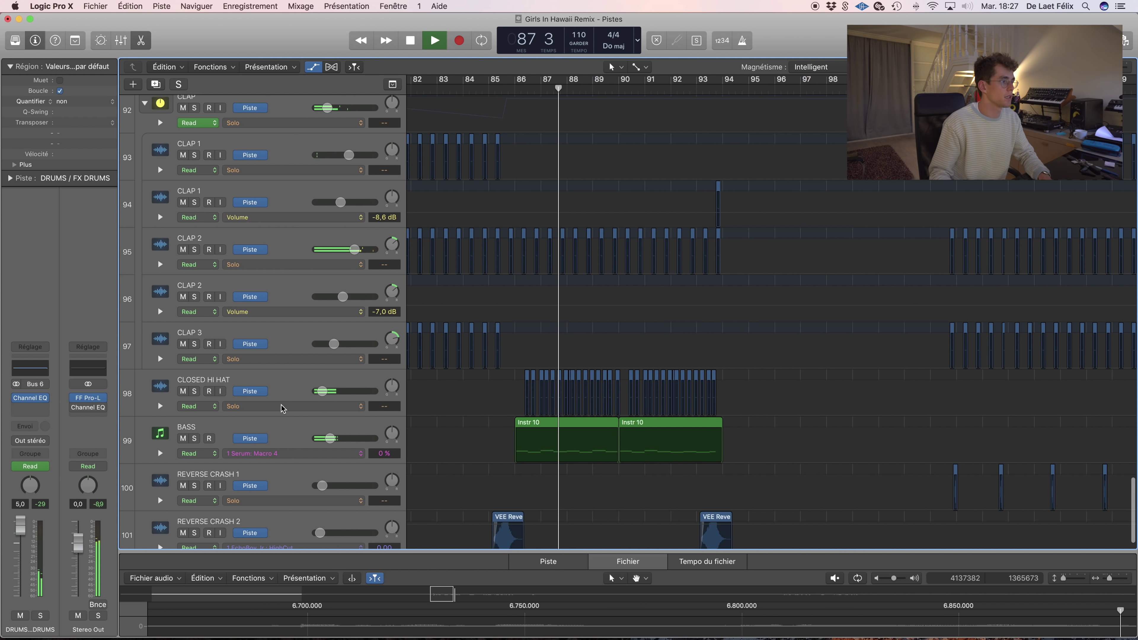
key(space)
- Solo the BASS track, play it from bar 86, and clear its solo during playback
click(213, 440)
key(s)
click(516, 90)
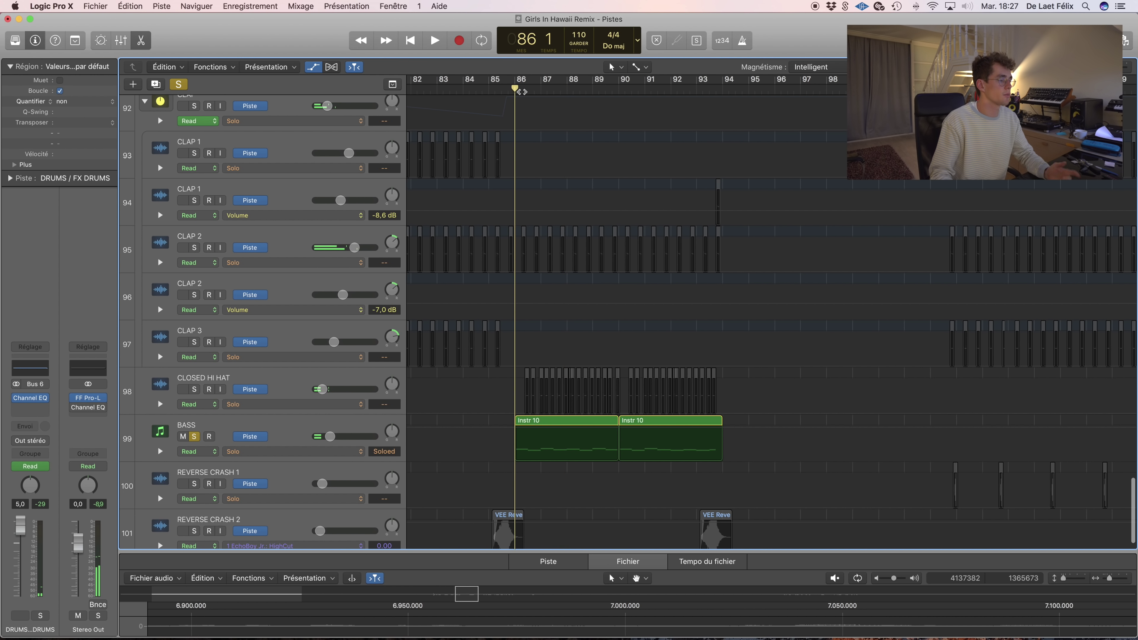
key(space)
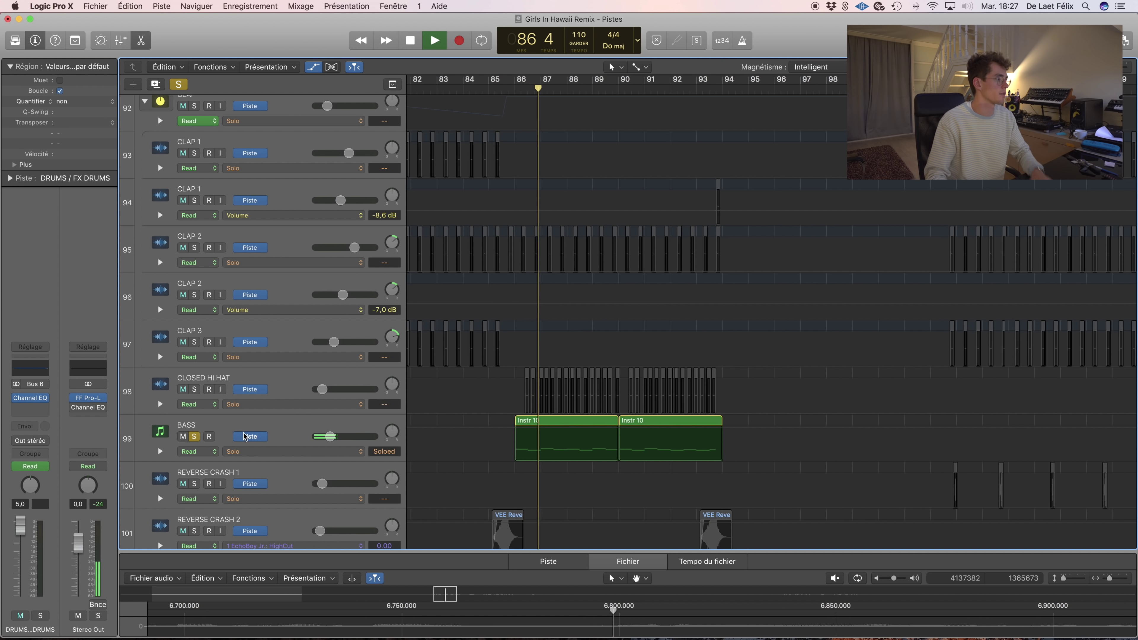
click(195, 437)
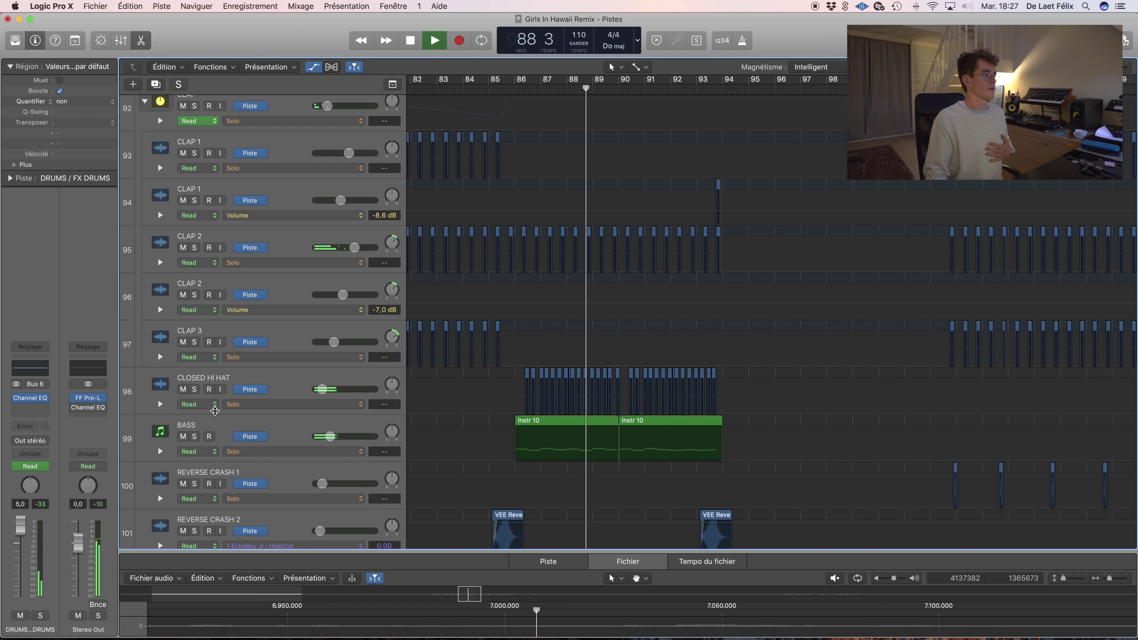
- Hide the automation lanes, listen to the full mix up to about bar 97, and stop playback
scroll(483, 369, down, 1)
scroll(317, 179, up, 8)
click(313, 67)
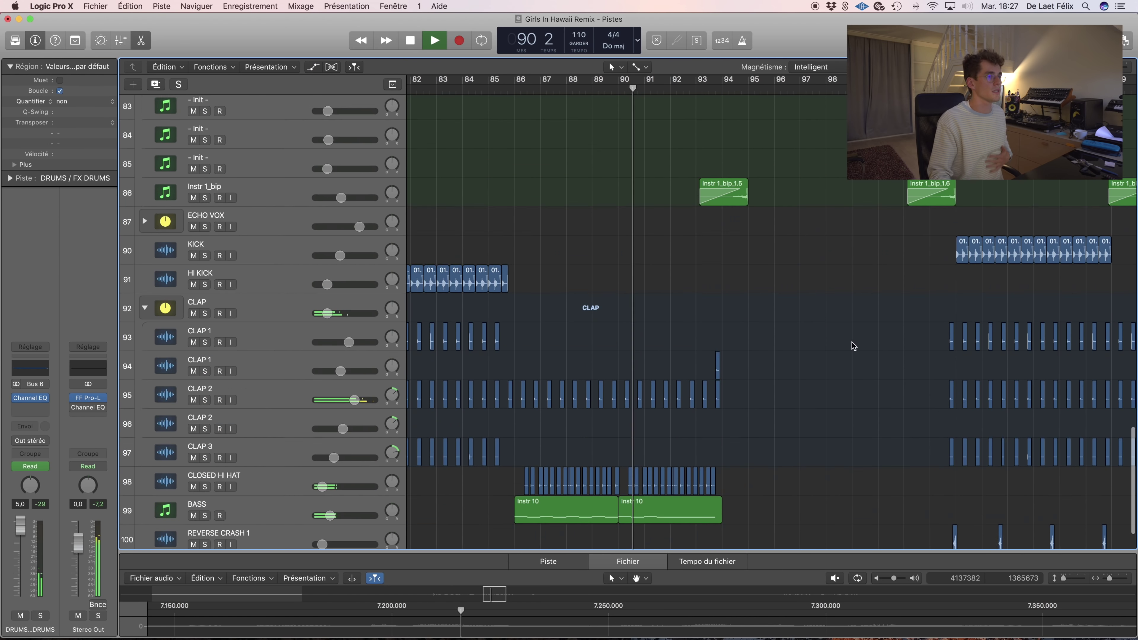
scroll(801, 329, up, 10)
scroll(801, 329, up, 5)
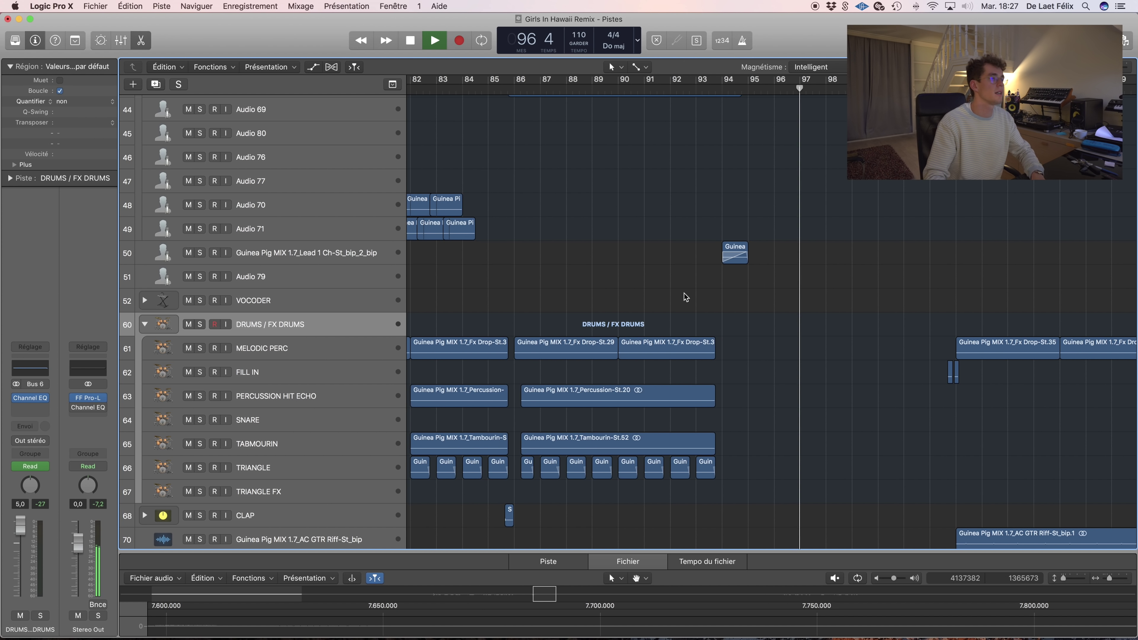
key(space)
- Audition the Lead 1 Ch-St_bip_2_bip track alone from bar 94, and clear its solo
click(270, 256)
key(s)
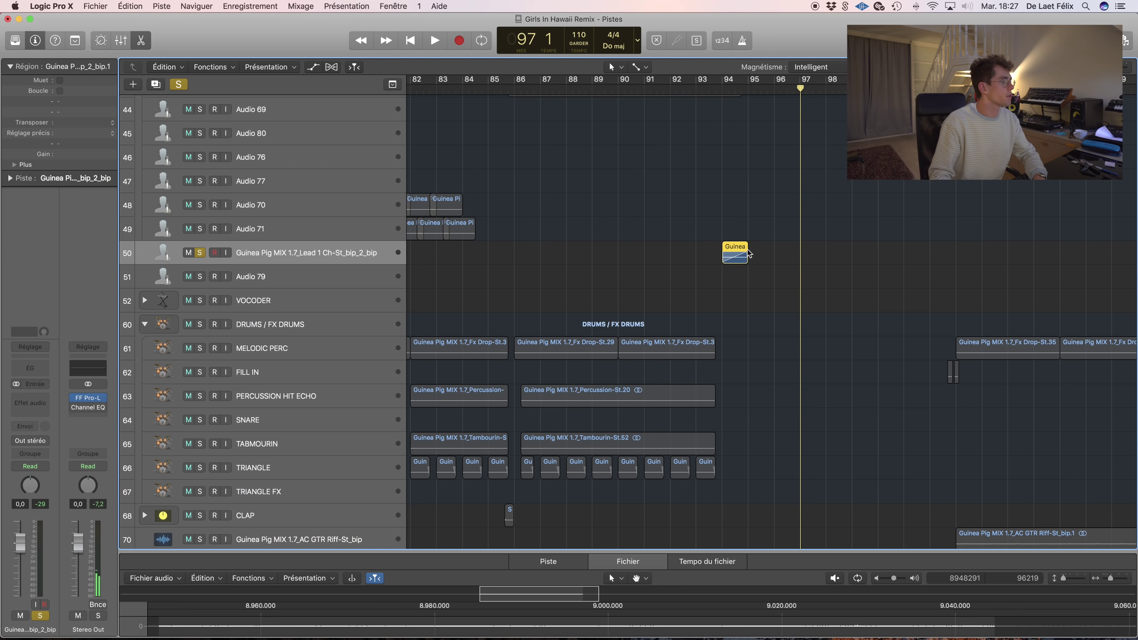
click(715, 93)
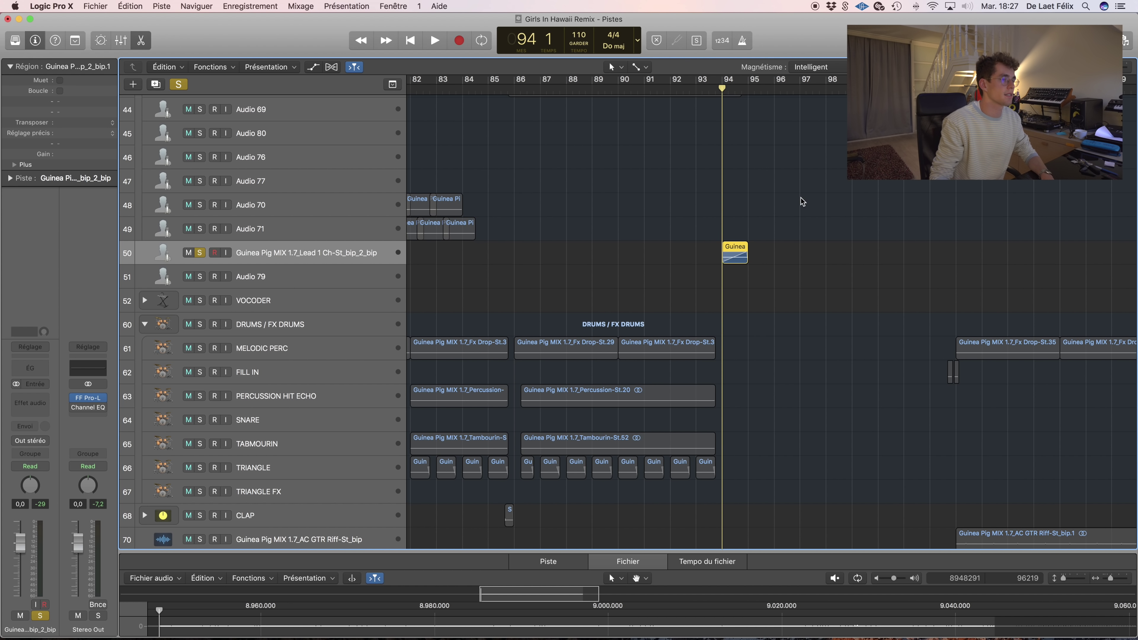
key(space)
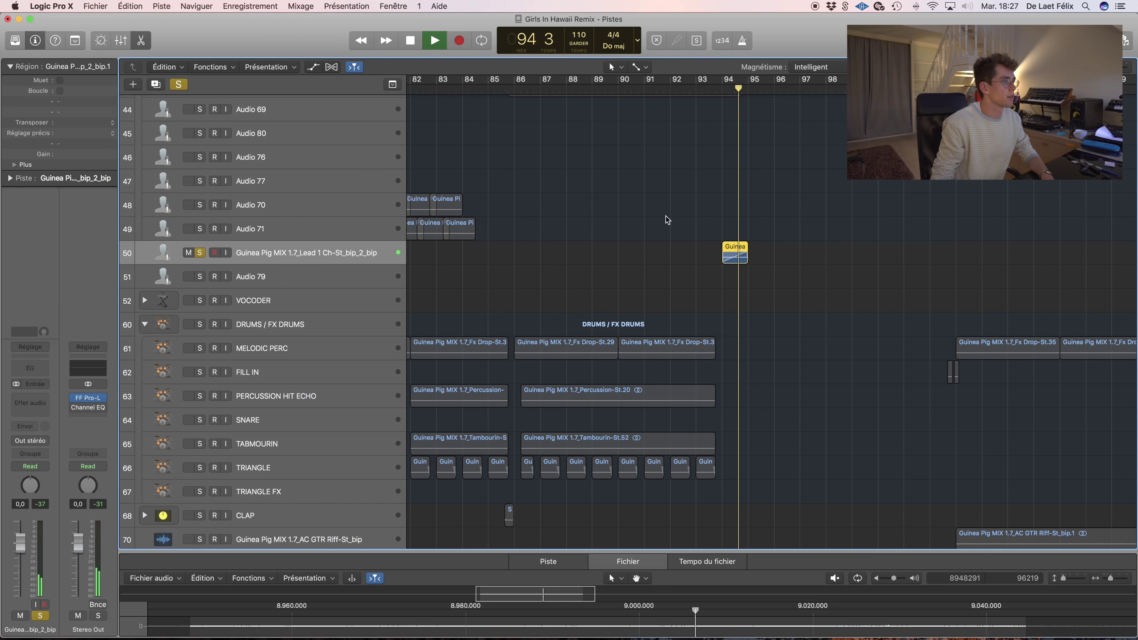
key(space)
key(s)
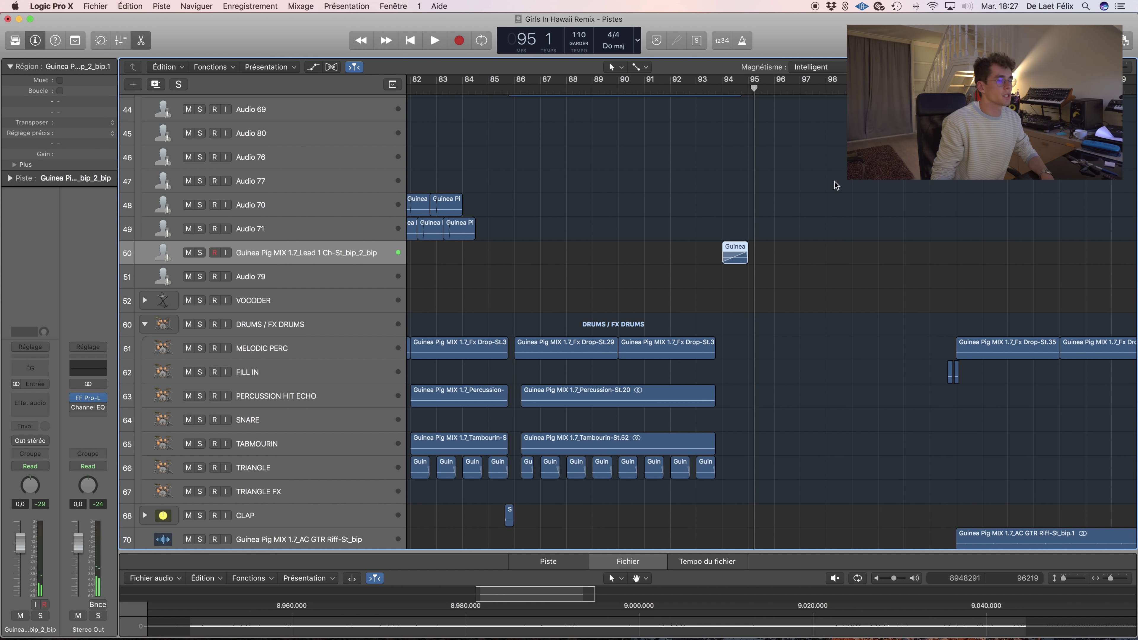
- Cycle the GUITAR ACOUSTIC section from bar 95, expand the stack, and play it soloed
scroll(835, 182, right, 3)
scroll(835, 181, up, 7)
scroll(811, 177, up, 8)
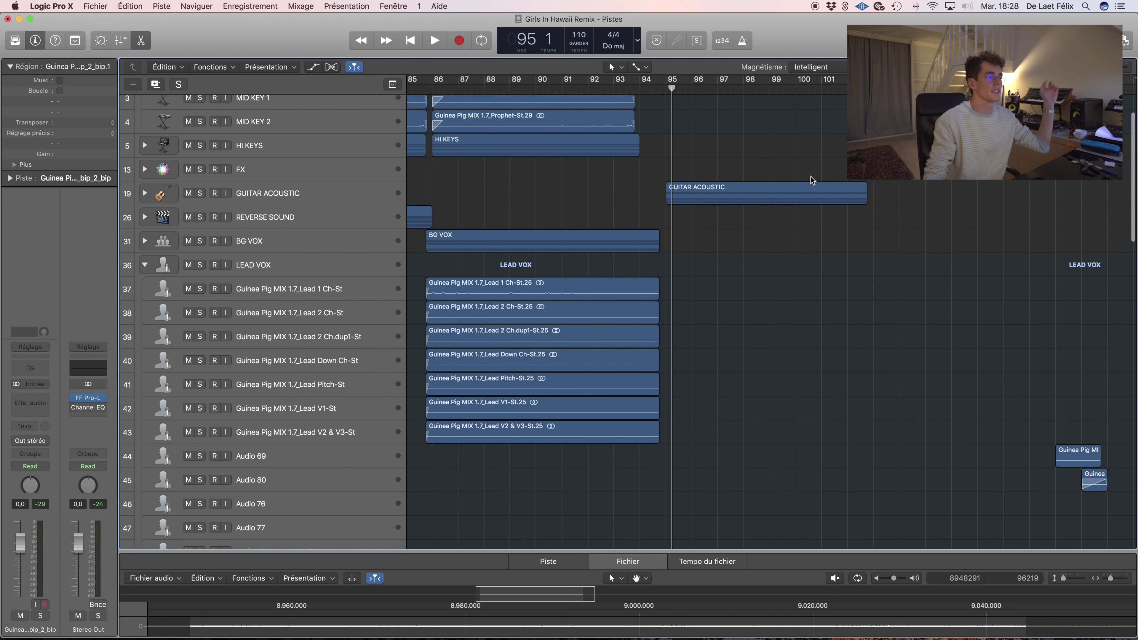
key(c)
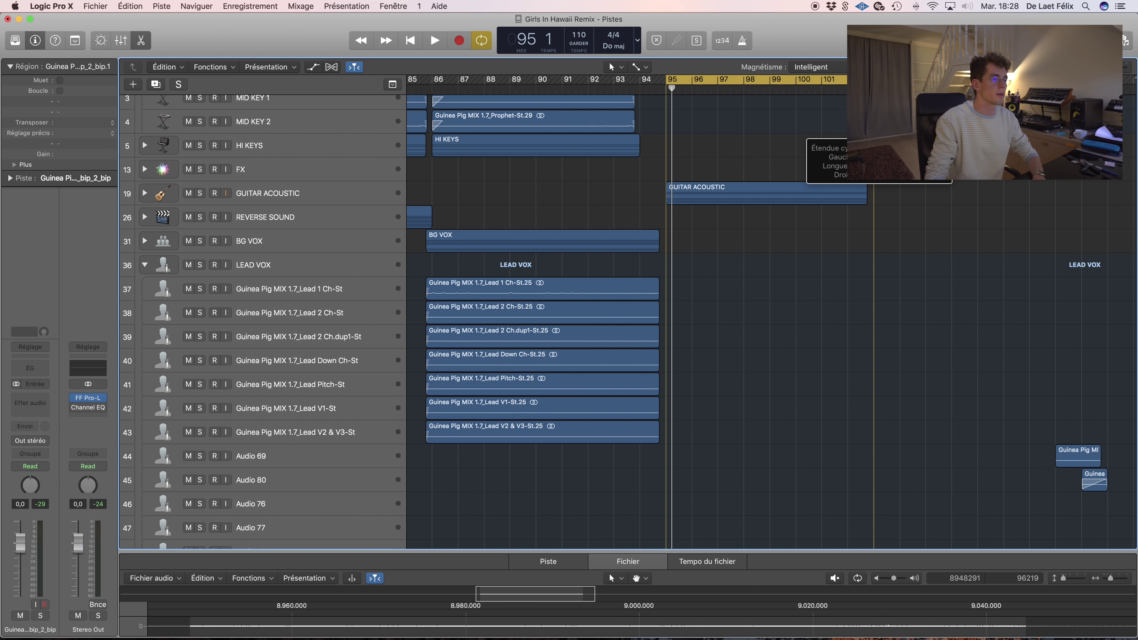
click(145, 193)
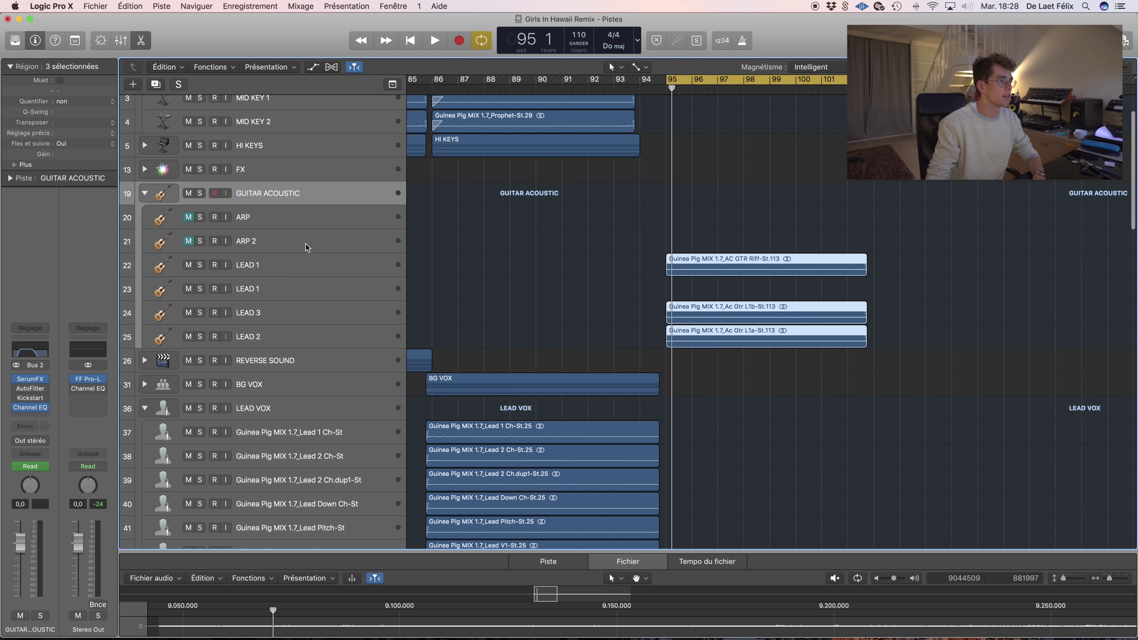
key(s)
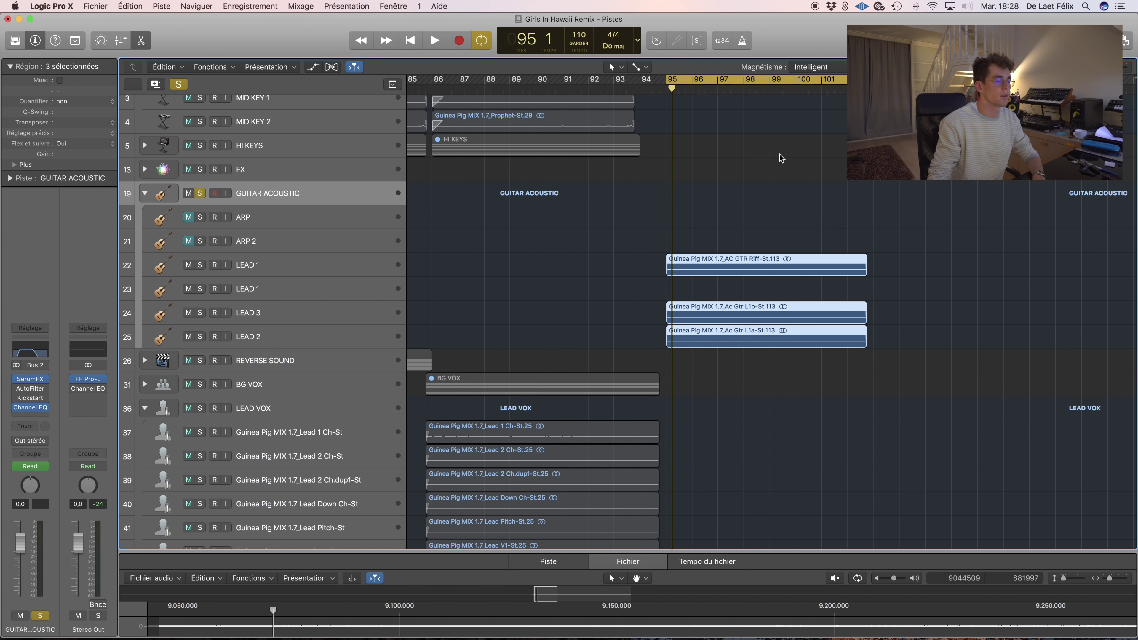
key(space)
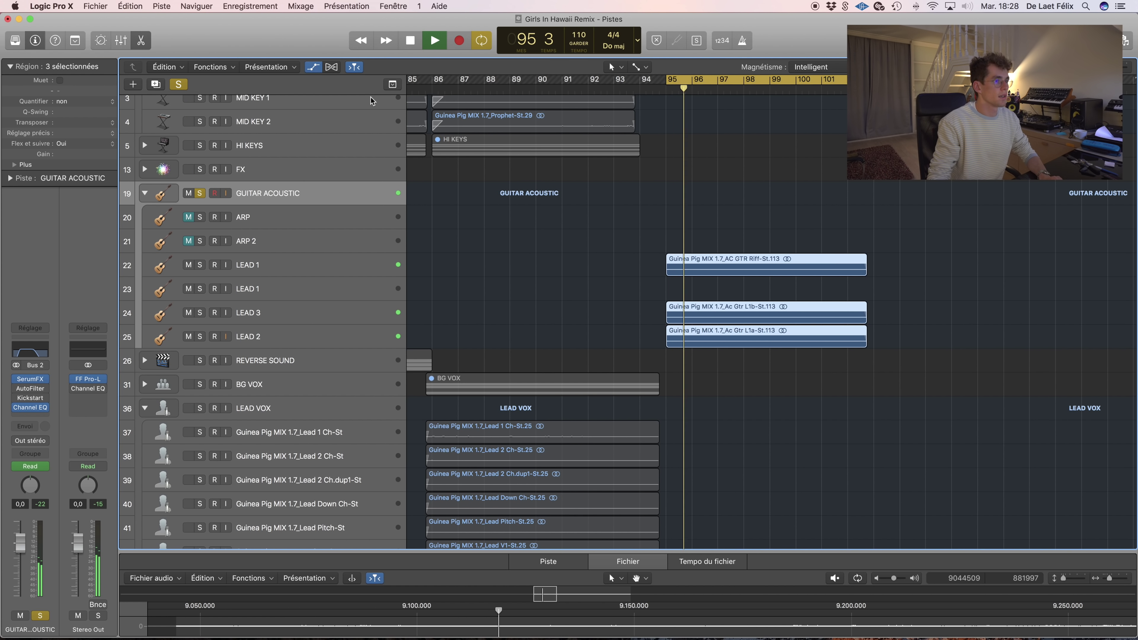
- Show the GUITAR ACOUSTIC automation for AutoFilter Cutoff and Channel EQ High Cut Frequency during playback, and stop at bar 102
scroll(710, 221, up, 3)
scroll(701, 227, up, 2)
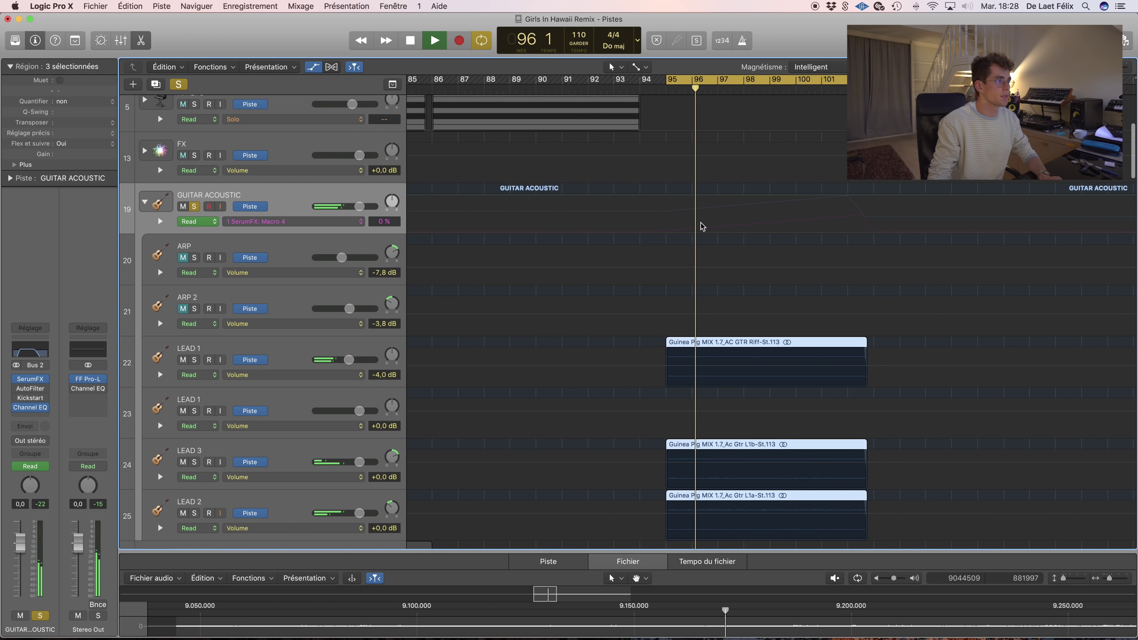
click(287, 222)
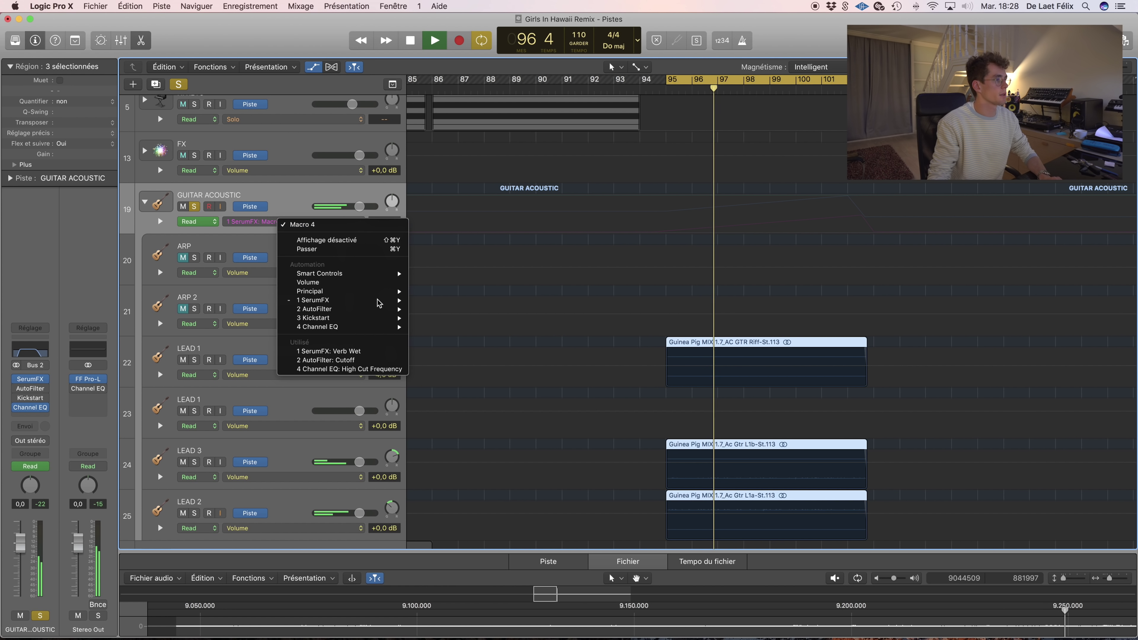
click(379, 361)
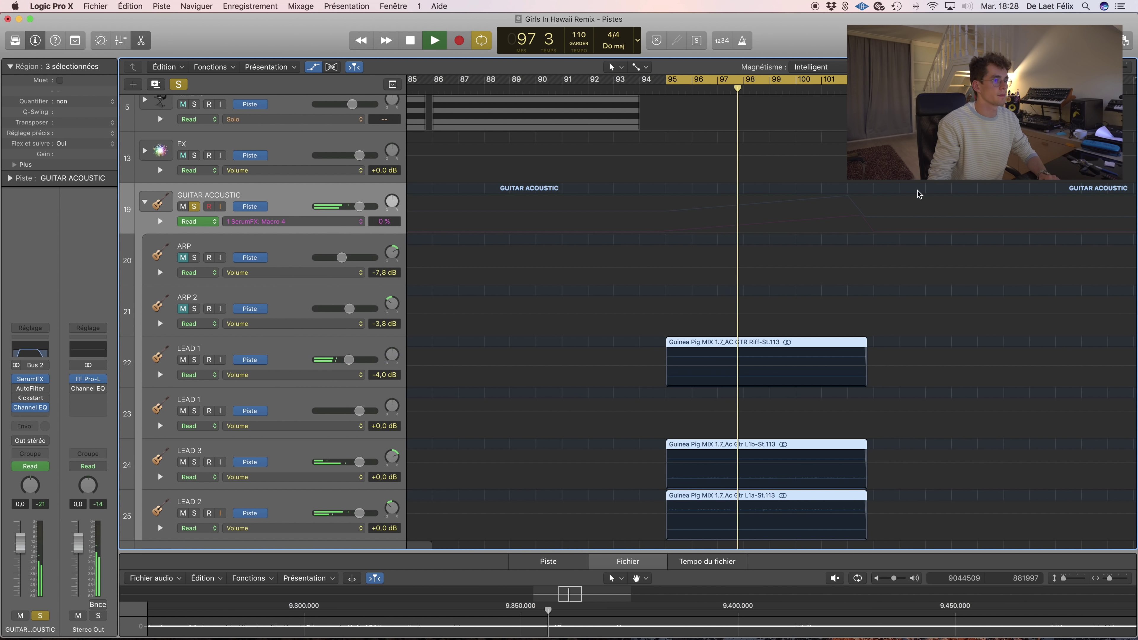
click(289, 226)
click(577, 229)
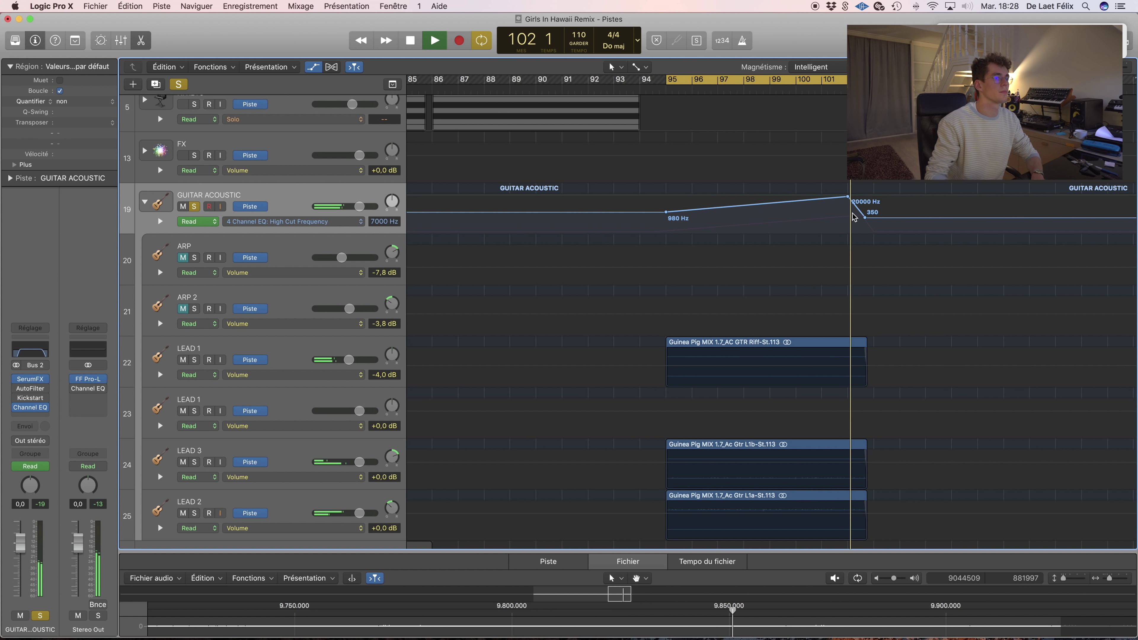
key(space)
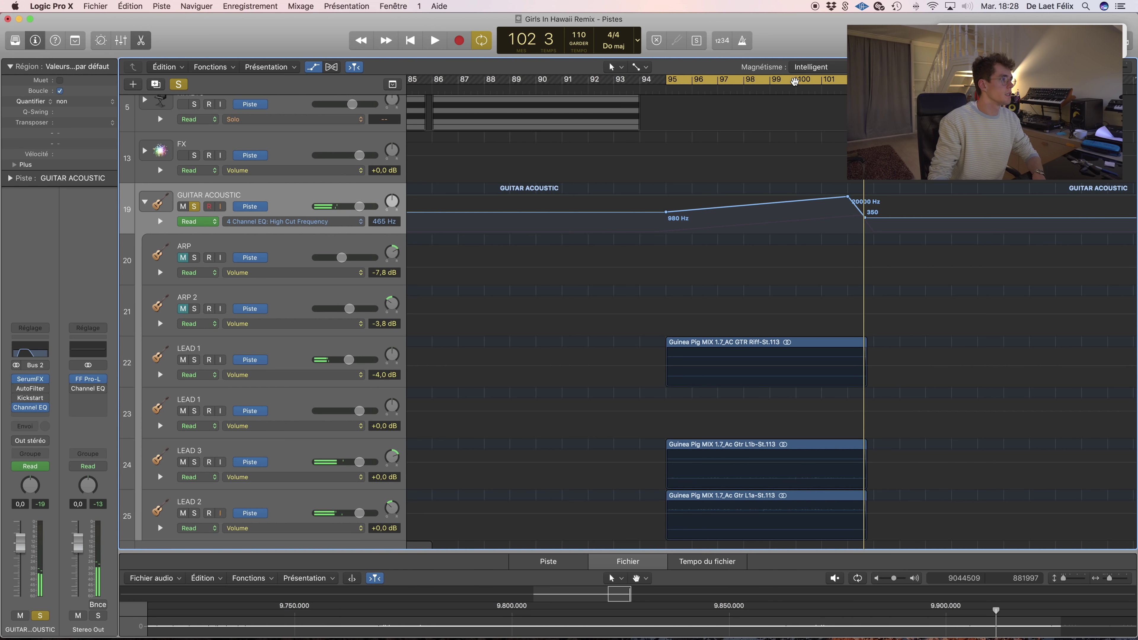
- Display the SerumFX Verb Wet automation on GUITAR ACOUSTIC and inspect the SerumFX reverb settings
click(334, 223)
click(385, 199)
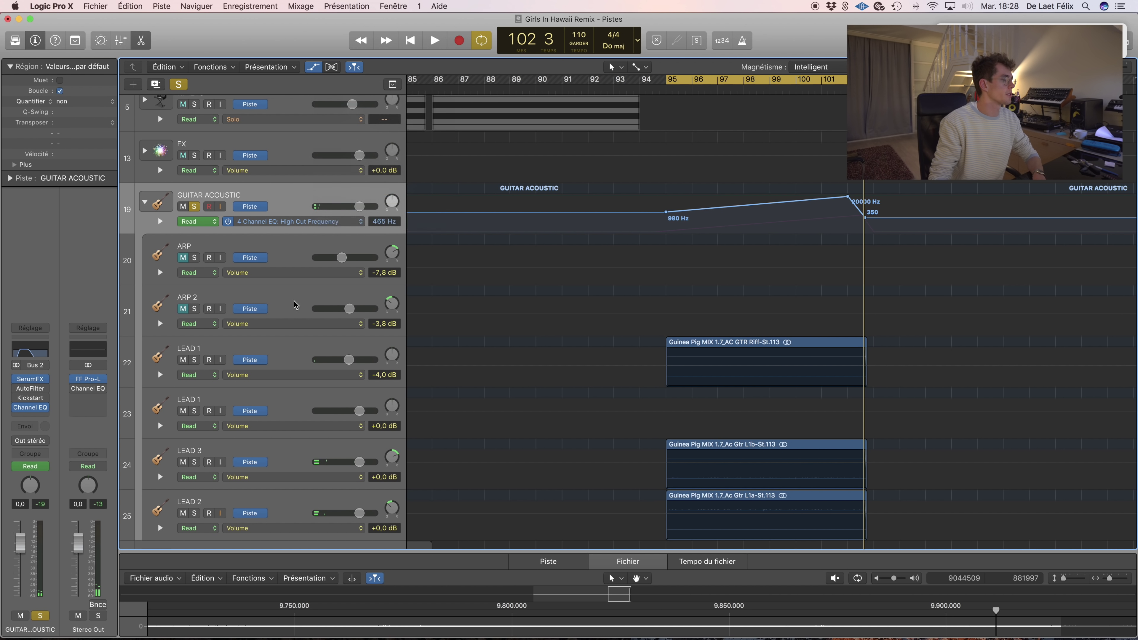
click(36, 381)
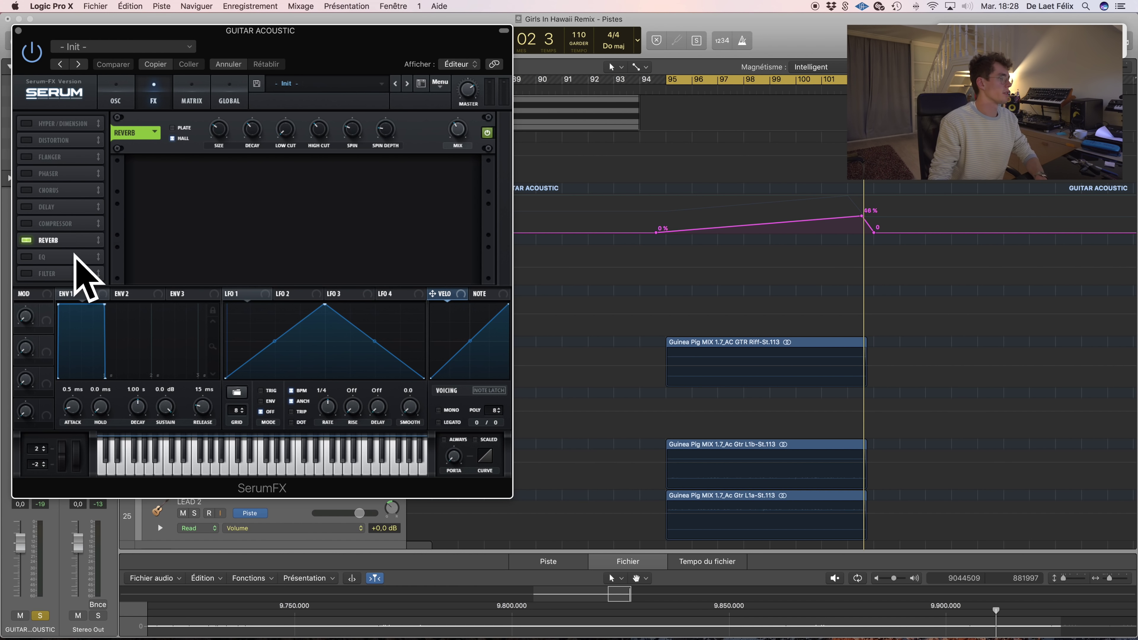
click(18, 30)
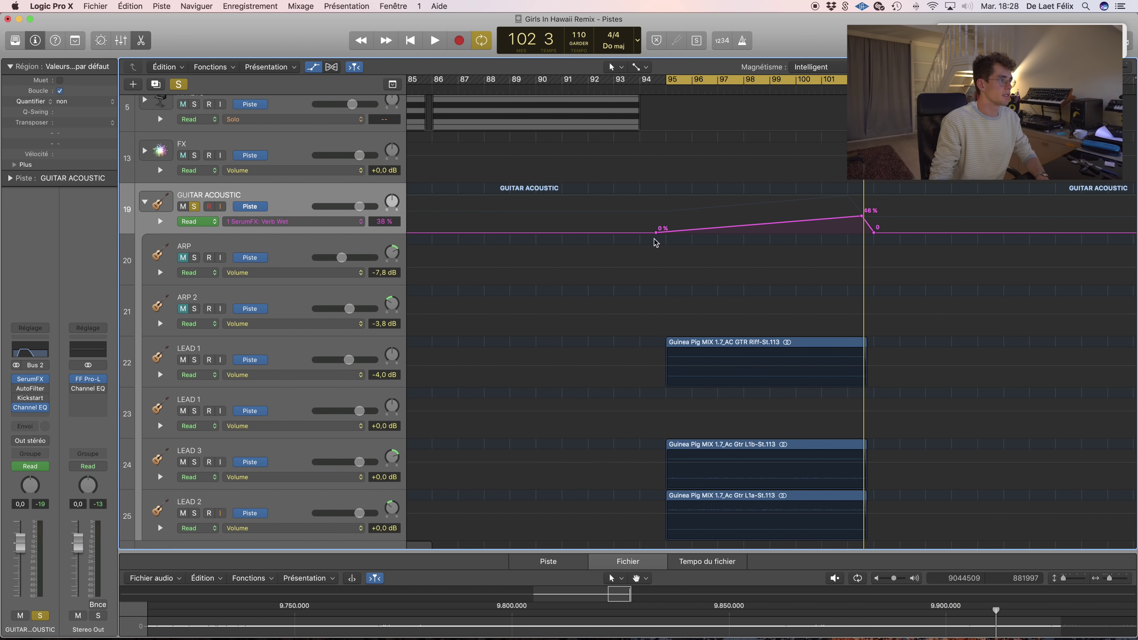
- Clear the GUITAR ACOUSTIC solo and turn off cycle mode
click(194, 207)
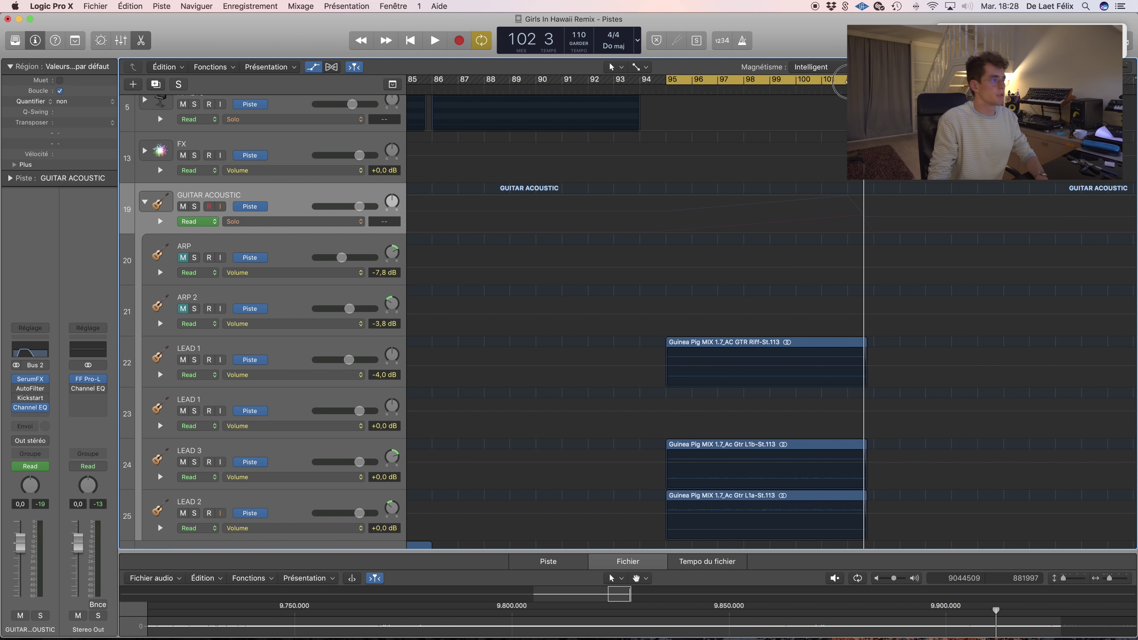
key(c)
scroll(844, 228, down, 3)
scroll(844, 229, down, 3)
scroll(843, 229, right, 3)
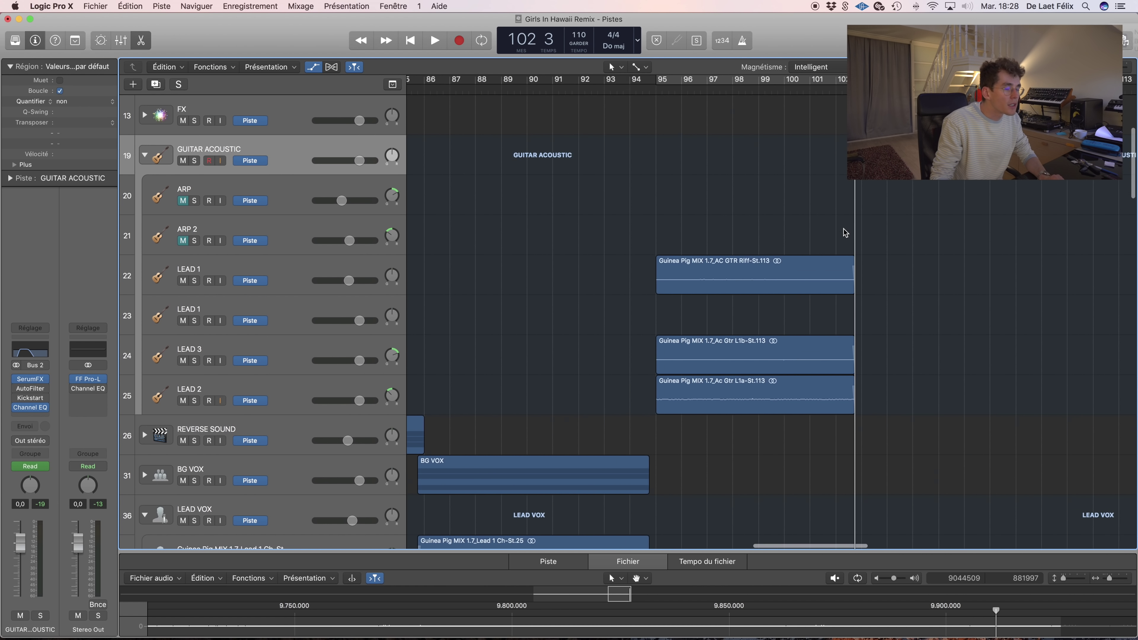
click(844, 228)
scroll(843, 231, down, 2)
scroll(845, 233, down, 1)
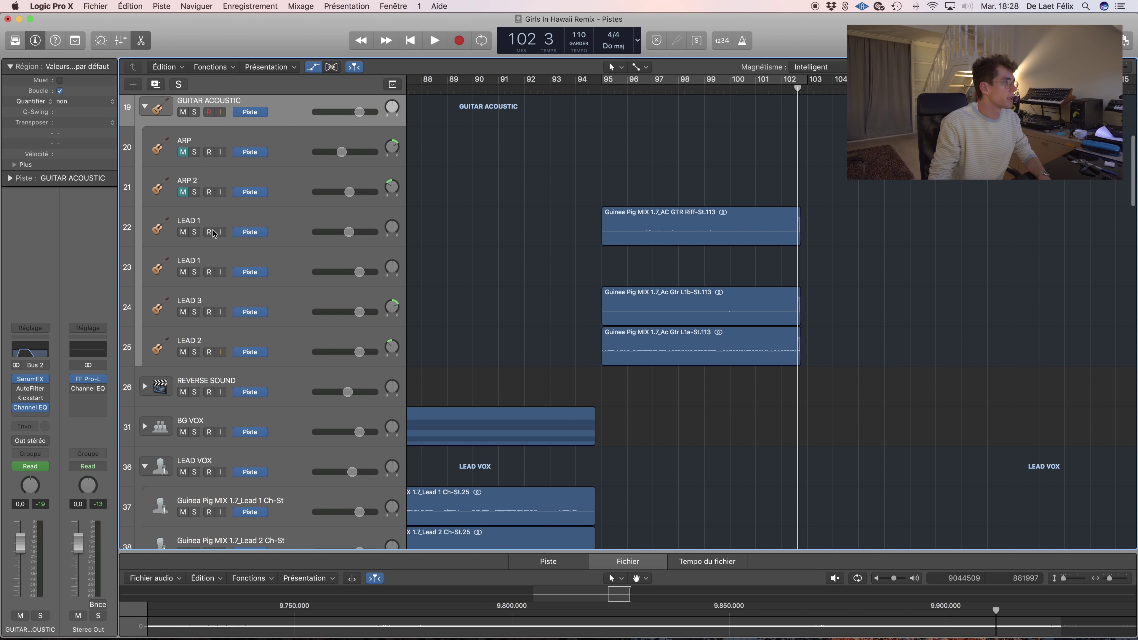
- Solo the LEAD 1 acoustic guitar track holding the AC GTR Riff region and play from bar 95
key(s)
click(617, 95)
key(space)
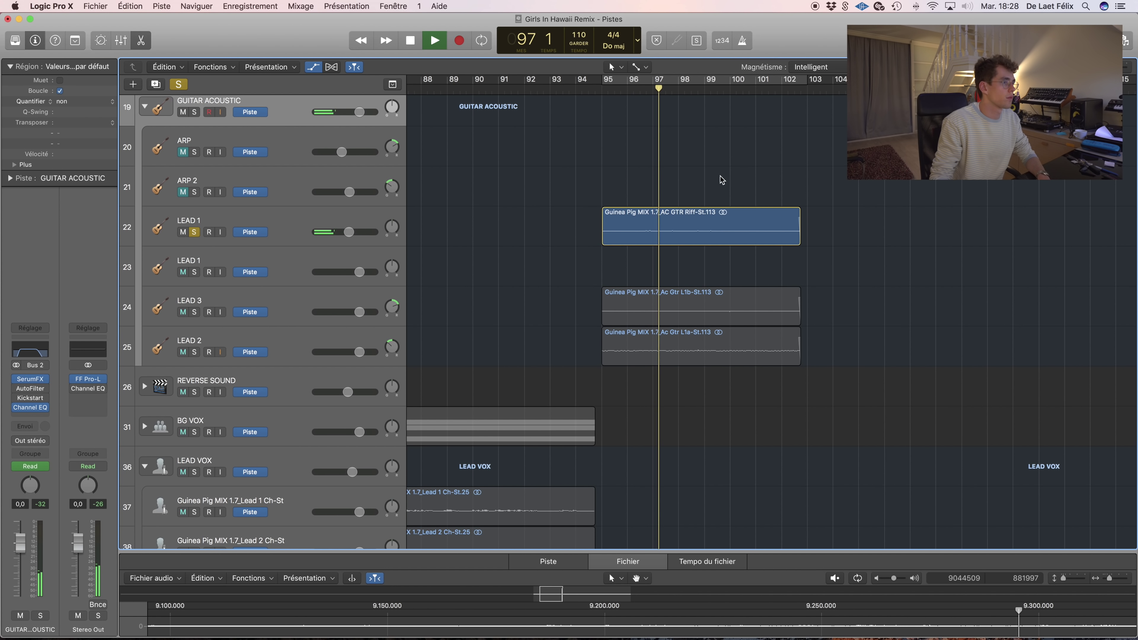
scroll(588, 193, down, 1)
- Add LEAD 3 and LEAD 2 to the soloed guitar, select LEAD 1, and stop playback
click(197, 296)
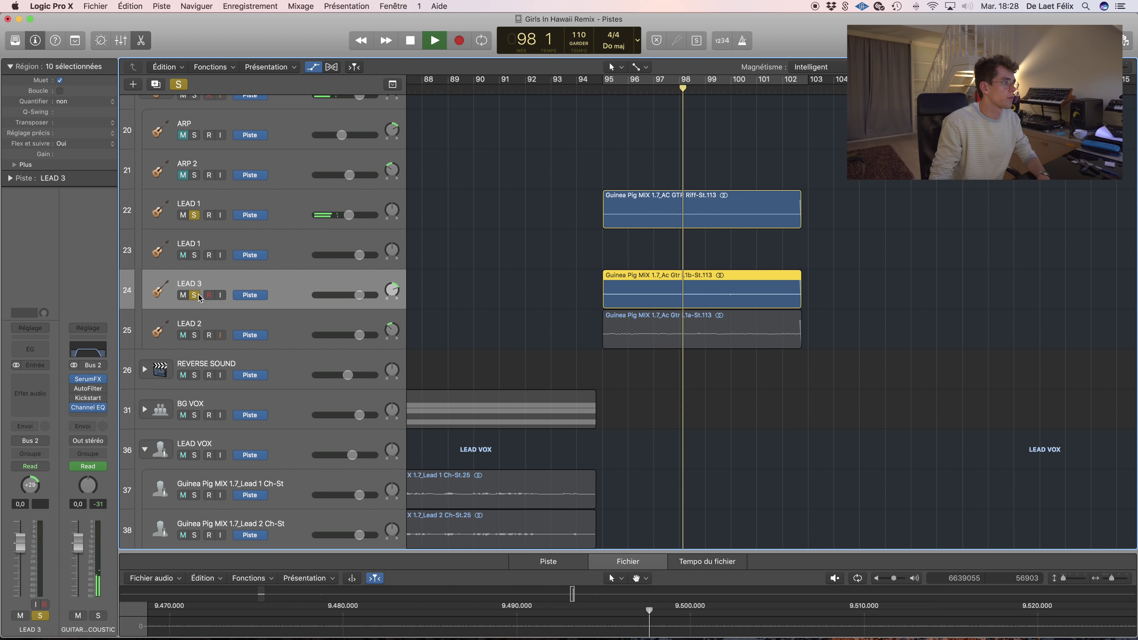
click(196, 332)
click(200, 330)
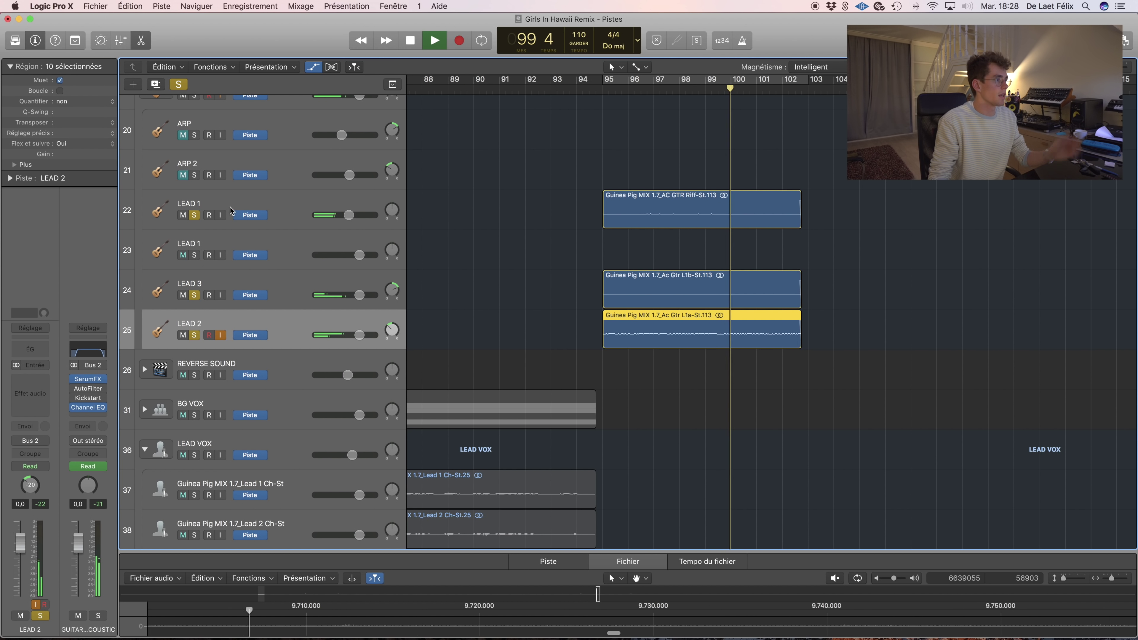
click(250, 207)
key(space)
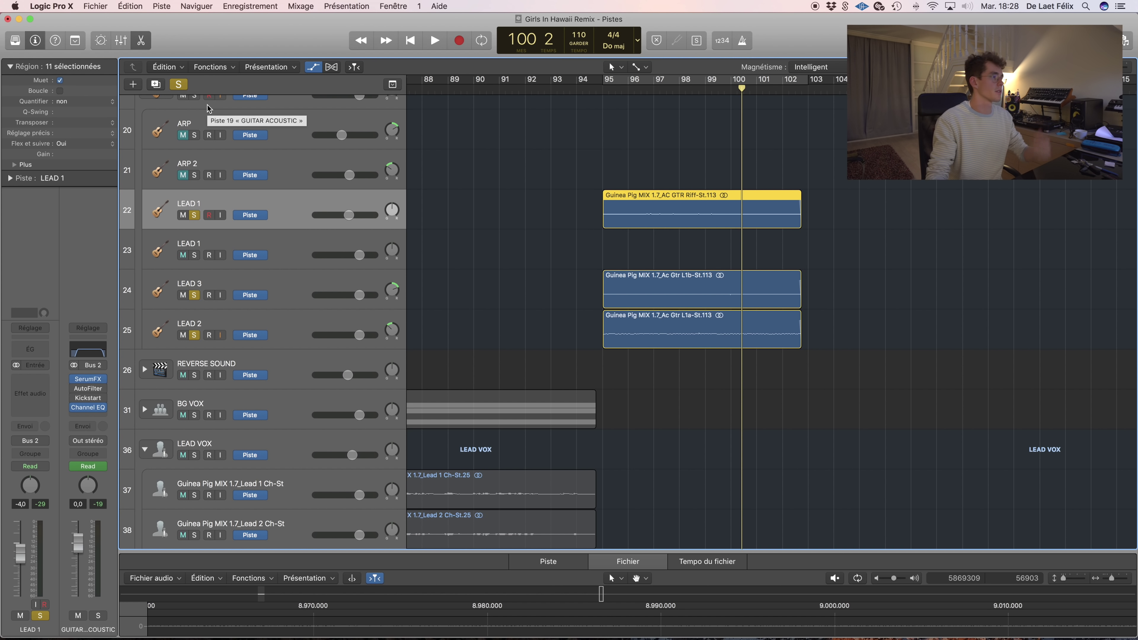
- Clear all track solos, play the full arrangement around bars 99 to 101, and stop playback
click(179, 84)
click(677, 182)
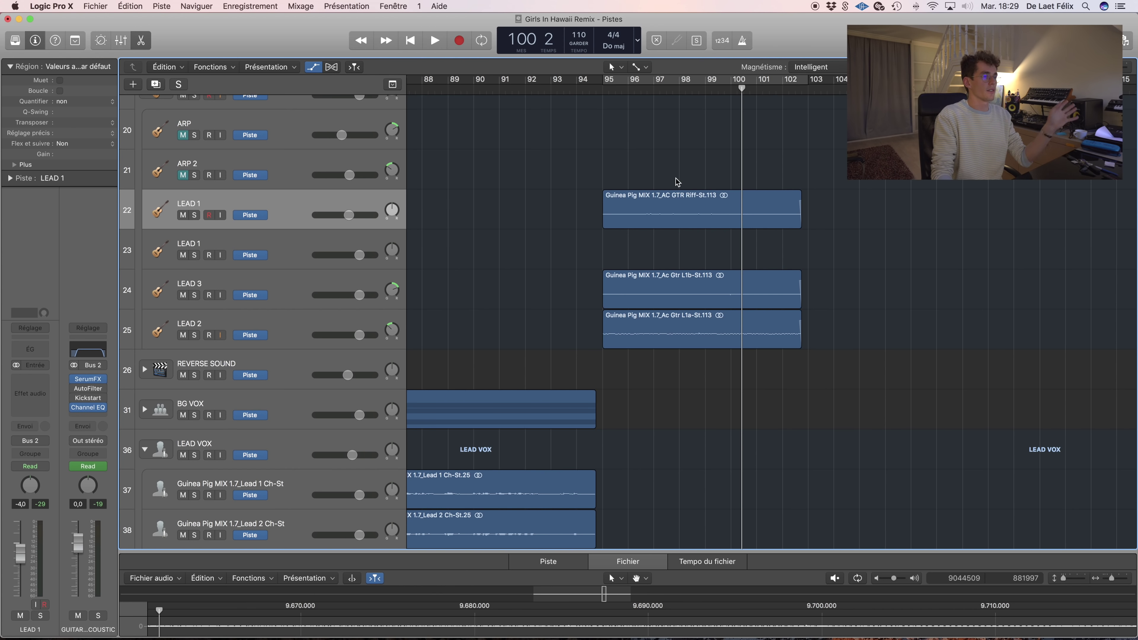
key(space)
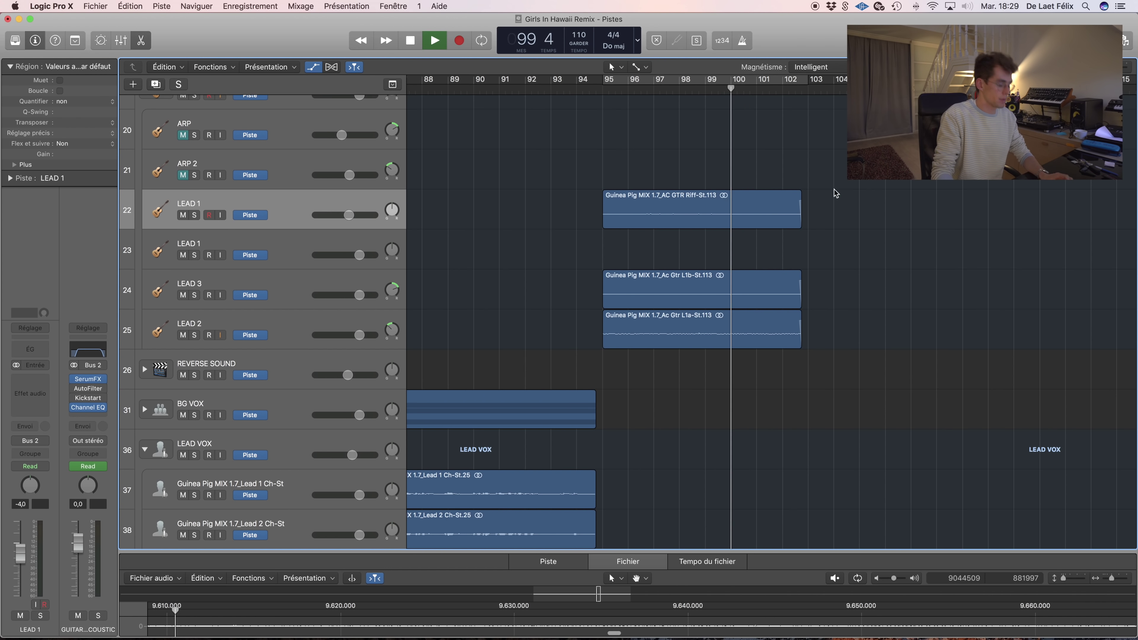
key(super+Up)
scroll(848, 215, down, 20)
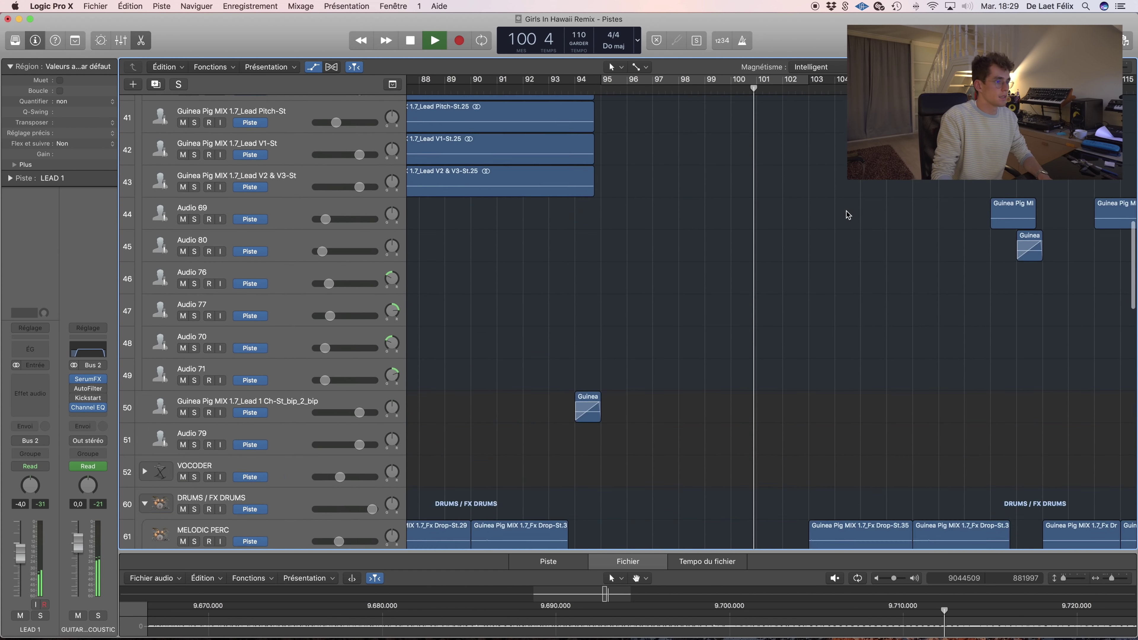
key(space)
- Select the Instr 1 regions around bar 54 in the MIDI group and play the arrangement from bar 95
drag(619, 248, 768, 191)
scroll(767, 193, left, 20)
scroll(767, 193, right, 10)
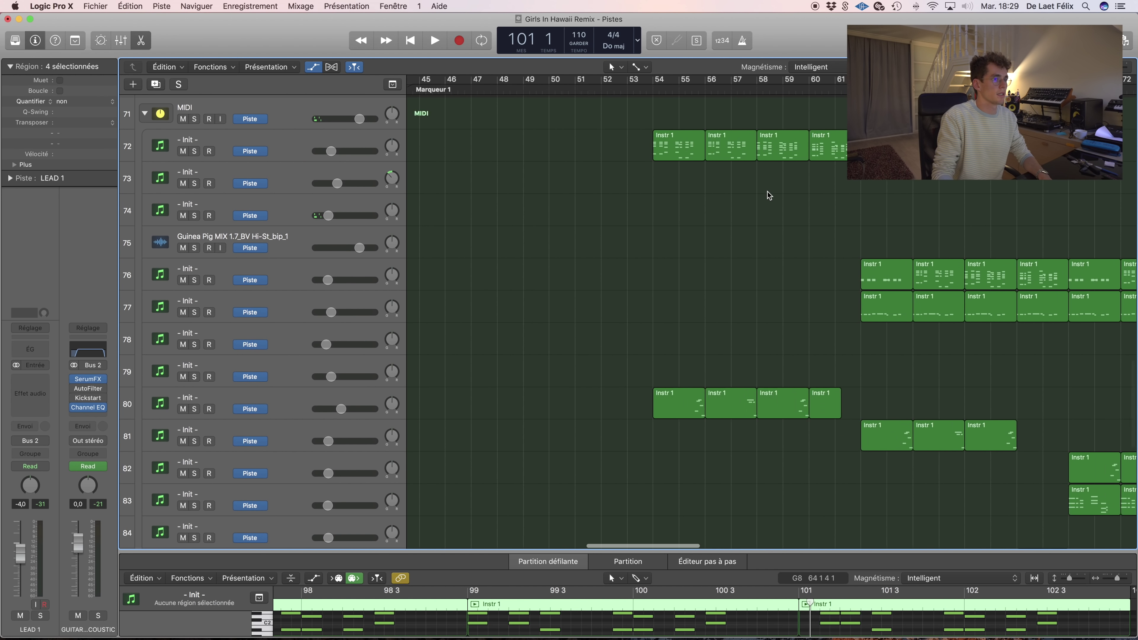
drag(672, 197, 542, 134)
scroll(542, 134, up, 5)
key(super+Left)
scroll(542, 137, right, 10)
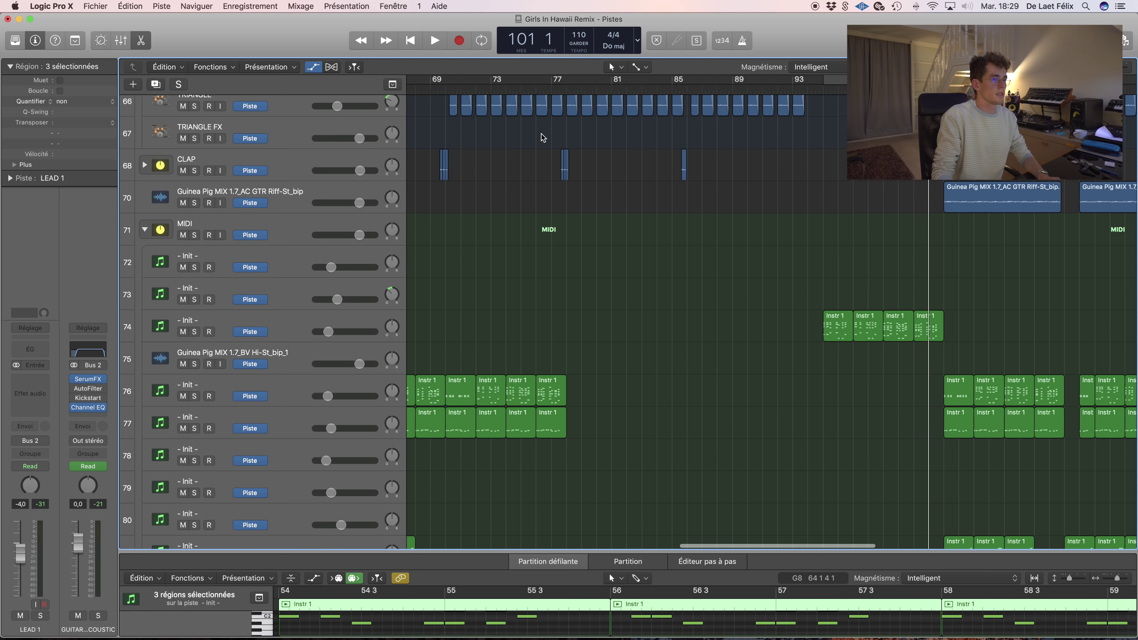
click(697, 87)
key(space)
- Examine the MIDI, kick, clap and bass tracks around bars 95 to 109 while the arrangement plays
scroll(827, 262, right, 3)
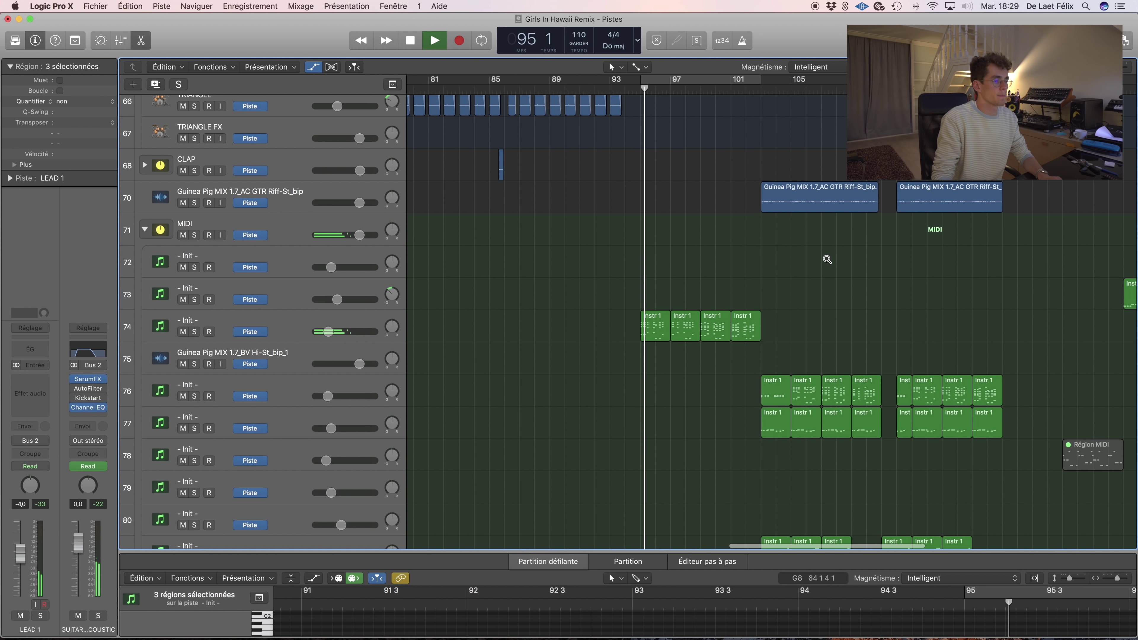
scroll(827, 262, up, 2)
scroll(812, 234, down, 15)
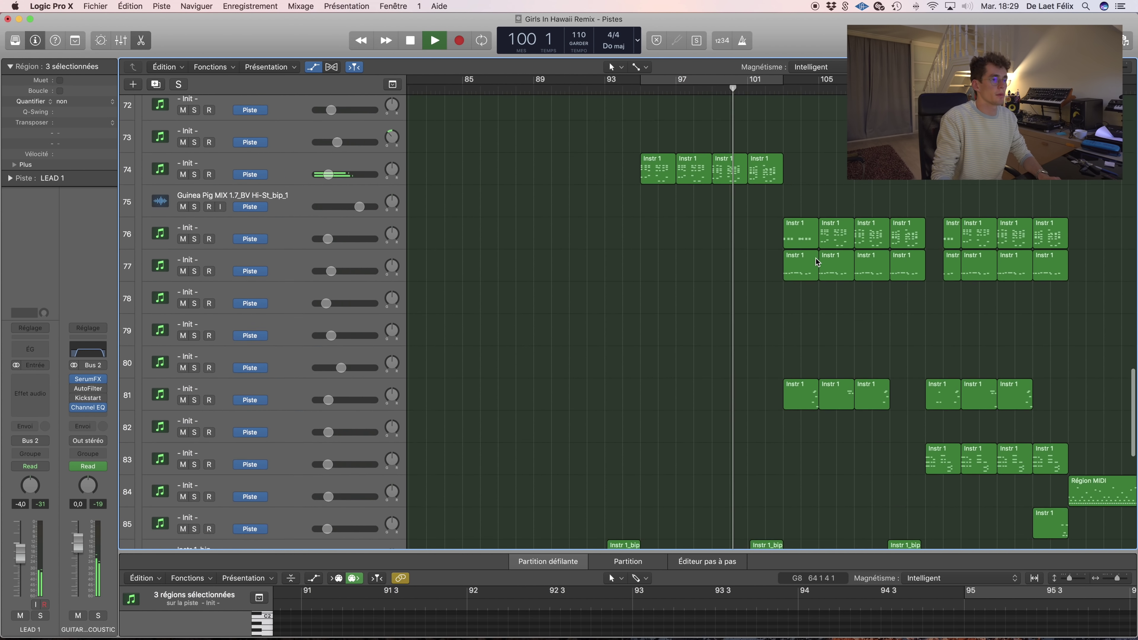
scroll(816, 258, up, 3)
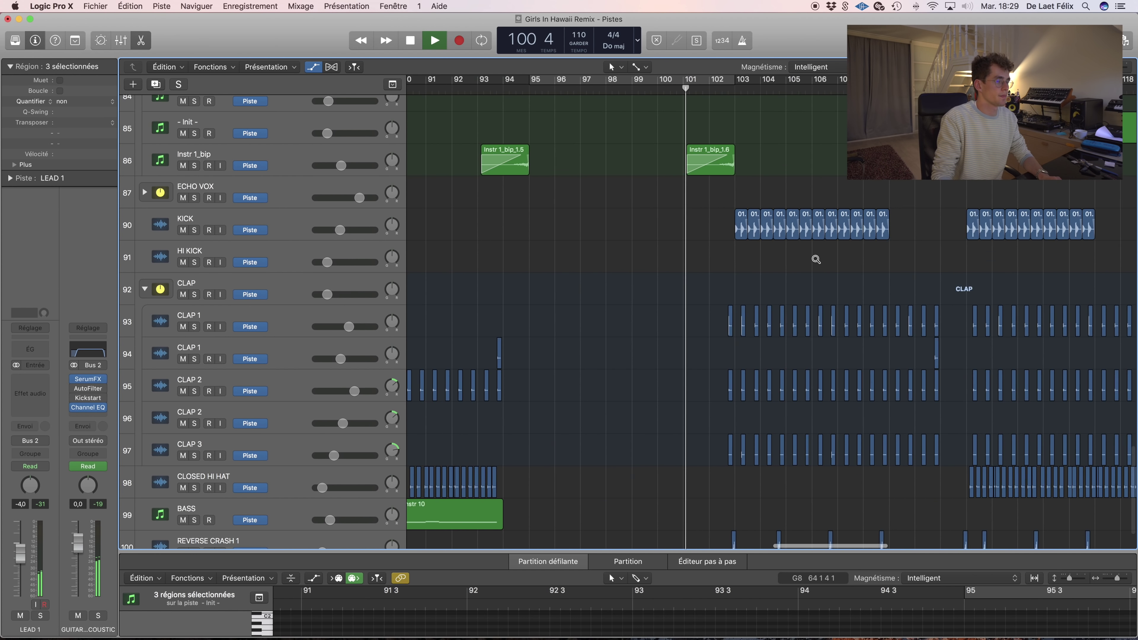
scroll(816, 258, down, 4)
scroll(816, 259, right, 2)
scroll(816, 259, down, 3)
ctrl+alt+click(817, 261)
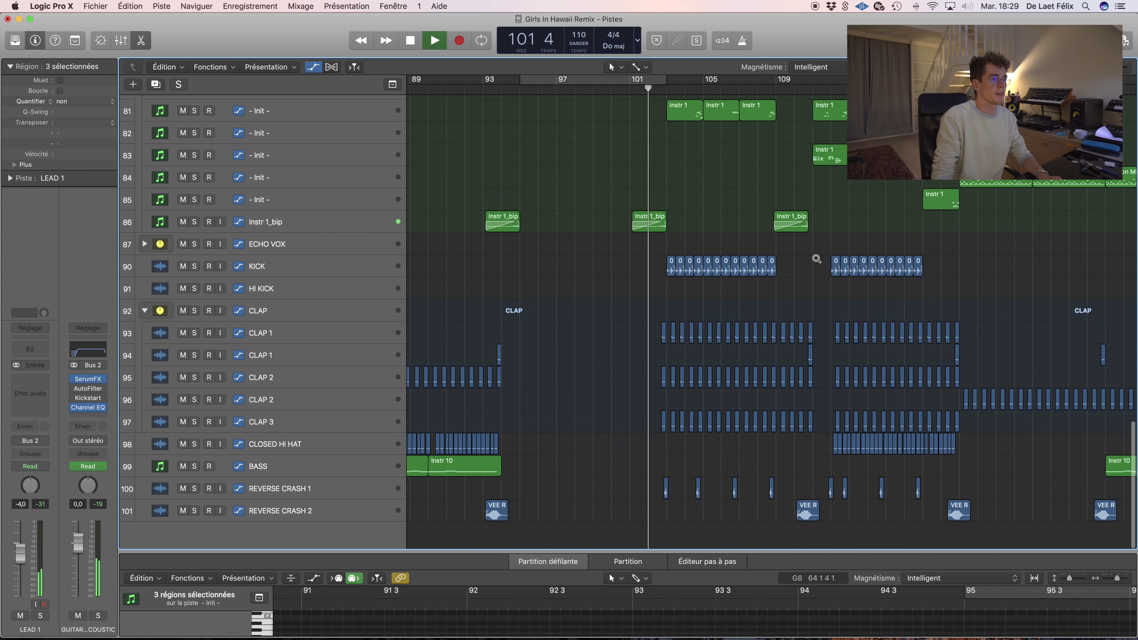
- Examine the MIDI, guitar riff and melodic percussion regions from bar 103 during playback, and stop playback
scroll(817, 259, up, 5)
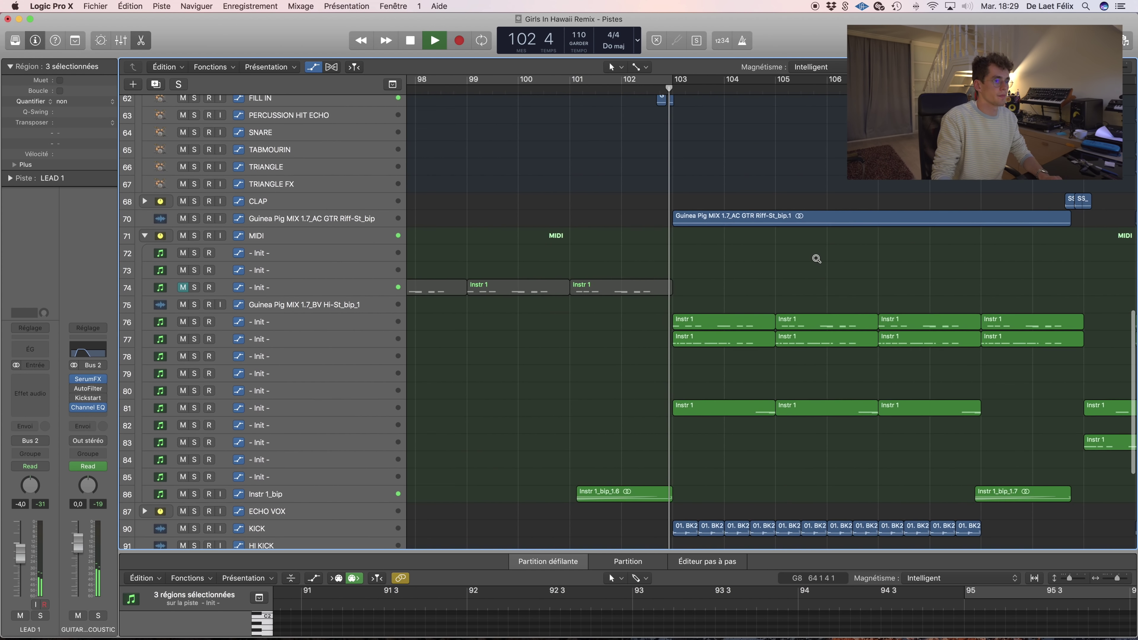
scroll(817, 261, down, 4)
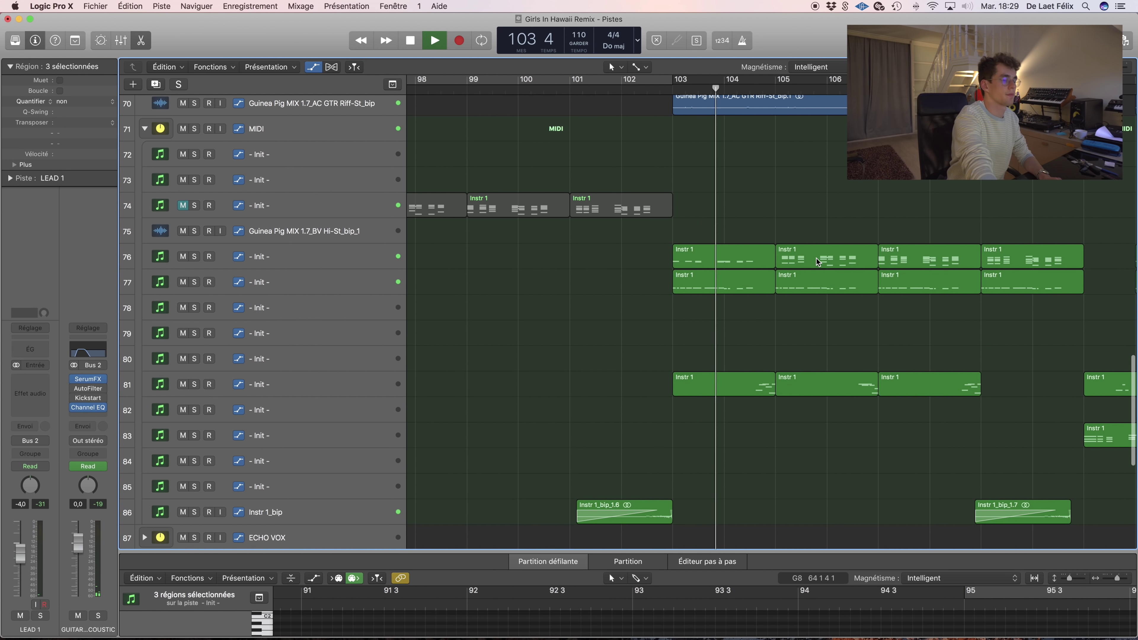
scroll(918, 340, down, 1)
key(super+Up)
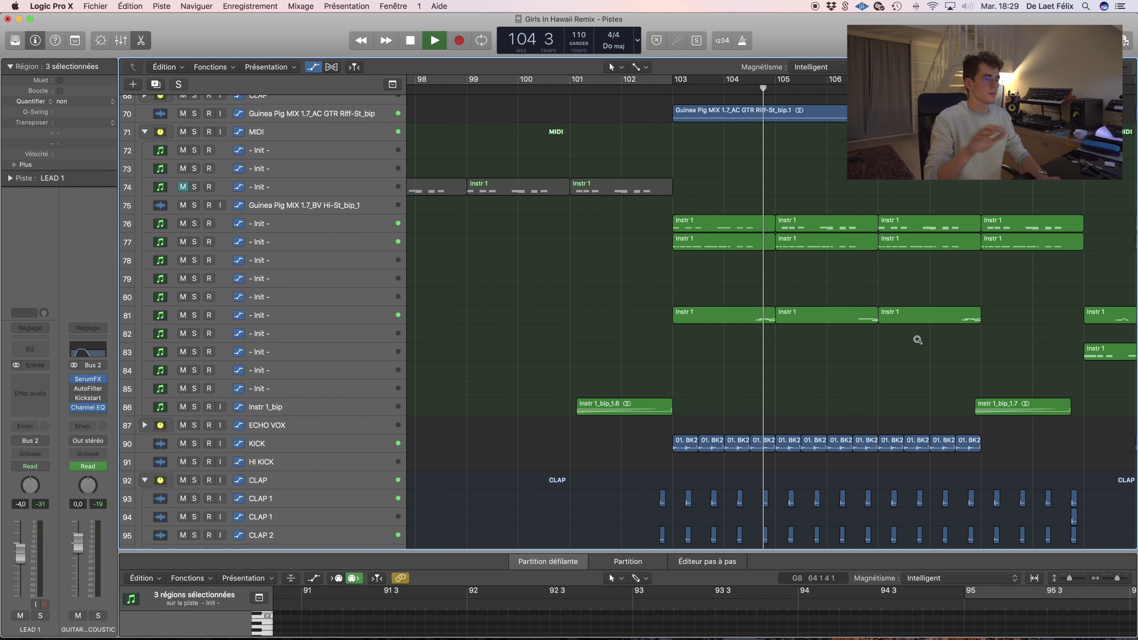
key(super+Left)
scroll(915, 336, up, 10)
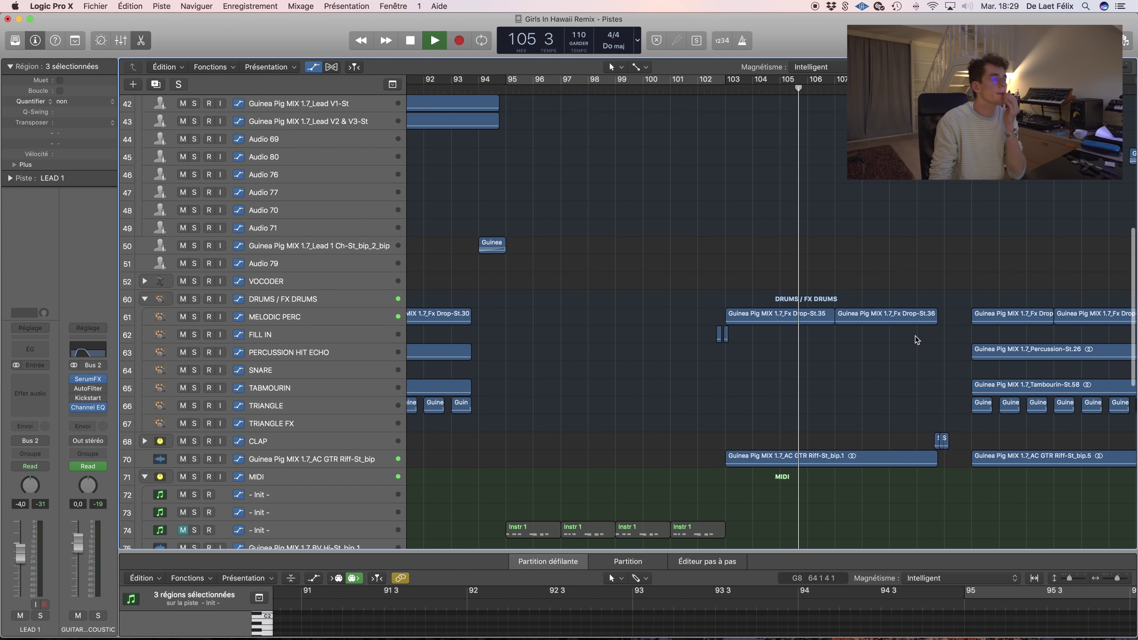
scroll(914, 341, right, 5)
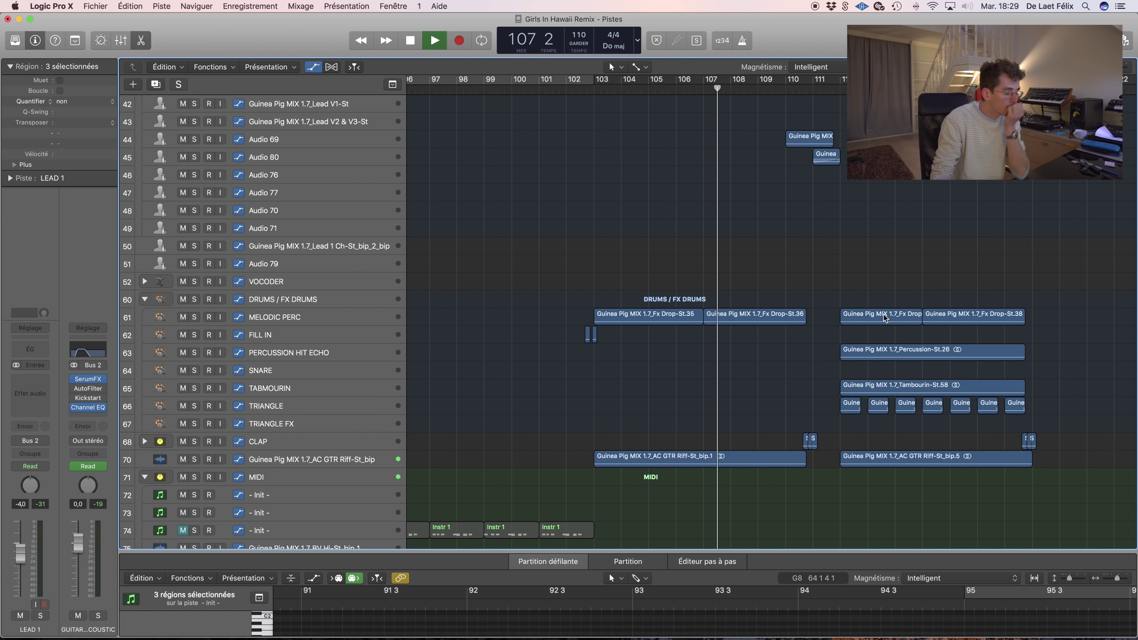
key(space)
- Play the vocal regions on Audio 69 and Audio 80 in the full mix from bar 110, and stop at bar 112
scroll(887, 300, up, 5)
click(786, 89)
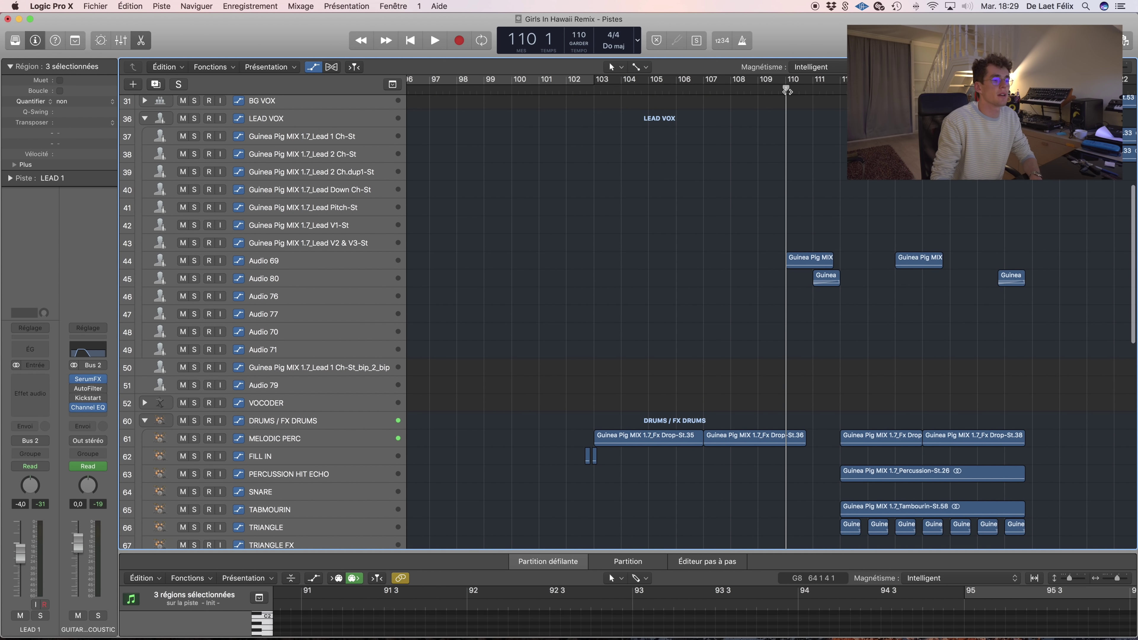
key(space)
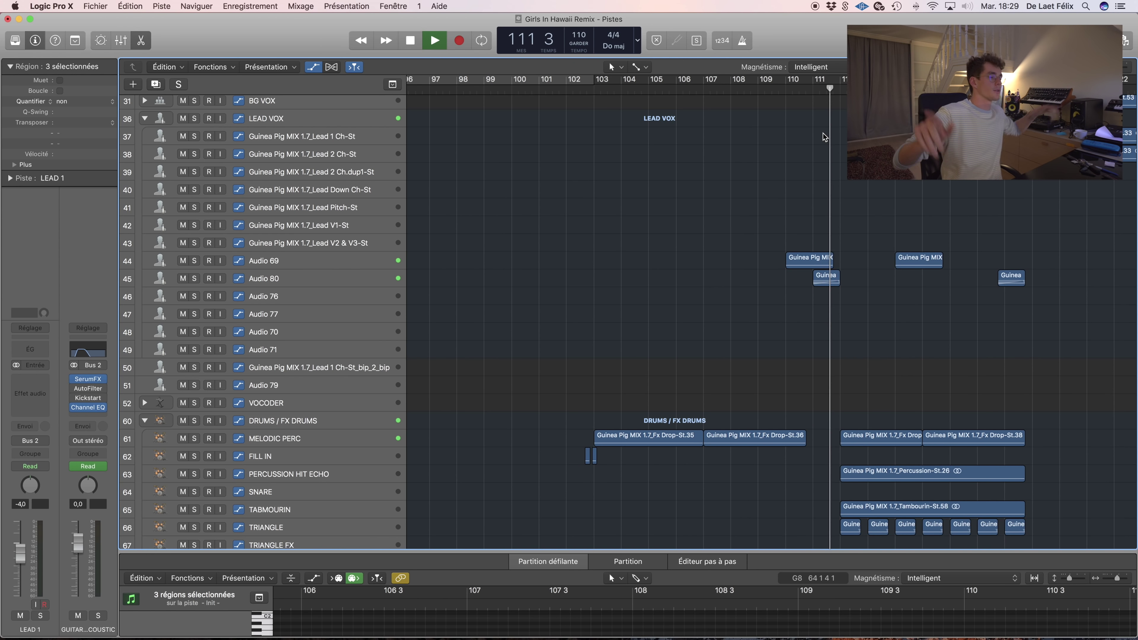
click(799, 197)
key(space)
- Show the MIDI and clap tracks, replay the transition from around bar 109, and stop at bar 112
scroll(805, 197, down, 15)
drag(825, 363, 828, 284)
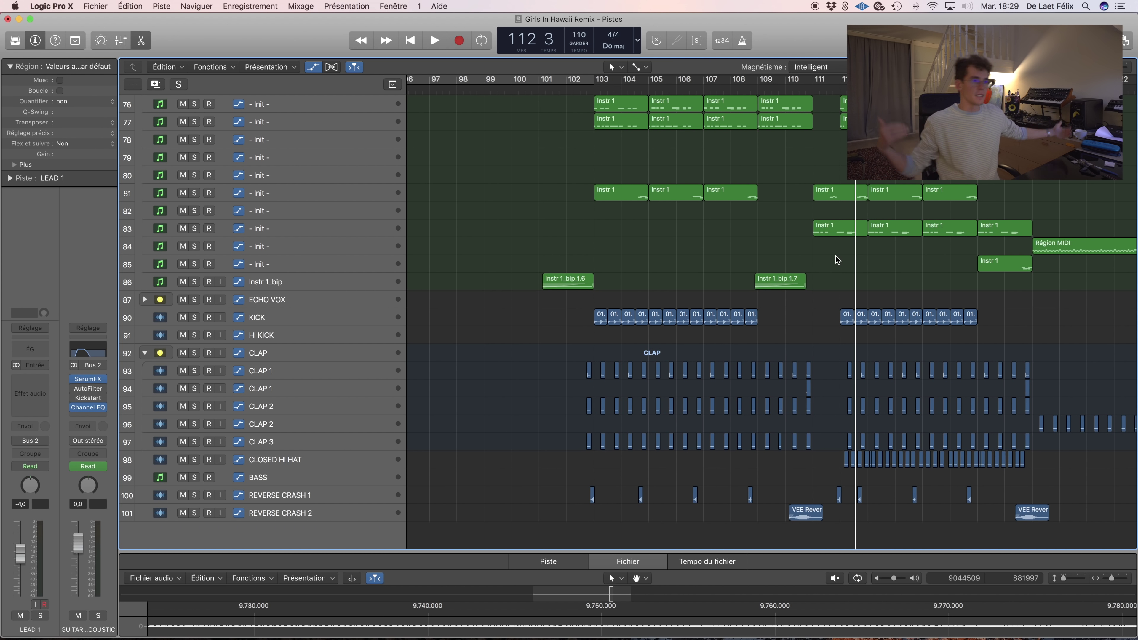
click(805, 90)
key(space)
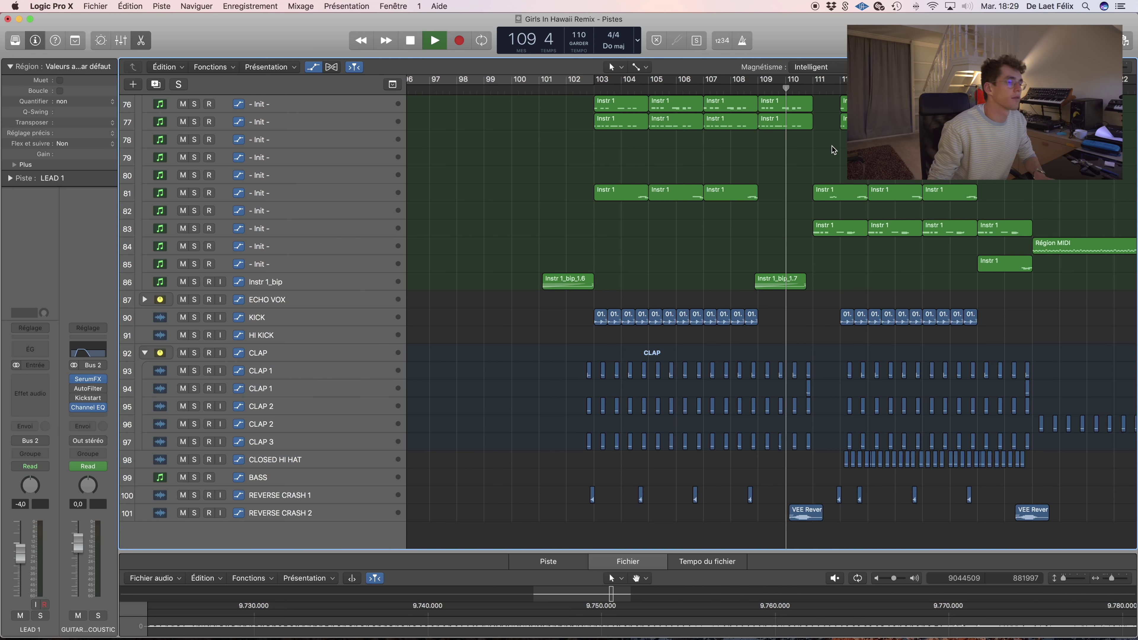
click(829, 152)
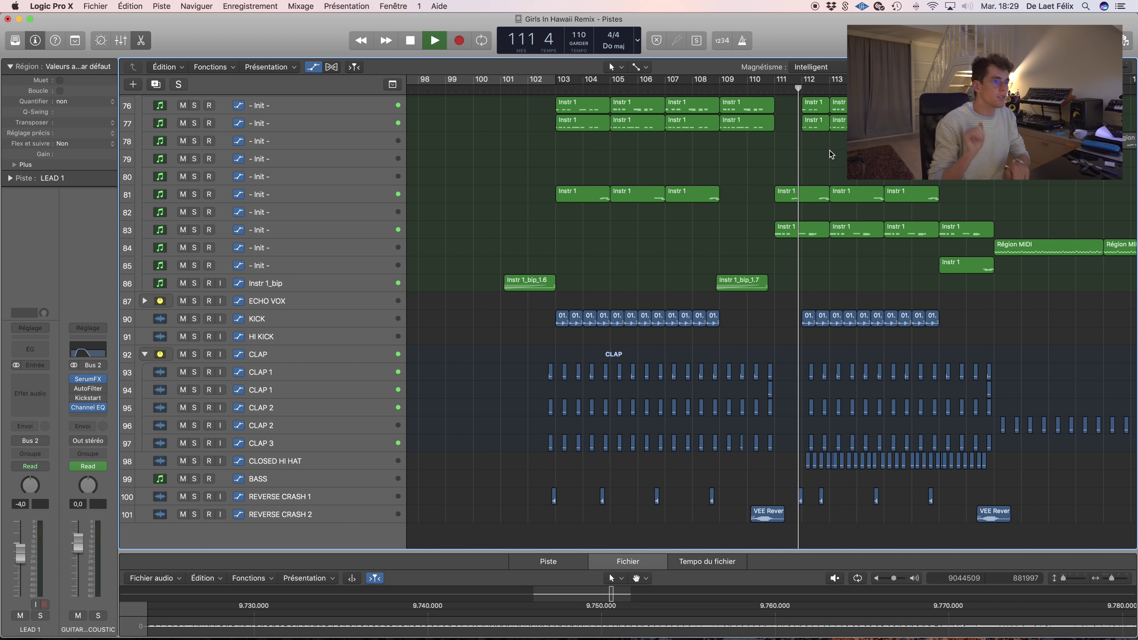
key(space)
- Open track 76's Instr 1 region at bar 113 in an enlarged piano roll, examine its chords, and close the editor
scroll(885, 303, up, 5)
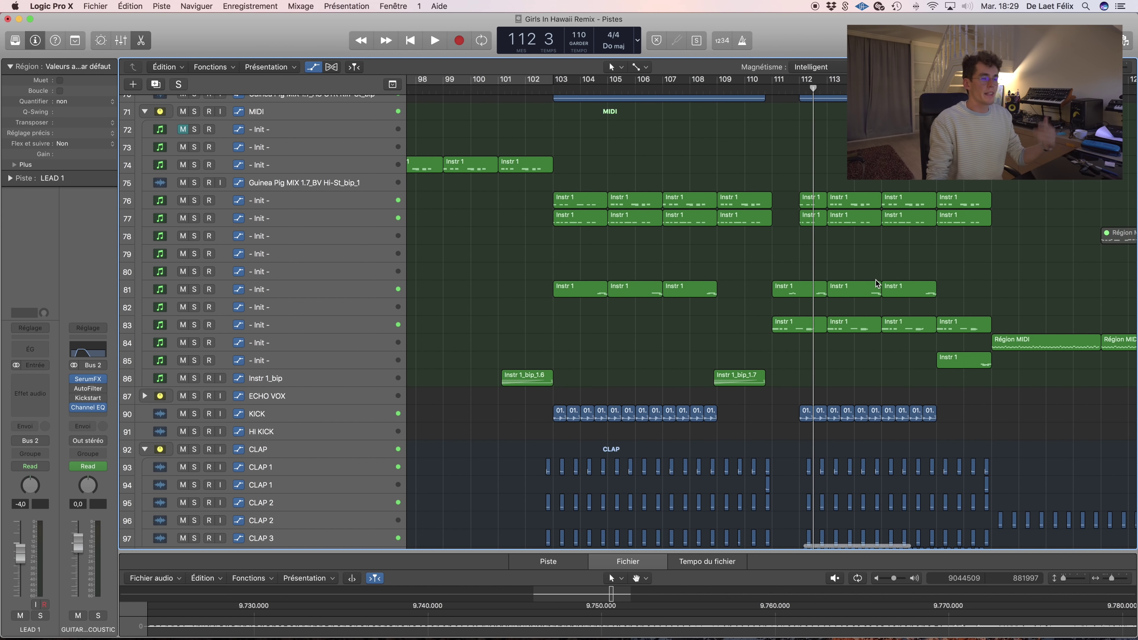
scroll(881, 284, up, 4)
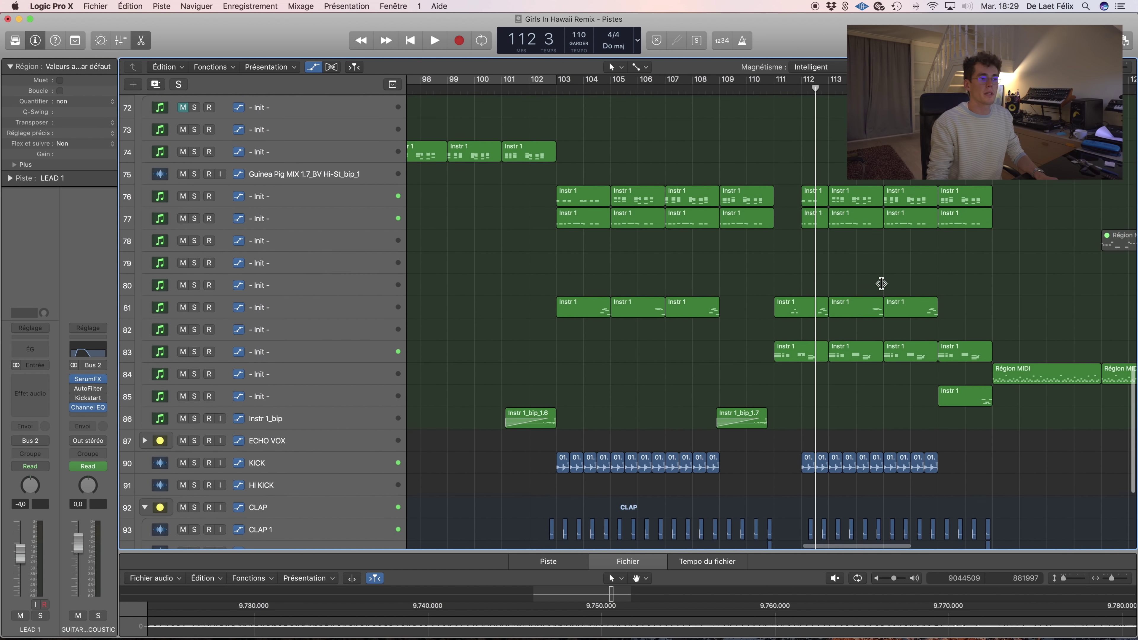
drag(850, 180, 848, 241)
click(853, 221)
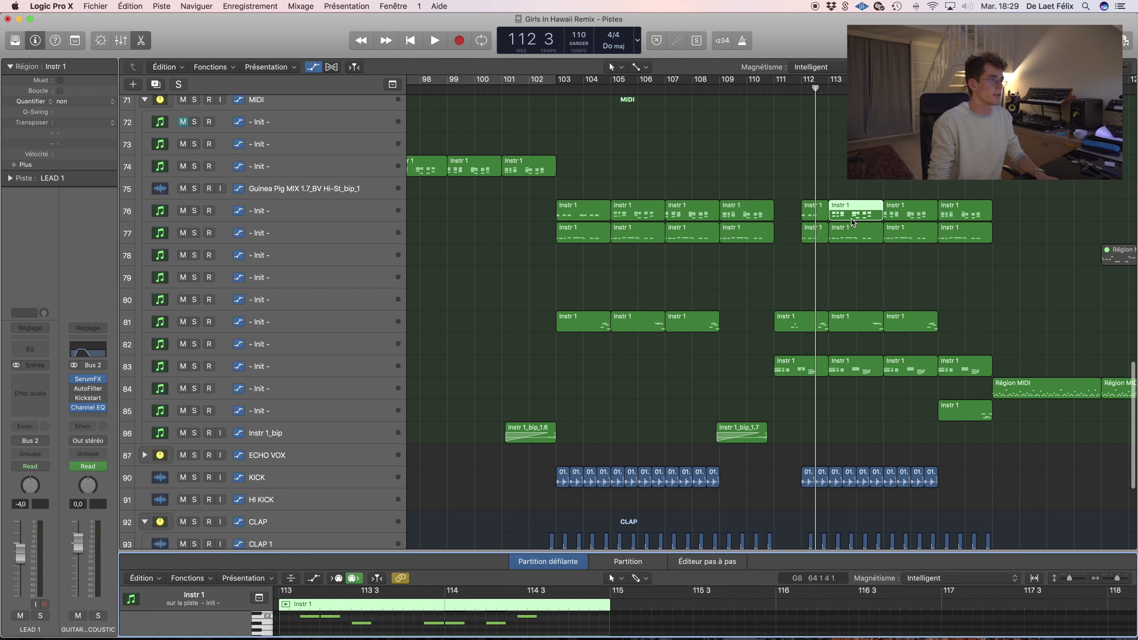
drag(815, 552, 785, 134)
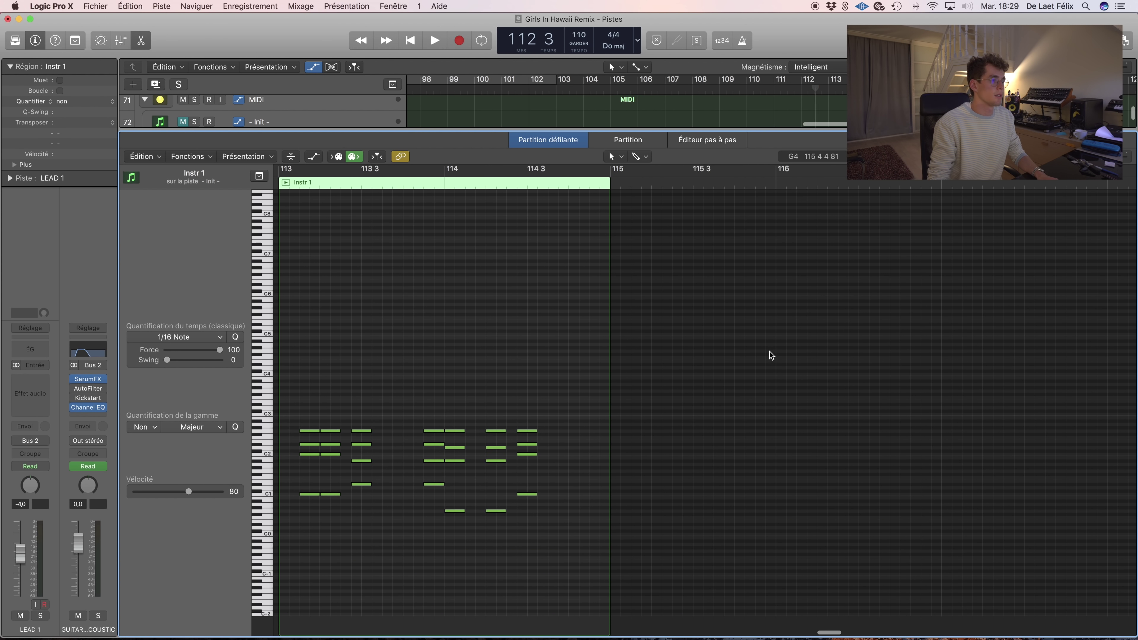
drag(906, 397, 458, 543)
drag(839, 128, 841, 635)
key(super+Left)
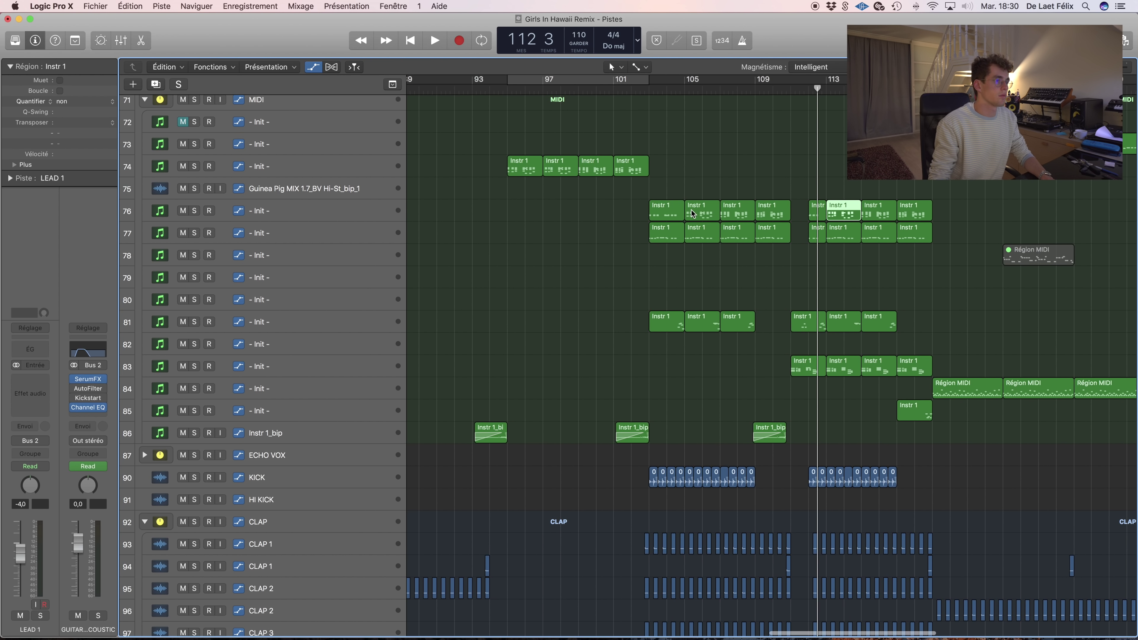
- Copy an Instr 1 region on track 76, paste it at bar 157, and open the copy in the piano roll
click(313, 216)
key(super+c)
scroll(678, 212, right, 10)
click(739, 92)
key(super+v)
click(582, 222)
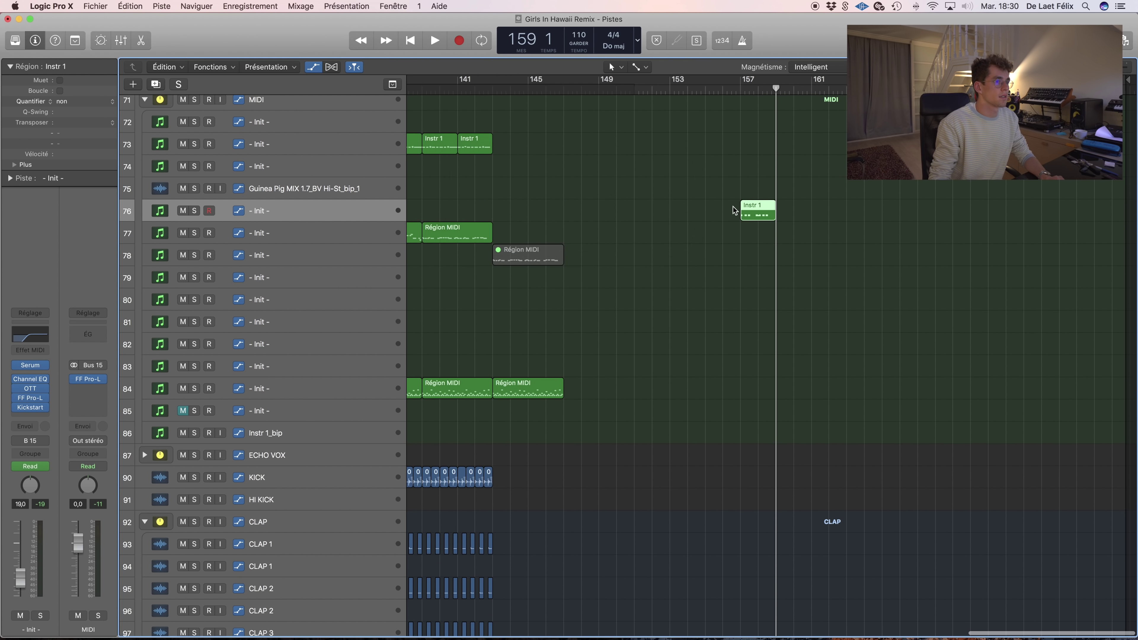
double_click(754, 217)
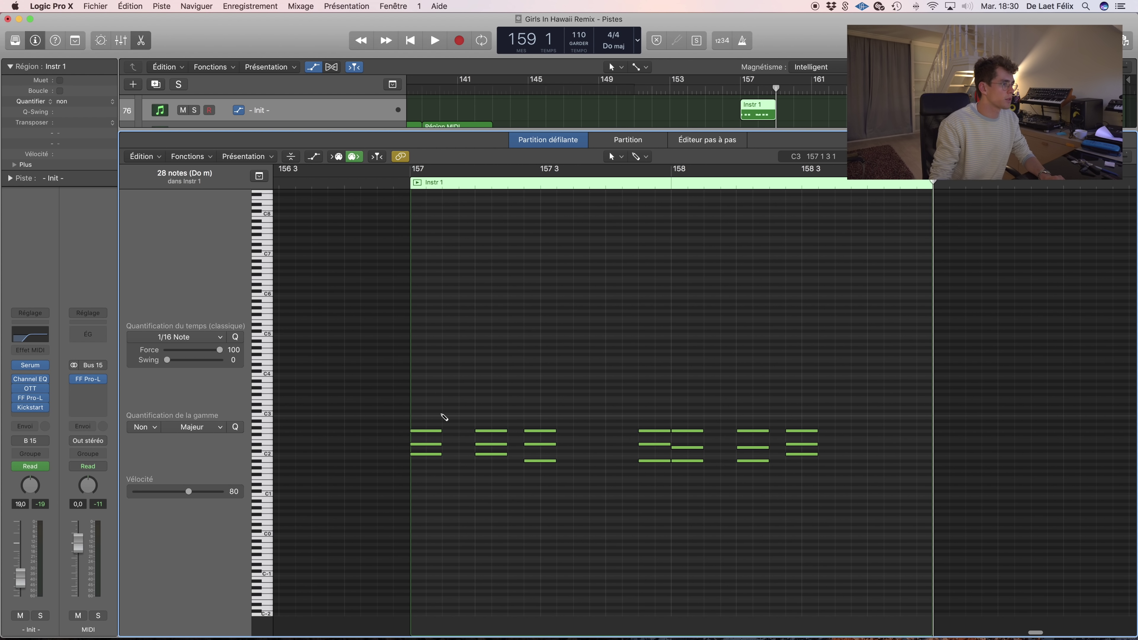
- Add a test note near A3 at bar 157, move it lower, and delete it
click(419, 386)
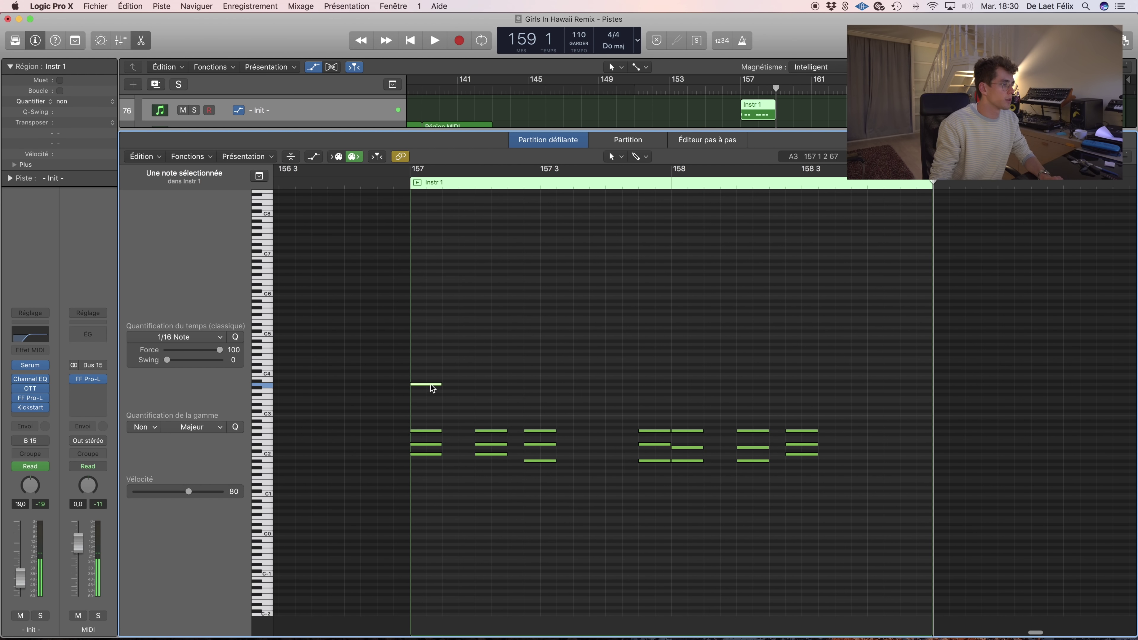
click(428, 387)
drag(428, 386, 427, 414)
drag(426, 382, 427, 409)
click(427, 412)
key(BackSpace)
click(582, 380)
key(z)
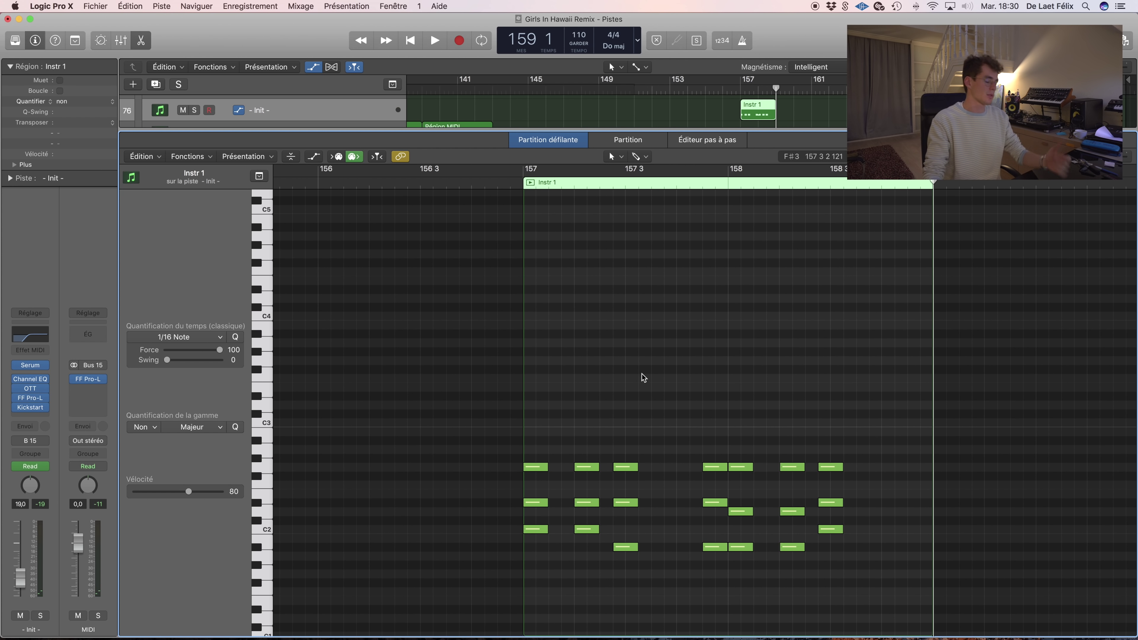
- Try a high note around D#5 at bar 157, lower it towards F#3, and delete it
scroll(644, 376, down, 5)
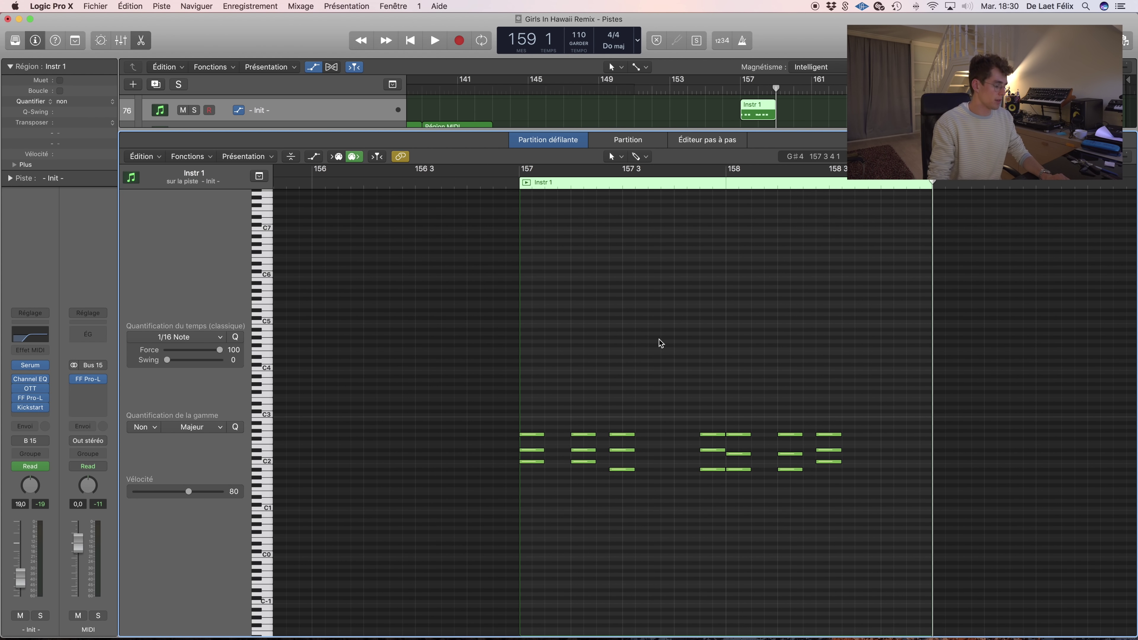
scroll(659, 339, down, 2)
scroll(658, 339, up, 1)
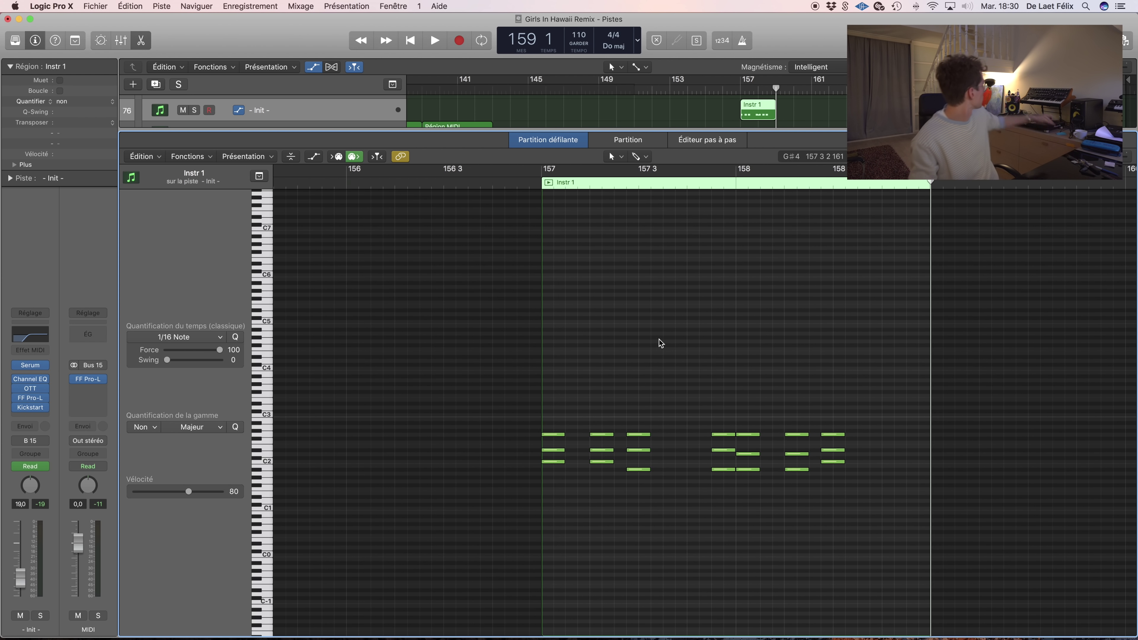
scroll(662, 344, left, 4)
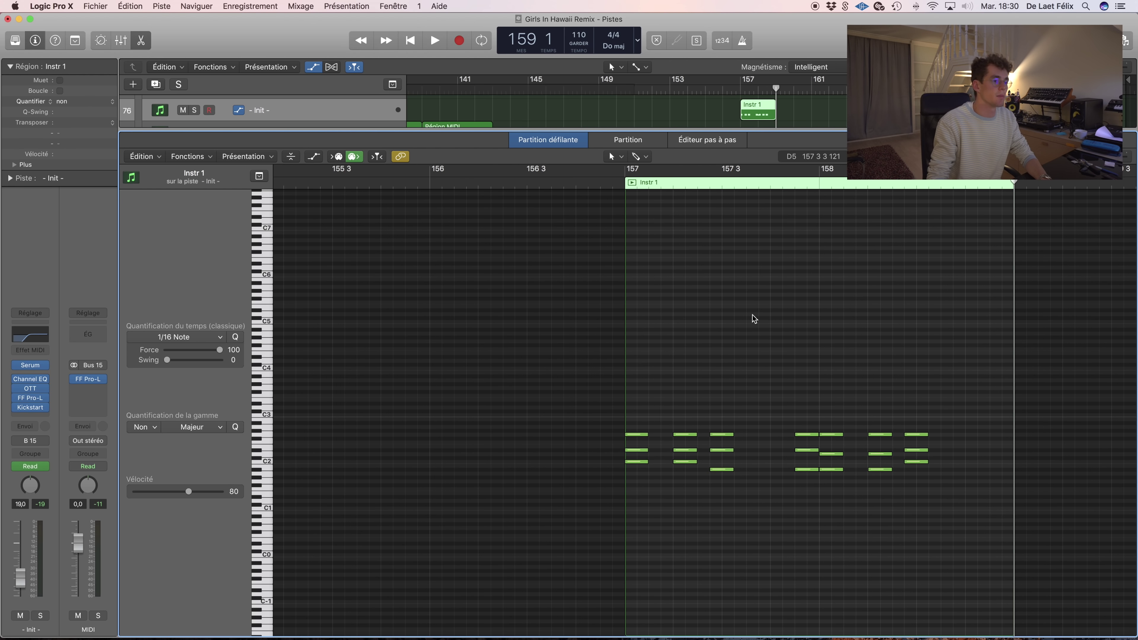
click(637, 316)
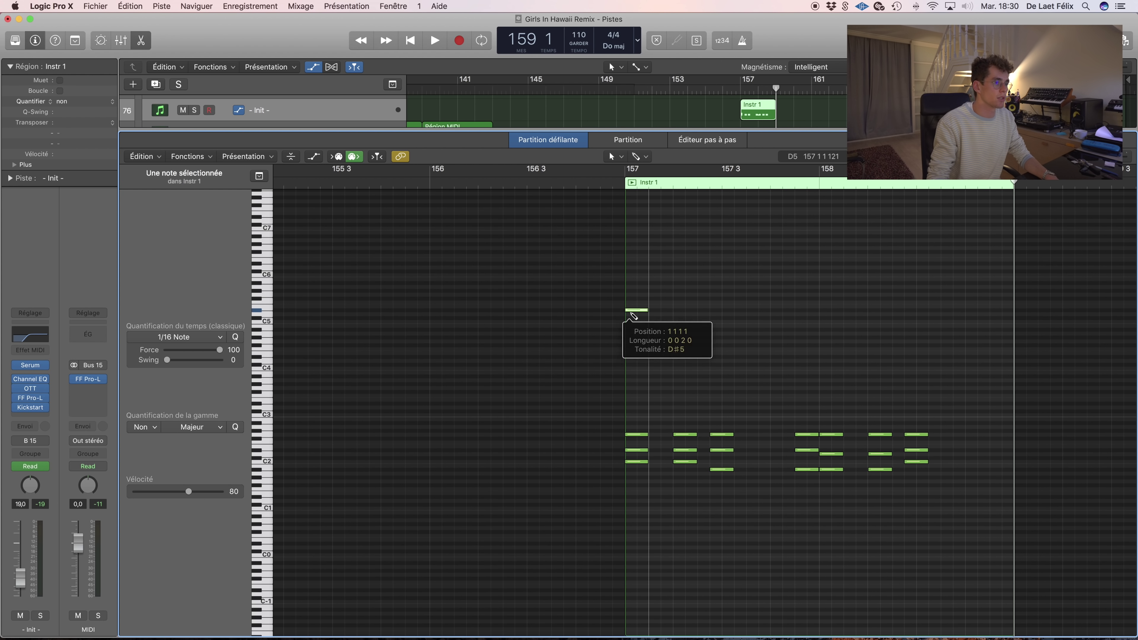
drag(637, 316, 636, 400)
key(BackSpace)
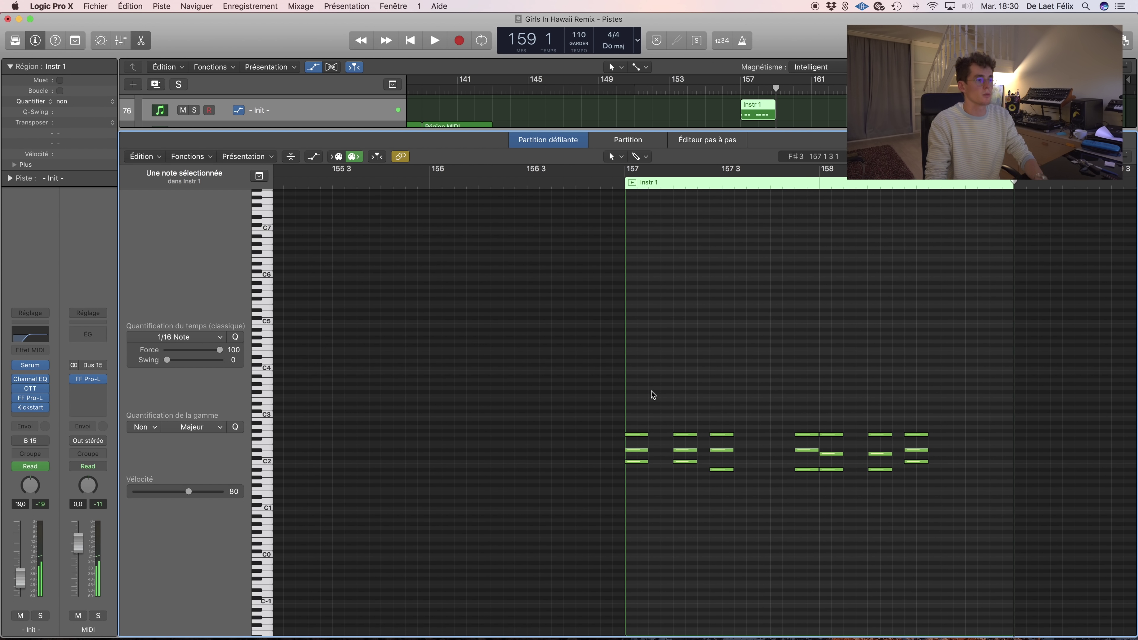
- Close the piano roll, delete the copied Instr 1 region at bar 157, and return to the MIDI tracks around bar 95
drag(762, 130, 762, 209)
drag(845, 160, 735, 112)
key(BackSpace)
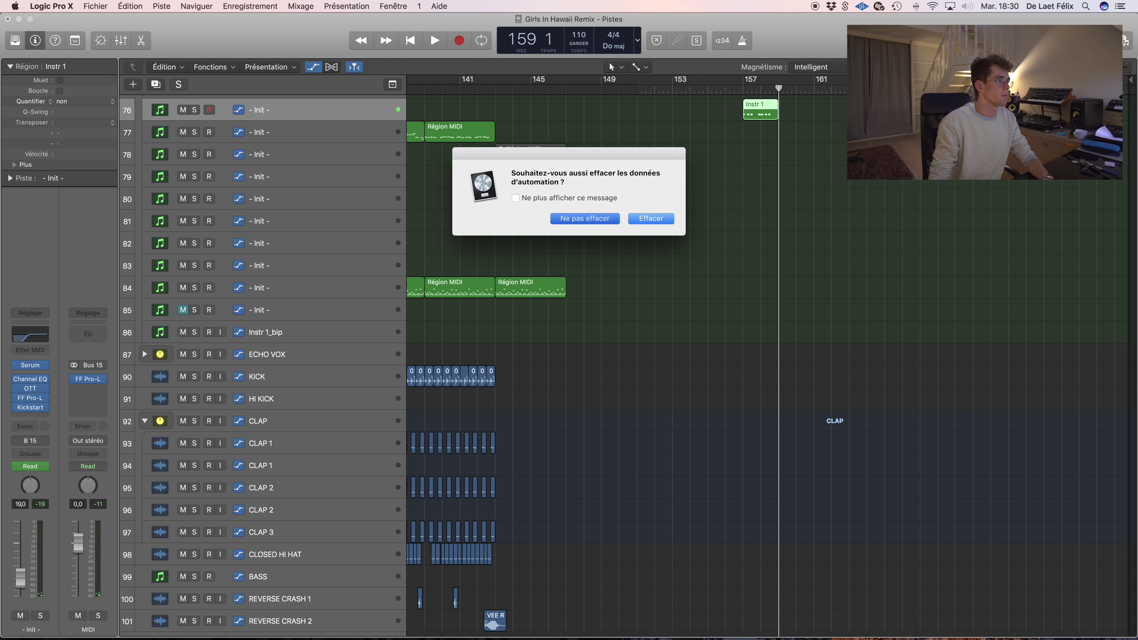
key(Return)
scroll(628, 359, left, 15)
scroll(627, 358, up, 5)
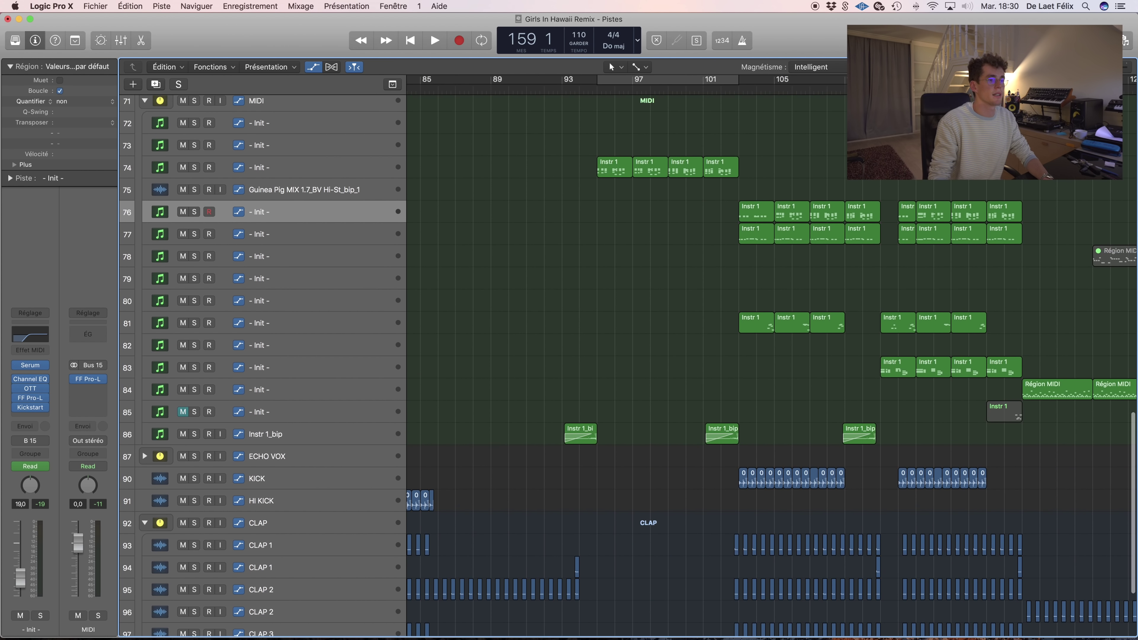
- Play the full arrangement from bar 110 and stop playback near the end of bar 118
click(863, 88)
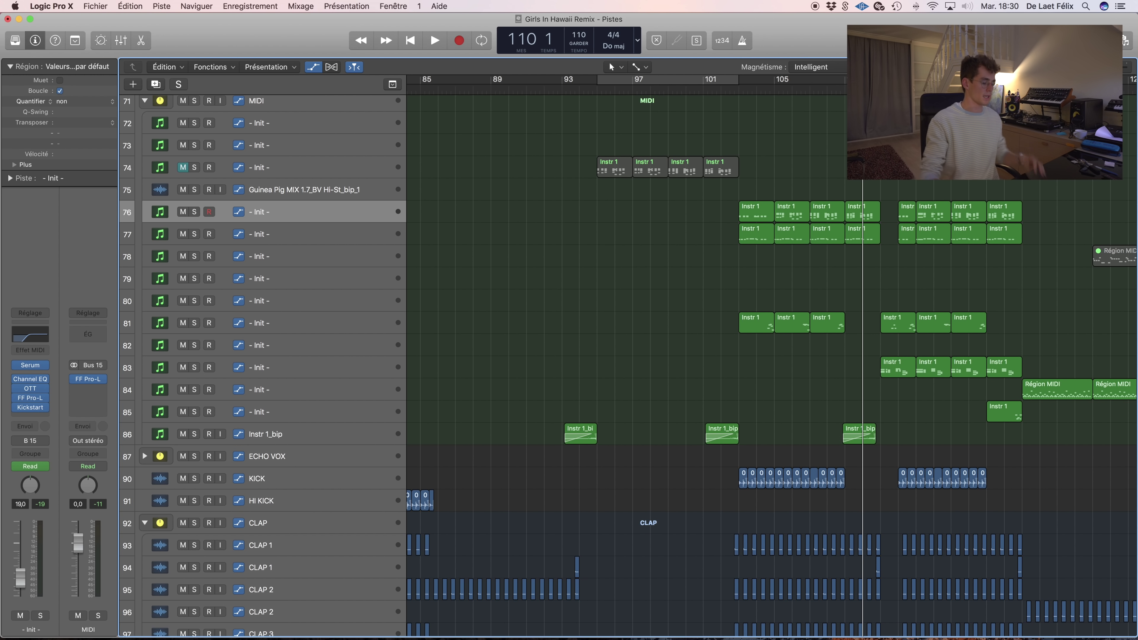
key(space)
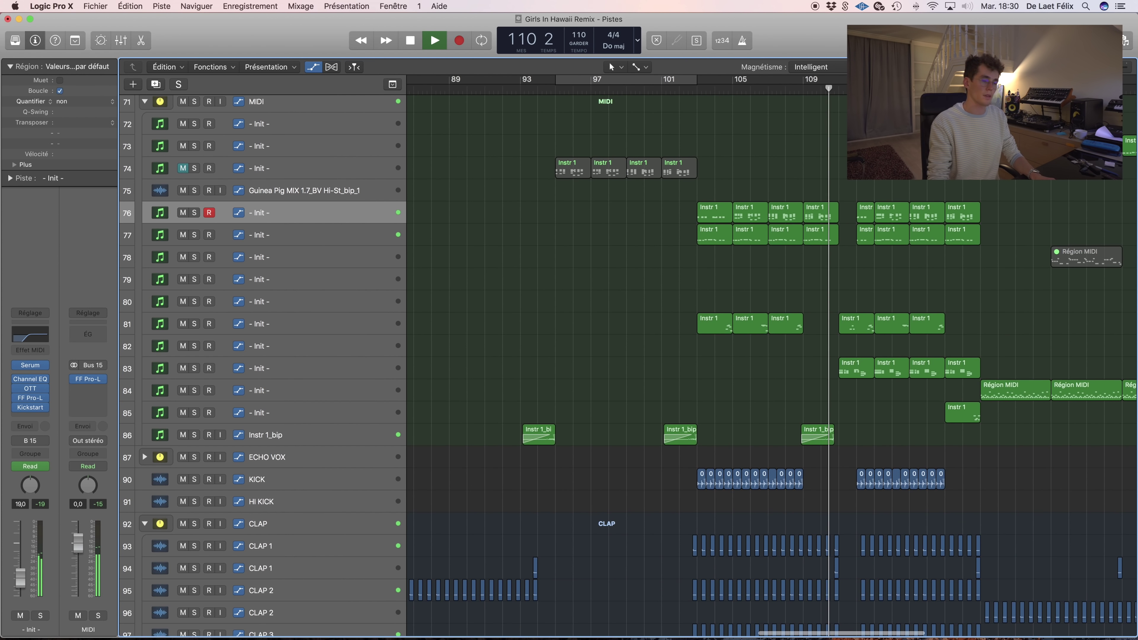
key(super+Up)
key(super+Up)
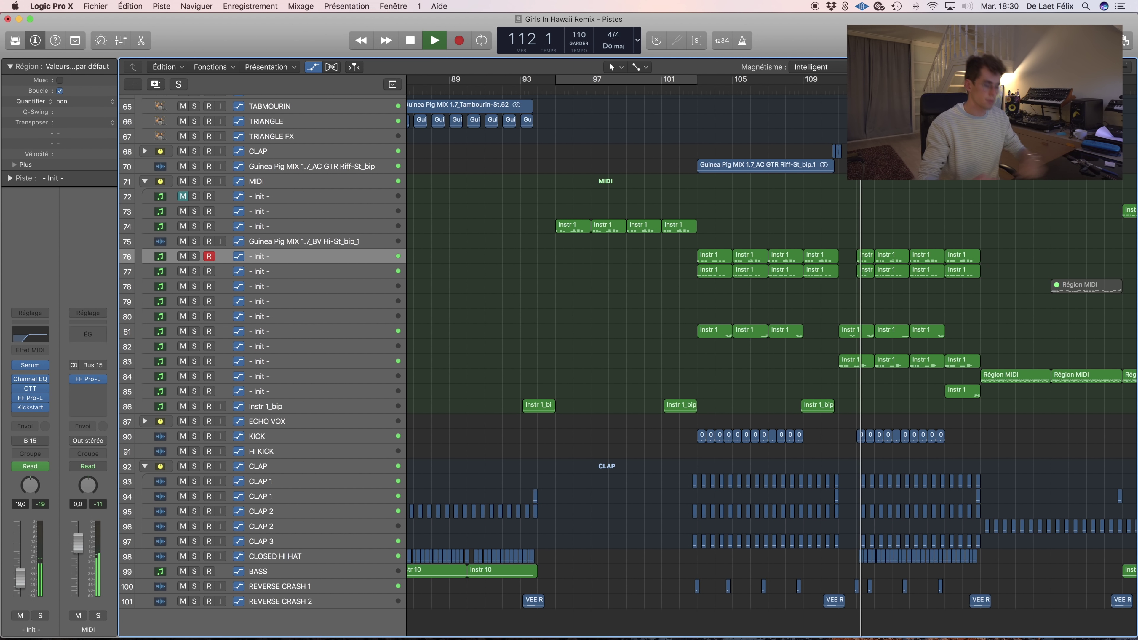
scroll(967, 305, right, 5)
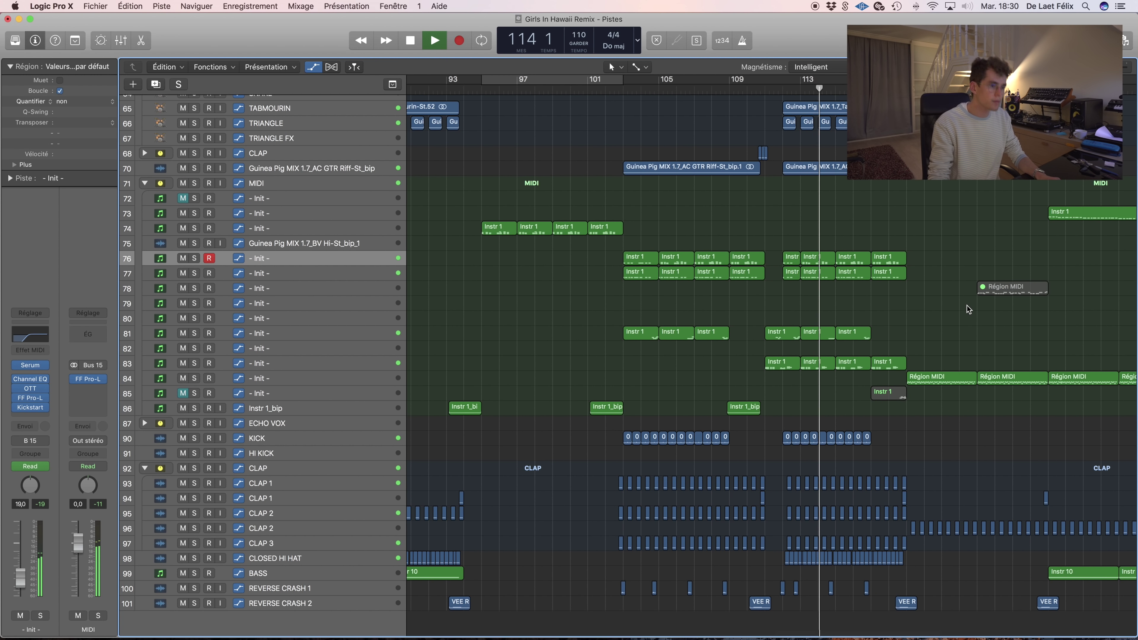
scroll(966, 305, right, 3)
scroll(967, 306, down, 1)
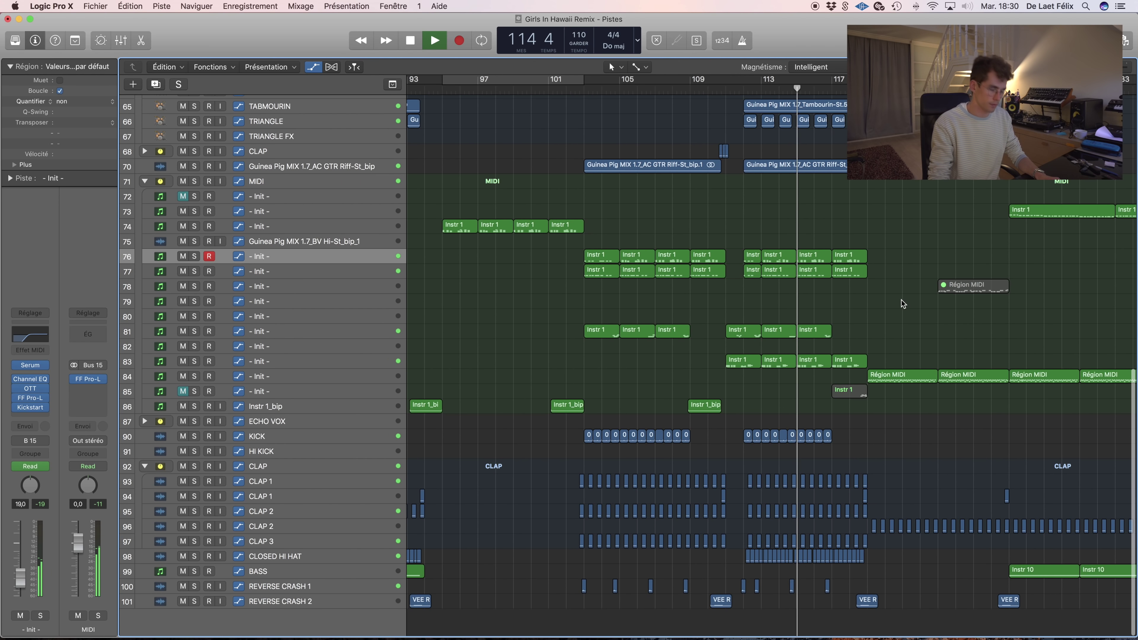
scroll(902, 301, up, 8)
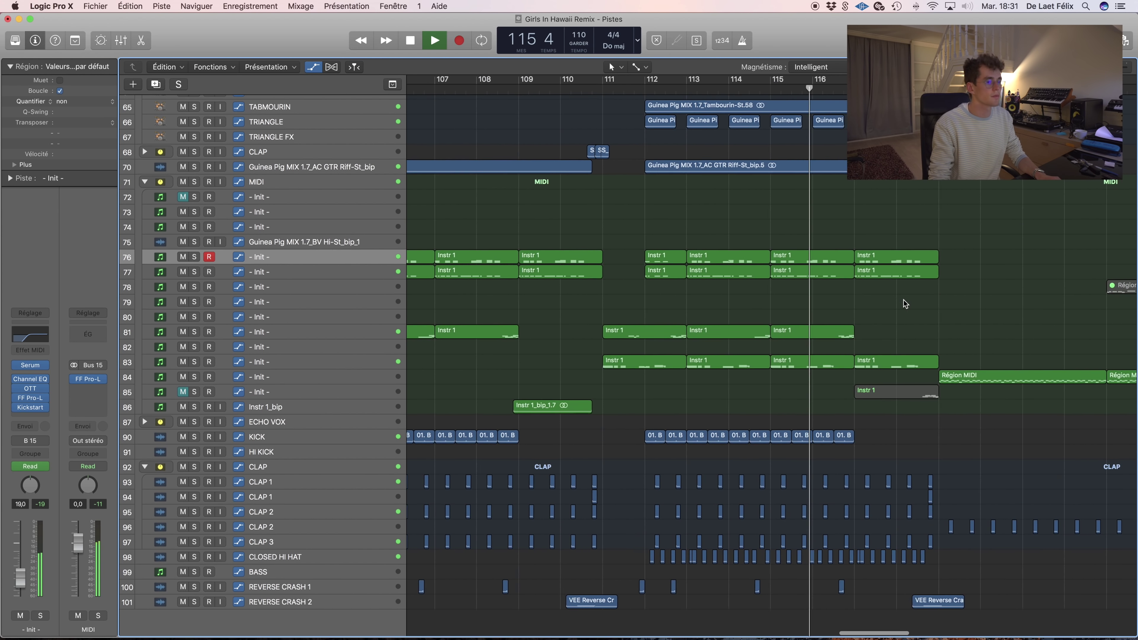
scroll(905, 304, up, 2)
scroll(904, 303, up, 10)
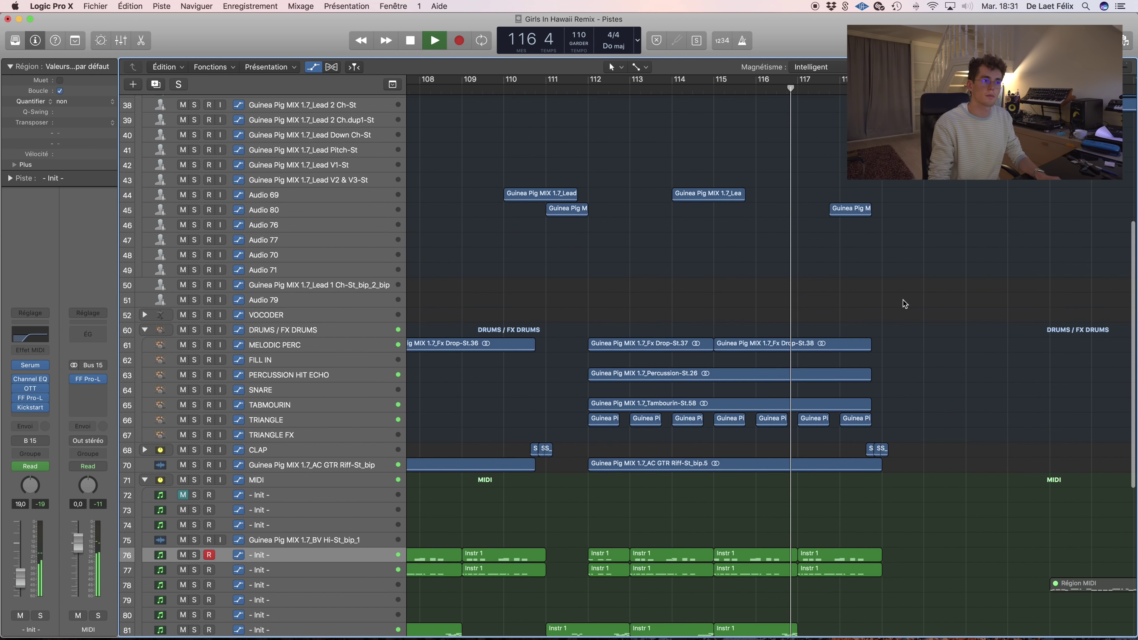
scroll(905, 302, up, 4)
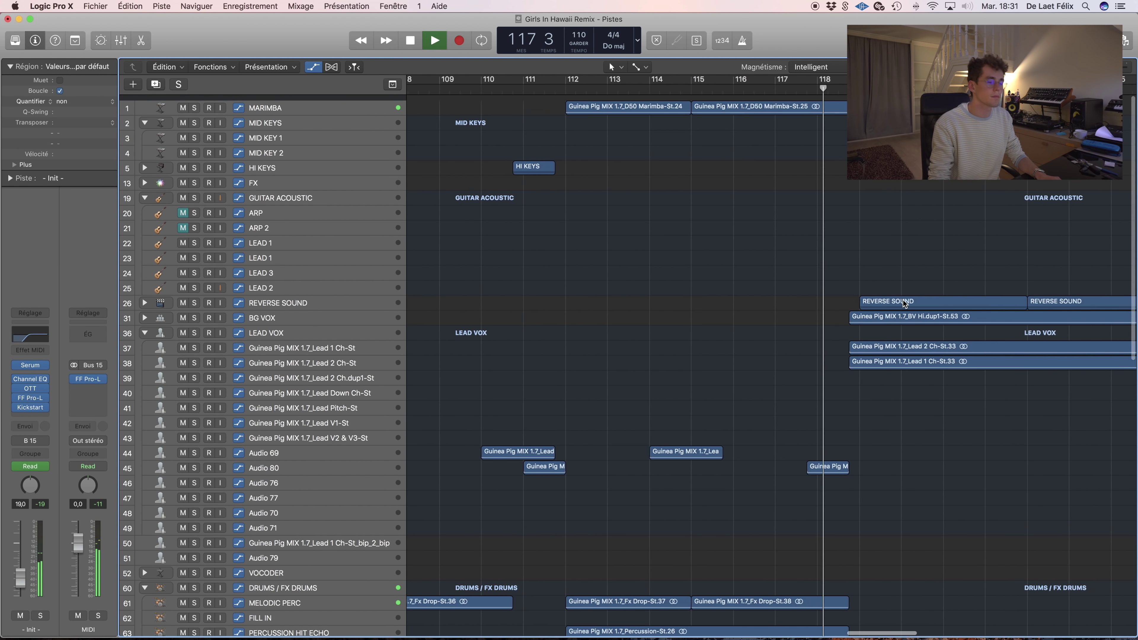
scroll(904, 300, down, 4)
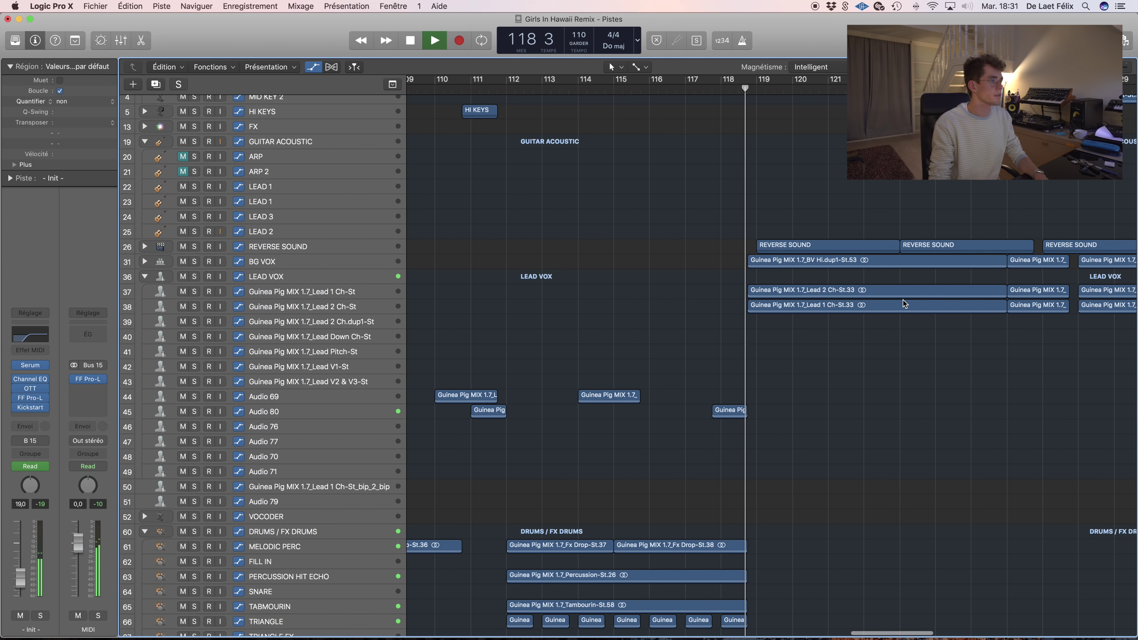
key(space)
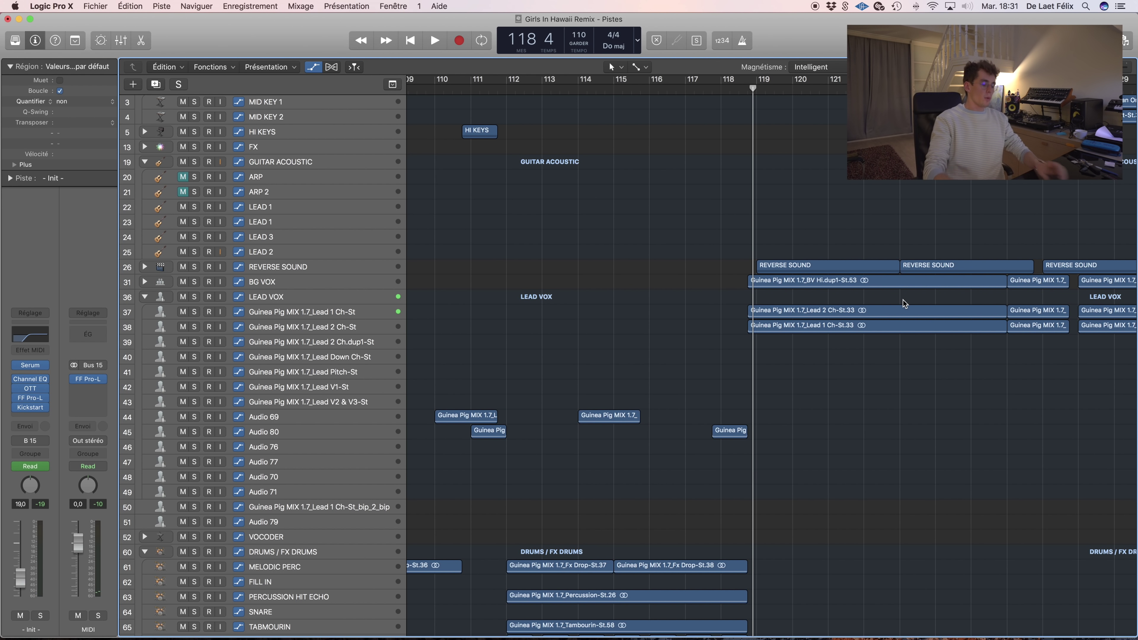
- Set a cycle over bars 119 to 122 on the MIDI region of track 84, solo that track and play it
scroll(854, 292, up, 4)
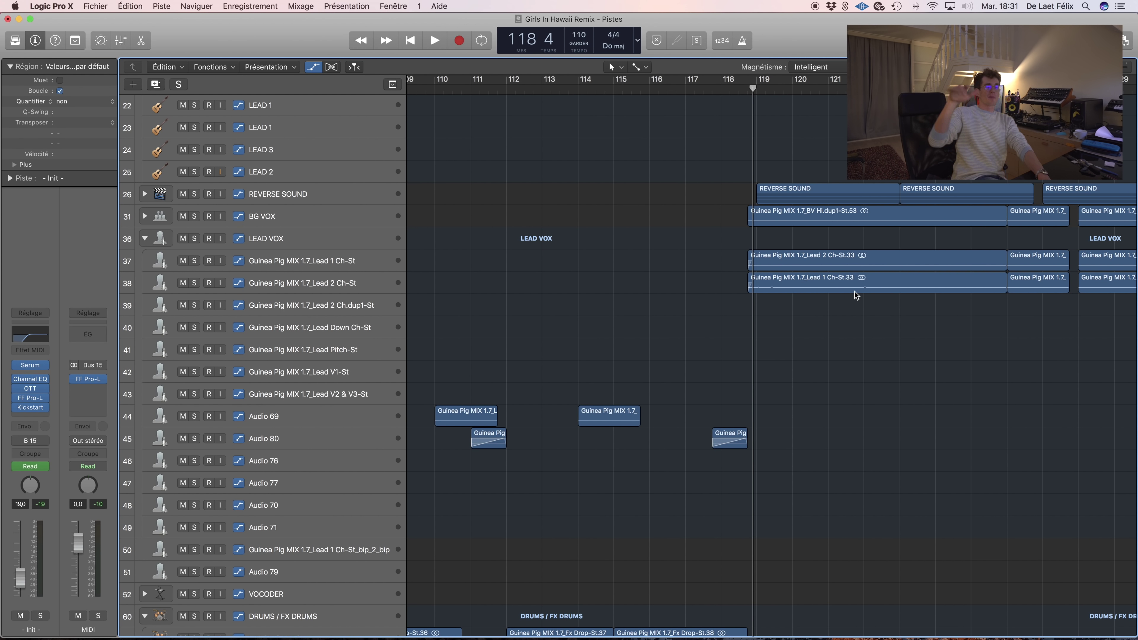
scroll(868, 298, down, 5)
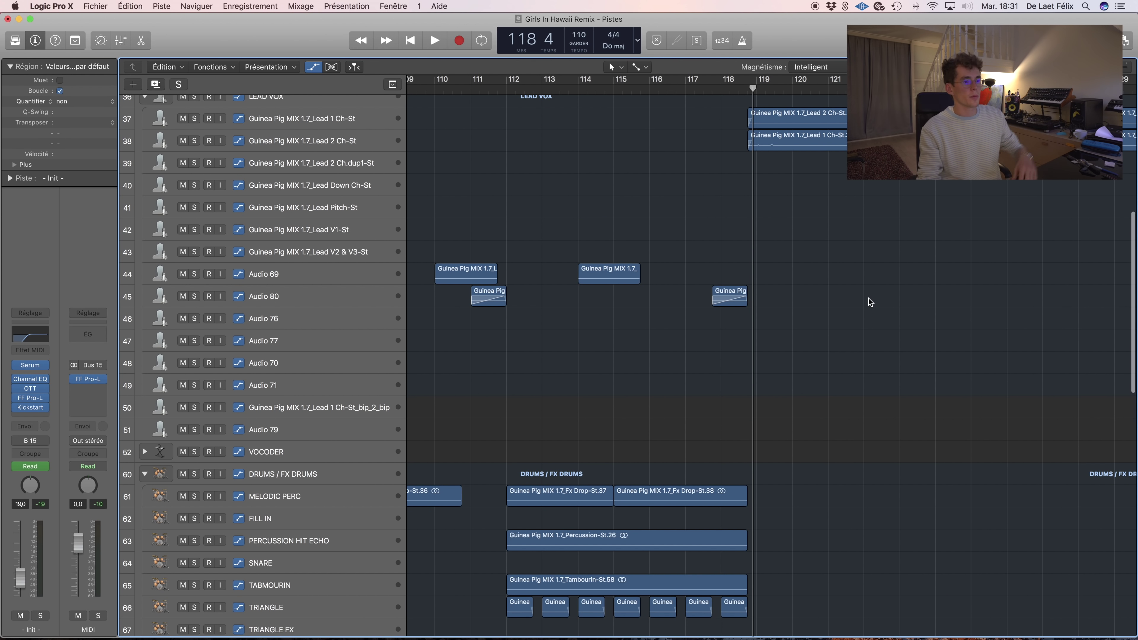
scroll(869, 298, down, 10)
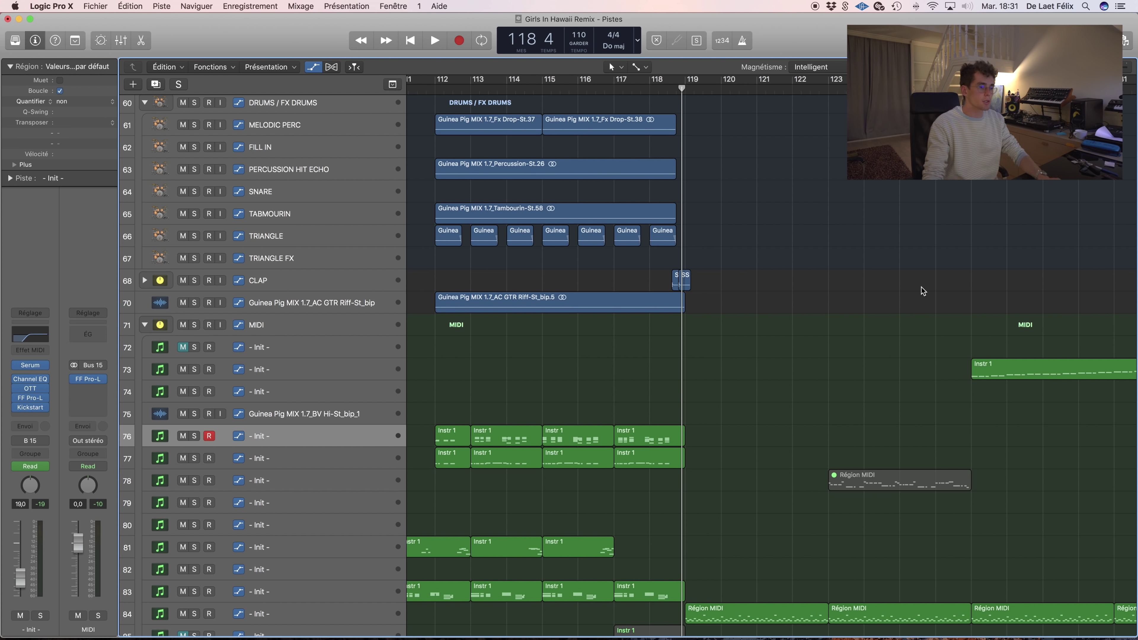
scroll(919, 287, down, 6)
scroll(916, 288, down, 5)
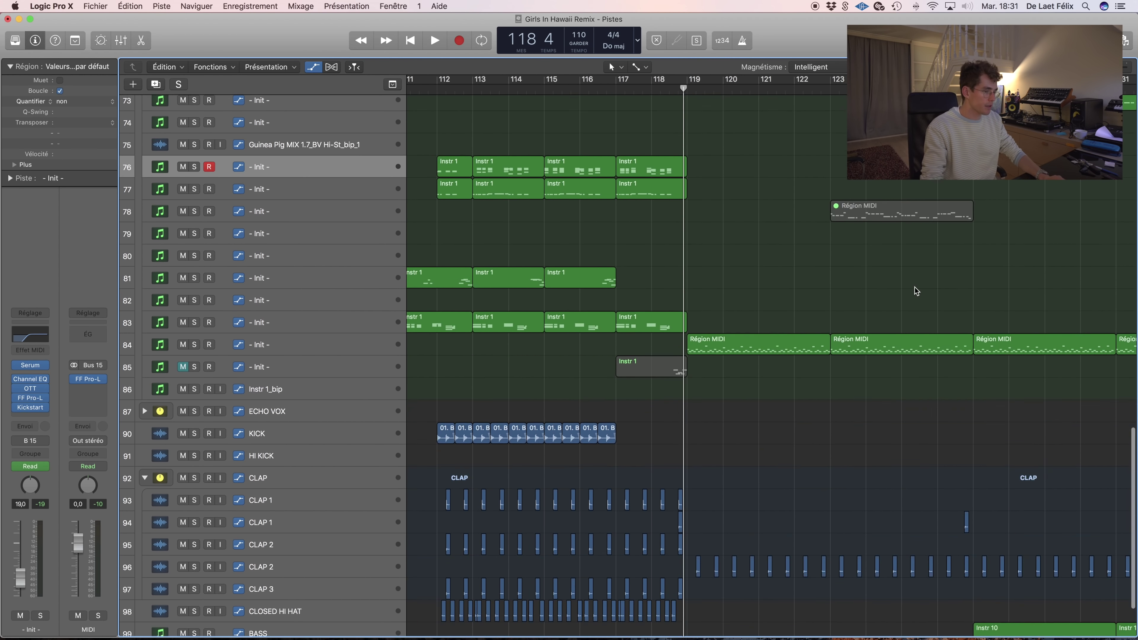
scroll(916, 288, down, 2)
scroll(916, 288, left, 2)
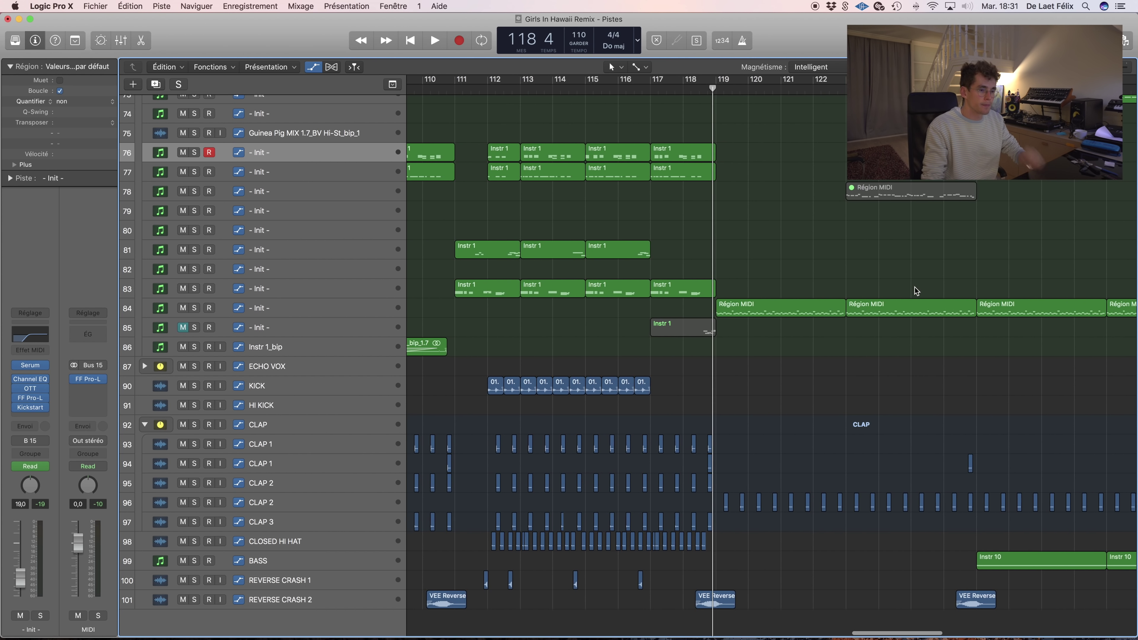
scroll(915, 288, right, 2)
scroll(916, 288, up, 2)
drag(651, 83, 774, 83)
click(330, 352)
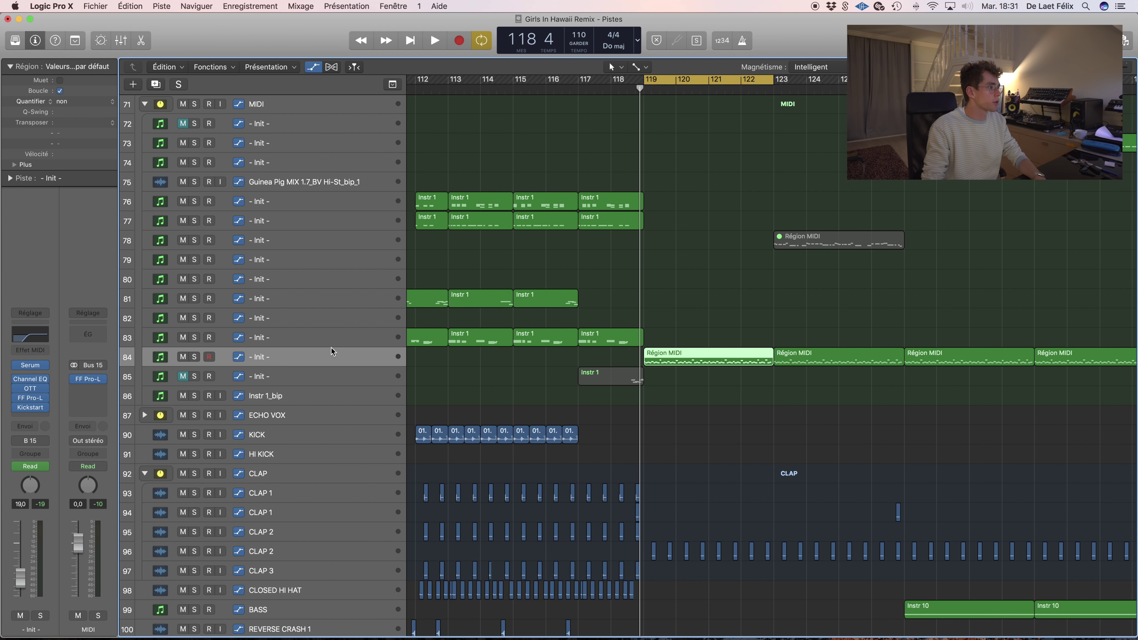
click(194, 356)
key(space)
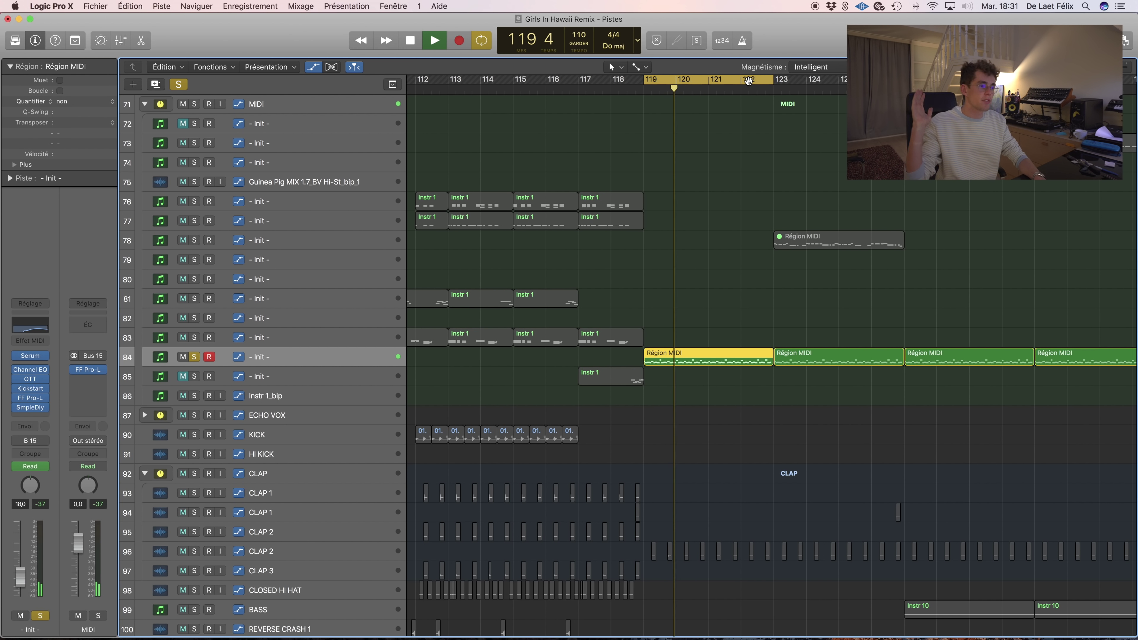
- Open the Serum synth on track 84, show its envelope 2, and close the plug-in window
mouse_move(31, 356)
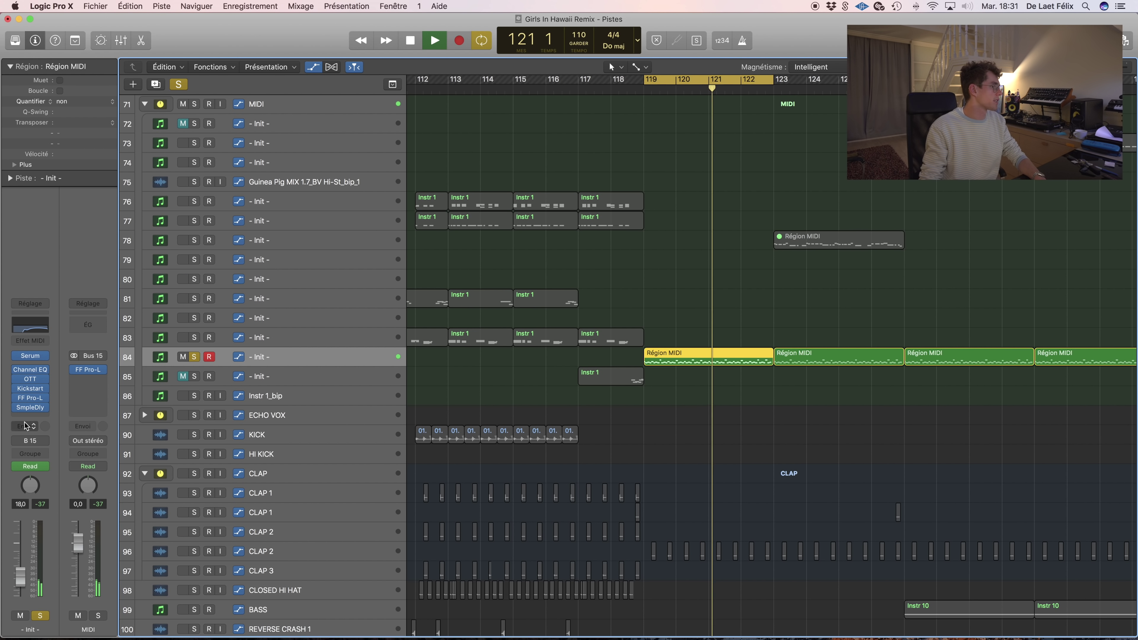
click(30, 357)
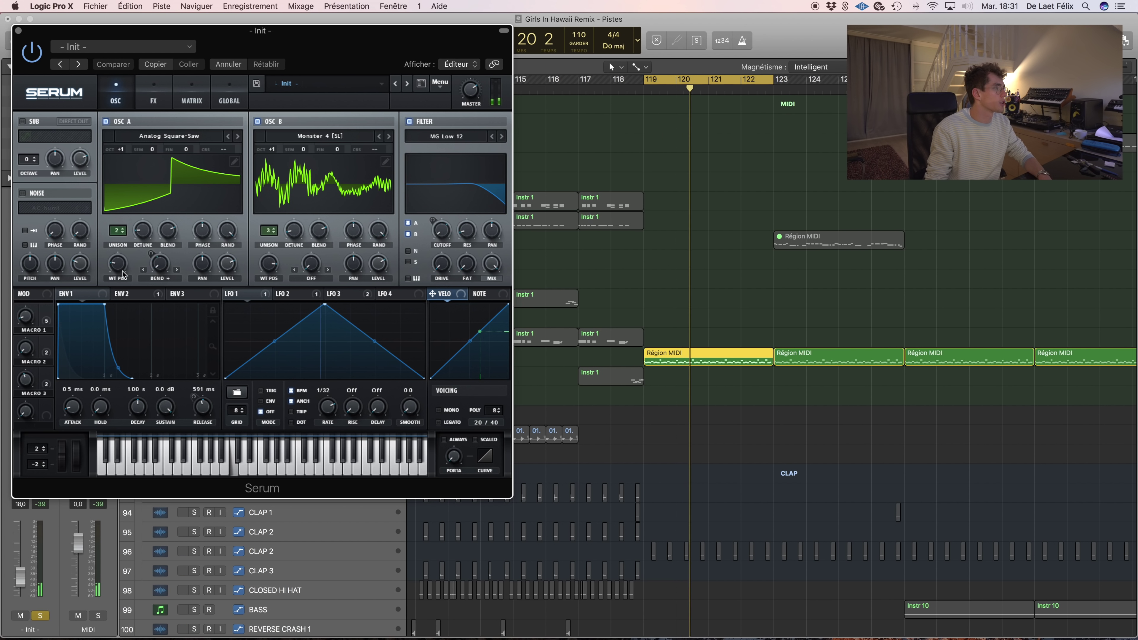
click(126, 294)
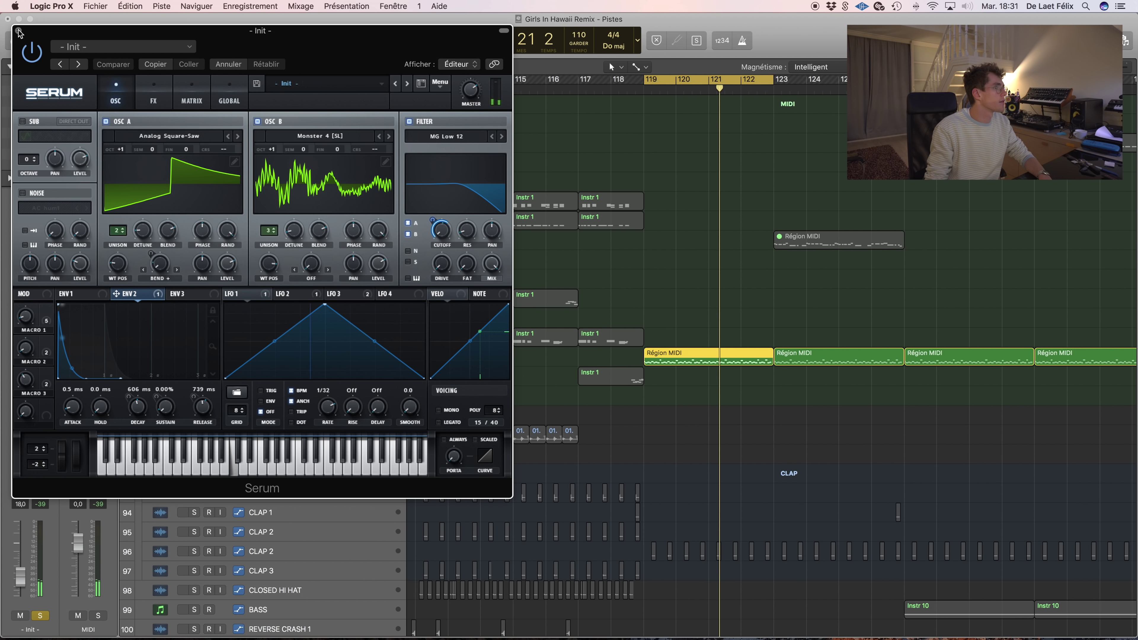
key(v)
- Turn off cycle playback and switch track 84's solo off and back on as playback continues past bar 123
key(c)
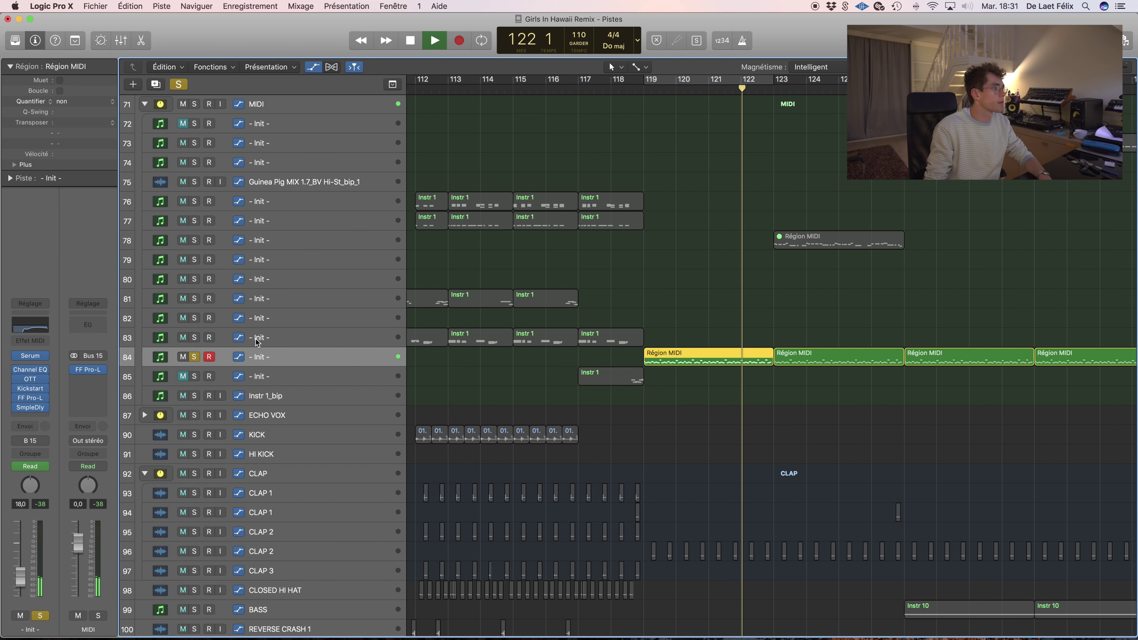
click(195, 358)
scroll(704, 246, right, 5)
click(194, 357)
scroll(800, 230, right, 3)
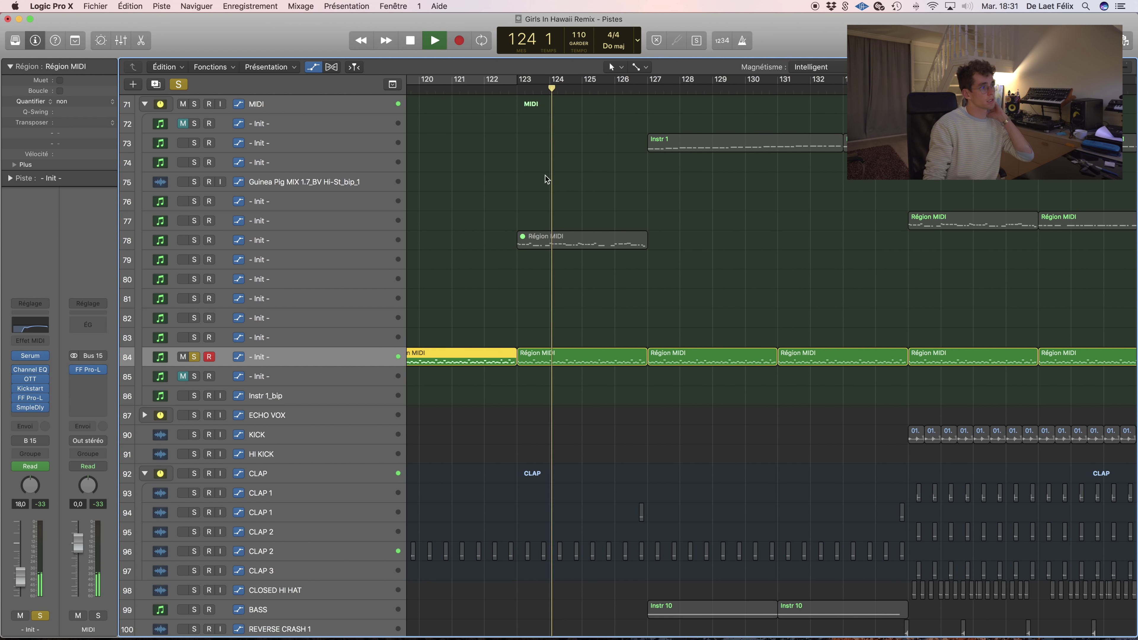
- Display the Serum Macro 1, Macro 2 and Macro 3 automation curves on track 84 in turn
key(super+Down)
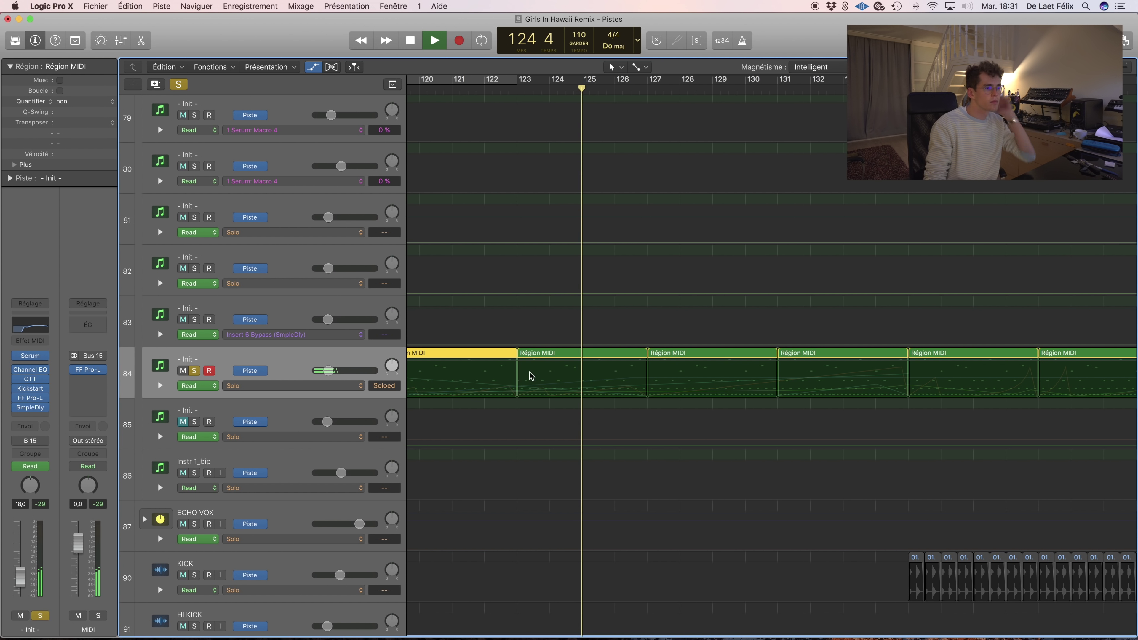
click(321, 386)
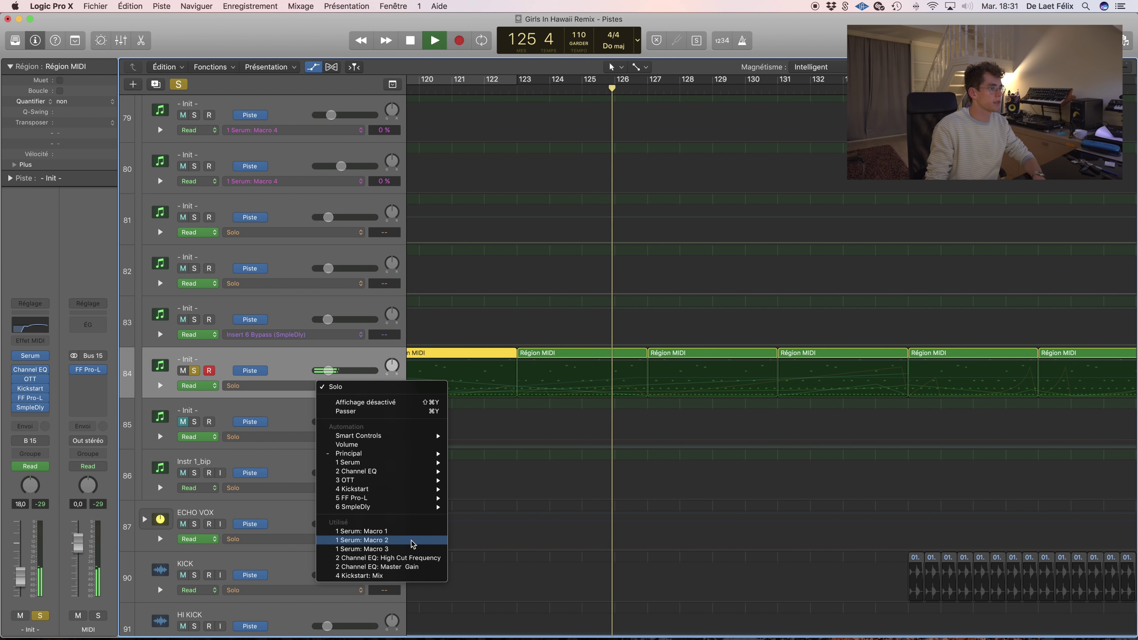
click(406, 531)
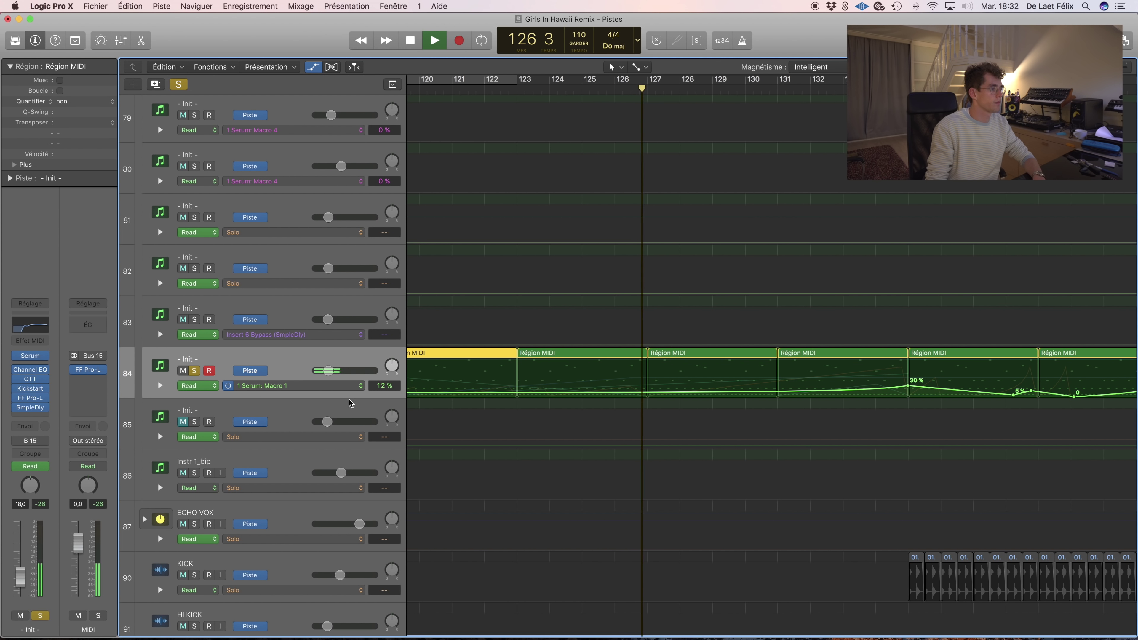
click(356, 387)
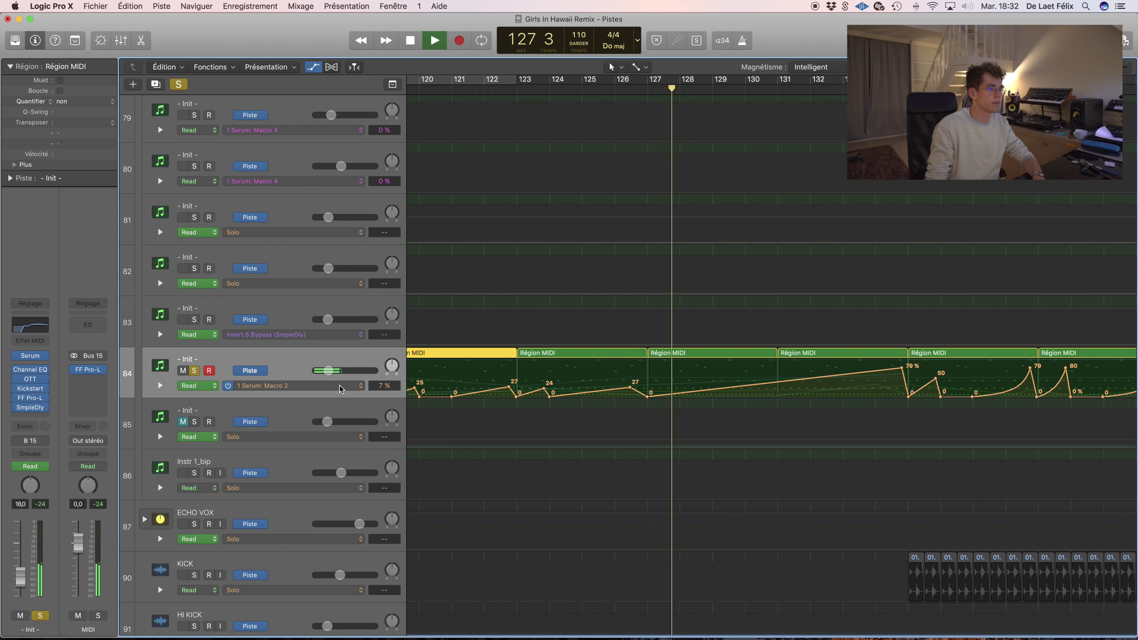
click(345, 391)
click(358, 394)
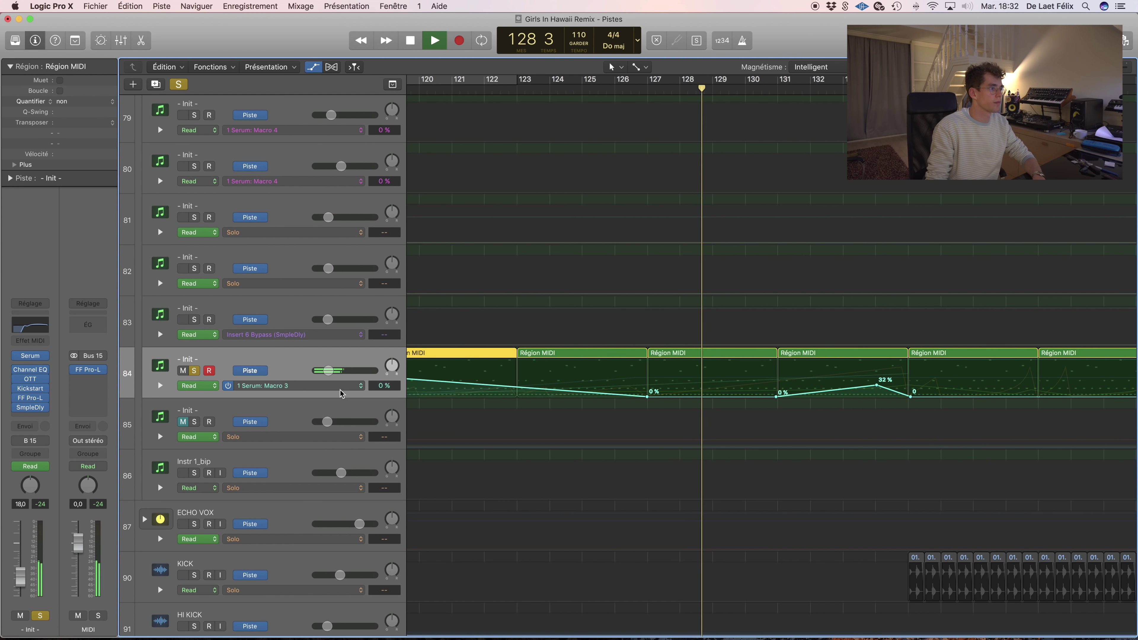
- Display track 84's Channel EQ High Cut Frequency and Master Gain automation back to bar 119, and stop playback
click(345, 391)
click(347, 391)
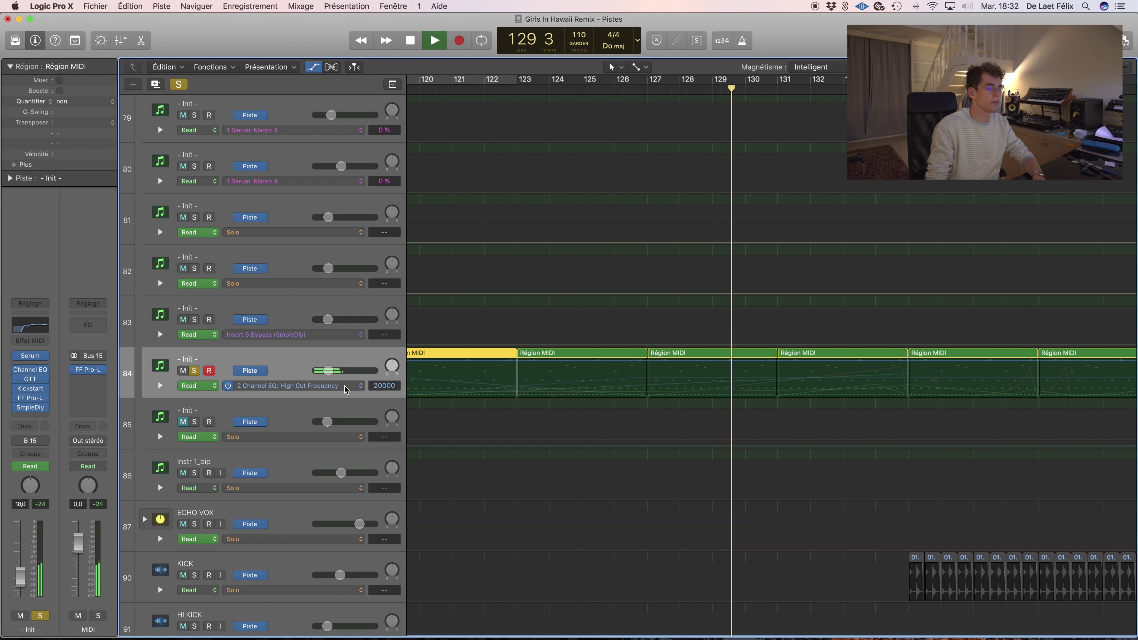
click(347, 392)
click(352, 397)
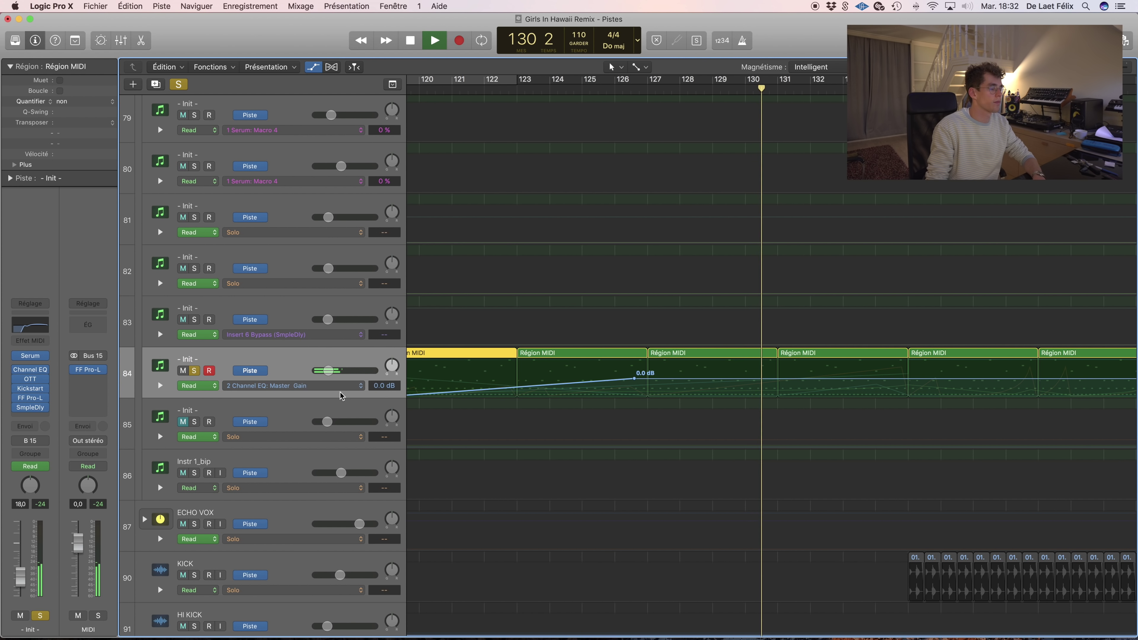
scroll(538, 394, left, 3)
key(space)
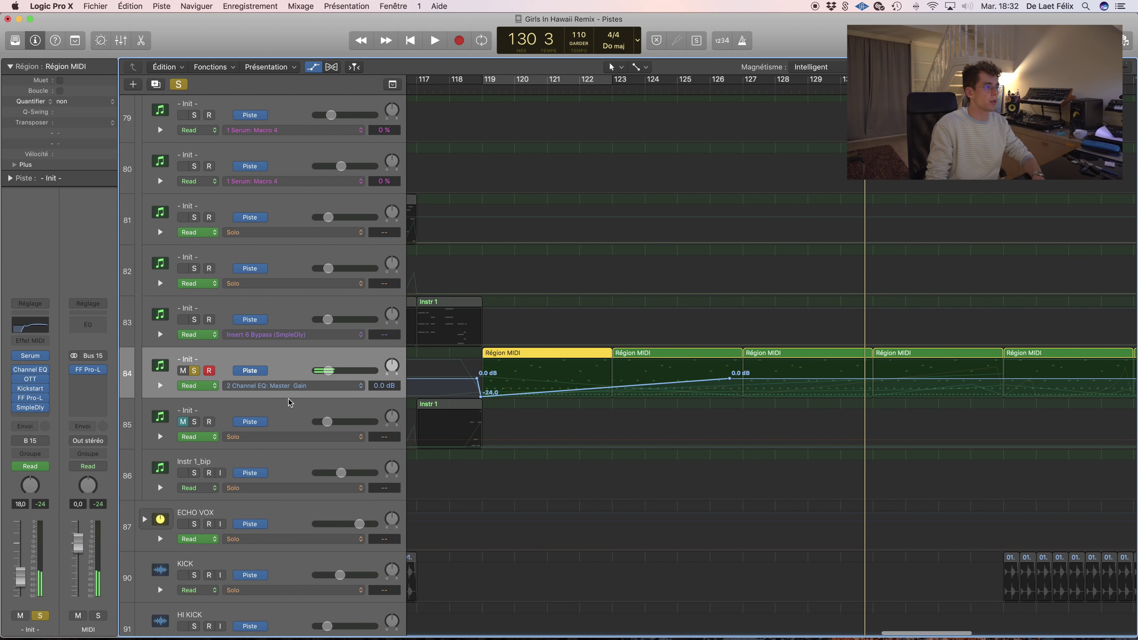
- Open the Channel EQ on track 84 to examine its curve and gain control, and close it
click(353, 386)
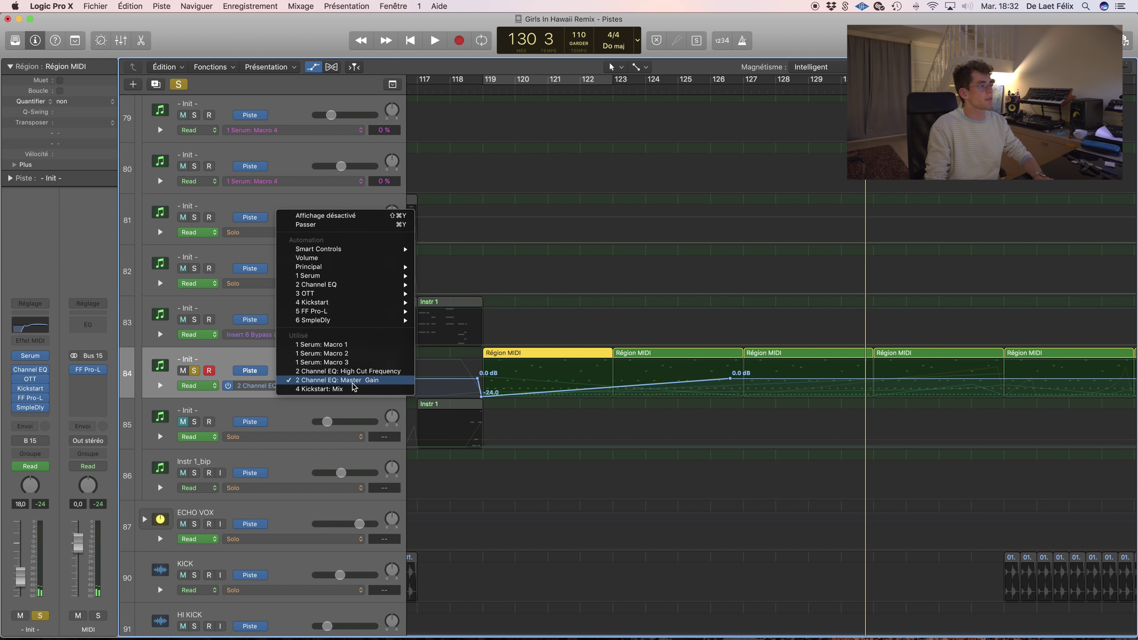
click(232, 361)
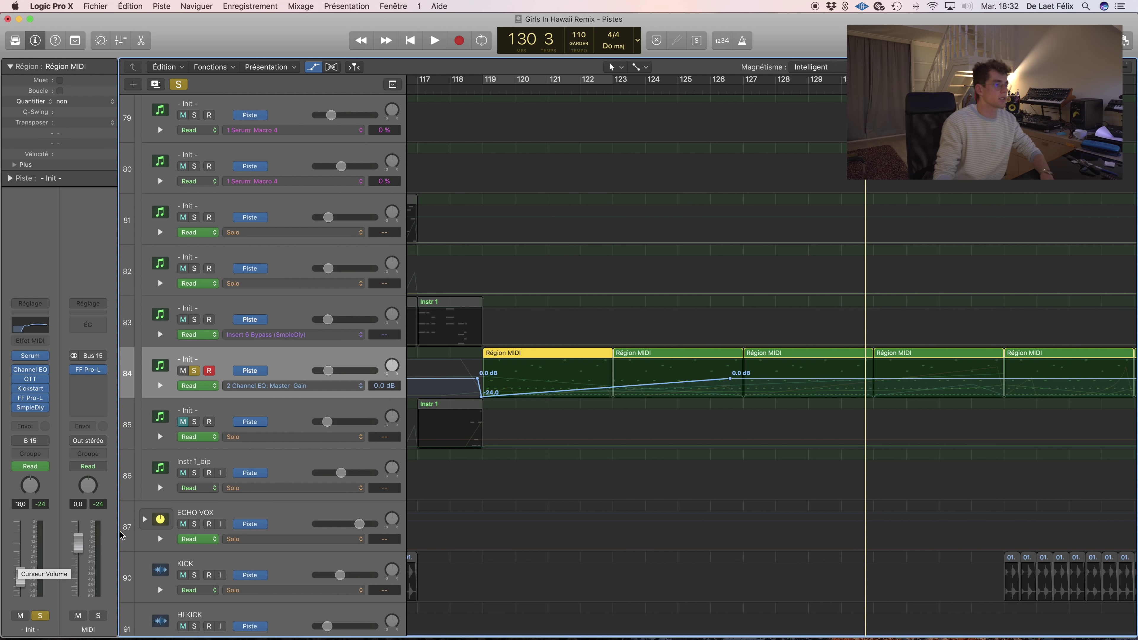
click(38, 329)
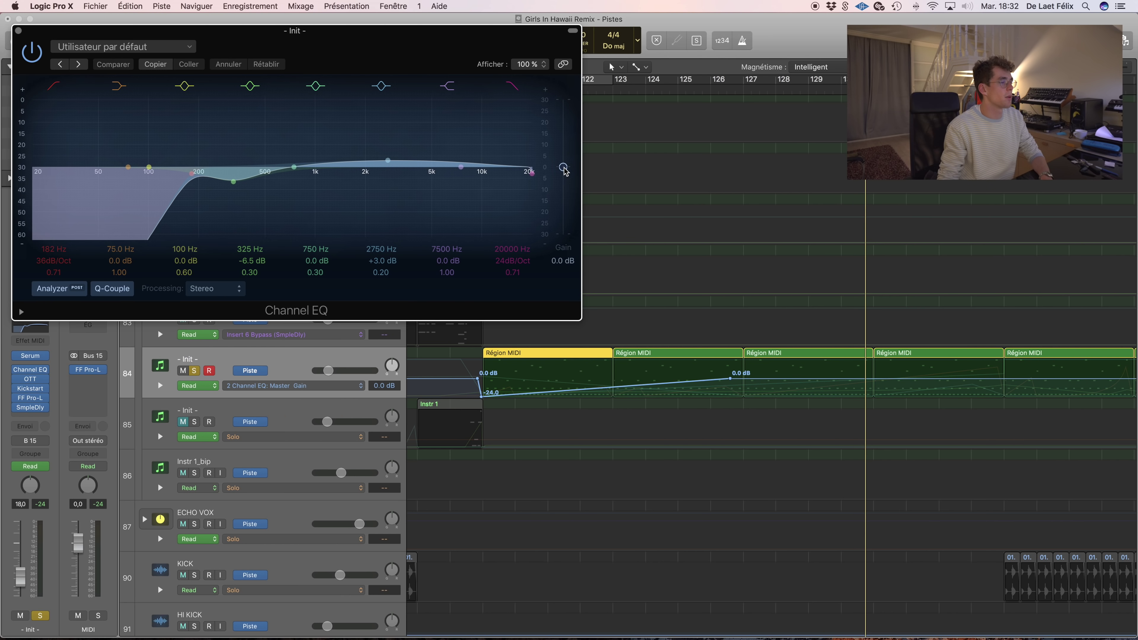
click(18, 31)
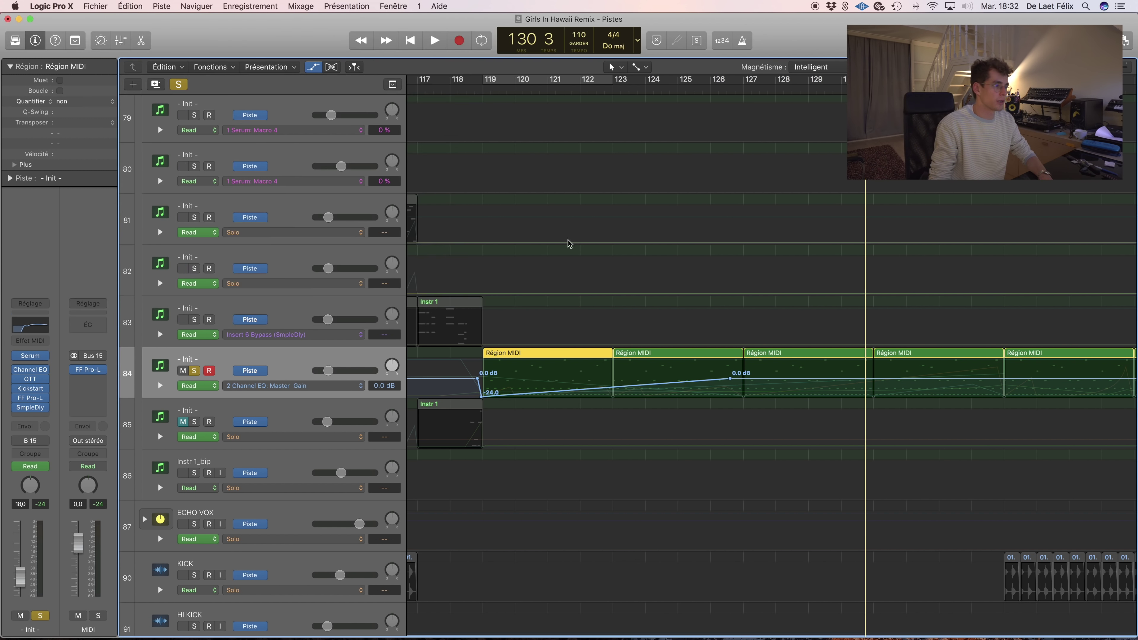
- Display the Kickstart Mix automation on track 84 and resume playback from bar 130
click(303, 387)
click(319, 377)
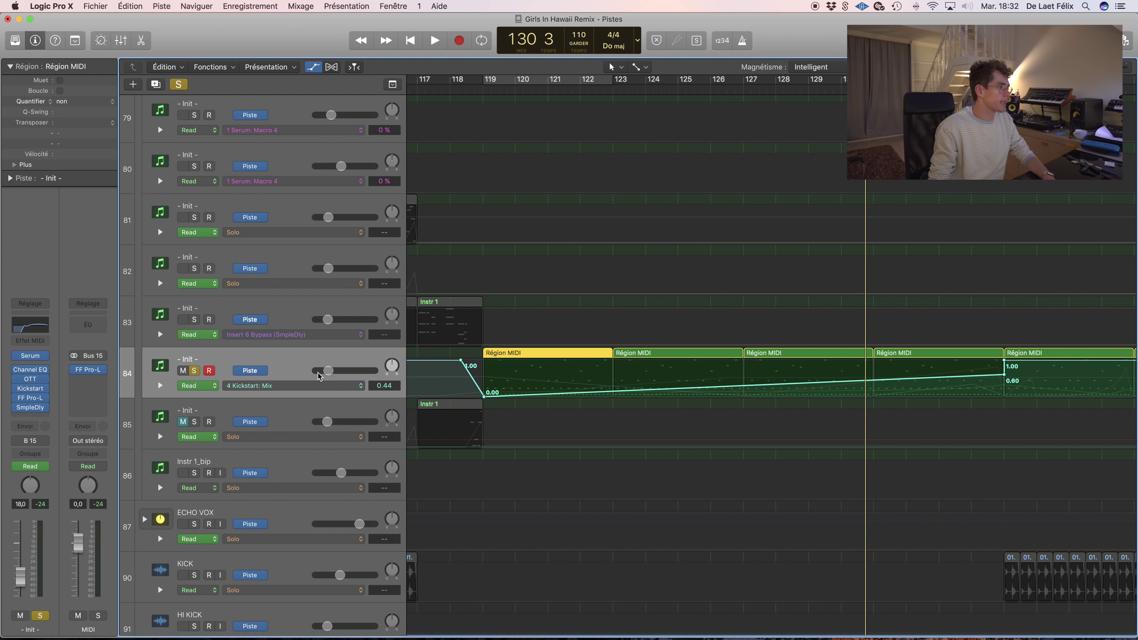
scroll(451, 395, right, 3)
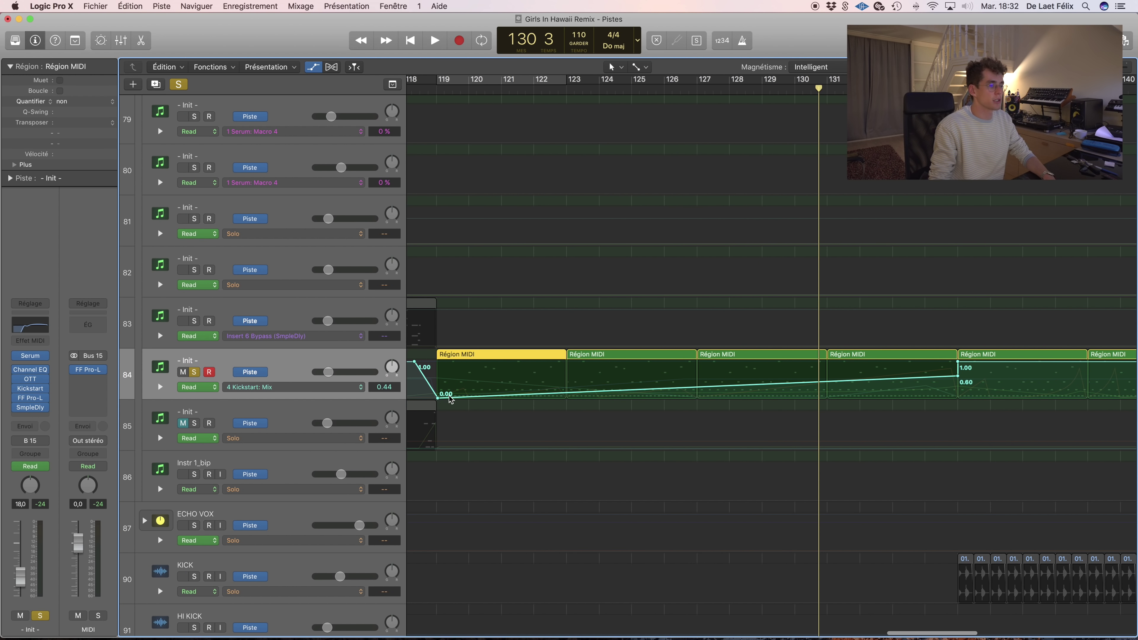
scroll(916, 340, down, 1)
key(space)
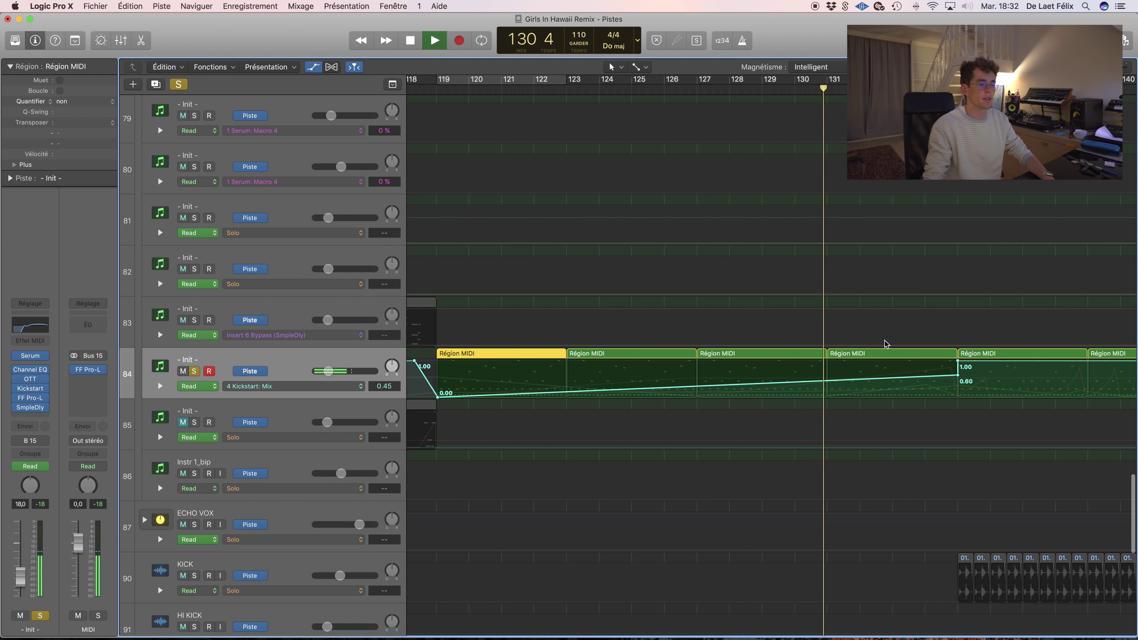